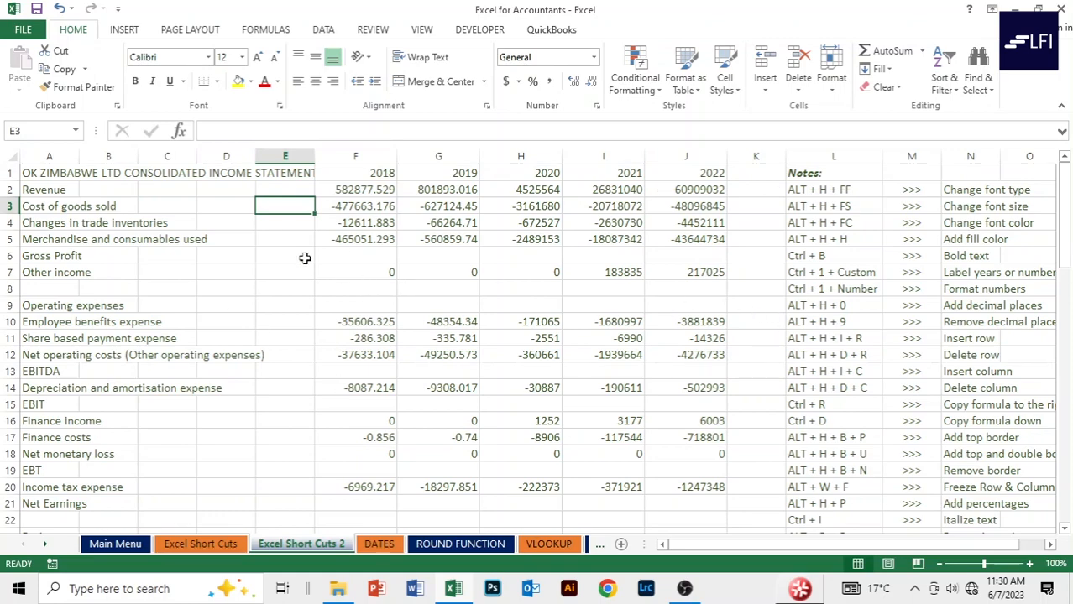
Select every cell of the income statement sheet with Ctrl+A, starting from an empty cell.
{"action": "scroll", "coordinate": [771, 262], "scroll_direction": "down", "scroll_amount": 6}
{"action": "scroll", "coordinate": [781, 270], "scroll_direction": "up", "scroll_amount": 6}
{"action": "scroll", "coordinate": [786, 278], "scroll_direction": "down", "scroll_amount": 6}
{"action": "left_click", "coordinate": [538, 291]}
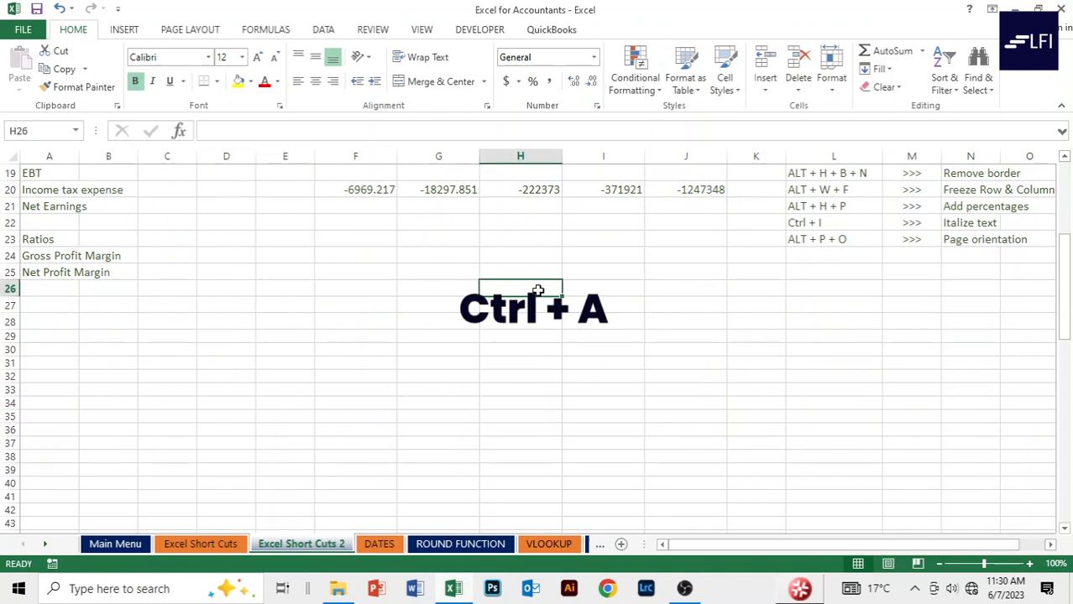
{"action": "key", "text": "ctrl+a"}
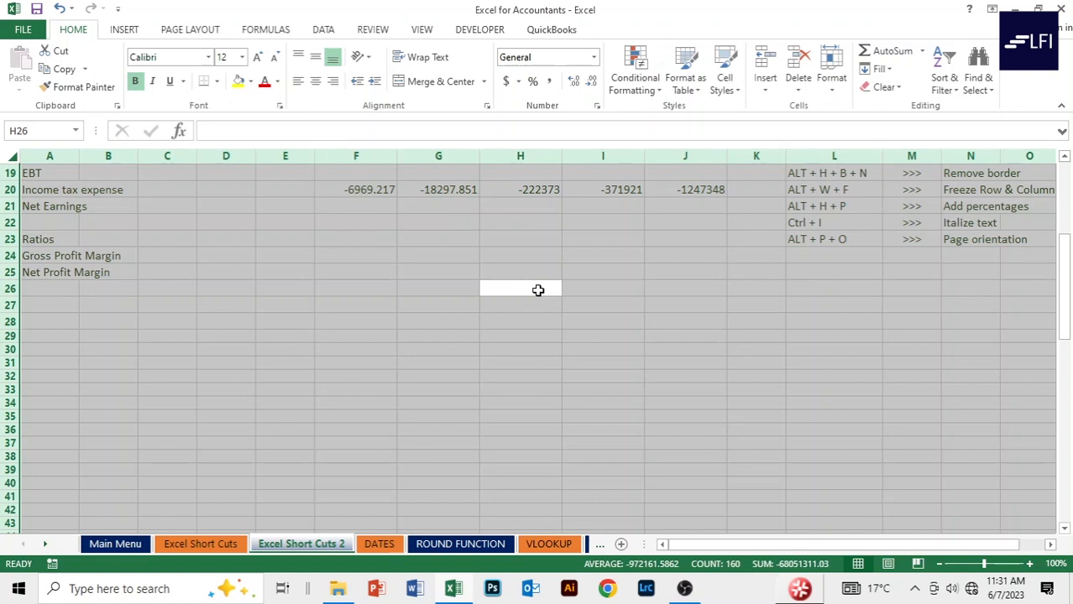
Change the font of the whole worksheet from Calibri to Arial.
{"action": "key", "text": "alt"}
{"action": "key", "text": "h"}
{"action": "key", "text": "f"}
{"action": "key", "text": "f"}
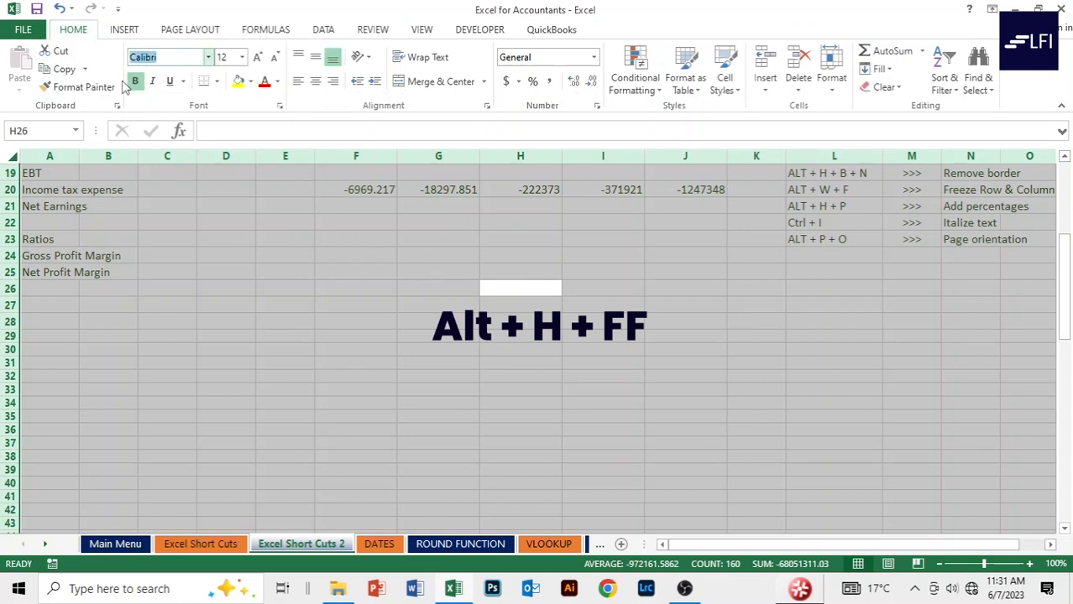
{"action": "left_click", "coordinate": [209, 59]}
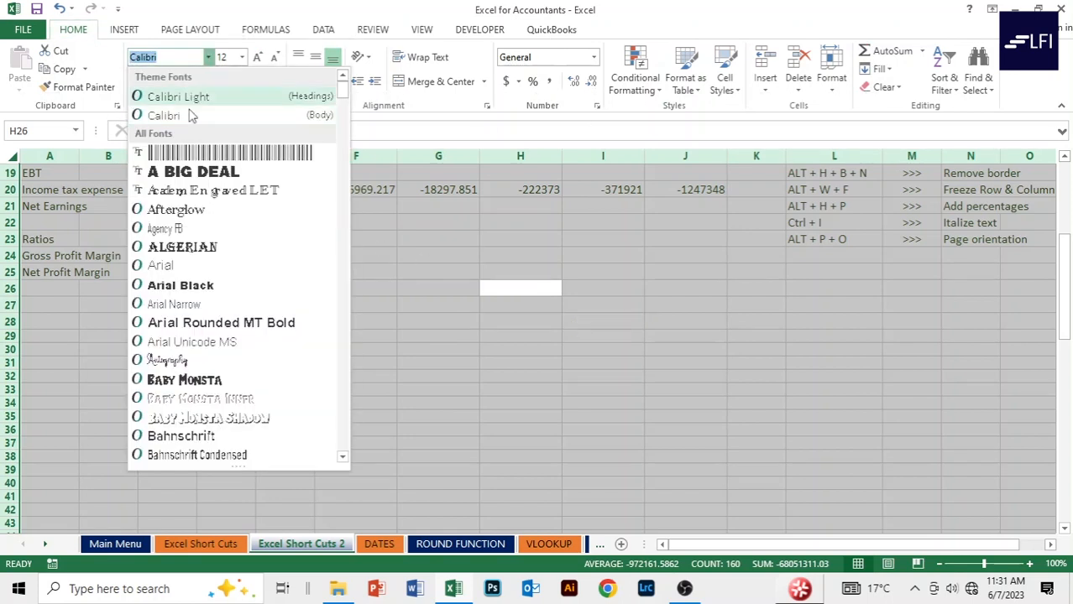
{"action": "left_click", "coordinate": [193, 265]}
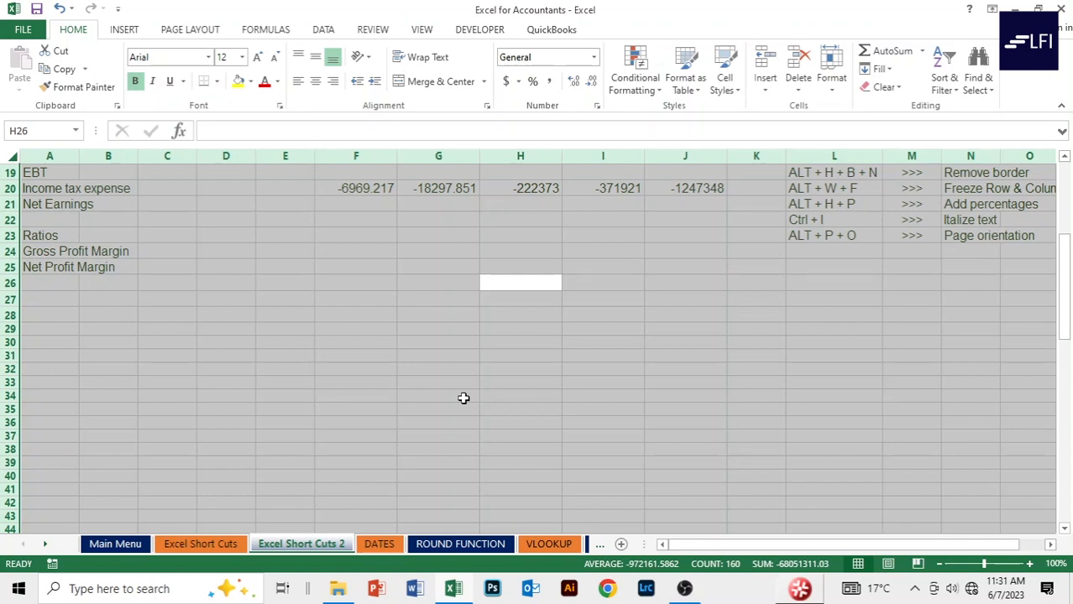
Set the entire worksheet's font size to 10, then deselect the sheet.
{"action": "key", "text": "alt"}
{"action": "key", "text": "h"}
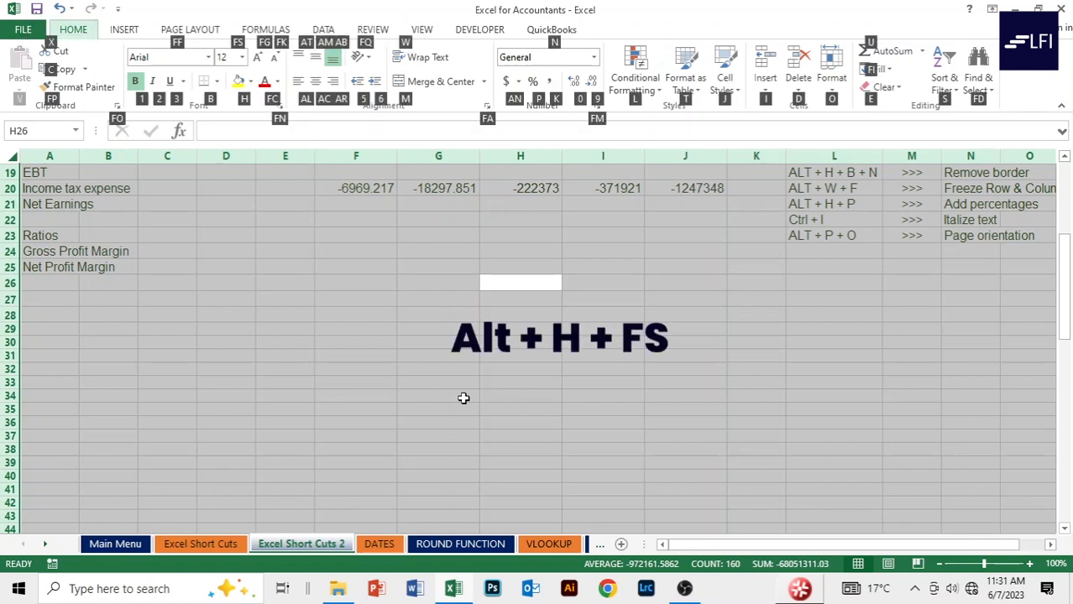
{"action": "key", "text": "f"}
{"action": "type", "text": "s"}
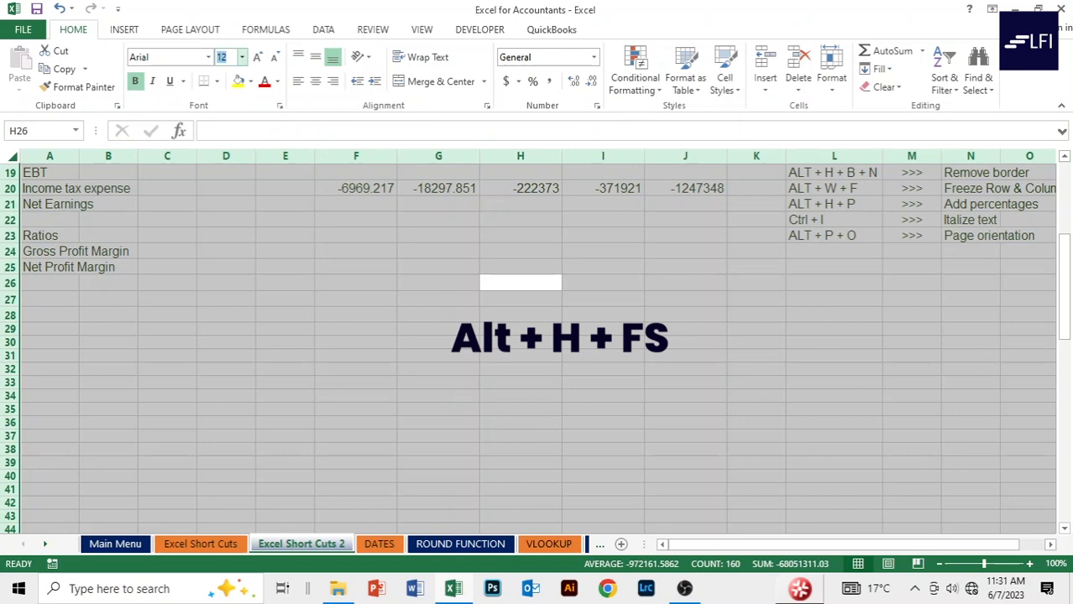
{"action": "type", "text": "10"}
{"action": "key", "text": "Return"}
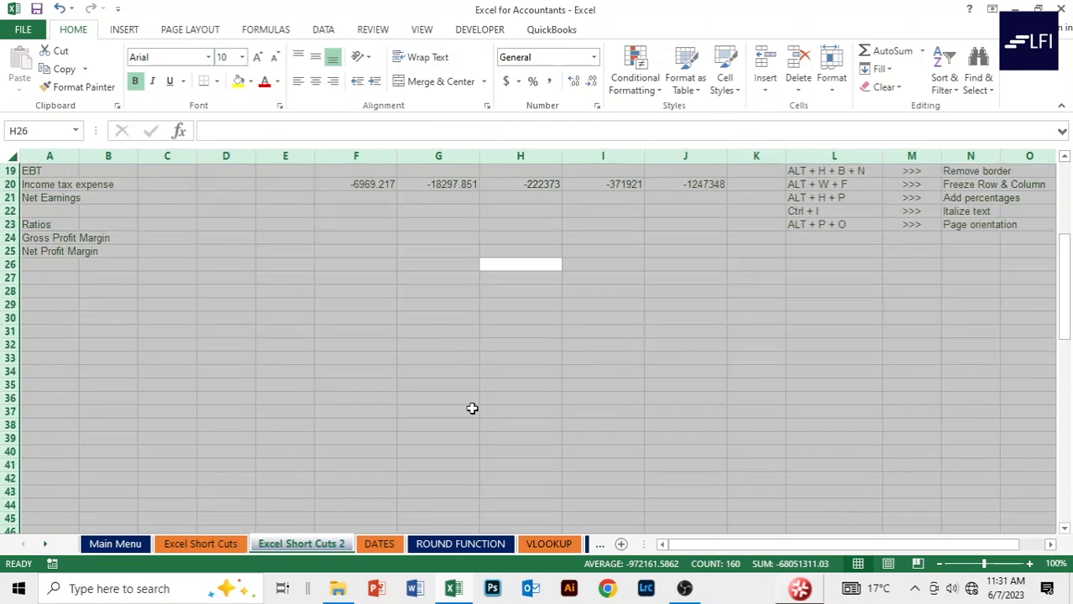
{"action": "scroll", "coordinate": [504, 320], "scroll_direction": "up", "scroll_amount": 6}
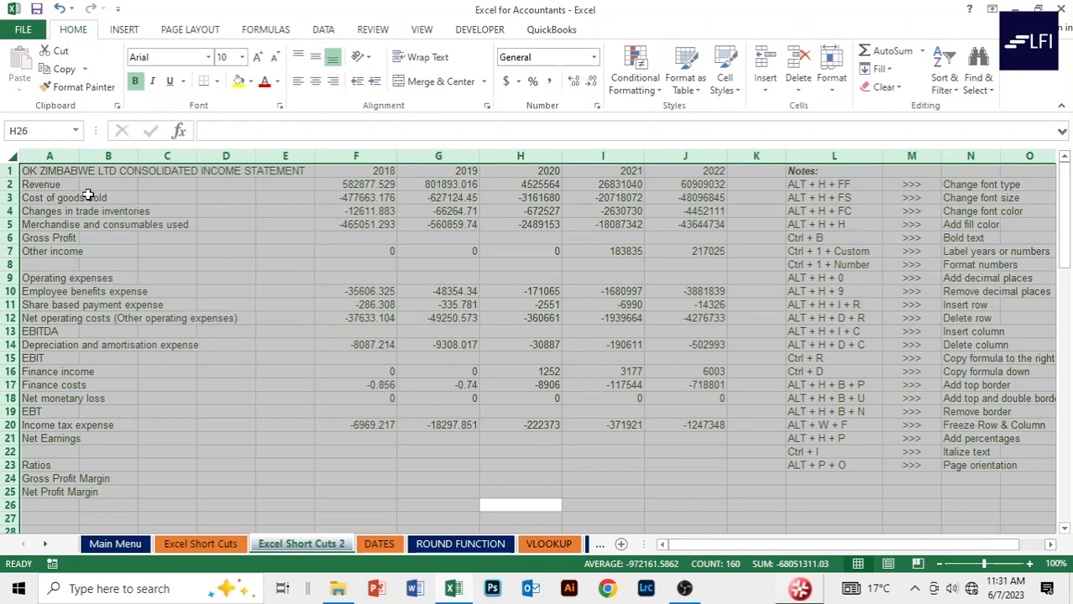
{"action": "left_click", "coordinate": [696, 516]}
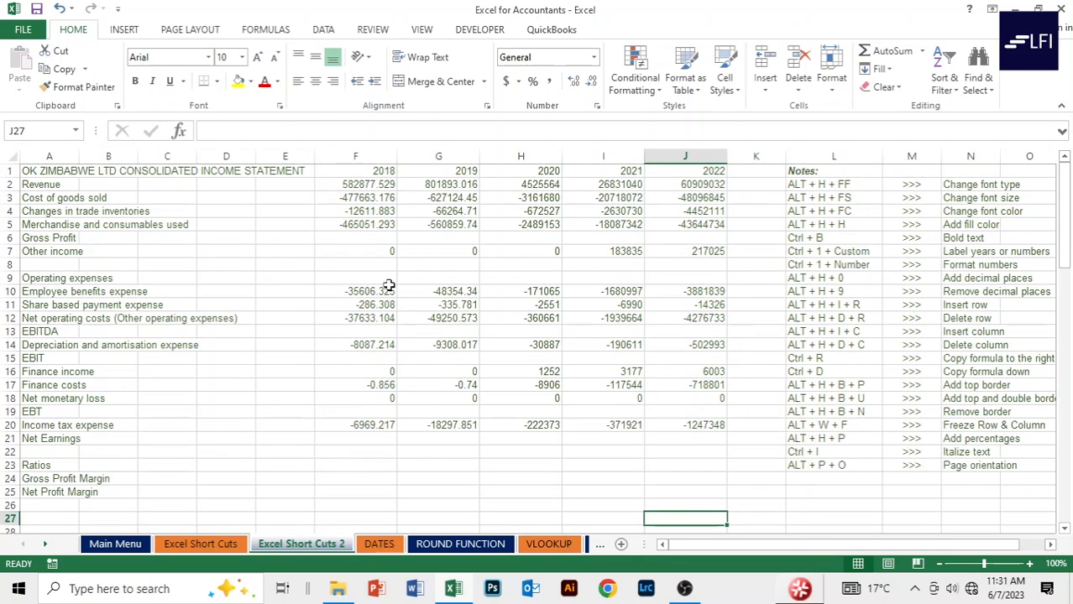
Reselect the whole sheet and set all text to Automatic black font colour.
{"action": "left_click", "coordinate": [467, 518]}
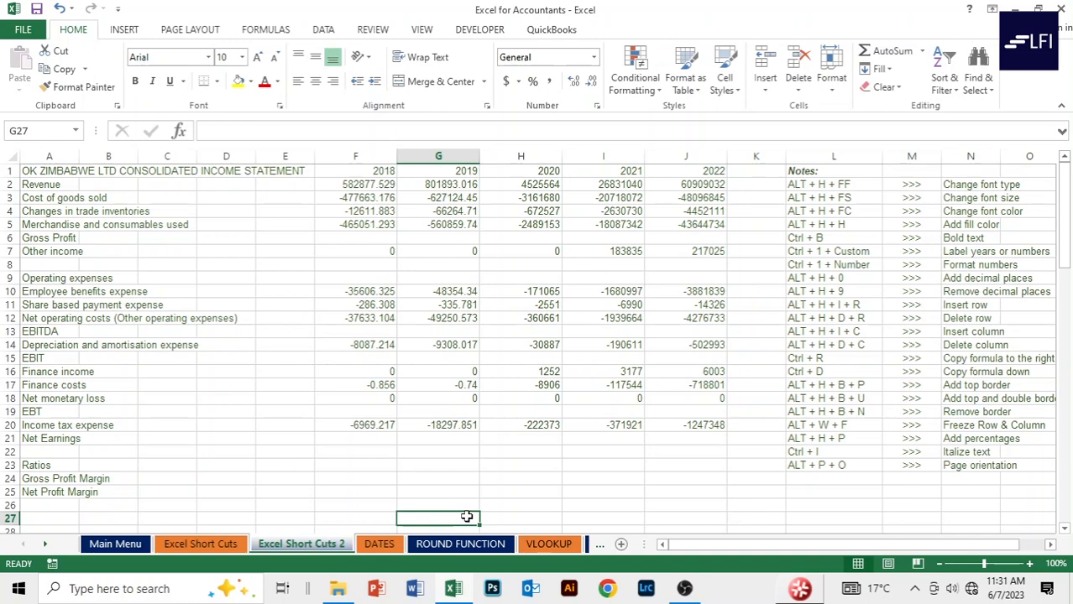
{"action": "key", "text": "ctrl+a"}
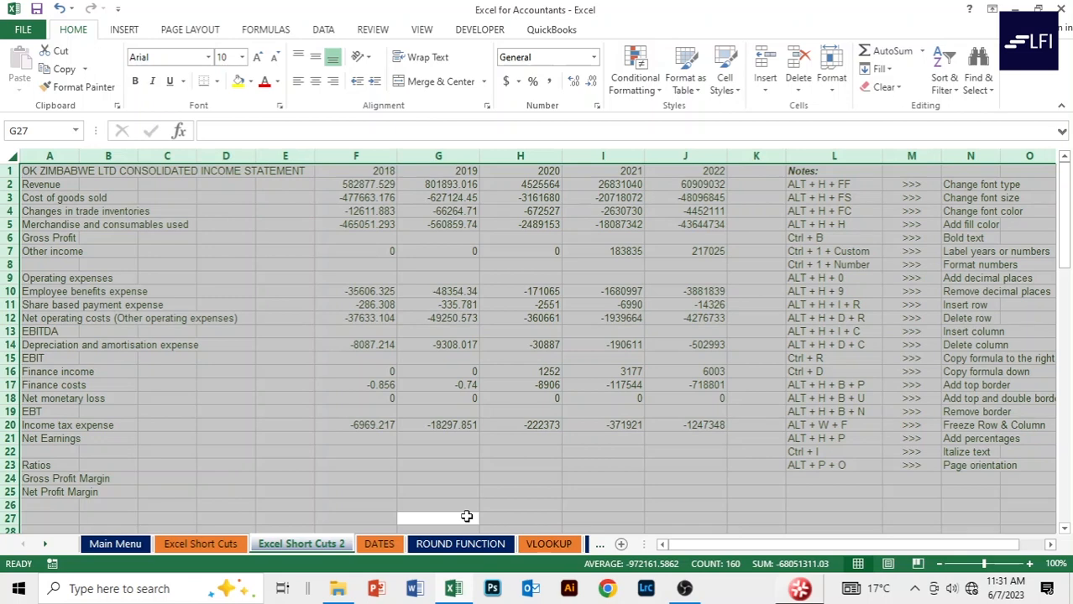
{"action": "key", "text": "alt"}
{"action": "key", "text": "h"}
{"action": "key", "text": "f"}
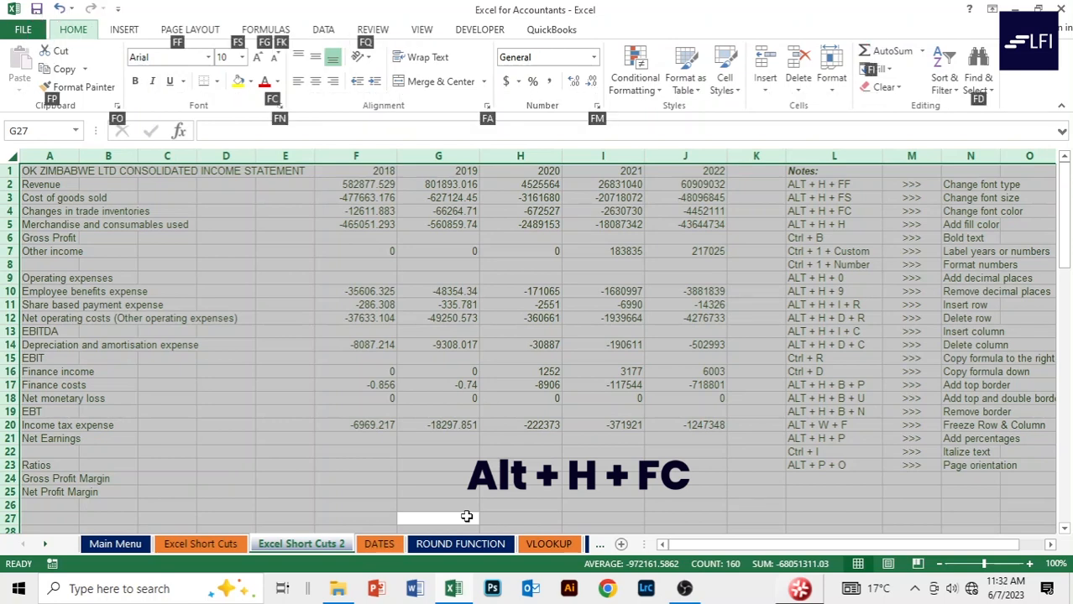
{"action": "key", "text": "c"}
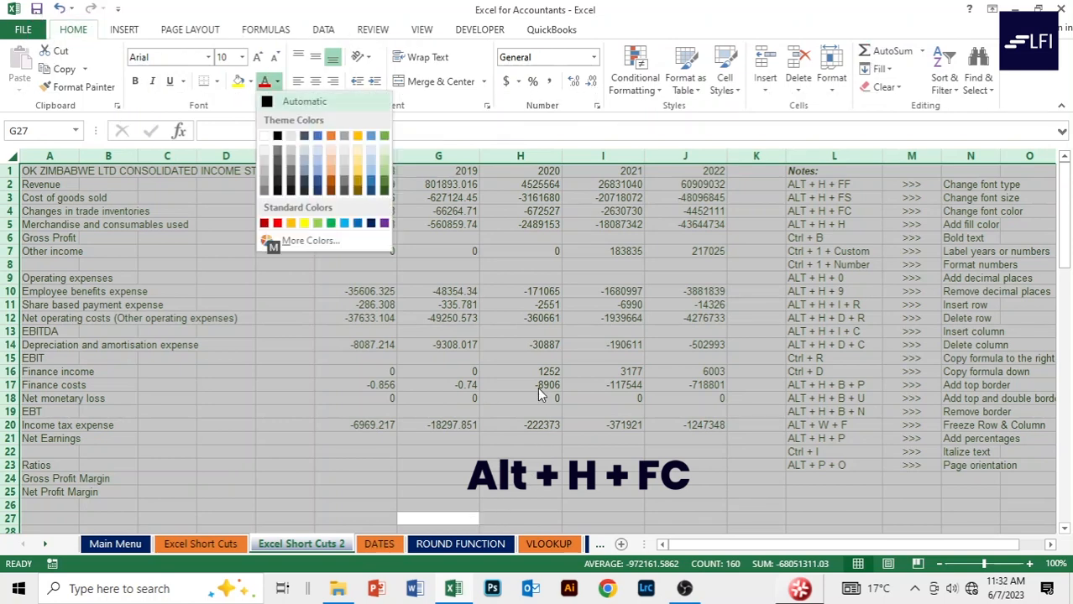
{"action": "left_click", "coordinate": [279, 137]}
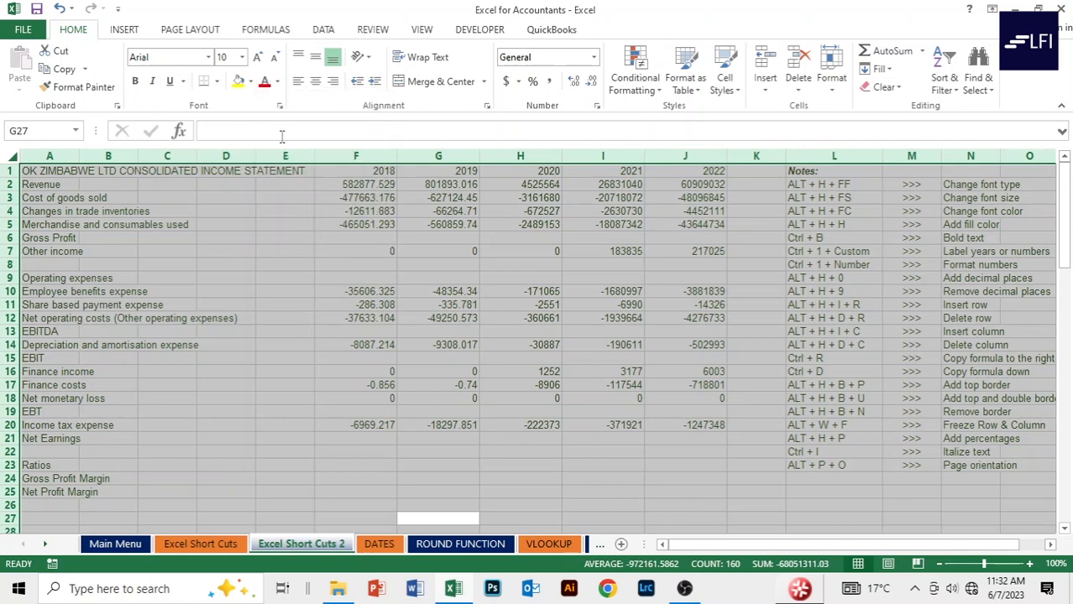
{"action": "left_click", "coordinate": [261, 383]}
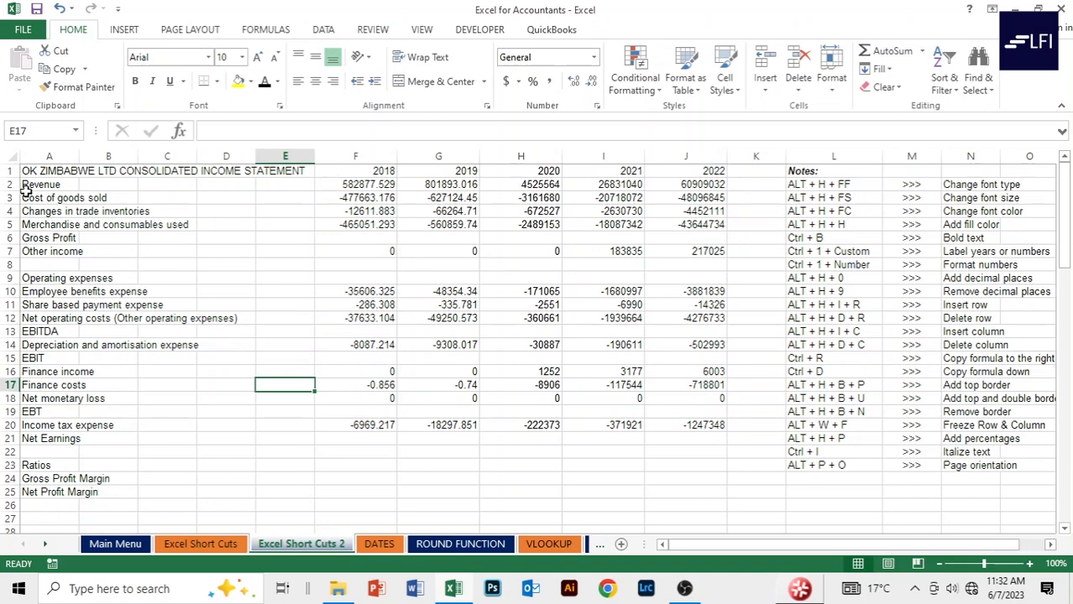
Try selecting the title row by clicking row 1 and dragging across A1 to J1.
{"action": "left_click", "coordinate": [38, 167]}
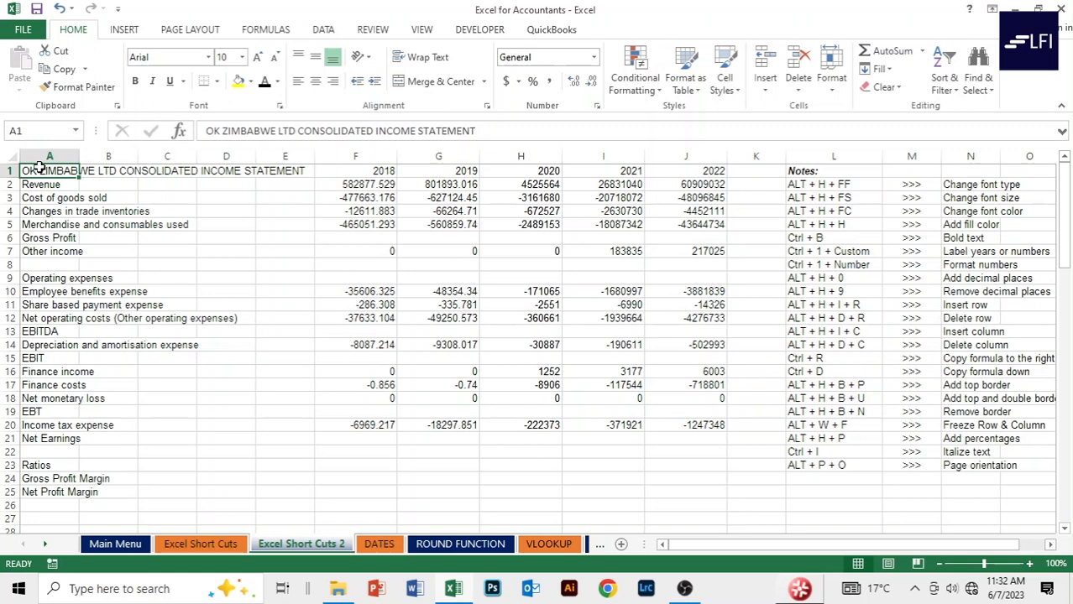
{"action": "left_click", "coordinate": [23, 180]}
{"action": "left_click", "coordinate": [25, 169]}
{"action": "left_click", "coordinate": [6, 170]}
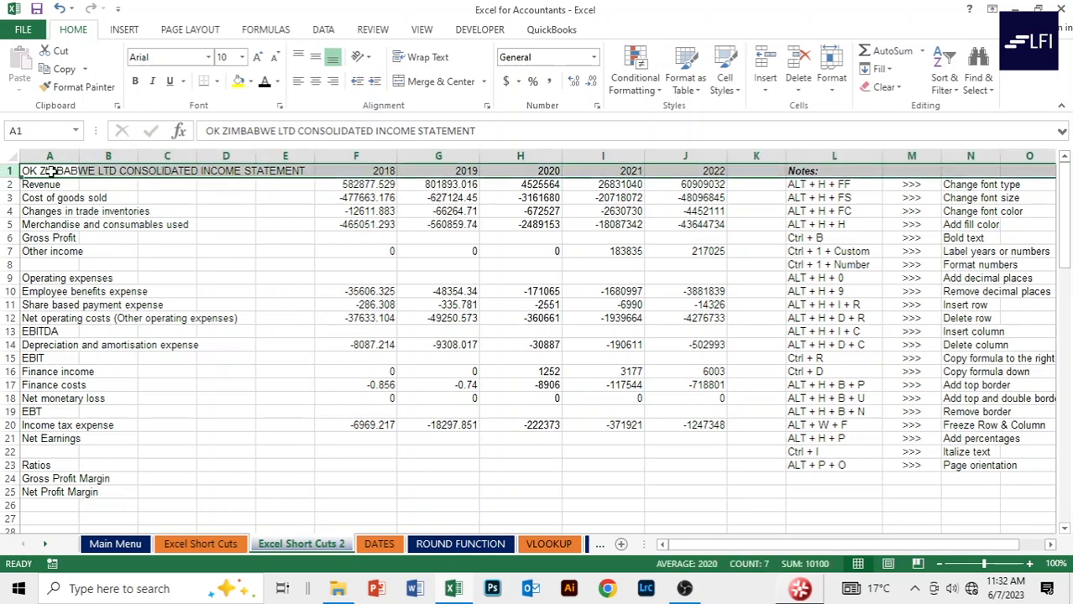
{"action": "left_click", "coordinate": [95, 183]}
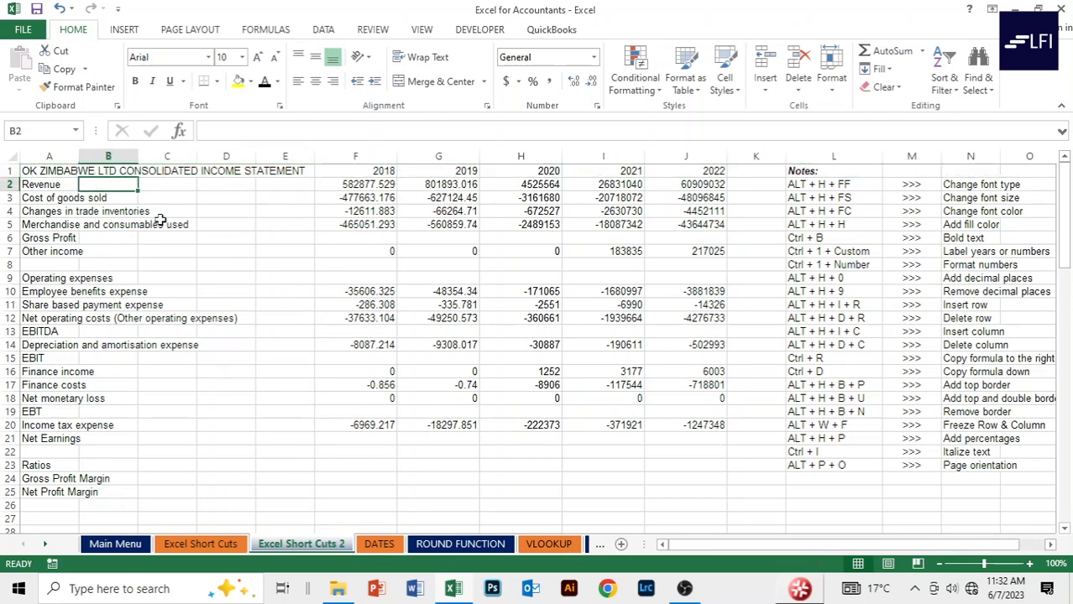
{"action": "left_click", "coordinate": [40, 172]}
{"action": "left_click_drag", "start_coordinate": [39, 171], "coordinate": [689, 172]}
{"action": "left_click", "coordinate": [167, 225]}
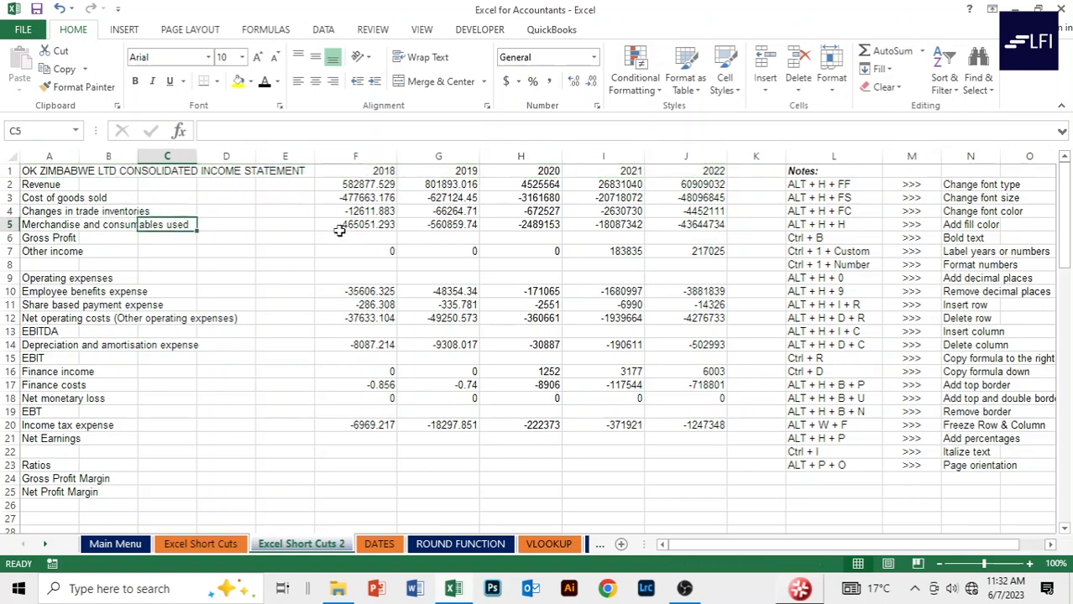
{"action": "left_click", "coordinate": [289, 211]}
{"action": "left_click_drag", "start_coordinate": [34, 168], "coordinate": [720, 169]}
Select A1:J1 by extending from the title cell A1 with Shift+Right.
{"action": "left_click", "coordinate": [257, 235]}
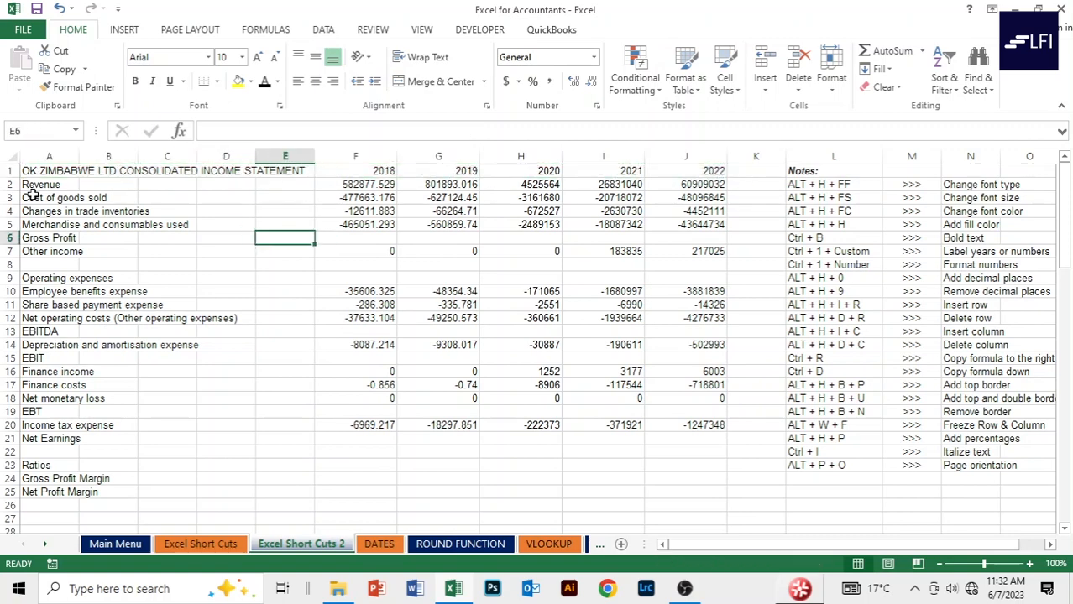
{"action": "left_click", "coordinate": [50, 170]}
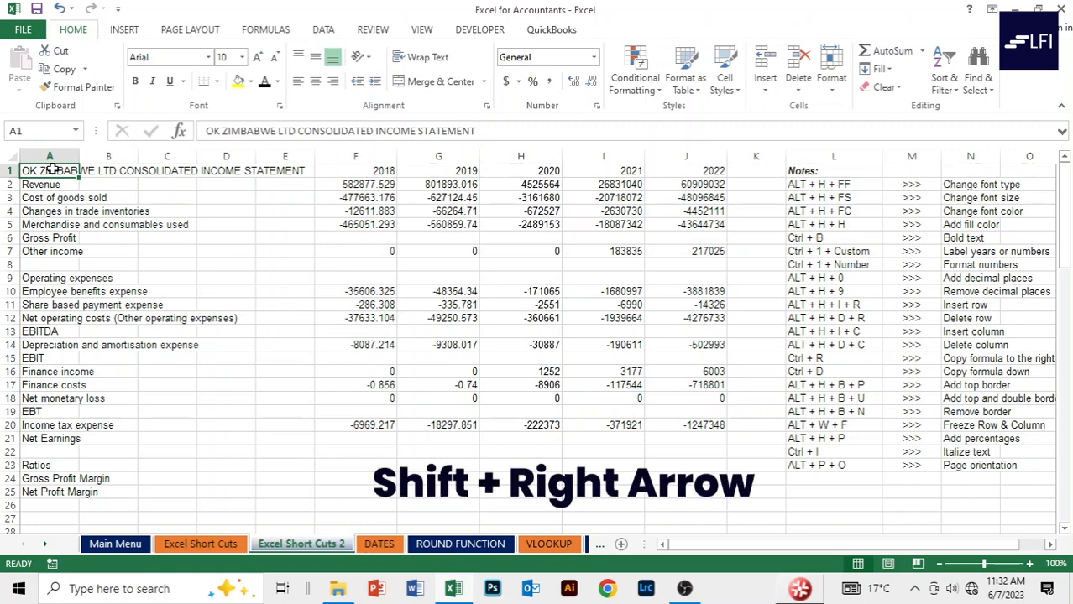
{"action": "key", "text": "shift+Right"}
{"action": "key", "text": "shift+Right"}
{"action": "key", "text": "shift+Right"}
{"action": "key", "text": "shift+Right"}
{"action": "key", "text": "shift+Right"}
{"action": "key", "text": "shift+Right"}
{"action": "key", "text": "shift+Right"}
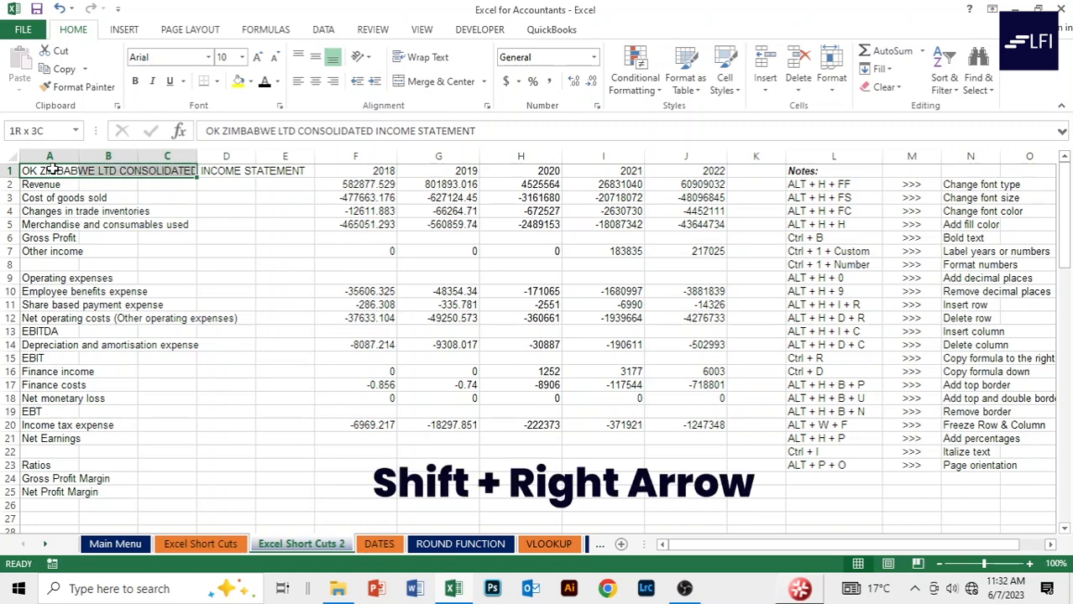
{"action": "key", "text": "shift+Right"}
{"action": "key", "text": "shift+Right"}
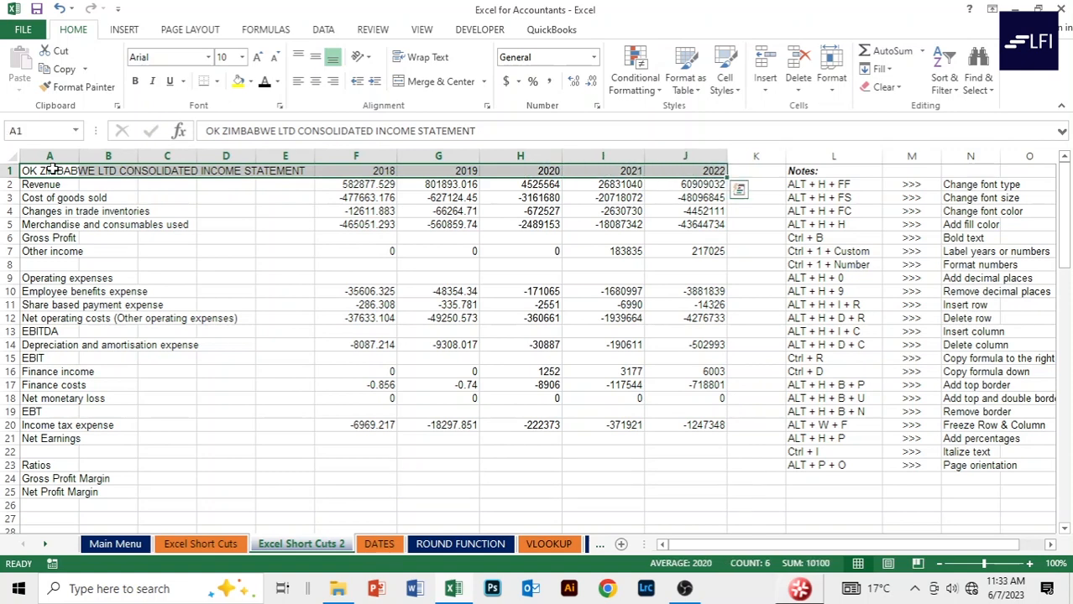
Fill the title row A1:J1 with a dark blue background colour.
{"action": "key", "text": "alt"}
{"action": "key", "text": "h"}
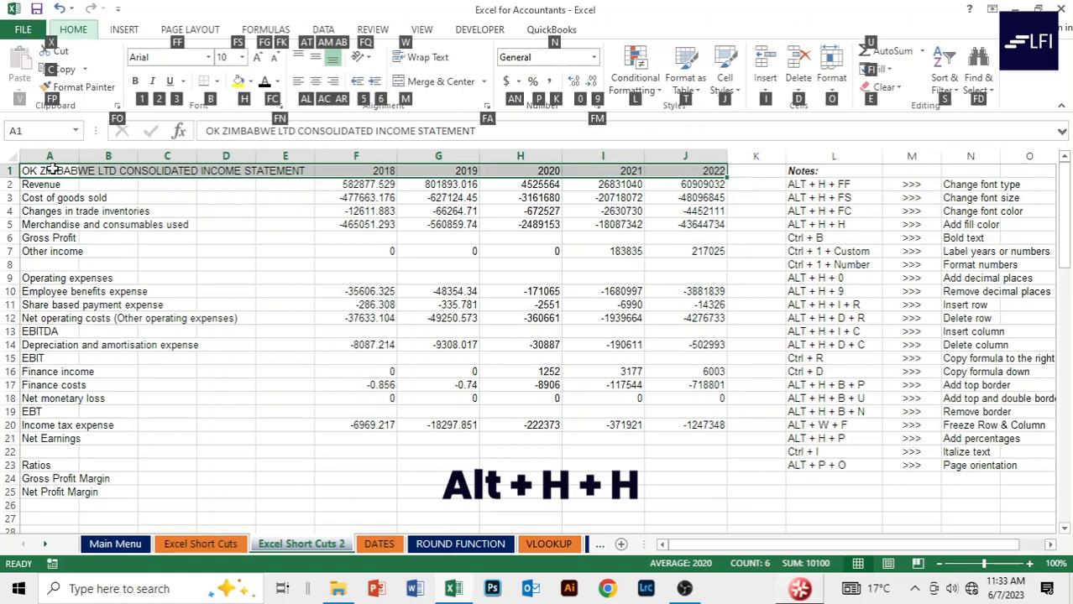
{"action": "key", "text": "h"}
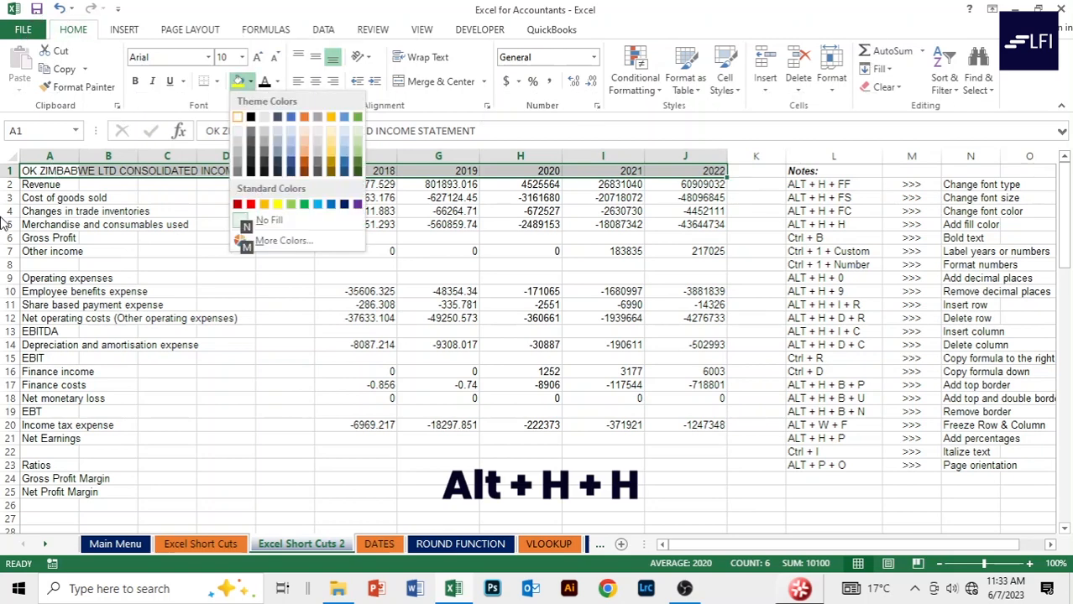
{"action": "left_click", "coordinate": [345, 175]}
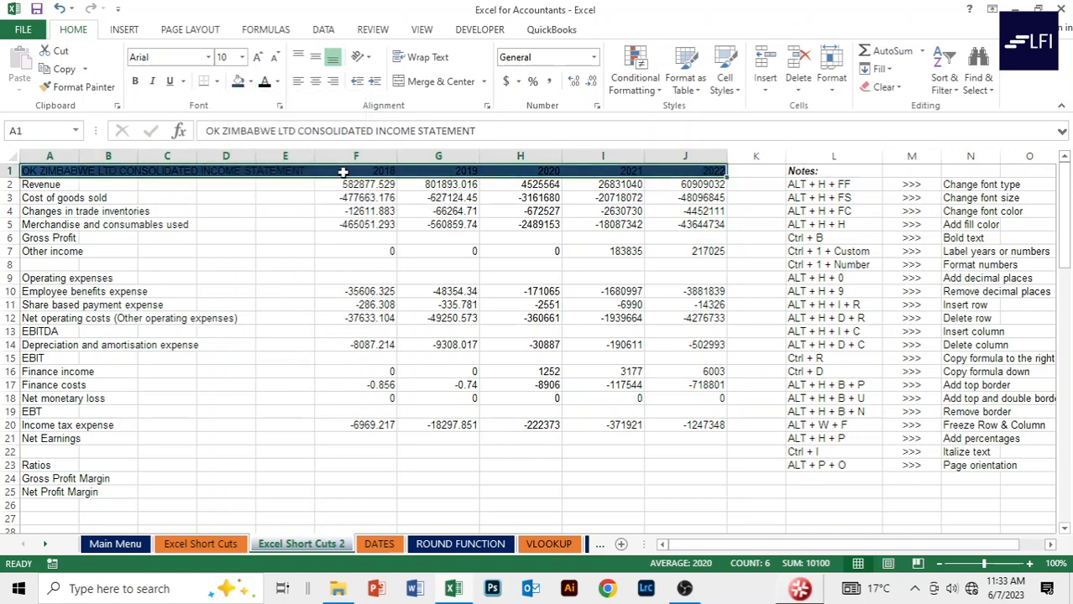
{"action": "left_click", "coordinate": [348, 255]}
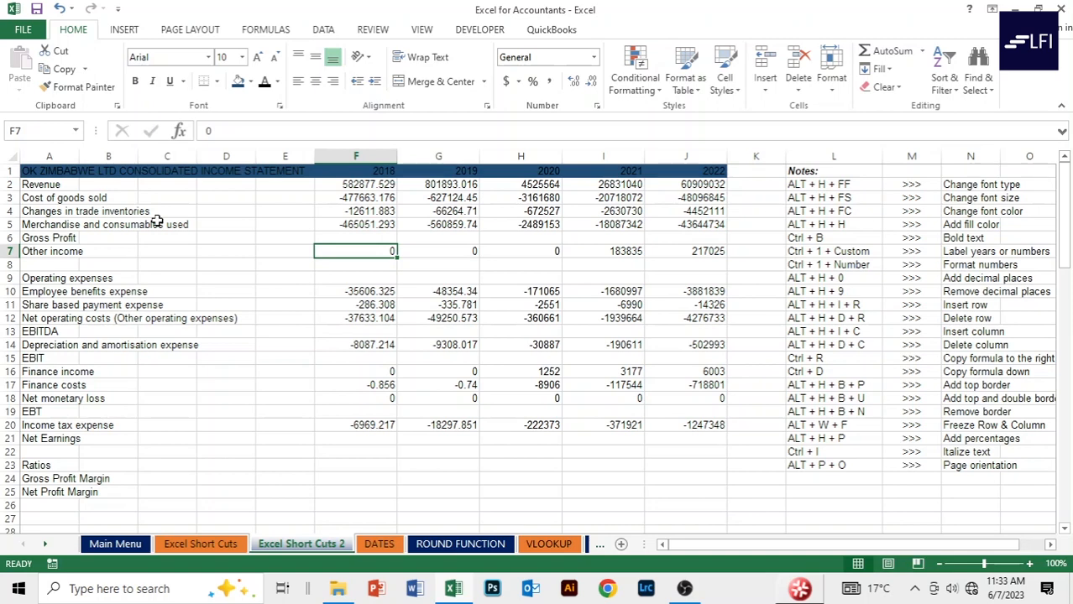
Make the title and year headings in A1:J1 white text.
{"action": "left_click", "coordinate": [29, 172]}
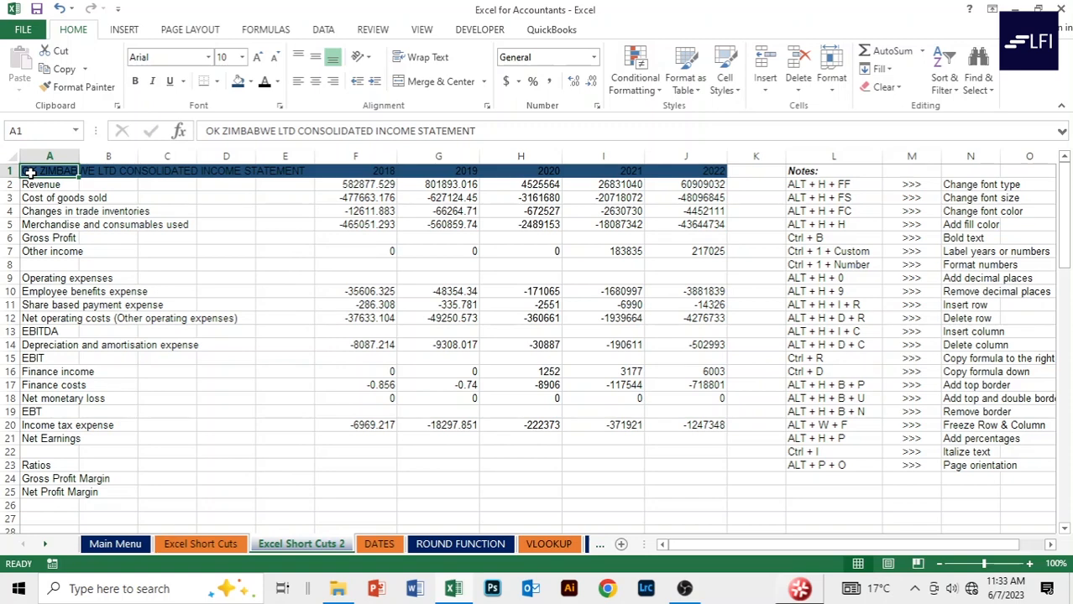
{"action": "key", "text": "shift+Right"}
{"action": "key", "text": "shift+Right"}
{"action": "key", "text": "shift+Right"}
{"action": "key", "text": "shift+Right"}
{"action": "key", "text": "shift+Right"}
{"action": "key", "text": "shift+Right"}
{"action": "key", "text": "shift+Right"}
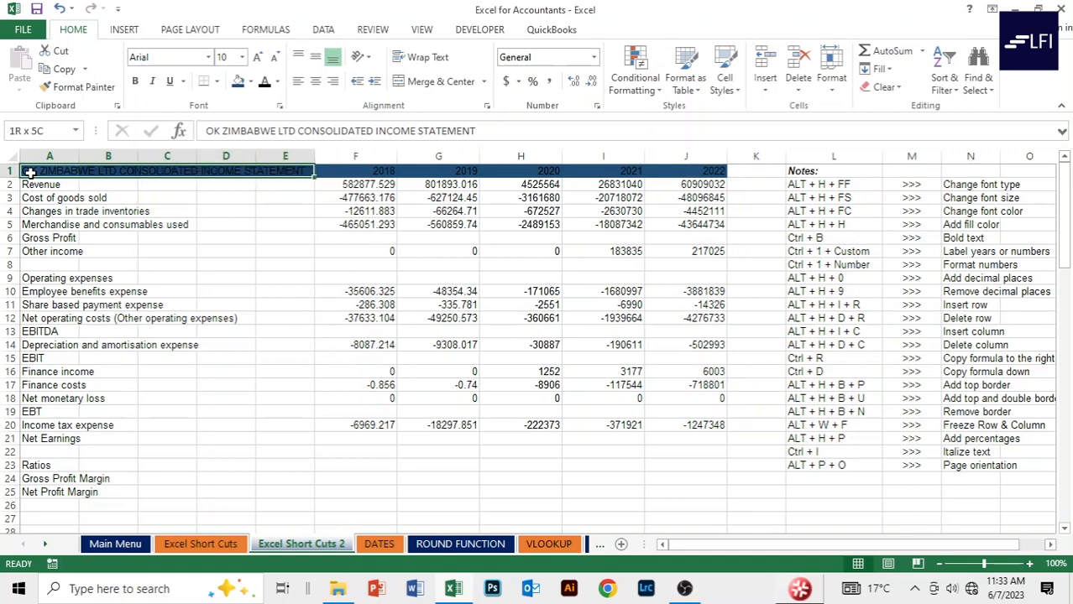
{"action": "key", "text": "shift+Right"}
{"action": "key", "text": "shift+Right"}
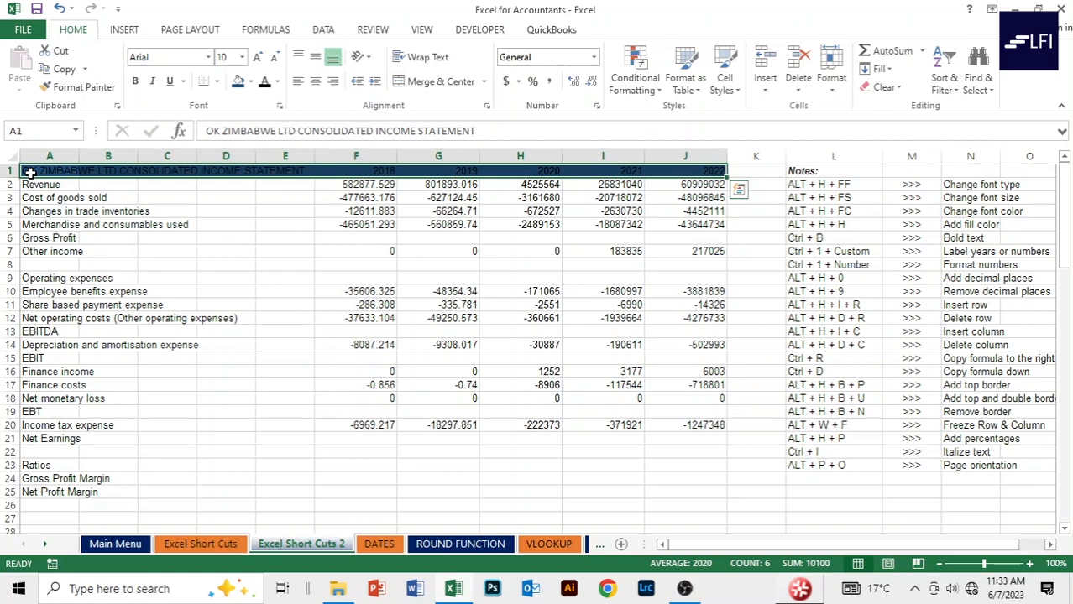
{"action": "key", "text": "alt"}
{"action": "key", "text": "h"}
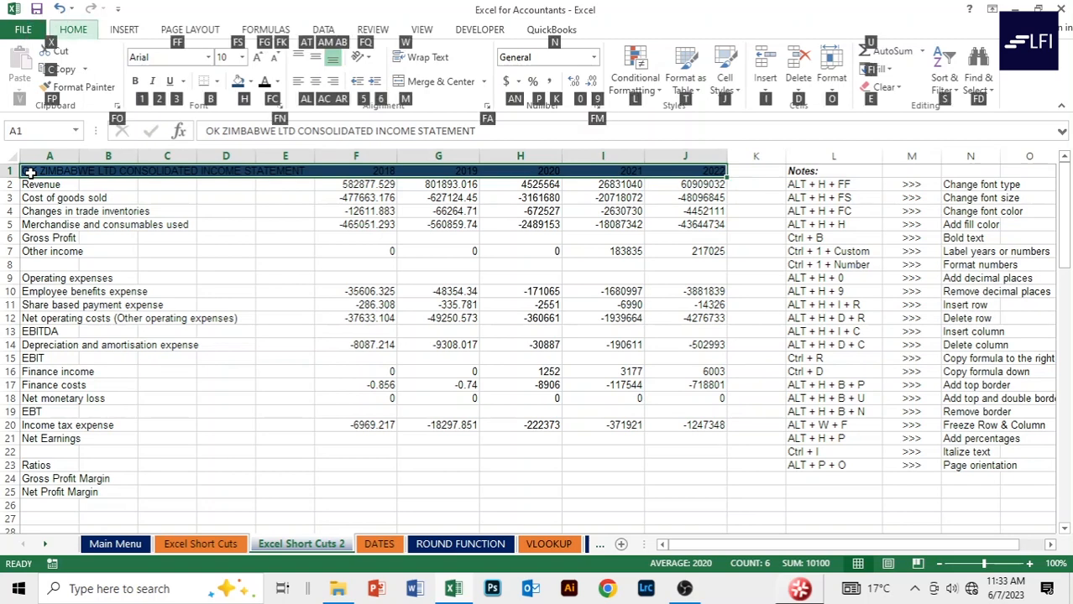
{"action": "key", "text": "f"}
{"action": "key", "text": "c"}
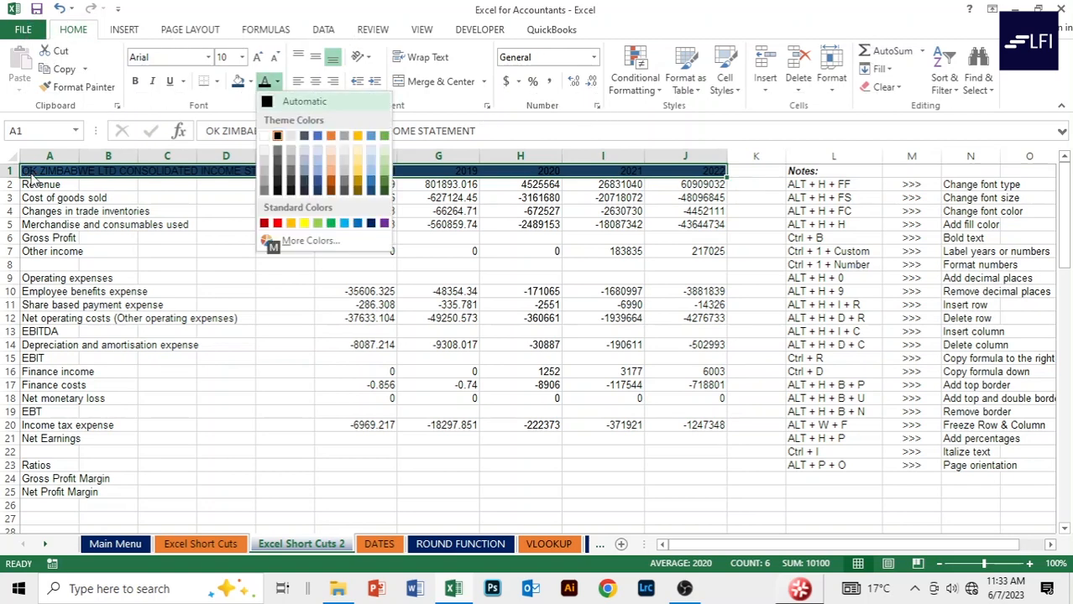
{"action": "left_click", "coordinate": [266, 138]}
{"action": "left_click", "coordinate": [282, 224]}
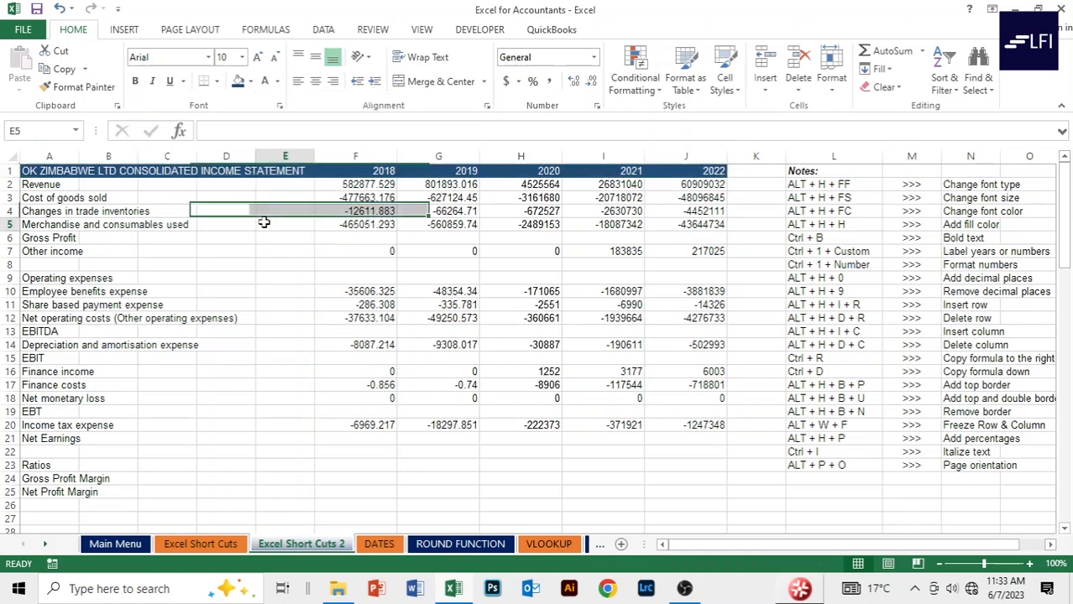
{"action": "left_click", "coordinate": [282, 279]}
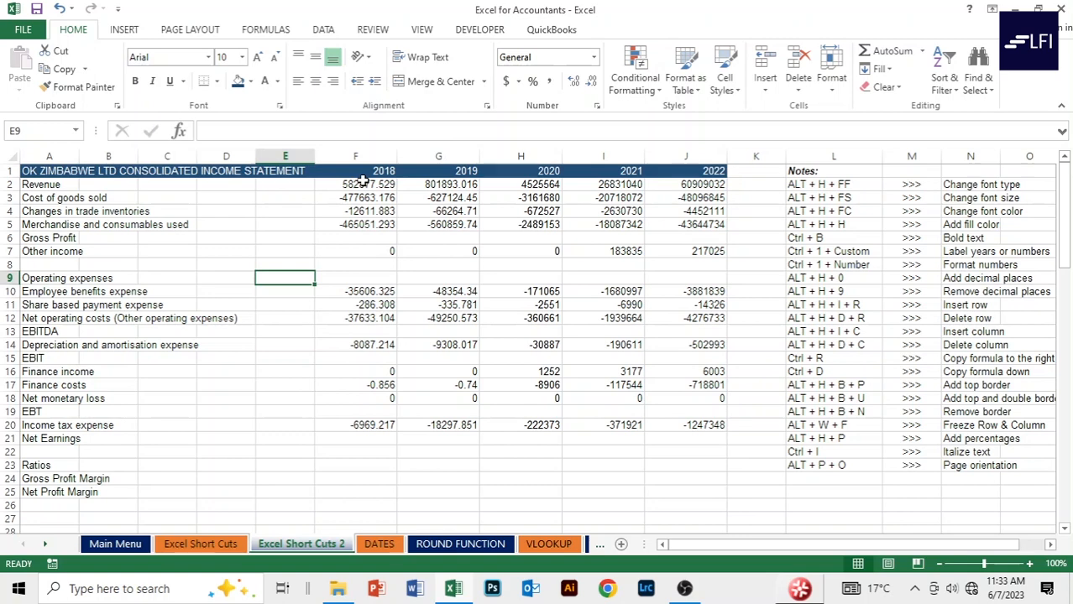
Check the 2018 year heading, then go to the Revenue label in A2.
{"action": "left_click", "coordinate": [340, 171]}
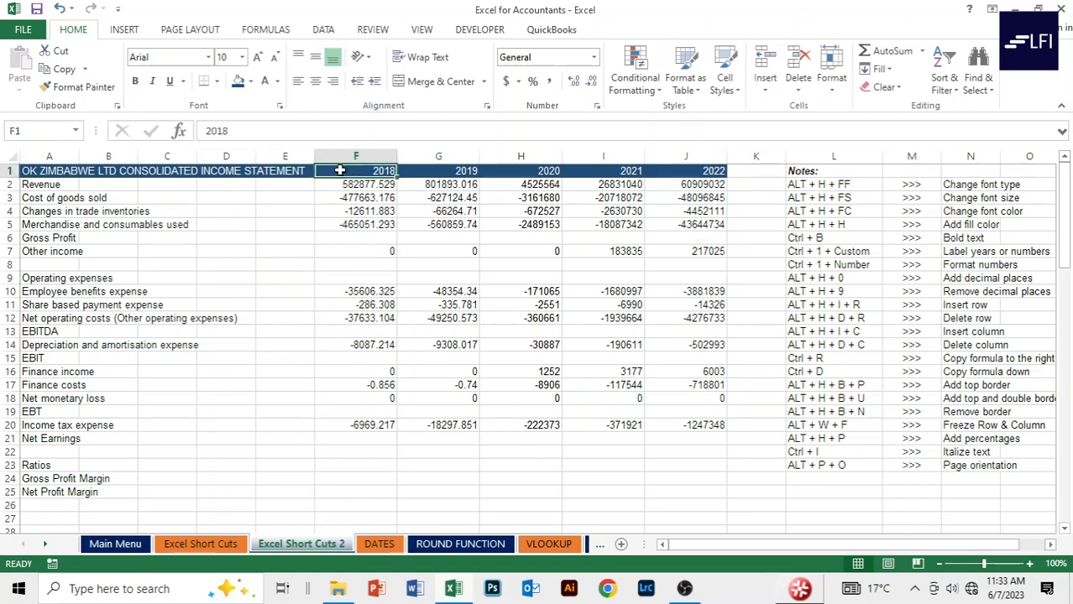
{"action": "left_click", "coordinate": [243, 199]}
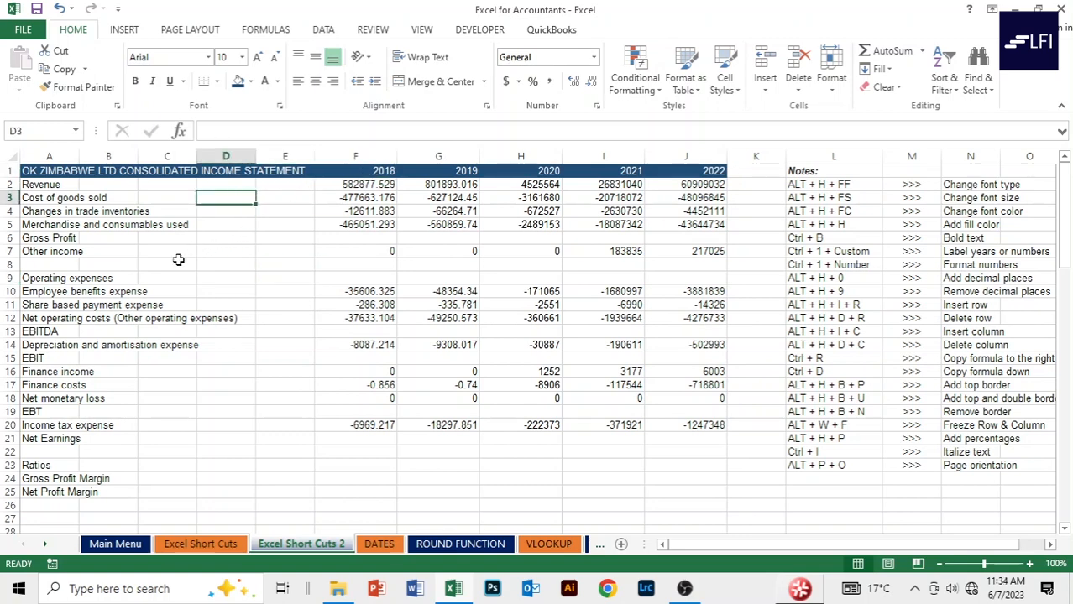
{"action": "left_click", "coordinate": [39, 185]}
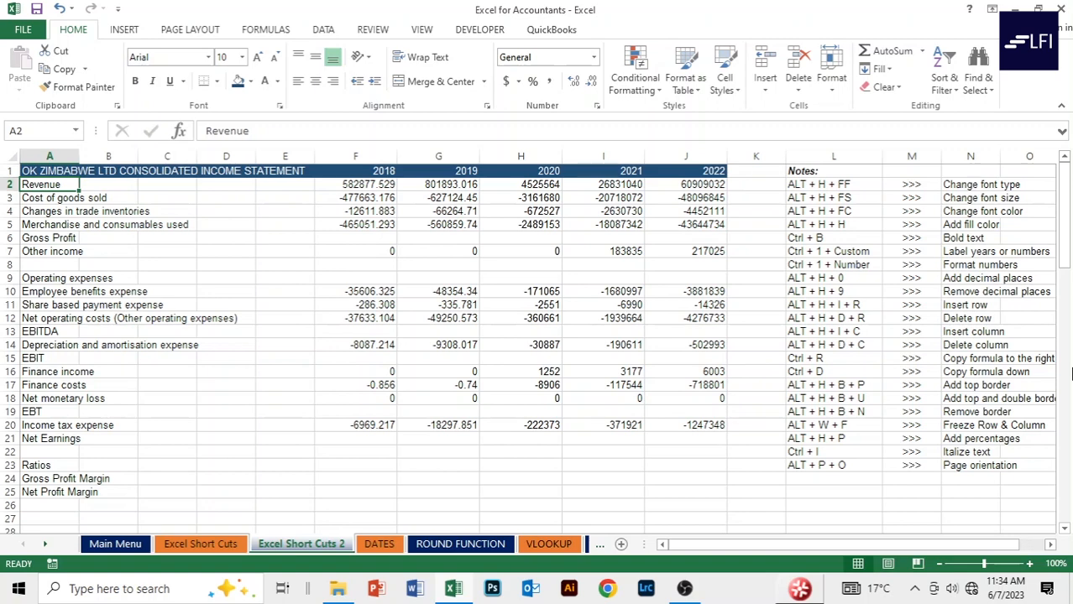
Bold the Revenue row and the Cost of goods sold row through column J.
{"action": "key", "text": "shift+Right"}
{"action": "key", "text": "shift+Right"}
{"action": "key", "text": "shift+Right"}
{"action": "key", "text": "shift+Right"}
{"action": "key", "text": "shift+Right"}
{"action": "key", "text": "shift+Right"}
{"action": "key", "text": "shift+Right"}
{"action": "key", "text": "shift+Right"}
{"action": "key", "text": "shift+Right"}
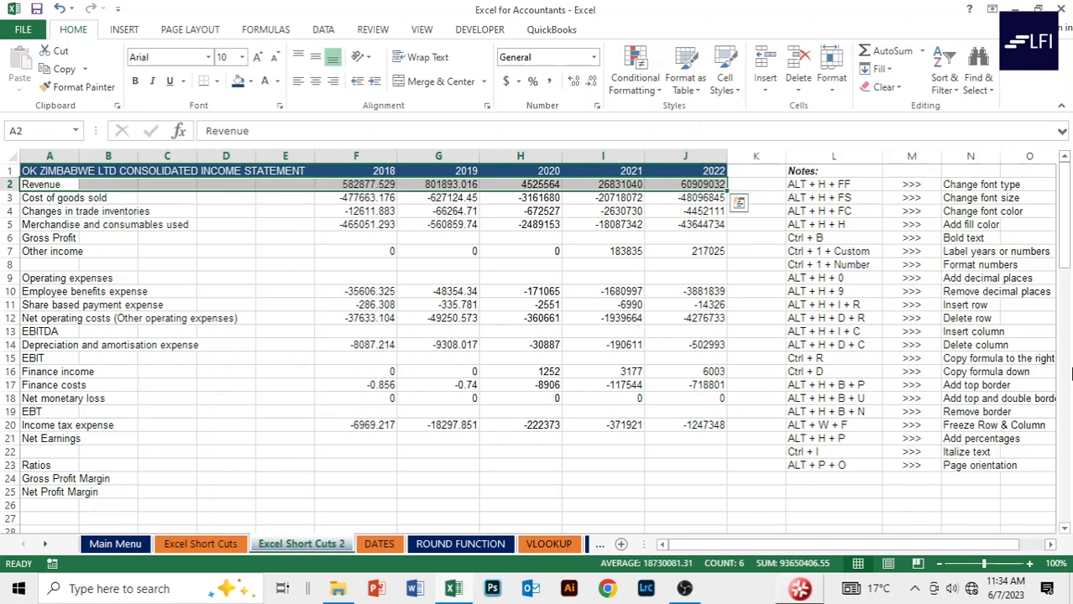
{"action": "key", "text": "ctrl+b"}
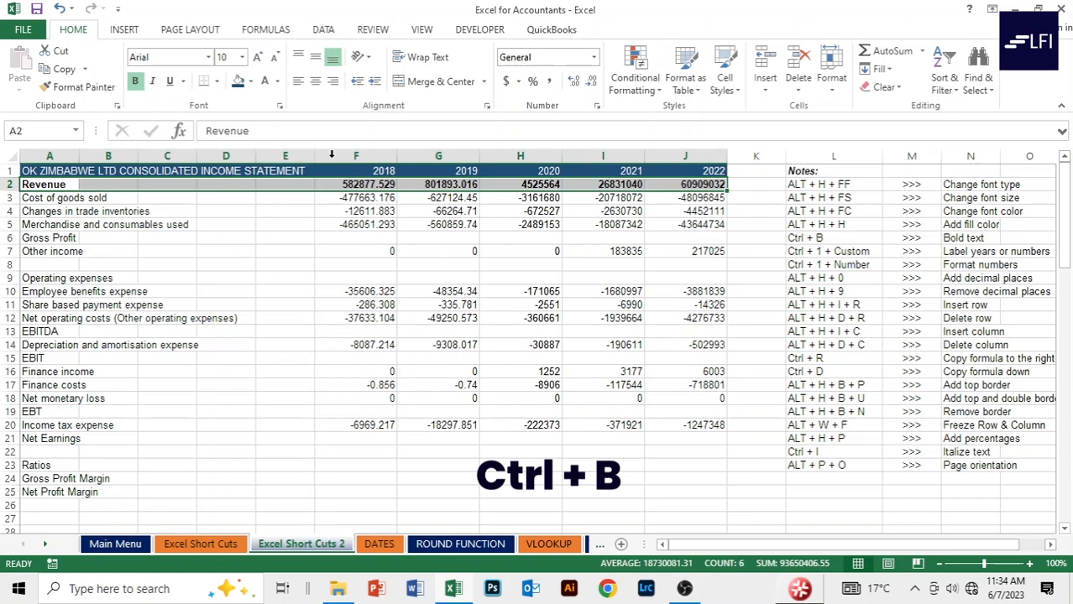
{"action": "left_click", "coordinate": [99, 198]}
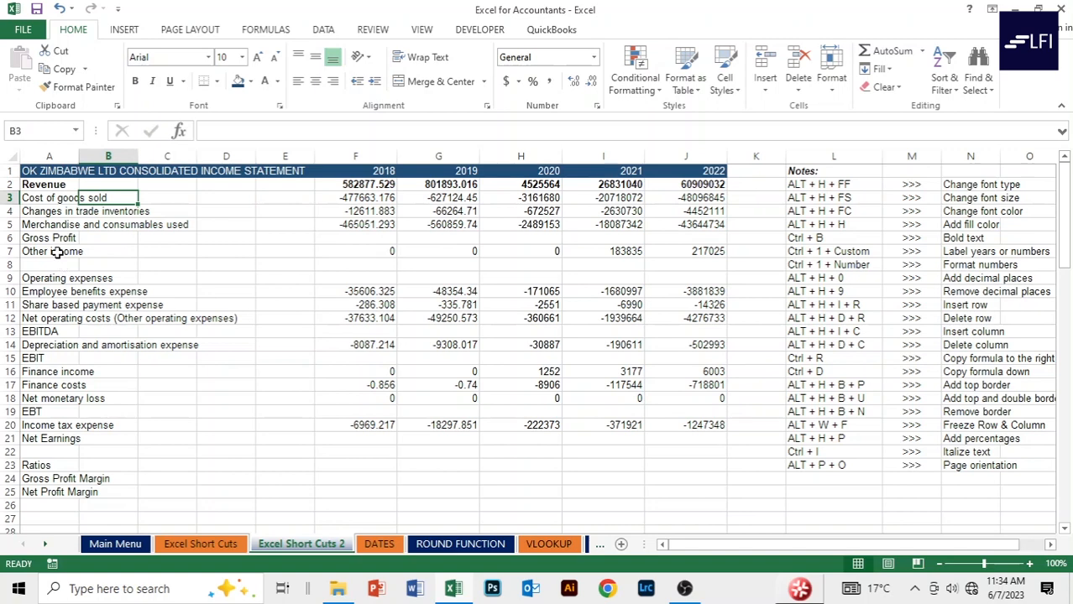
{"action": "left_click", "coordinate": [36, 198]}
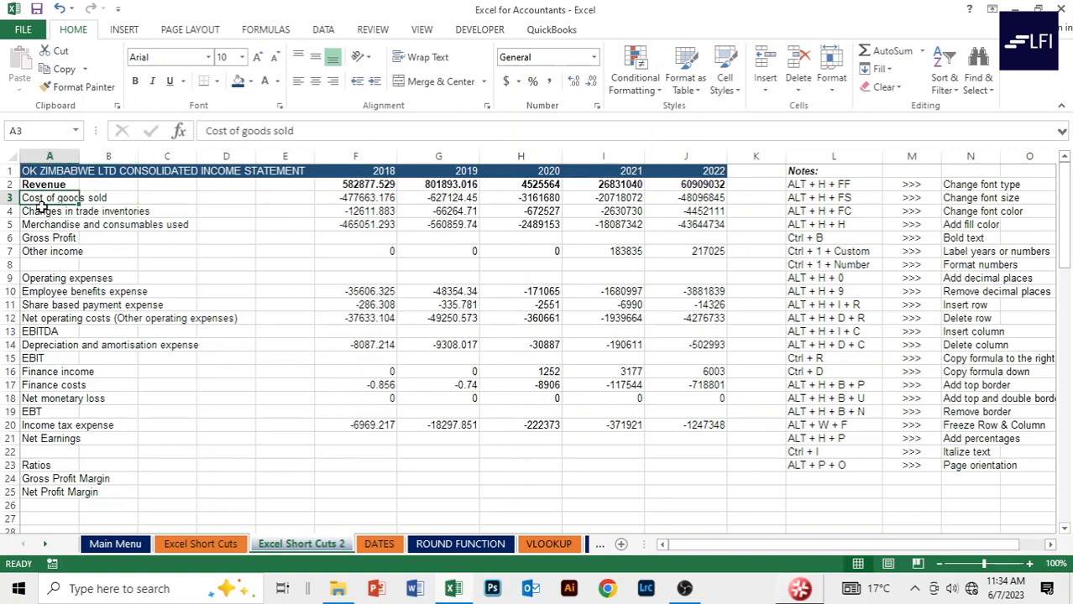
{"action": "key", "text": "shift+Right"}
{"action": "key", "text": "shift+Right"}
{"action": "key", "text": "shift+Right"}
{"action": "key", "text": "shift+Right"}
{"action": "key", "text": "shift+Right"}
{"action": "key", "text": "shift+Right"}
{"action": "key", "text": "shift+Right"}
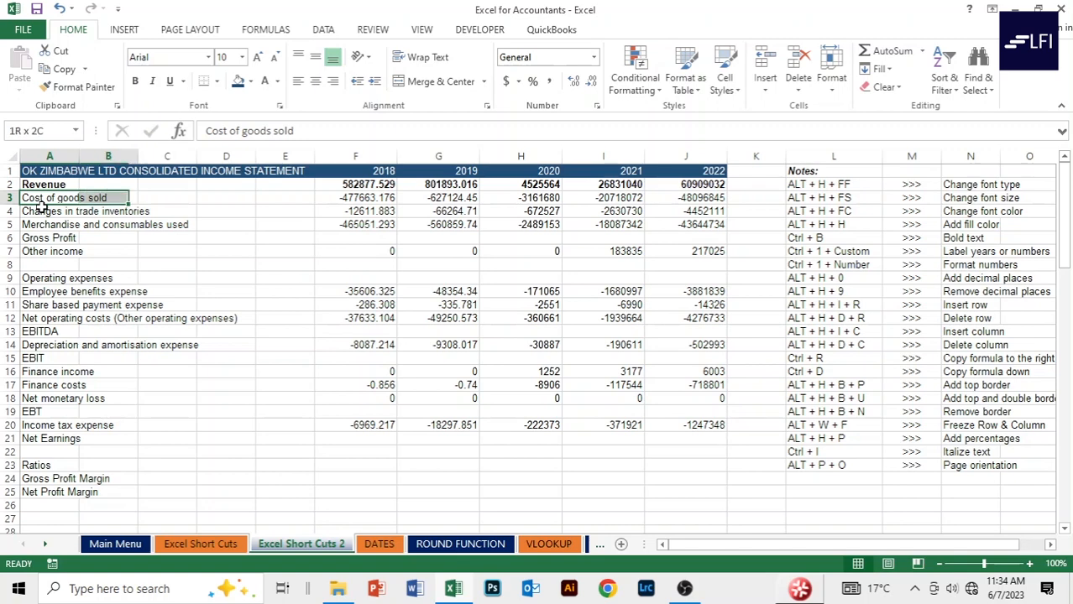
{"action": "key", "text": "shift+Right"}
{"action": "key", "text": "shift+Right"}
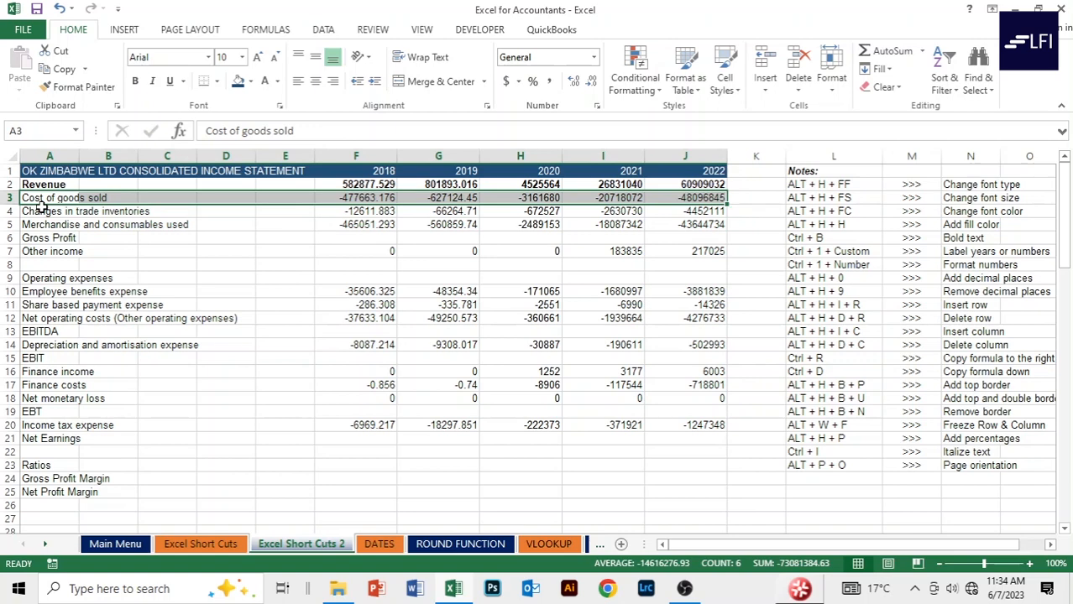
{"action": "key", "text": "ctrl+b"}
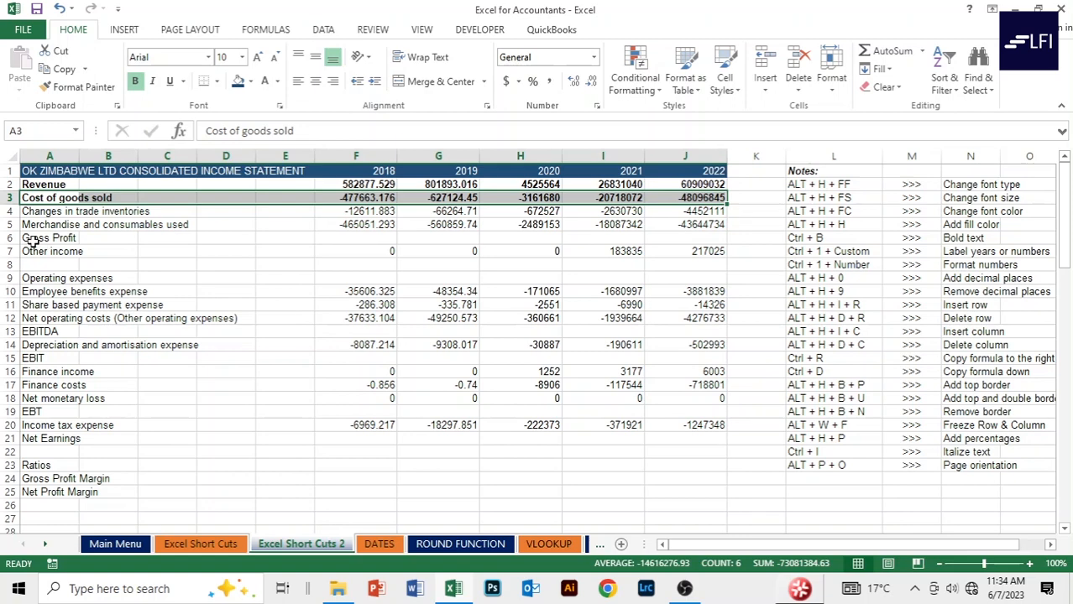
Bold the Gross Profit row (A6) and the Operating expenses row (A9).
{"action": "left_click", "coordinate": [33, 241]}
{"action": "key", "text": "shift+Right"}
{"action": "key", "text": "shift+Right"}
{"action": "key", "text": "shift+Right"}
{"action": "key", "text": "shift+Right"}
{"action": "key", "text": "shift+Right"}
{"action": "key", "text": "shift+Right"}
{"action": "key", "text": "shift+Right"}
{"action": "key", "text": "shift+Right"}
{"action": "key", "text": "shift+Right"}
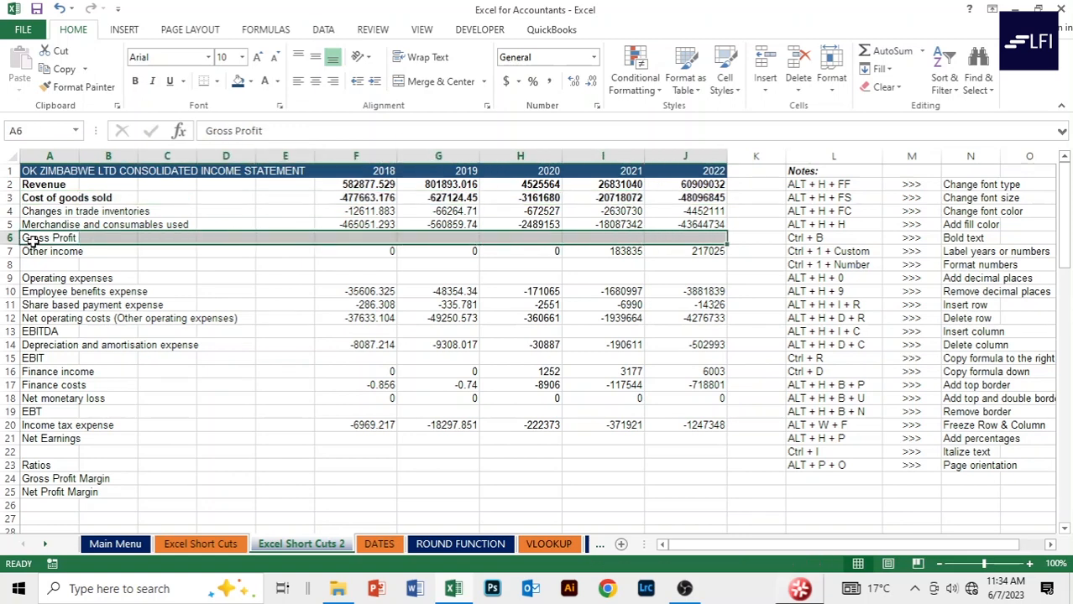
{"action": "key", "text": "ctrl+b"}
{"action": "left_click", "coordinate": [31, 280]}
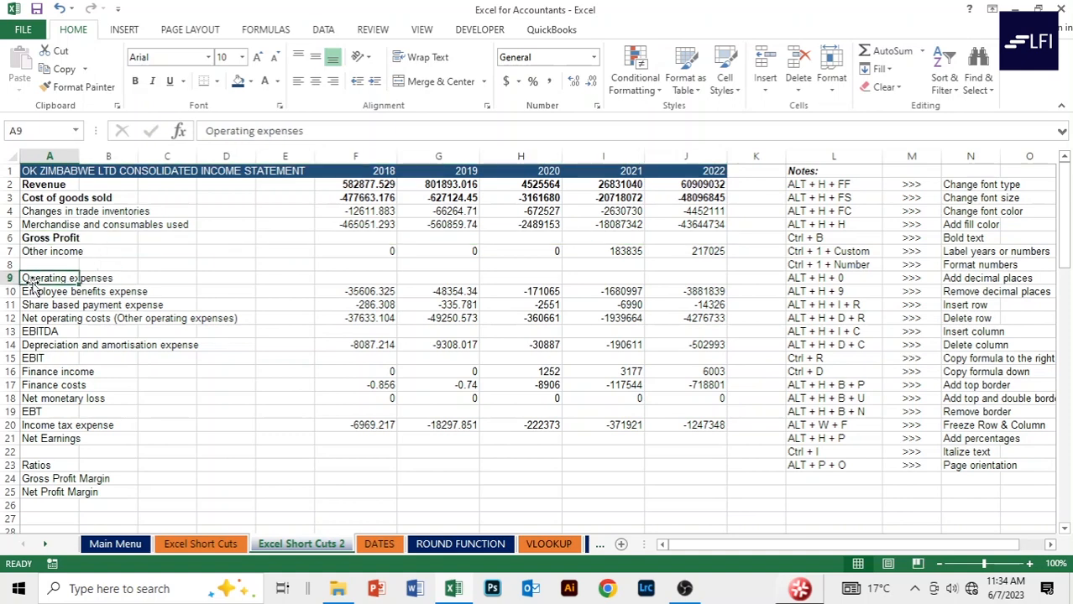
{"action": "key", "text": "shift+Right"}
{"action": "key", "text": "shift+Right"}
{"action": "key", "text": "shift+Right"}
{"action": "key", "text": "shift+Right"}
{"action": "key", "text": "shift+Right"}
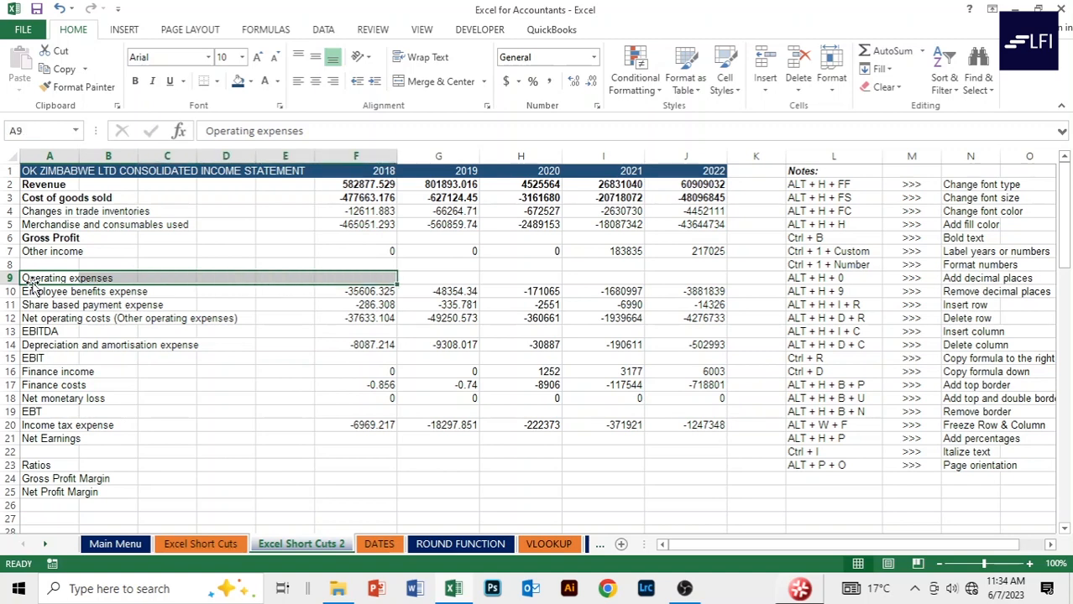
{"action": "key", "text": "shift+Right"}
{"action": "key", "text": "shift+Right"}
{"action": "key", "text": "shift+Right"}
{"action": "key", "text": "shift+Right"}
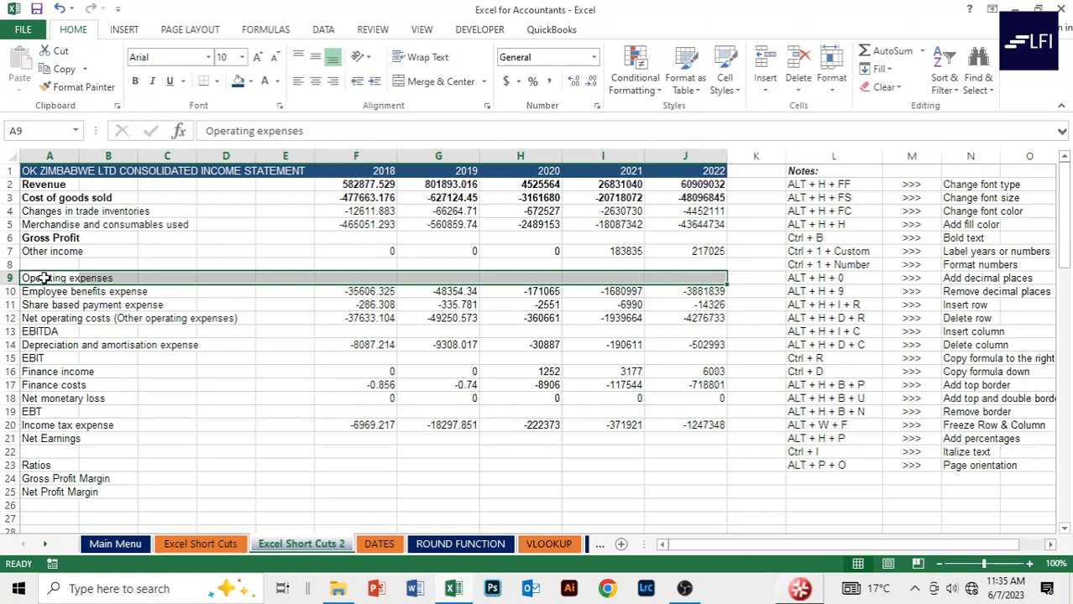
{"action": "key", "text": "ctrl+b"}
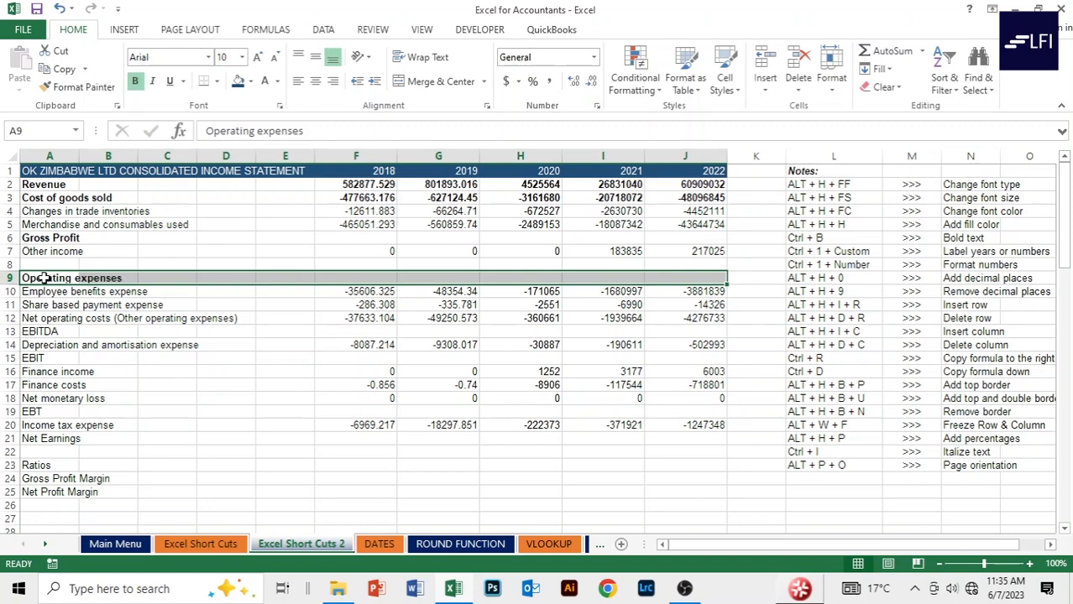
{"action": "left_click", "coordinate": [39, 333]}
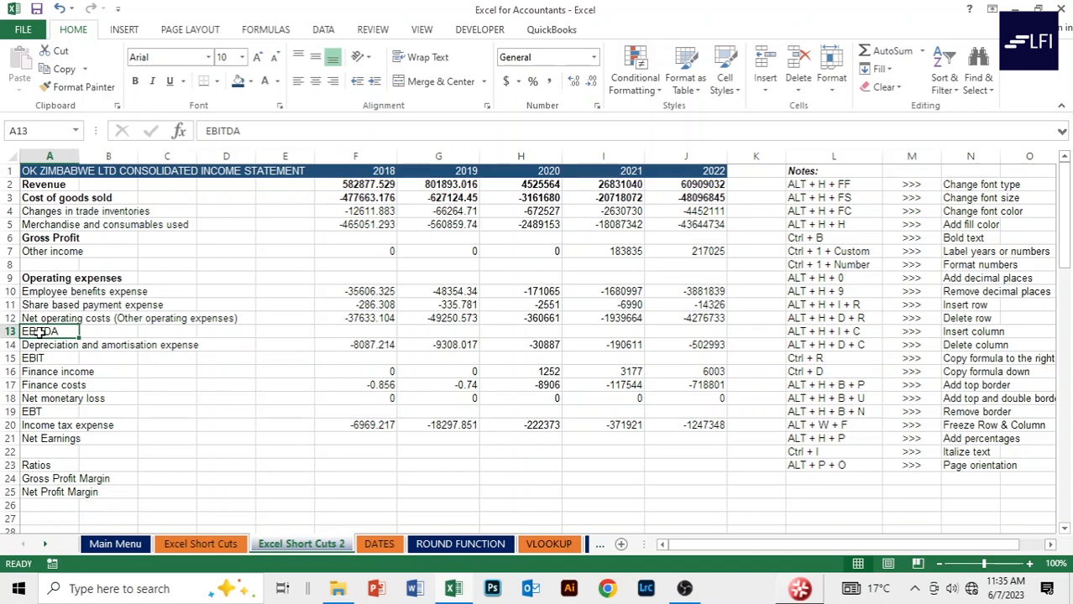
Bold the EBITDA, EBIT and EBT rows.
{"action": "key", "text": "shift+Right"}
{"action": "key", "text": "shift+Right"}
{"action": "key", "text": "shift+Right"}
{"action": "key", "text": "shift+Right"}
{"action": "key", "text": "shift+Right"}
{"action": "key", "text": "shift+Right"}
{"action": "key", "text": "shift+Right"}
{"action": "key", "text": "shift+Right"}
{"action": "key", "text": "shift+Right"}
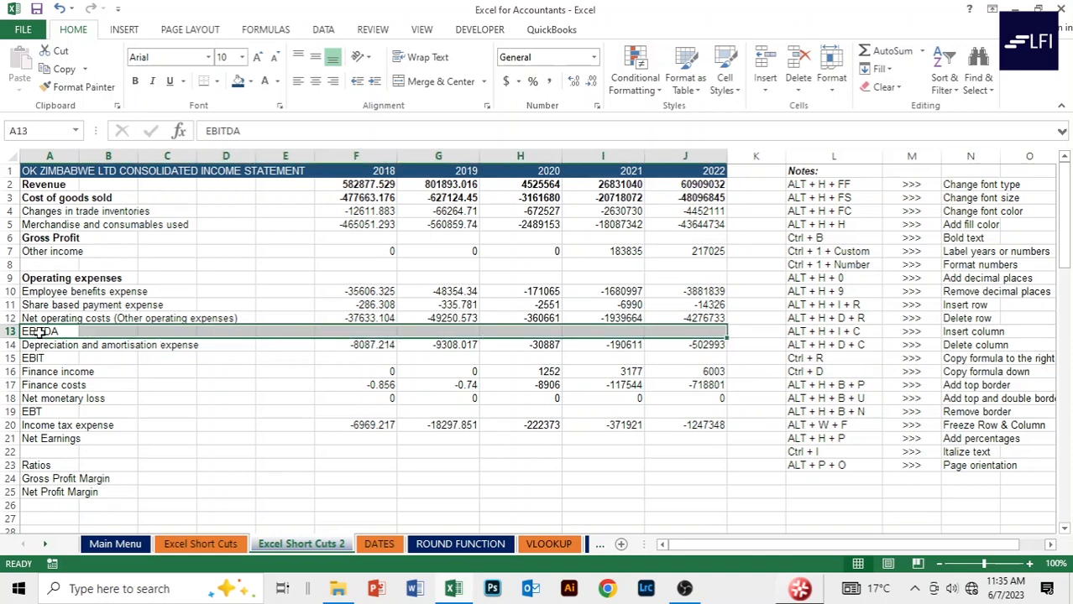
{"action": "key", "text": "ctrl+b"}
{"action": "left_click", "coordinate": [55, 359]}
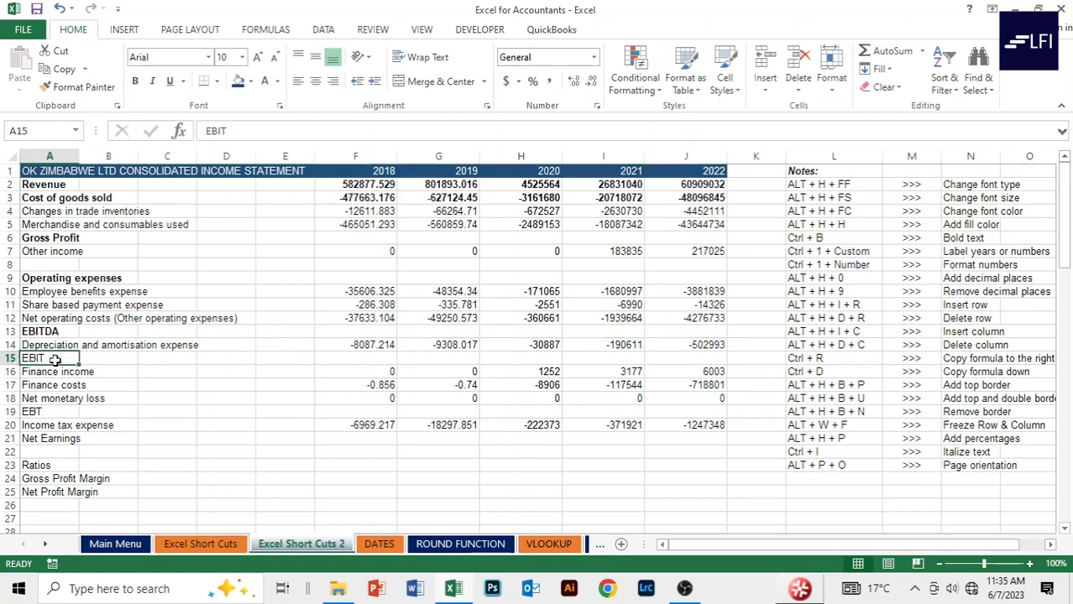
{"action": "key", "text": "shift+Right"}
{"action": "key", "text": "shift+Right"}
{"action": "key", "text": "shift+Right"}
{"action": "key", "text": "shift+Right"}
{"action": "key", "text": "shift+Right"}
{"action": "key", "text": "shift+Right"}
{"action": "key", "text": "shift+Right"}
{"action": "key", "text": "shift+Right"}
{"action": "key", "text": "shift+Right"}
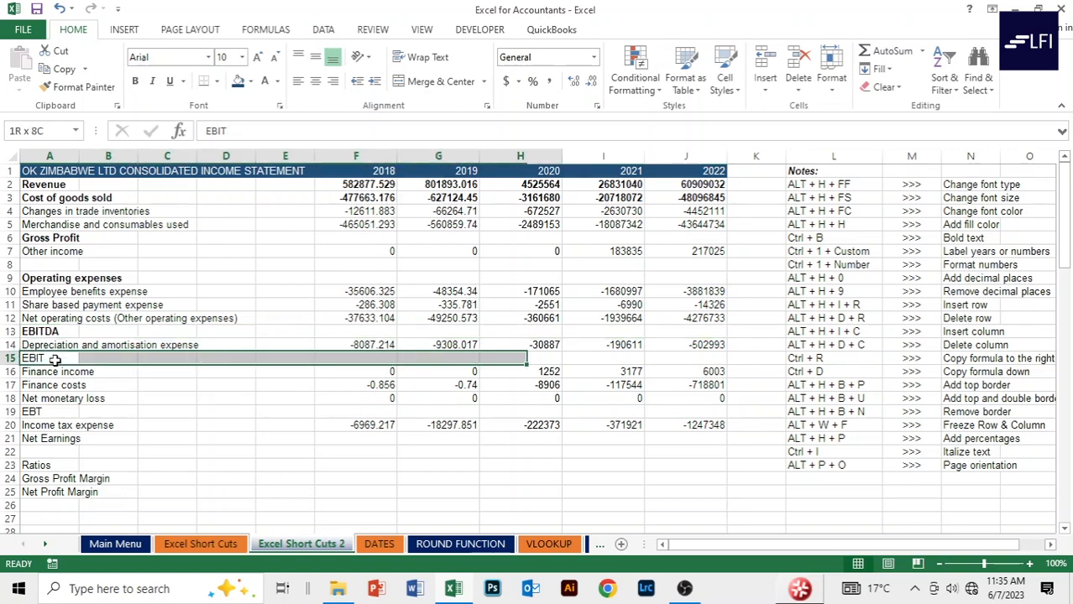
{"action": "key", "text": "ctrl+b"}
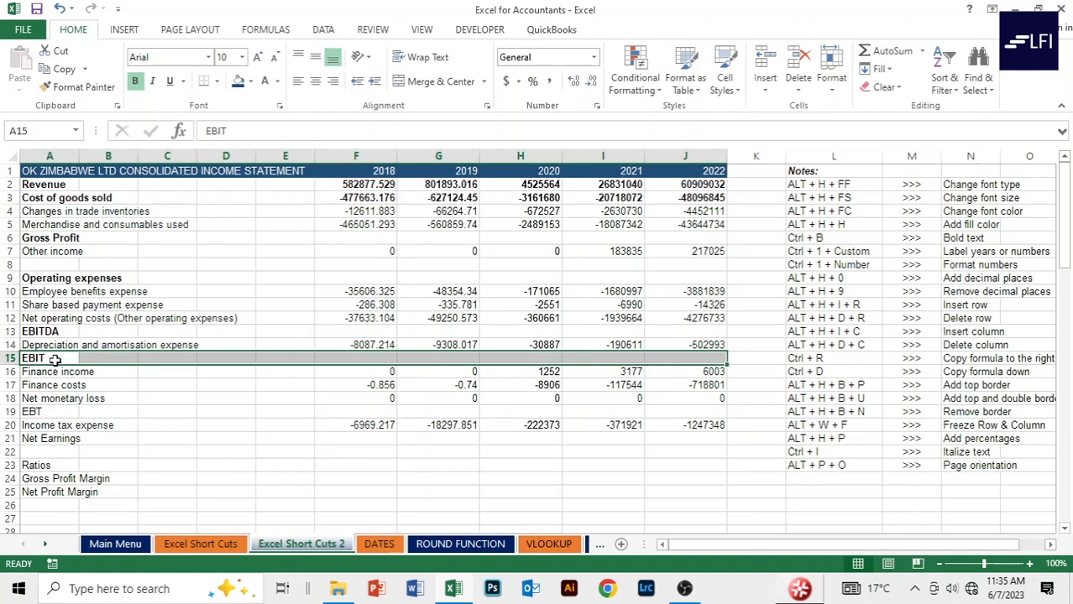
{"action": "key", "text": "Down"}
{"action": "key", "text": "Down"}
{"action": "key", "text": "Down"}
{"action": "key", "text": "Down"}
{"action": "key", "text": "shift+Right"}
{"action": "key", "text": "shift+Right"}
{"action": "key", "text": "shift+Right"}
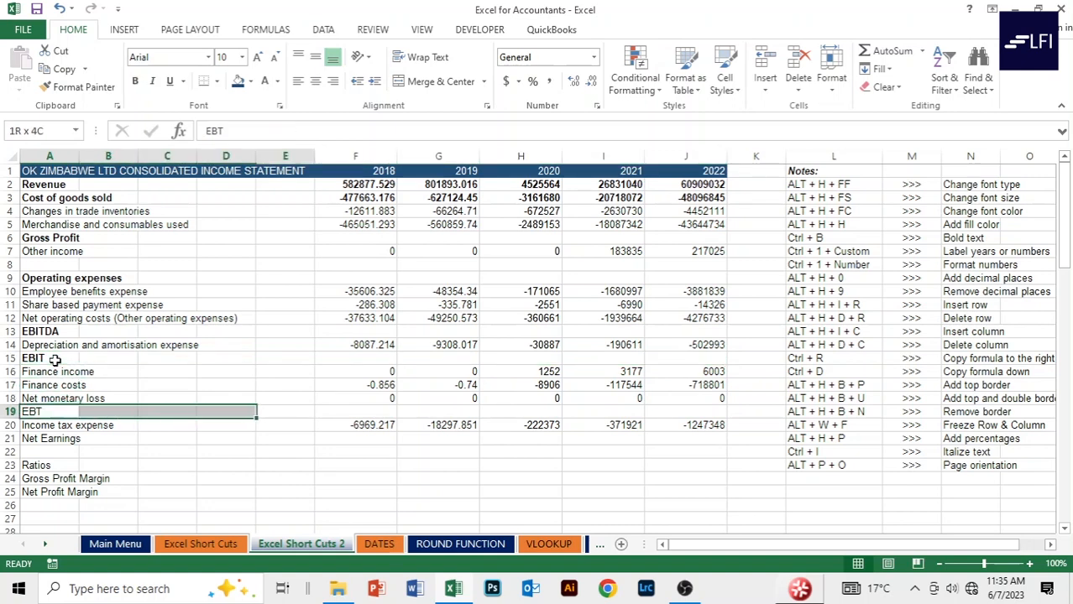
{"action": "key", "text": "shift+Right"}
{"action": "key", "text": "shift+Right"}
{"action": "key", "text": "shift+Right"}
{"action": "key", "text": "shift+Right"}
{"action": "key", "text": "shift+Right"}
{"action": "key", "text": "shift+Right"}
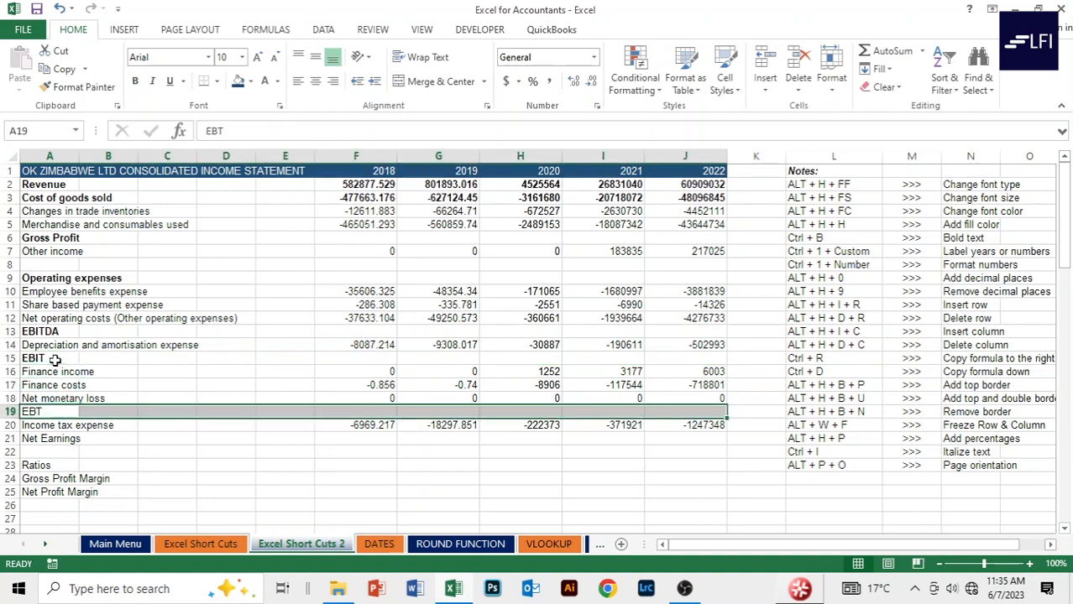
{"action": "key", "text": "ctrl+b"}
Bold the Net Earnings row and the Ratios heading, then return to F2.
{"action": "key", "text": "Down"}
{"action": "key", "text": "Down"}
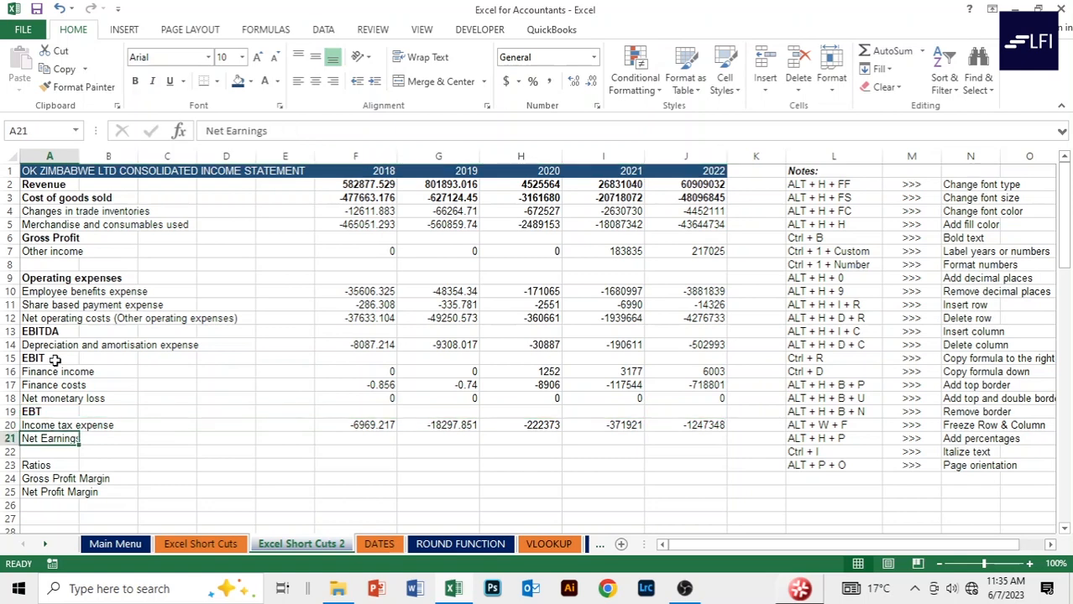
{"action": "key", "text": "shift+Right"}
{"action": "key", "text": "shift+Right"}
{"action": "key", "text": "shift+Right"}
{"action": "key", "text": "shift+Right"}
{"action": "key", "text": "shift+Right"}
{"action": "key", "text": "shift+Right"}
{"action": "key", "text": "shift+Right"}
{"action": "key", "text": "shift+Right"}
{"action": "key", "text": "shift+Right"}
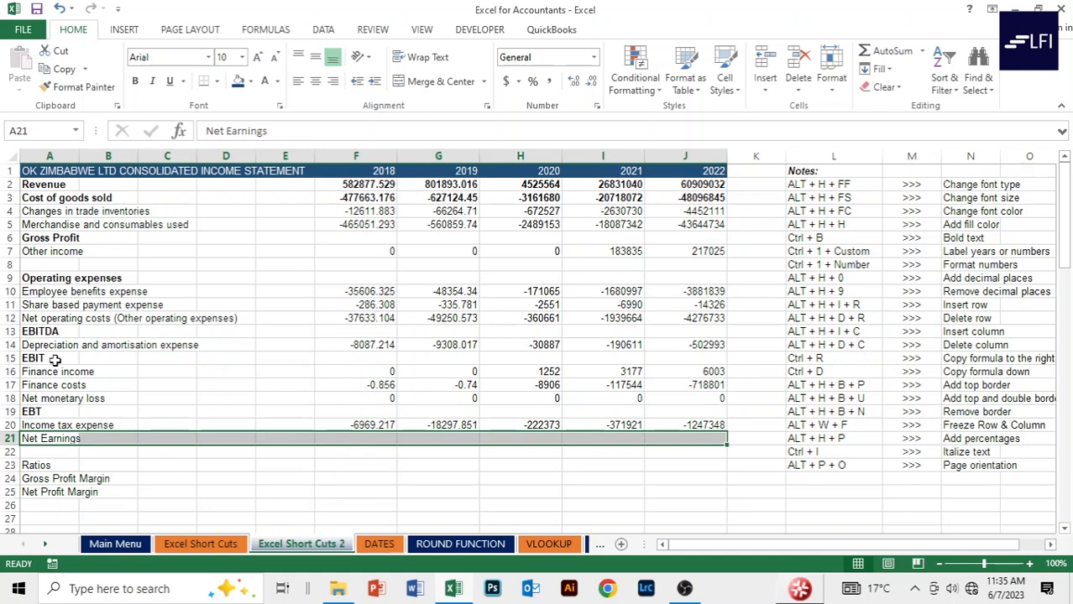
{"action": "key", "text": "ctrl+b"}
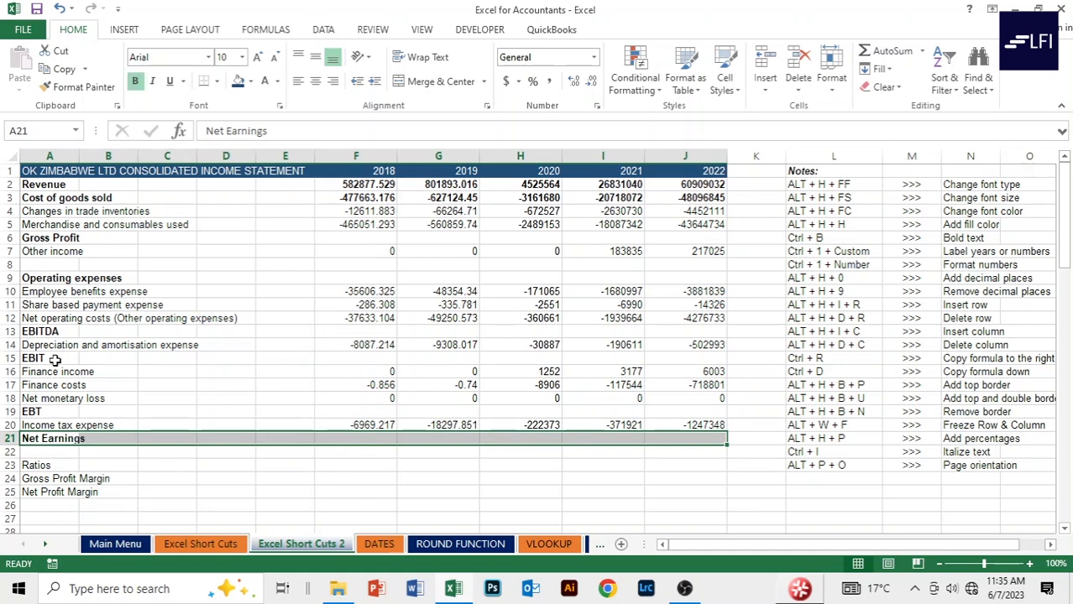
{"action": "key", "text": "Left"}
{"action": "key", "text": "Down"}
{"action": "key", "text": "Down"}
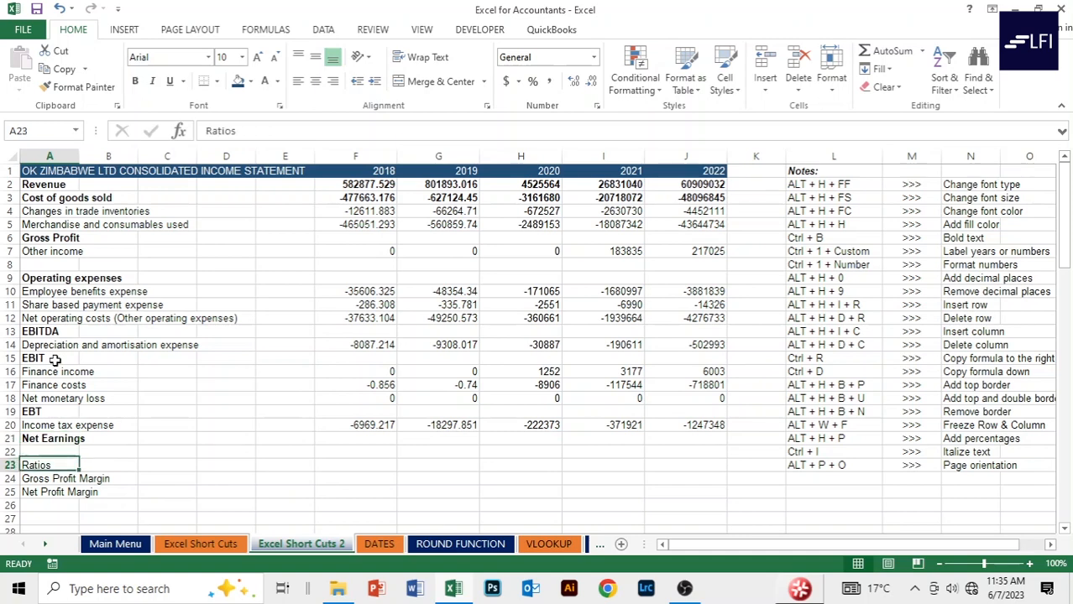
{"action": "key", "text": "ctrl+b"}
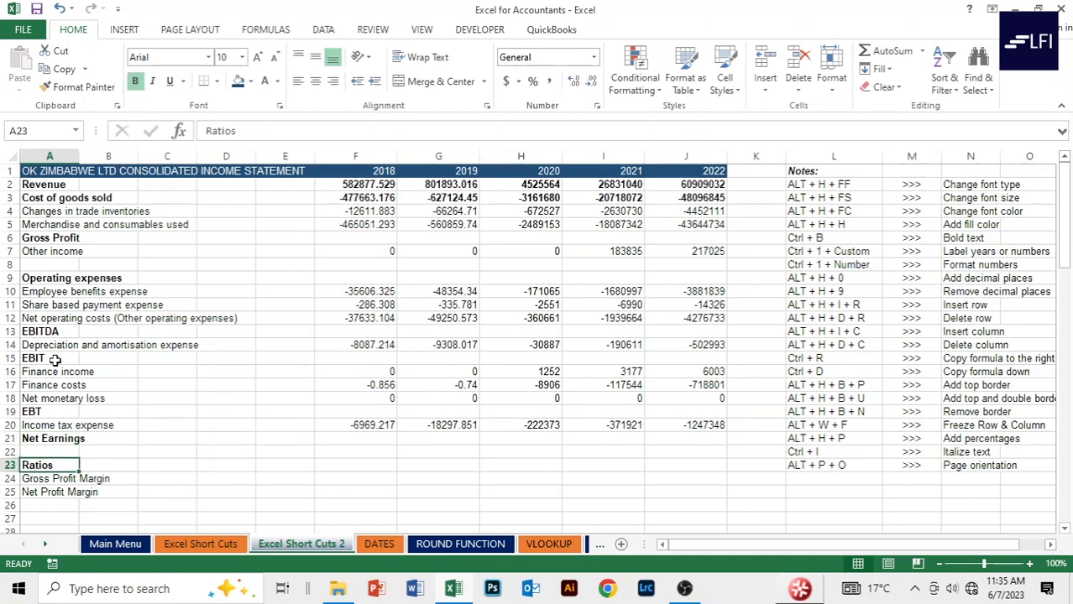
{"action": "key", "text": "Up"}
{"action": "key", "text": "Up"}
{"action": "key", "text": "Up"}
{"action": "key", "text": "Up"}
{"action": "key", "text": "Up"}
{"action": "key", "text": "Up"}
{"action": "key", "text": "Up"}
{"action": "key", "text": "Up"}
{"action": "key", "text": "Up"}
{"action": "key", "text": "Up"}
{"action": "key", "text": "Up"}
{"action": "key", "text": "Up"}
{"action": "key", "text": "Up"}
{"action": "key", "text": "Up"}
{"action": "key", "text": "Up"}
{"action": "key", "text": "Up"}
{"action": "key", "text": "Up"}
{"action": "key", "text": "Up"}
{"action": "key", "text": "Up"}
{"action": "key", "text": "Up"}
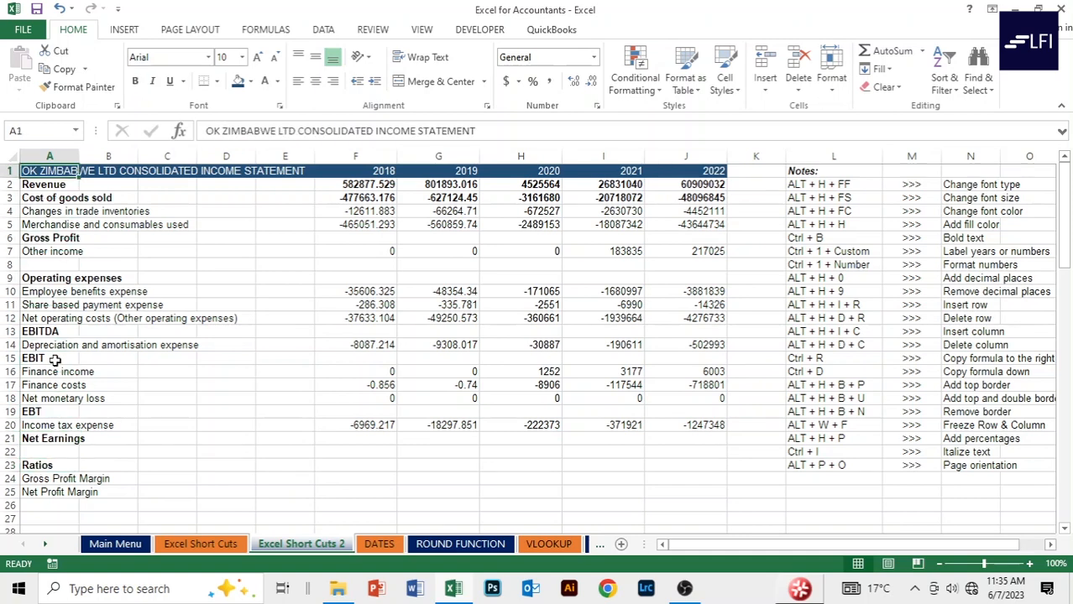
{"action": "key", "text": "Down"}
{"action": "key", "text": "Right"}
{"action": "key", "text": "Right"}
{"action": "key", "text": "Right"}
{"action": "key", "text": "Right"}
{"action": "key", "text": "Right"}
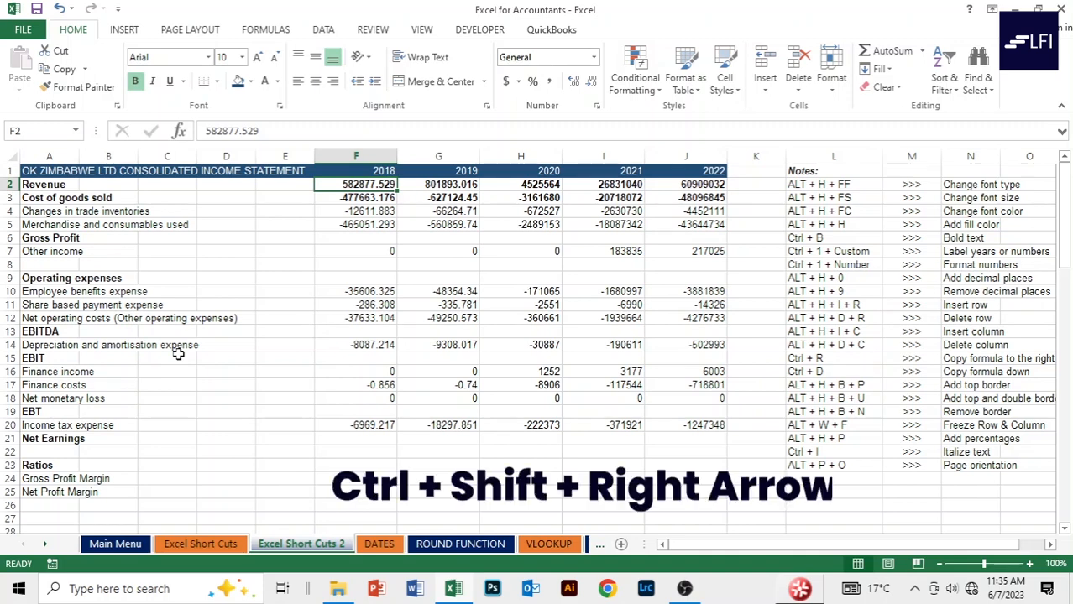
Format F2:J20 as Number with 1000 separators and red (1,234.10) negatives.
{"action": "key", "text": "ctrl+shift+Right"}
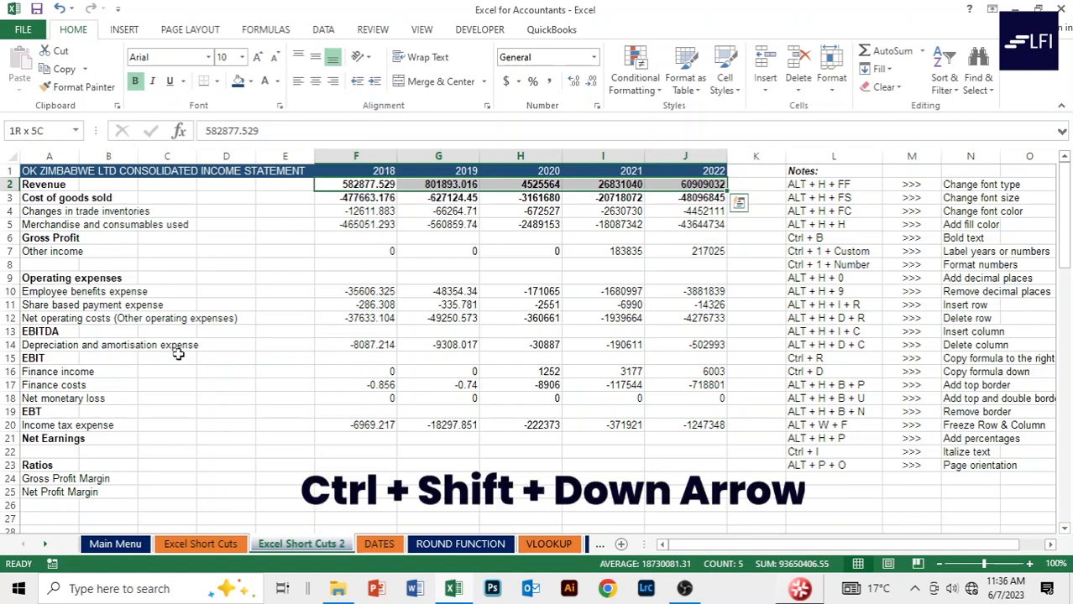
{"action": "key", "text": "ctrl+shift+Down"}
{"action": "key", "text": "ctrl+shift+Down"}
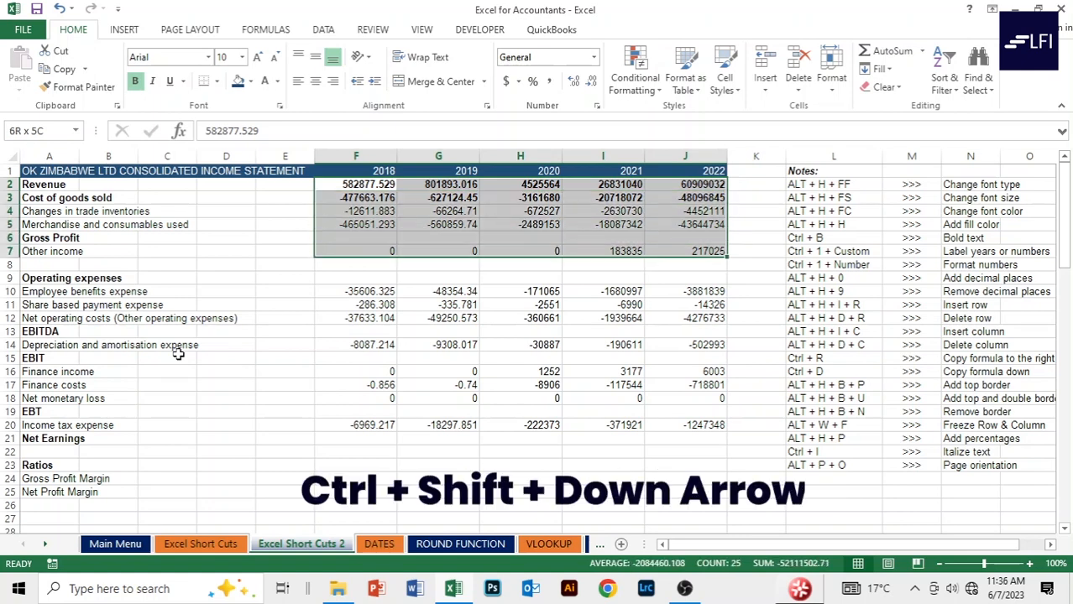
{"action": "key", "text": "ctrl+shift+Down"}
{"action": "key", "text": "ctrl+shift+Down"}
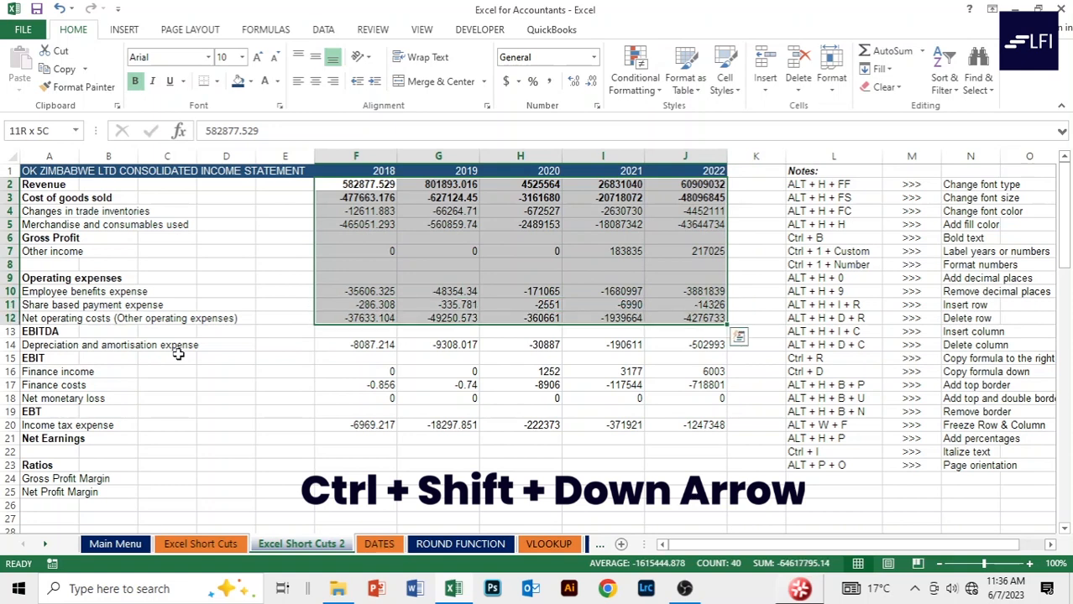
{"action": "key", "text": "ctrl+shift+Down"}
{"action": "key", "text": "ctrl+shift+Down"}
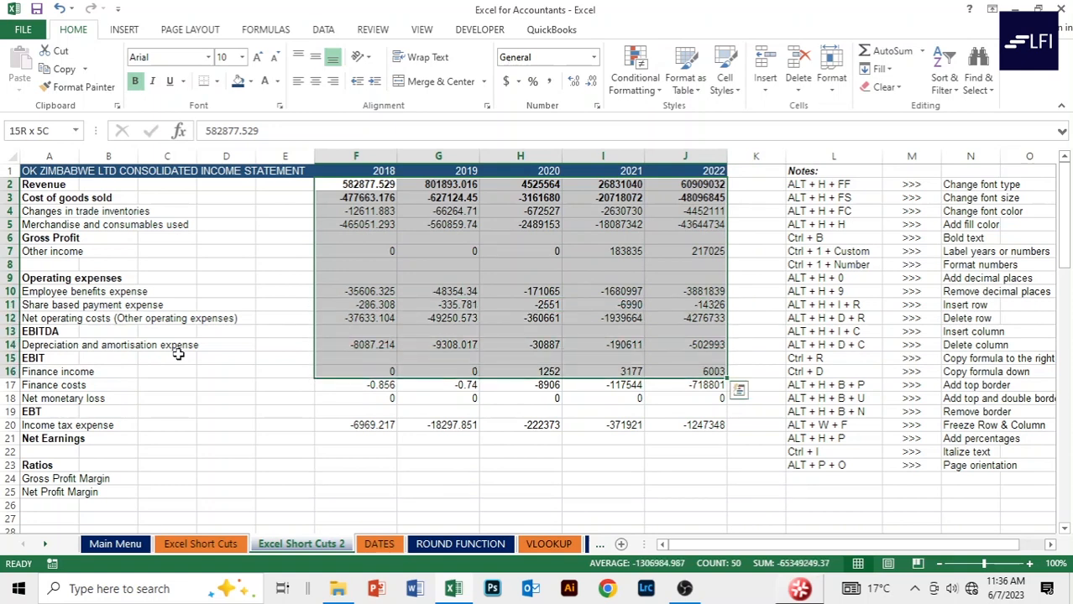
{"action": "key", "text": "ctrl+shift+Down"}
{"action": "key", "text": "ctrl+shift+Down"}
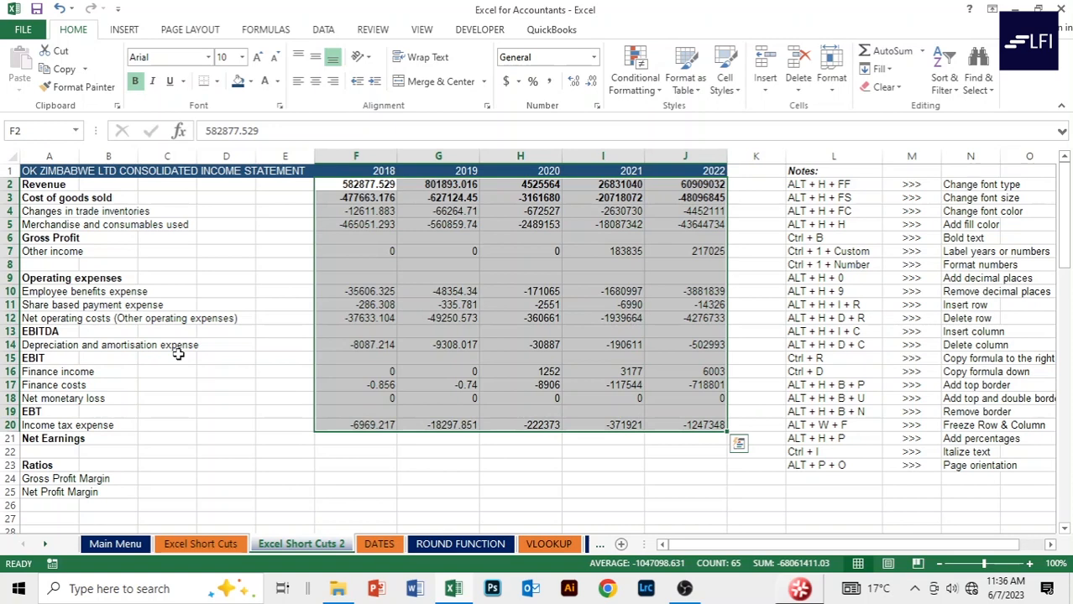
{"action": "key", "text": "ctrl+1"}
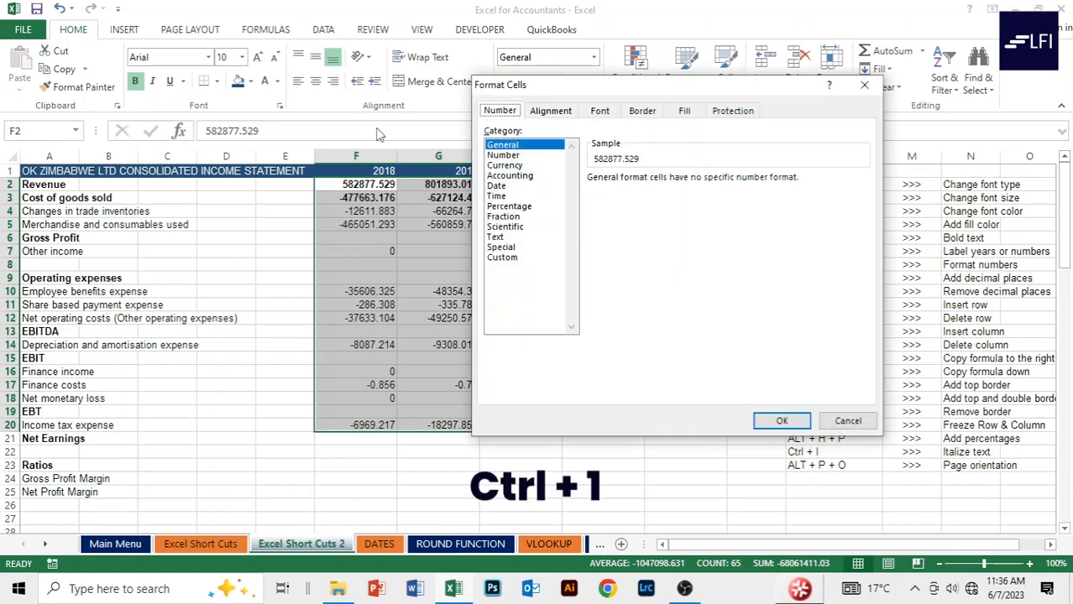
{"action": "left_click", "coordinate": [505, 155]}
{"action": "left_click", "coordinate": [593, 199]}
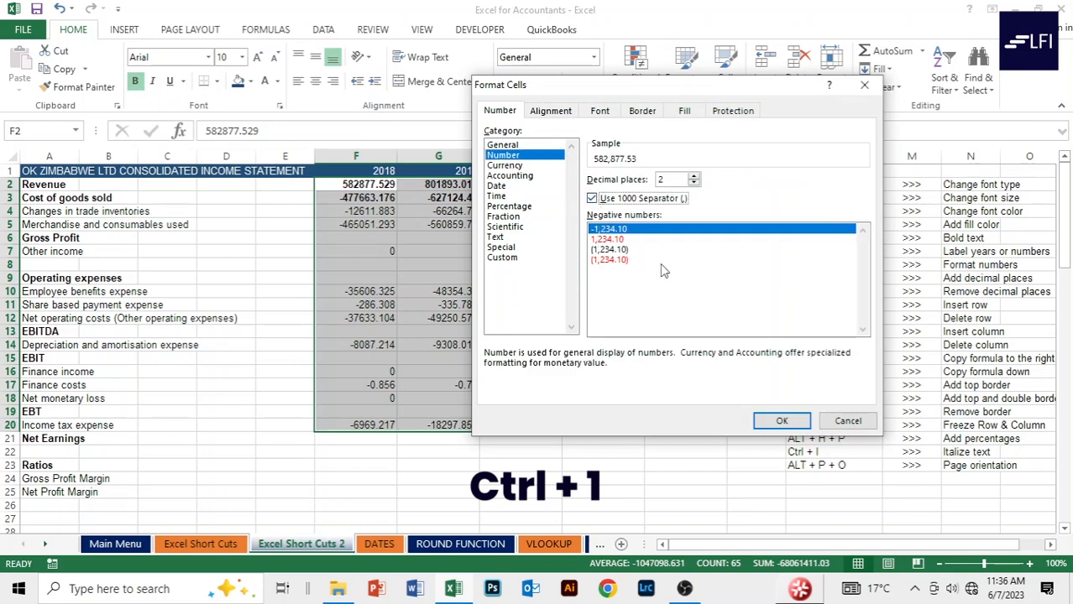
{"action": "left_click", "coordinate": [619, 250]}
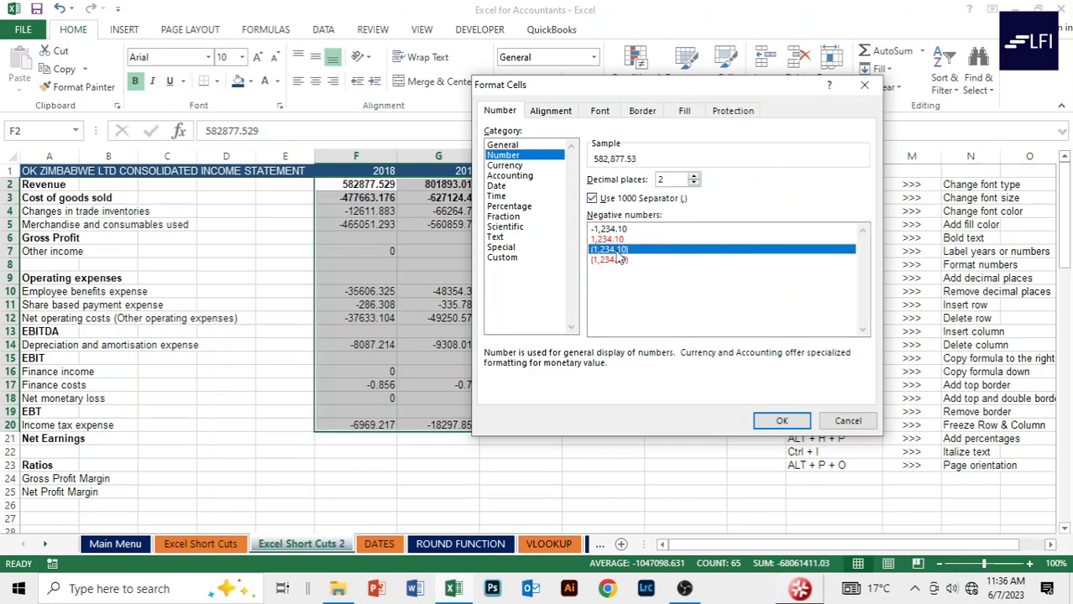
{"action": "left_click", "coordinate": [610, 261]}
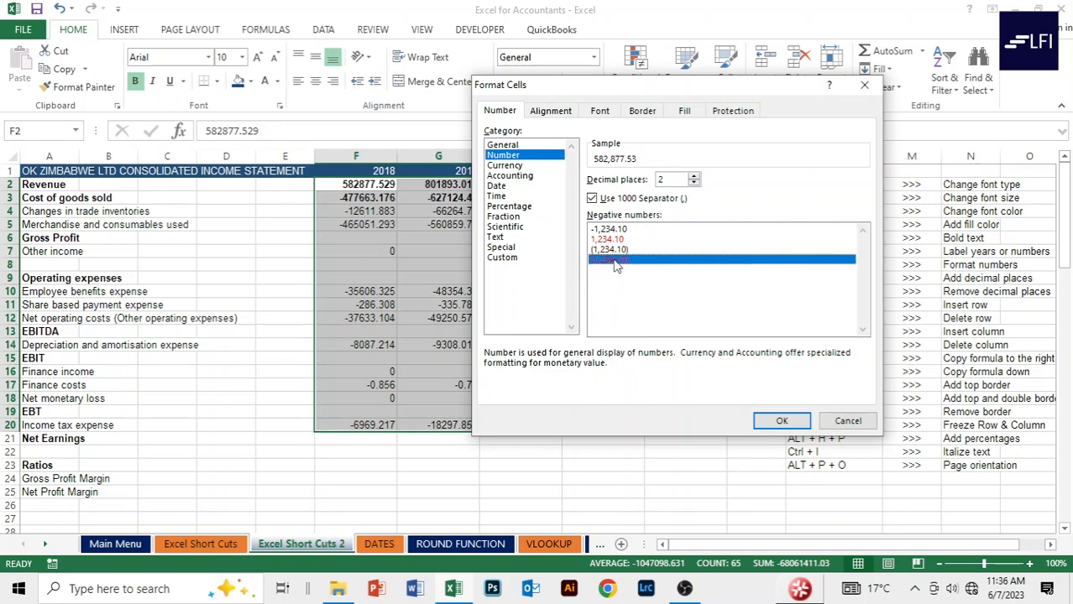
{"action": "left_click", "coordinate": [782, 422]}
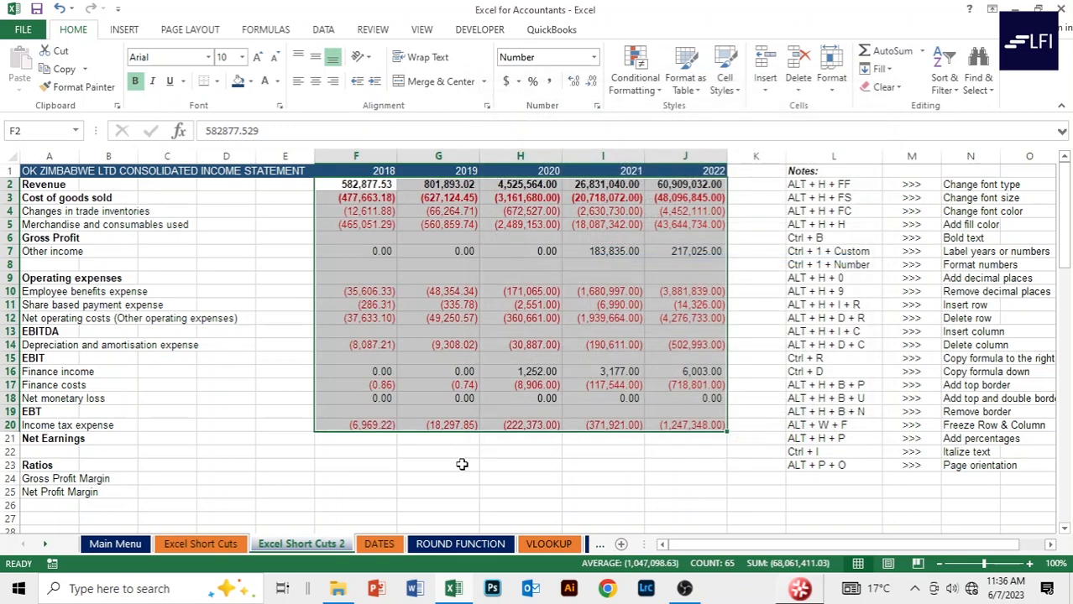
Review the figures, then clear the old Cost of goods sold values in F3:J3.
{"action": "left_click", "coordinate": [420, 475]}
{"action": "left_click", "coordinate": [339, 226]}
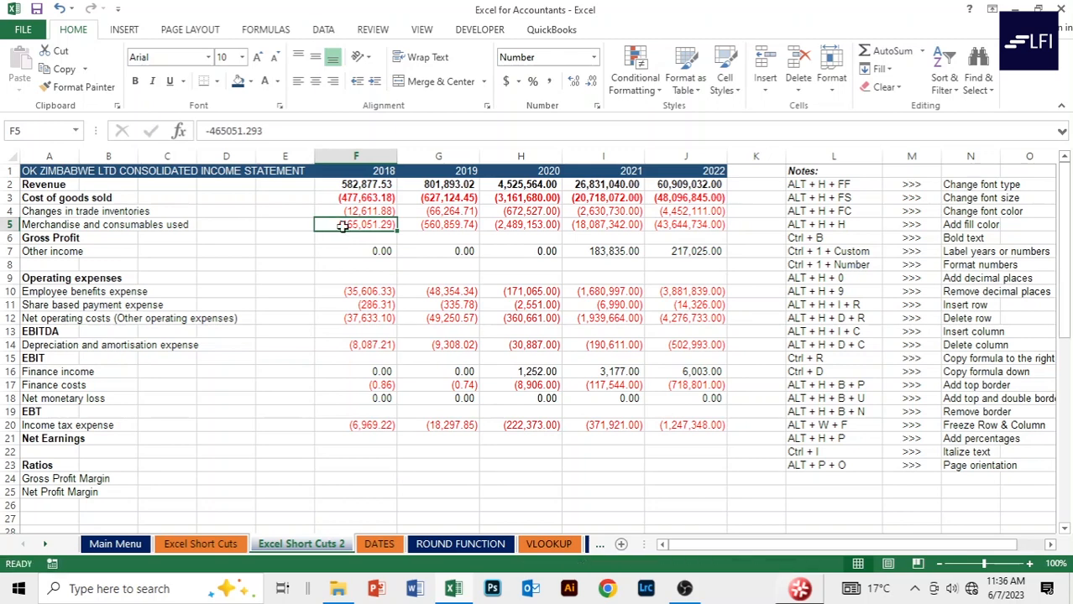
{"action": "left_click", "coordinate": [279, 223]}
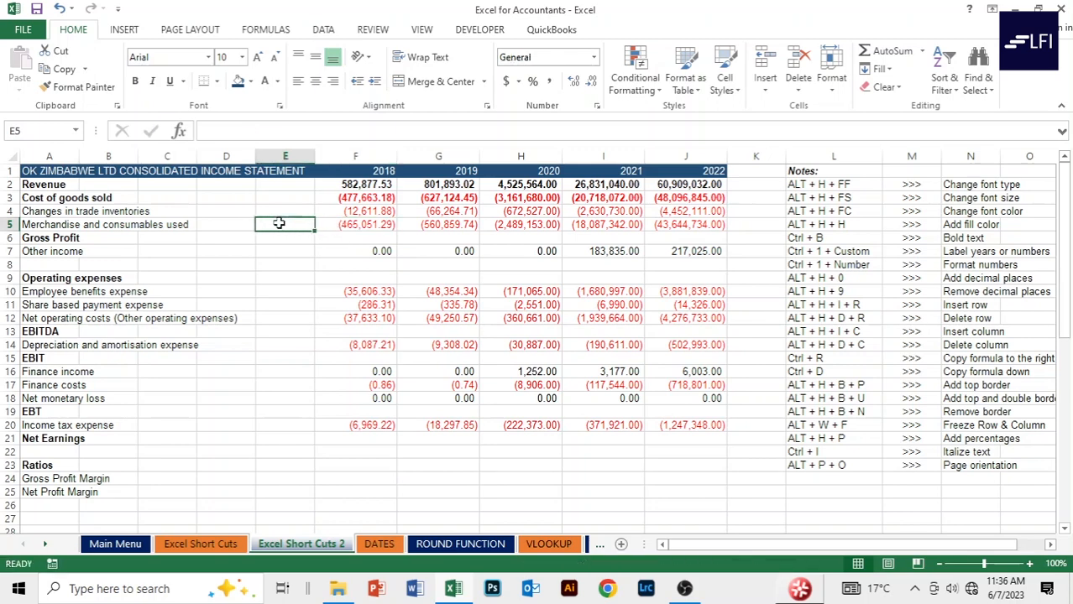
{"action": "left_click", "coordinate": [361, 195]}
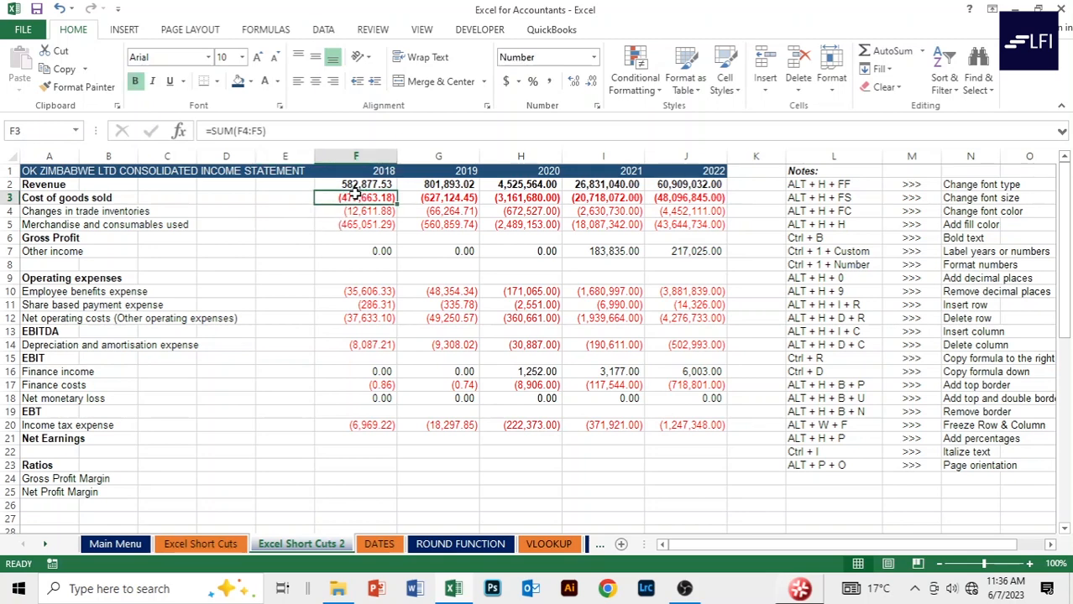
{"action": "key", "text": "shift+Right"}
{"action": "key", "text": "shift+Right"}
{"action": "key", "text": "shift+Right"}
{"action": "key", "text": "shift+Right"}
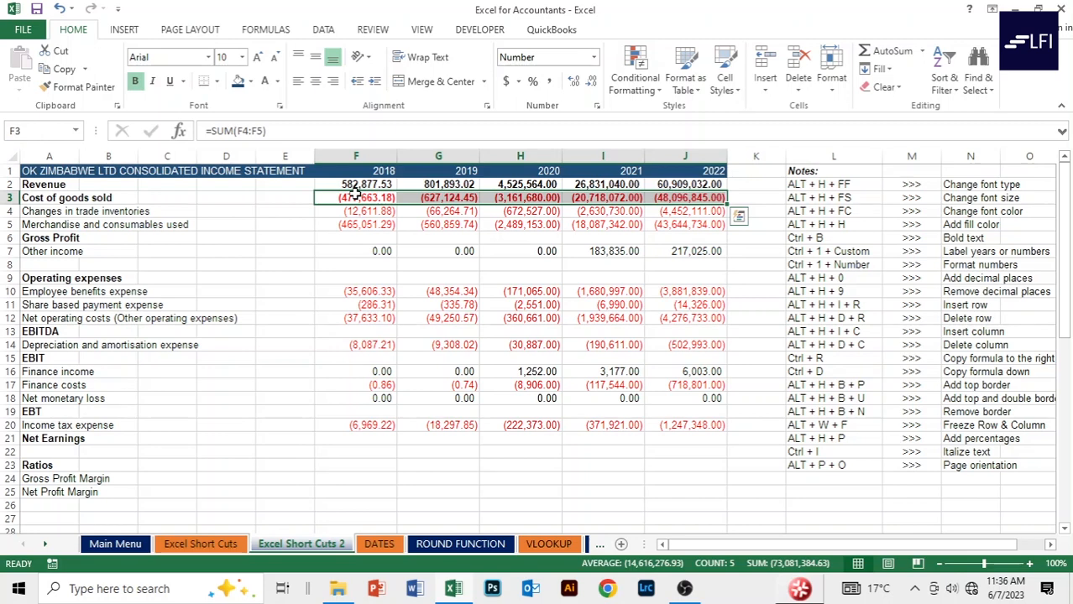
{"action": "key", "text": "Delete"}
{"action": "left_click", "coordinate": [378, 263]}
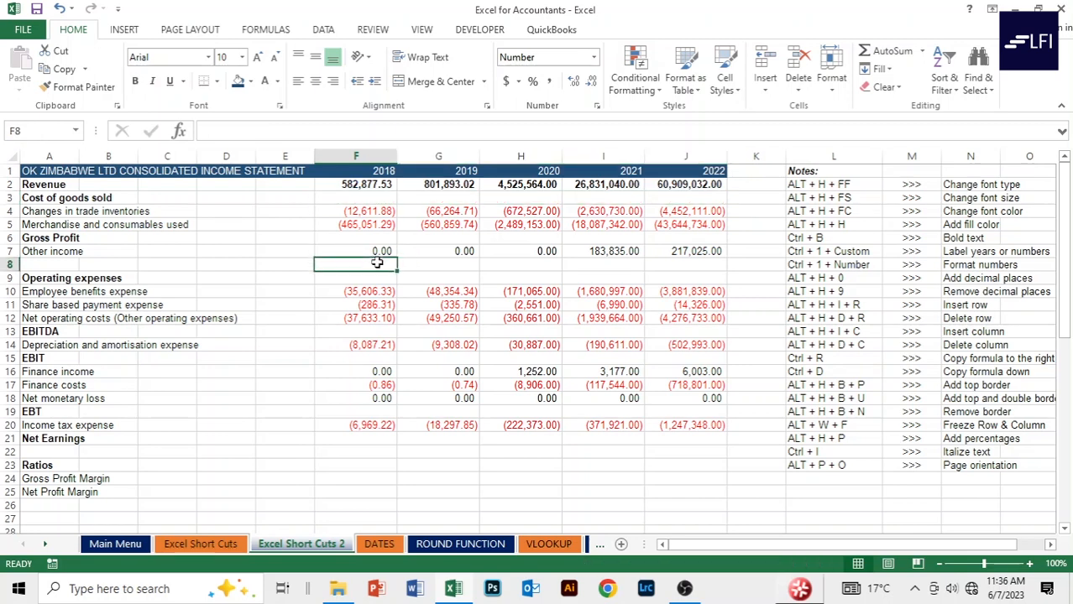
Enter =SUM(F4:F5) in F3 and fill it across to J3 for 2018–2022.
{"action": "left_click", "coordinate": [370, 197]}
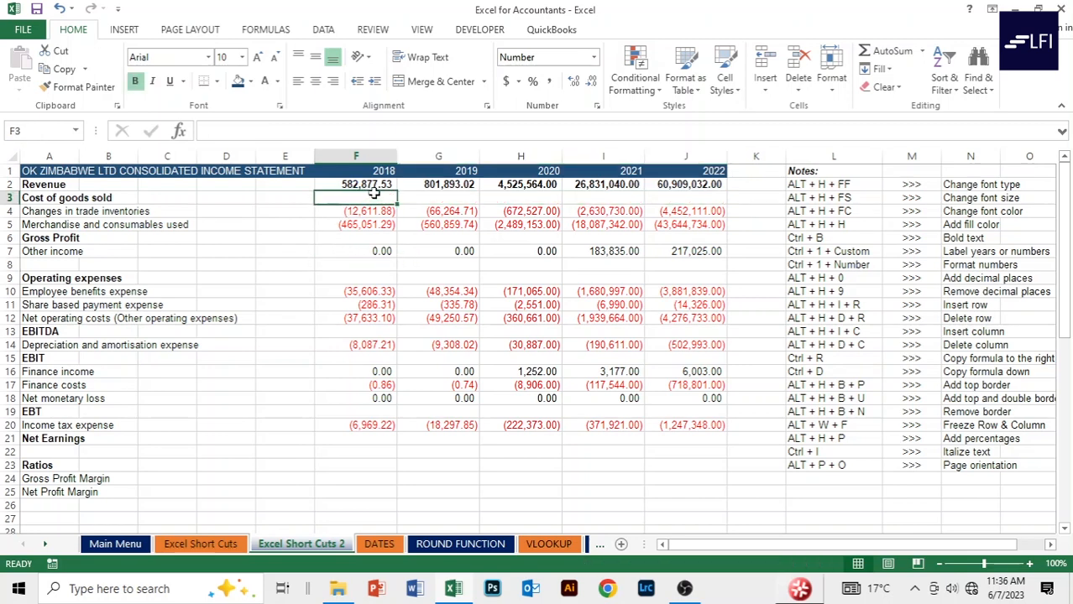
{"action": "type", "text": "=sum"}
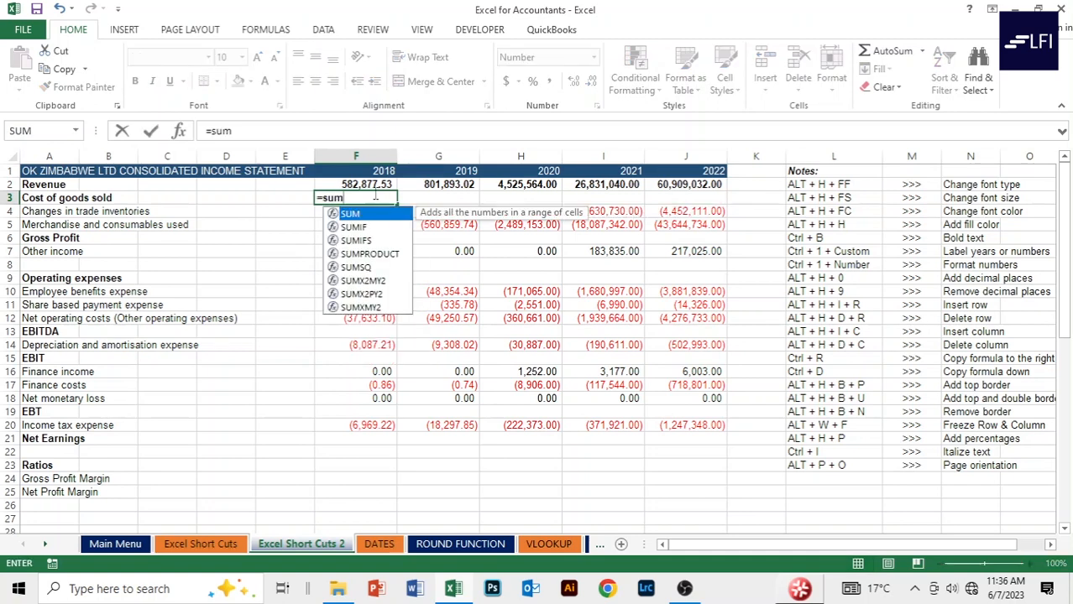
{"action": "key", "text": "Tab"}
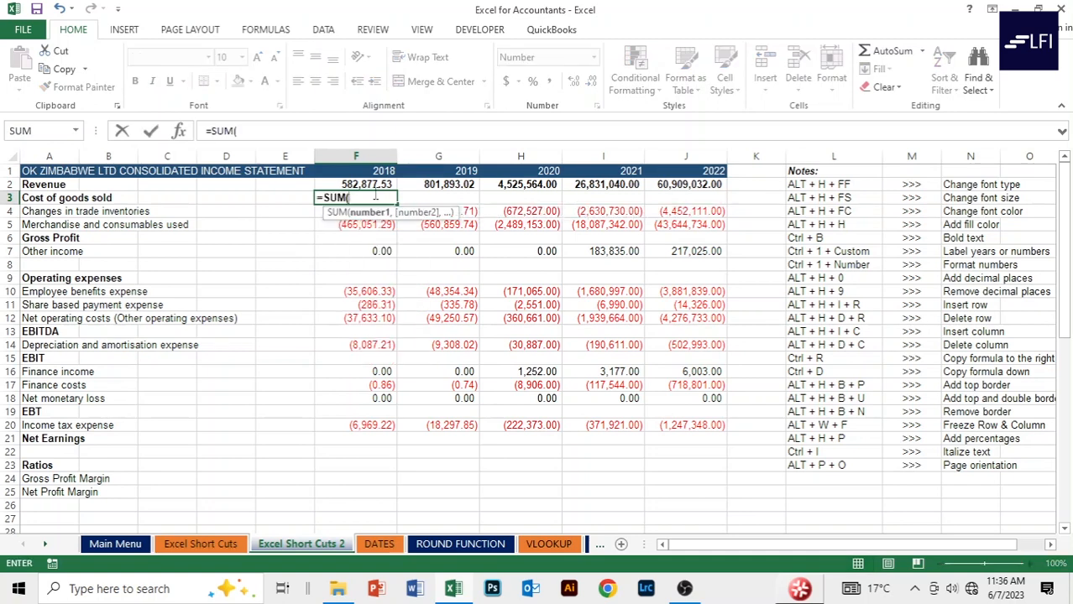
{"action": "left_click_drag", "start_coordinate": [376, 195], "coordinate": [391, 217]}
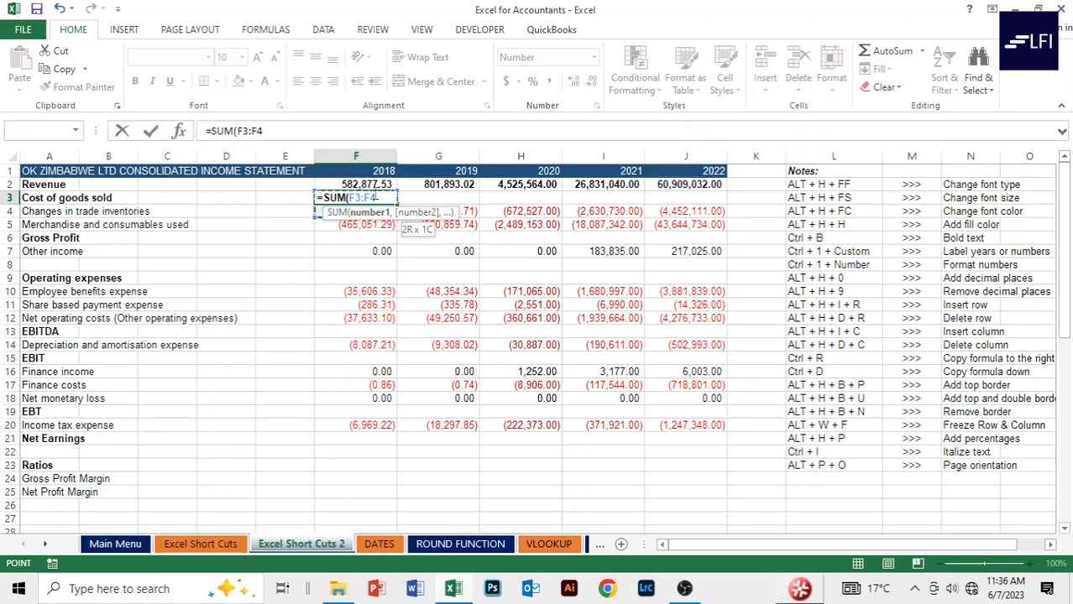
{"action": "left_click", "coordinate": [378, 225]}
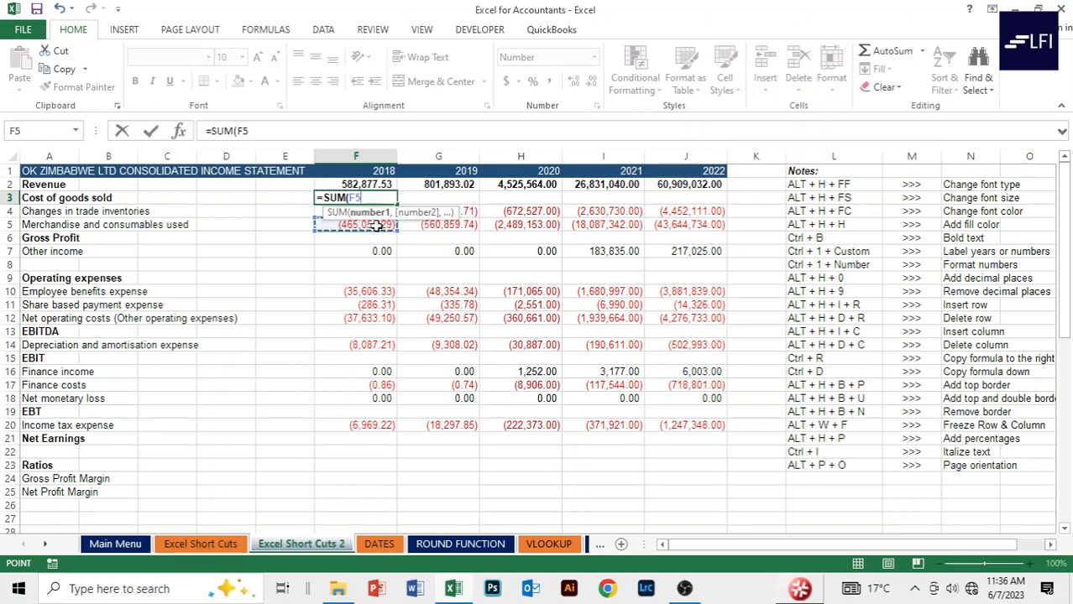
{"action": "key", "text": "shift+Up"}
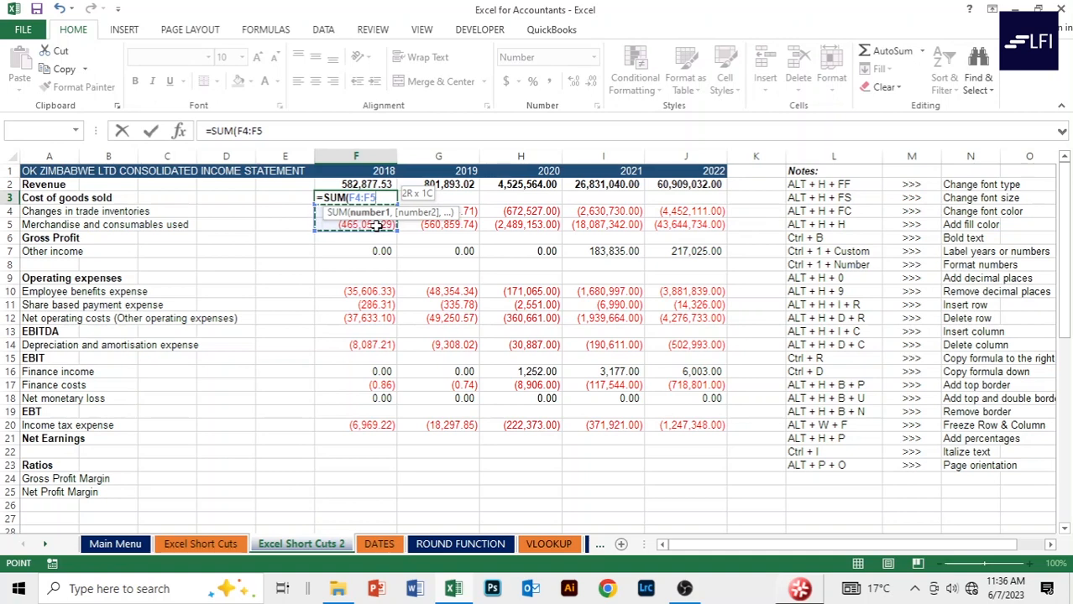
{"action": "type", "text": ")"}
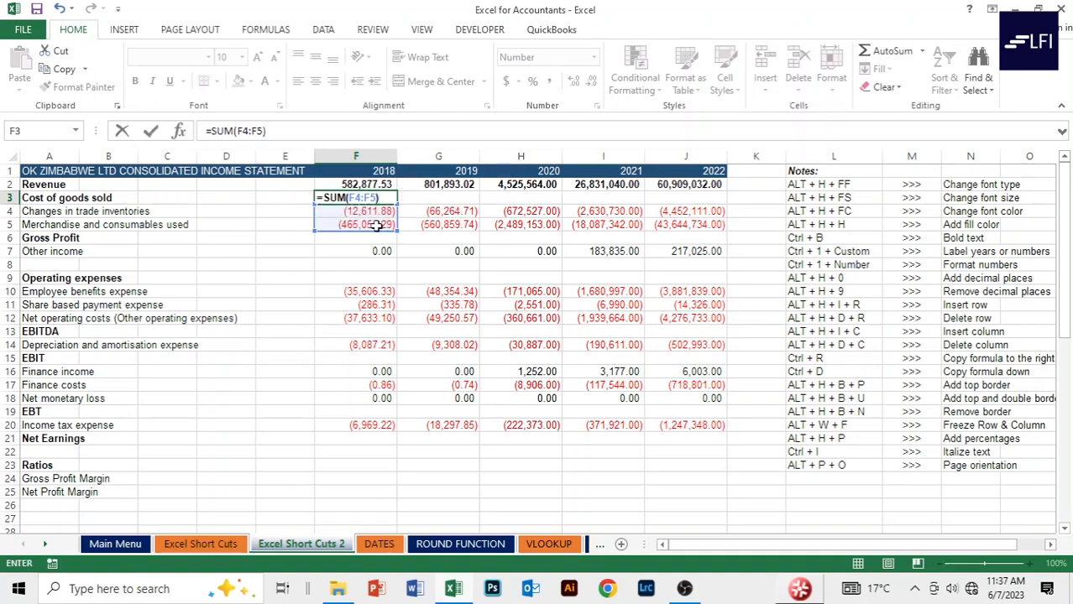
{"action": "key", "text": "ctrl+Return"}
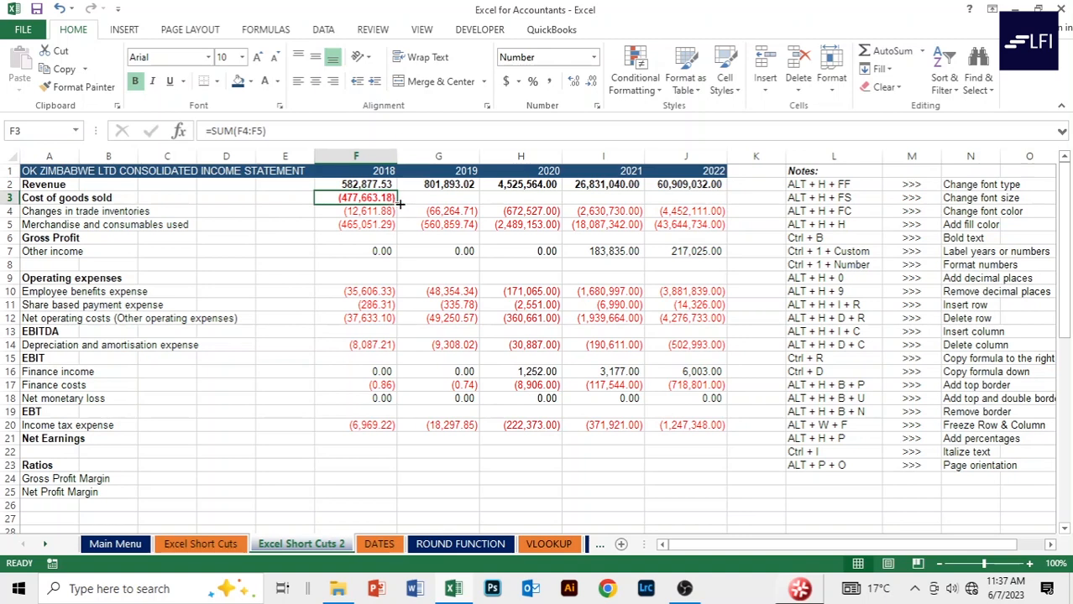
{"action": "left_click_drag", "start_coordinate": [400, 202], "coordinate": [709, 199]}
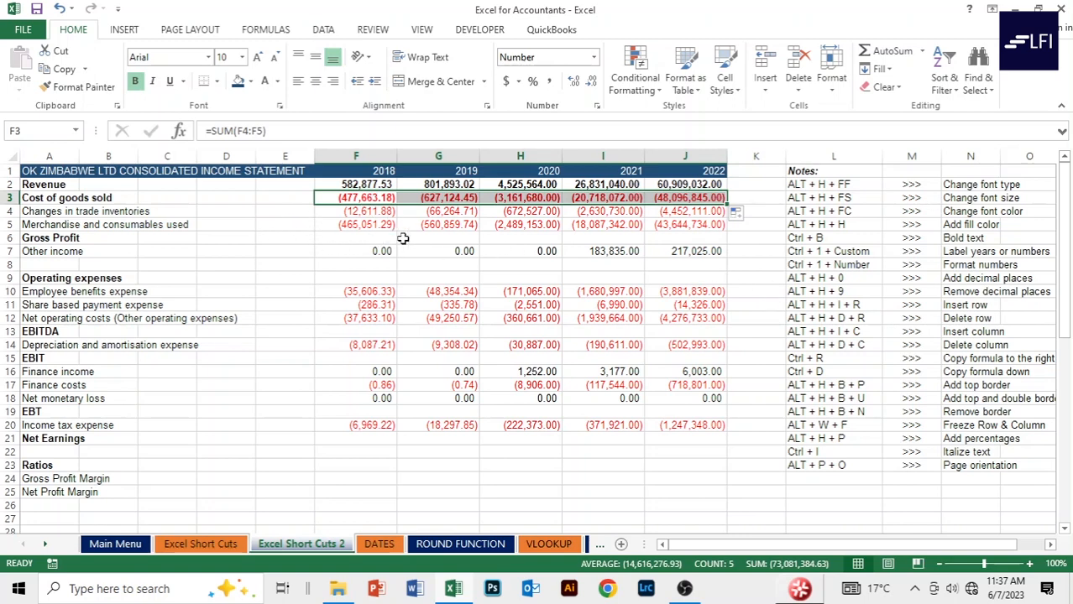
{"action": "left_click", "coordinate": [356, 238]}
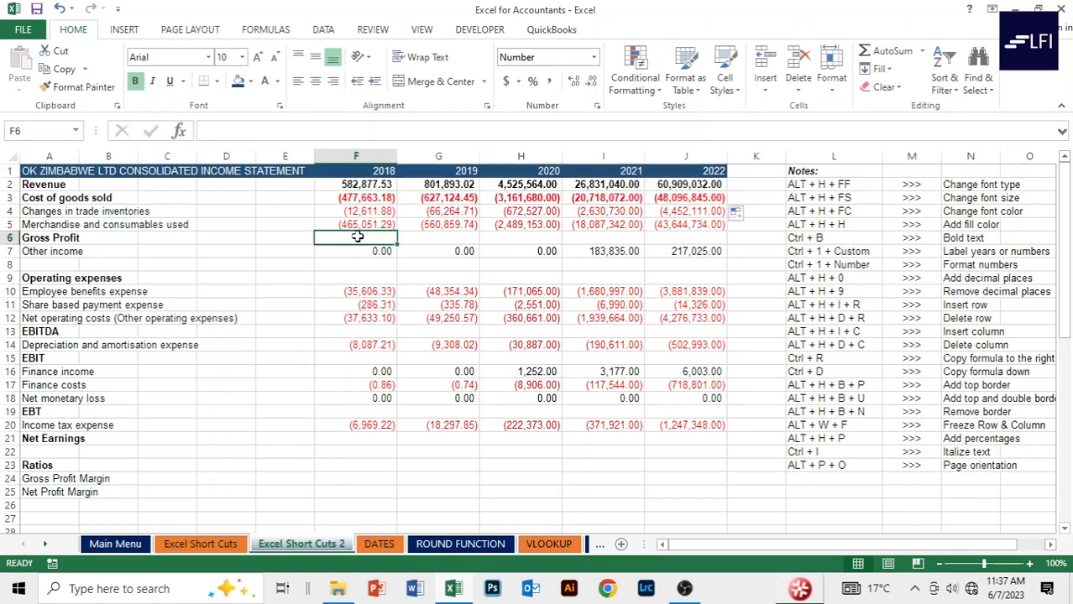
Enter =F2+F3 in F6 and fill it right to J6, giving 105,214.35 to 12,812,187.00.
{"action": "type", "text": "="}
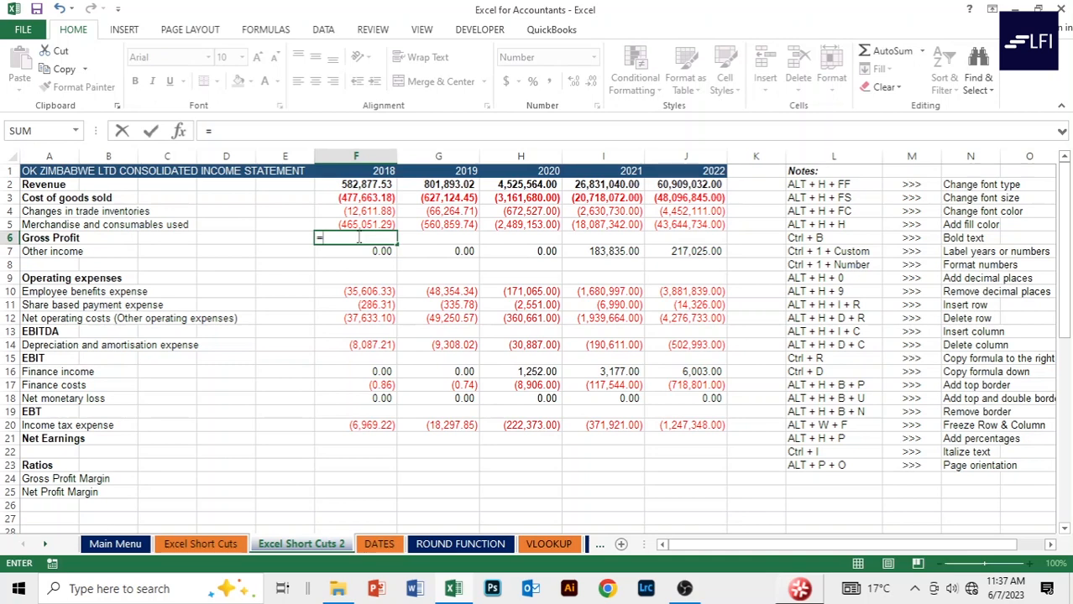
{"action": "key", "text": "Up"}
{"action": "key", "text": "Up"}
{"action": "key", "text": "Up"}
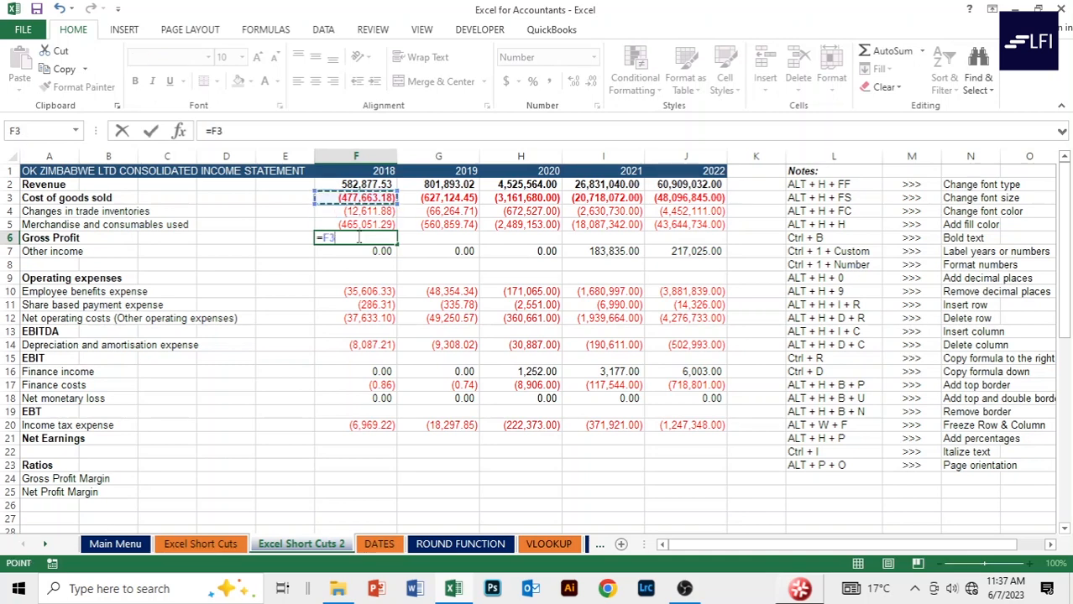
{"action": "key", "text": "Up"}
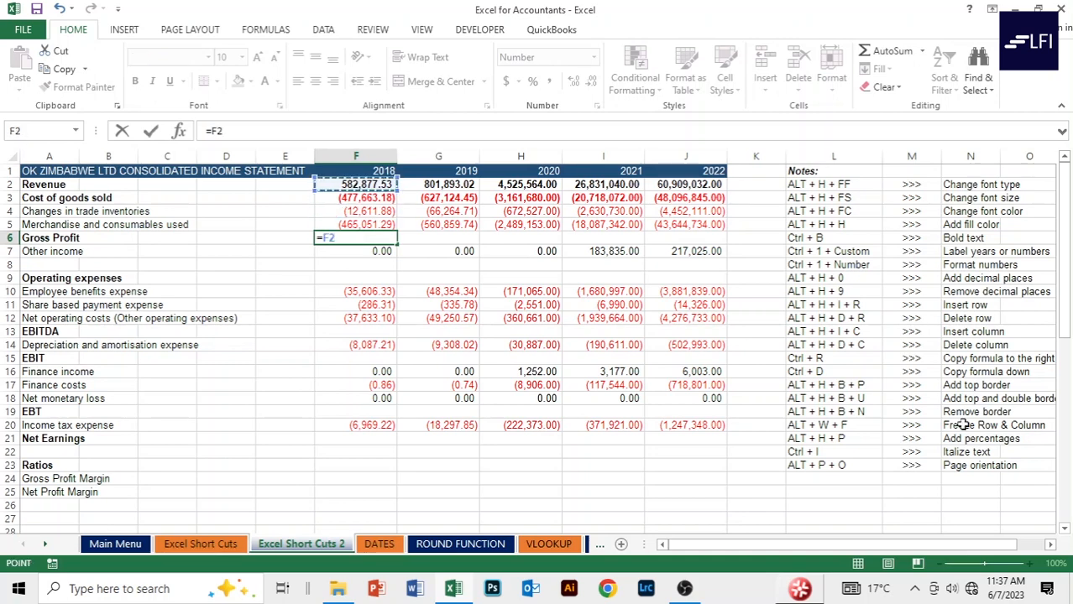
{"action": "type", "text": "+"}
{"action": "key", "text": "Up"}
{"action": "key", "text": "Up"}
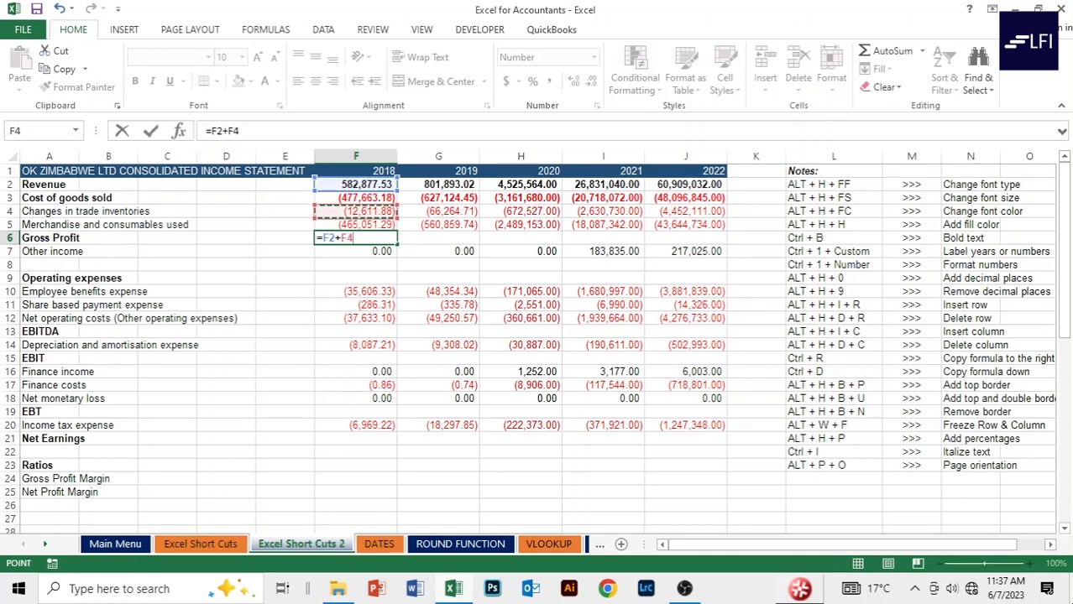
{"action": "key", "text": "Up"}
{"action": "key", "text": "Return"}
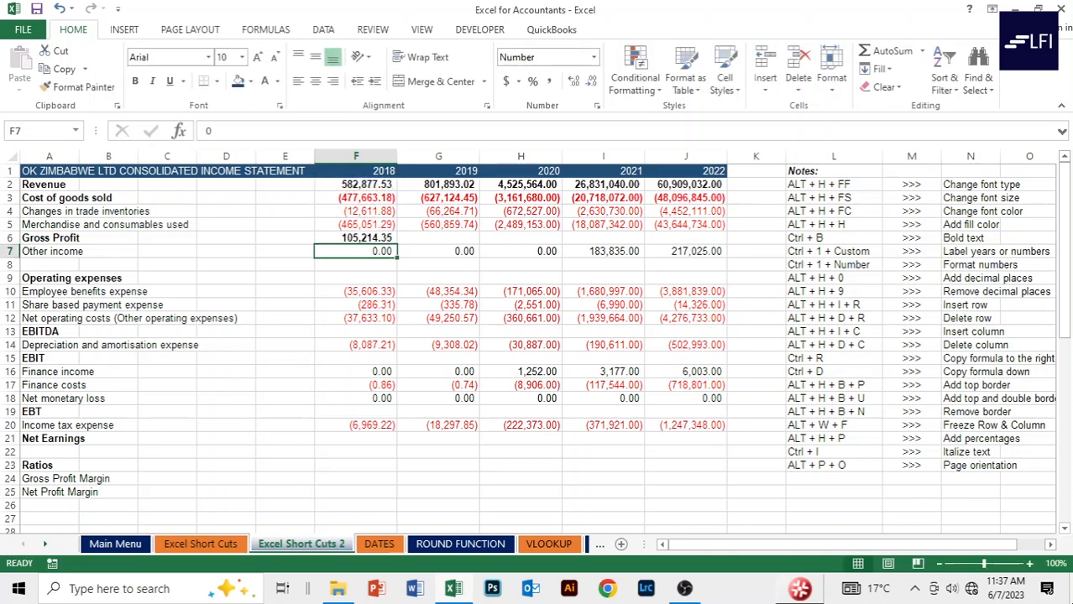
{"action": "left_click", "coordinate": [356, 237]}
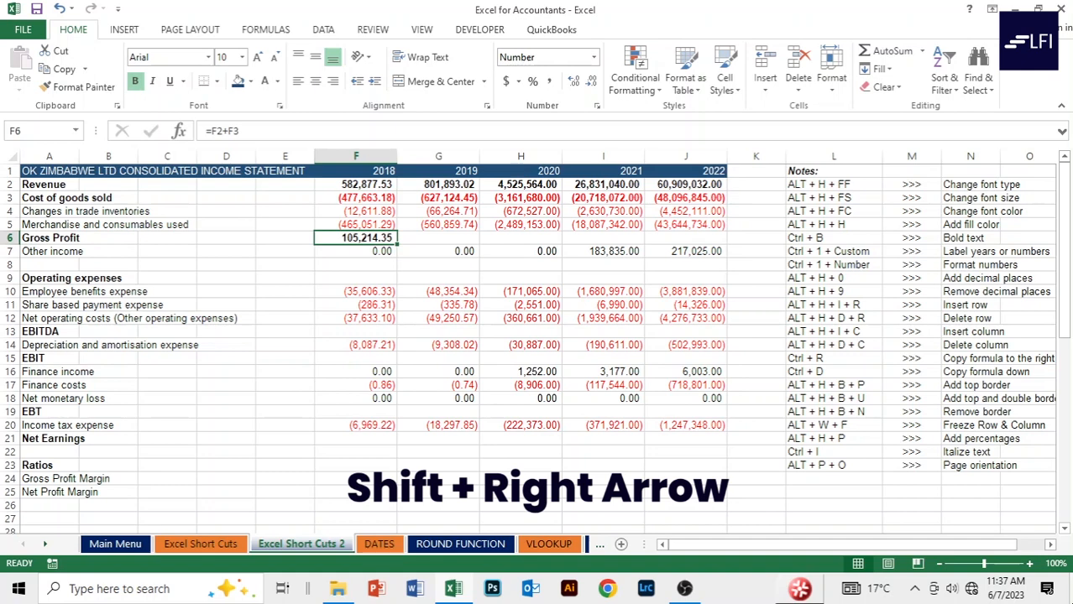
{"action": "key", "text": "shift+Right"}
{"action": "key", "text": "shift+Right"}
{"action": "key", "text": "shift+Right"}
{"action": "key", "text": "shift+Right"}
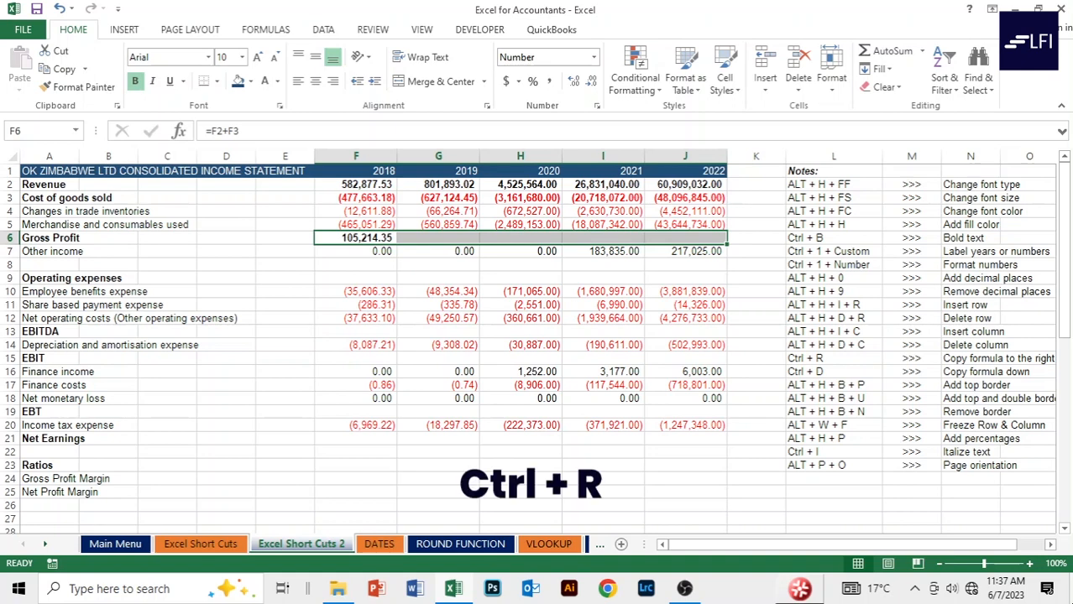
{"action": "key", "text": "ctrl+r"}
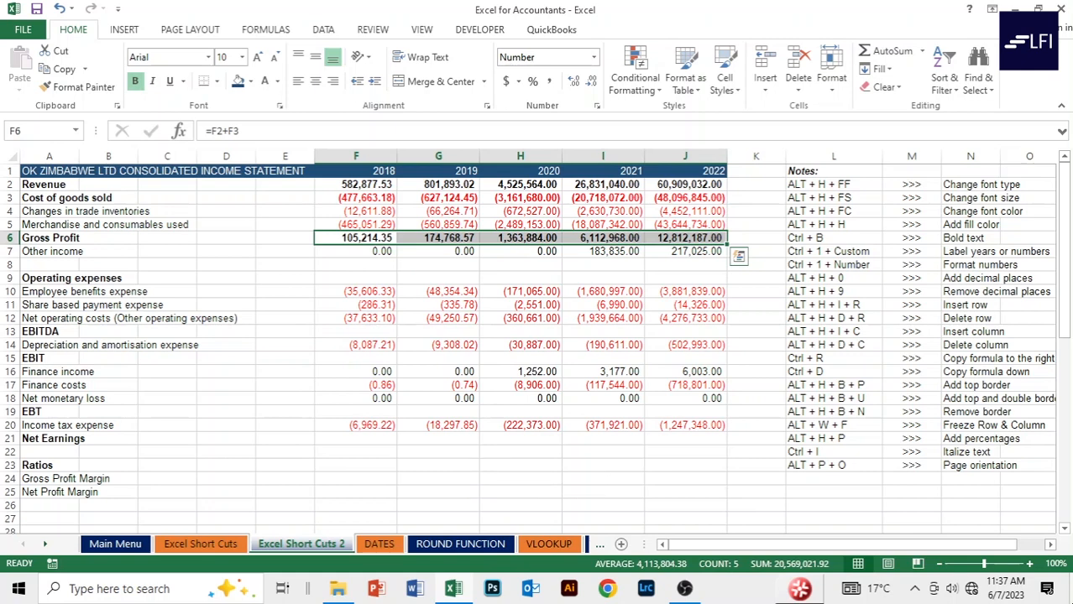
{"action": "left_click", "coordinate": [356, 251]}
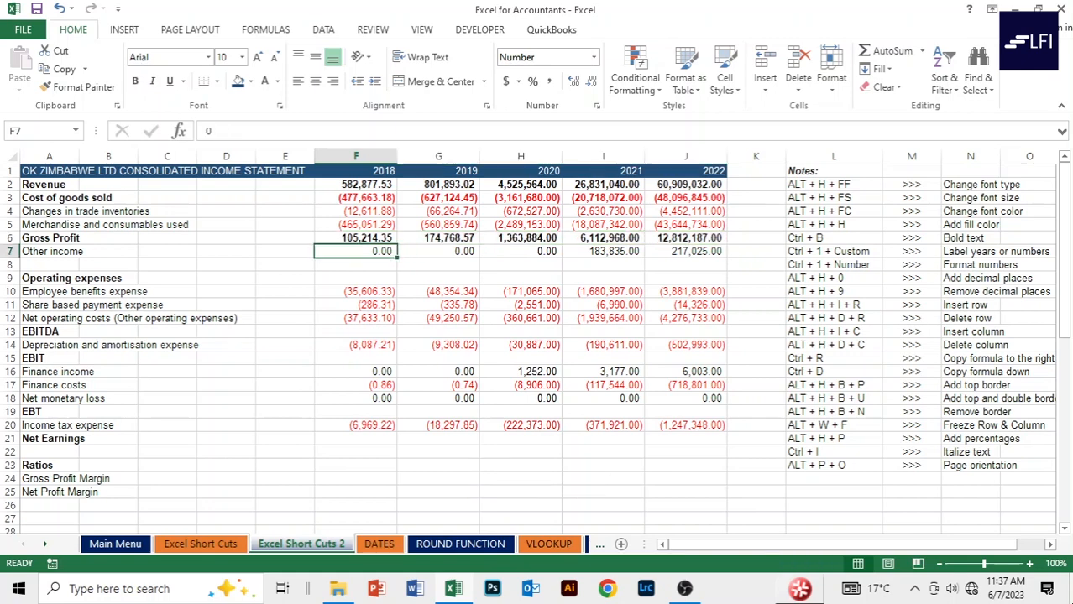
Enter =F6+F7 in F8, fill it across to J8, and make the row 8 totals bold.
{"action": "left_click", "coordinate": [356, 264]}
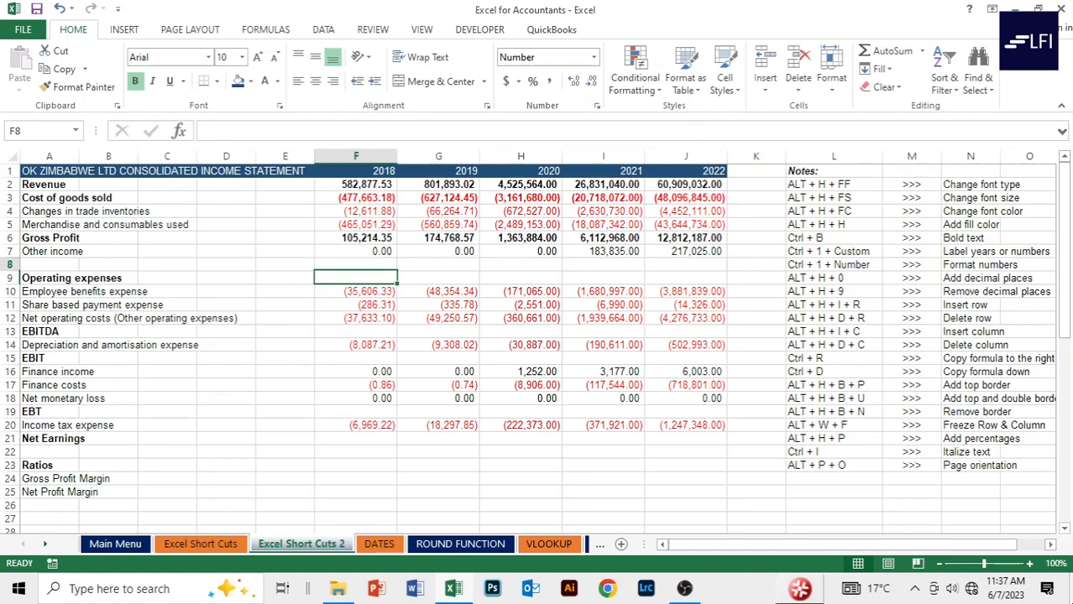
{"action": "type", "text": "="}
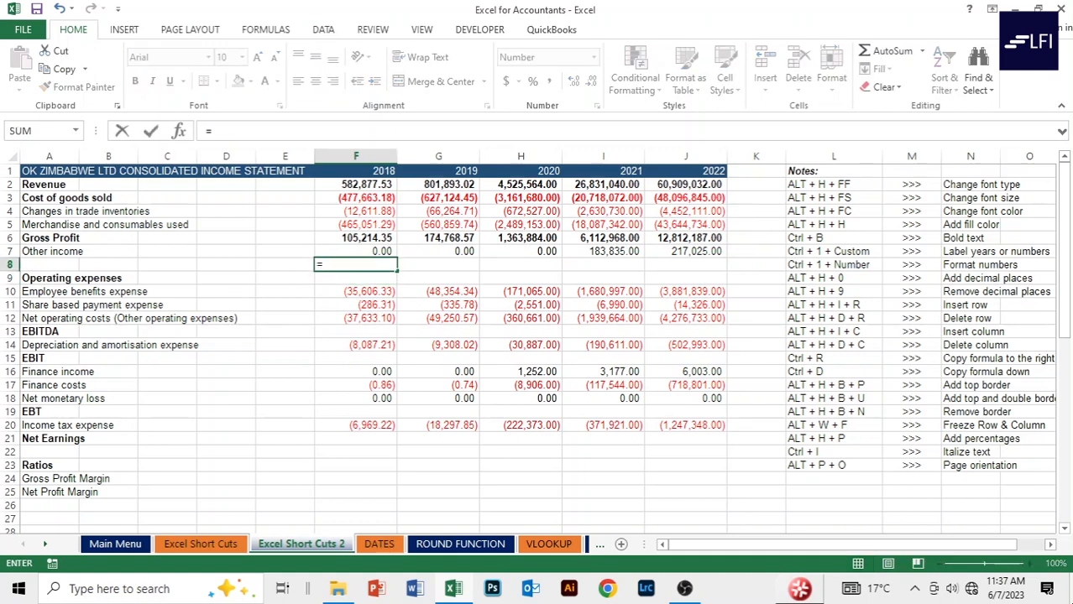
{"action": "key", "text": "Up"}
{"action": "key", "text": "Up"}
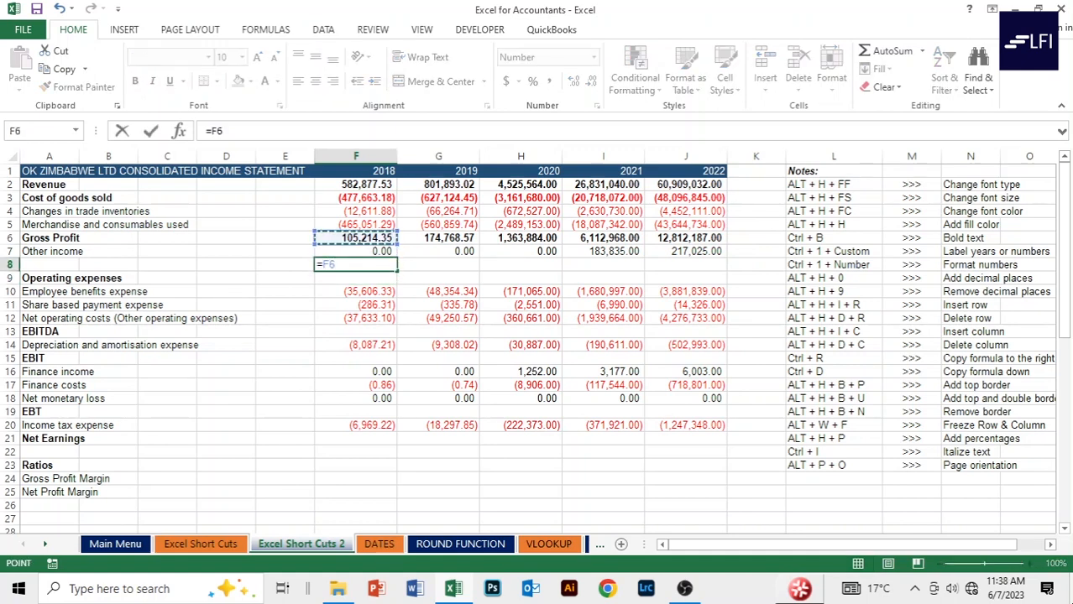
{"action": "type", "text": "+"}
{"action": "key", "text": "Up"}
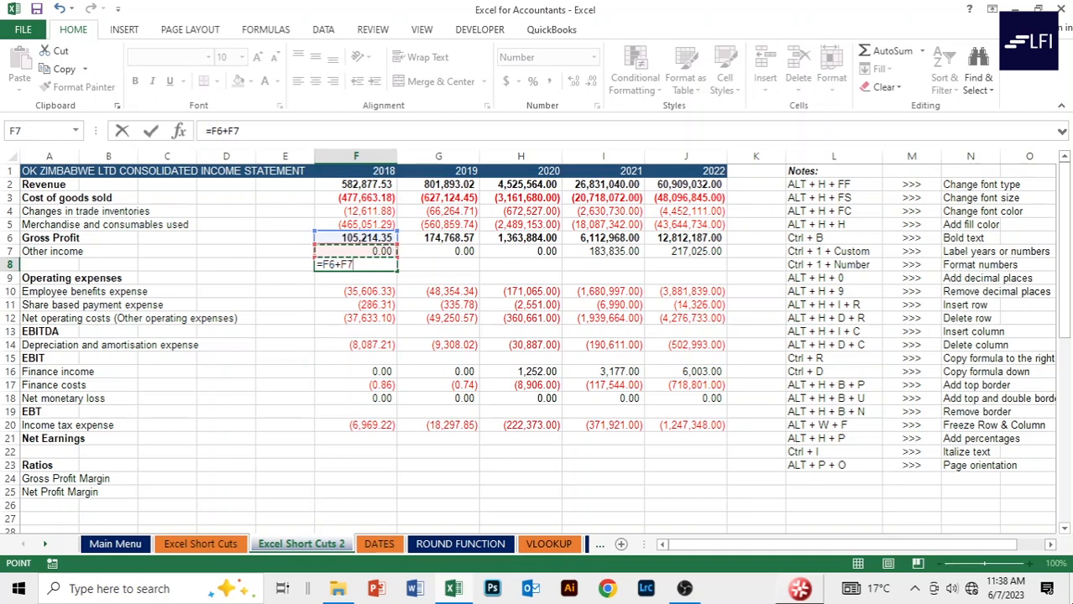
{"action": "key", "text": "Return"}
{"action": "key", "text": "Up"}
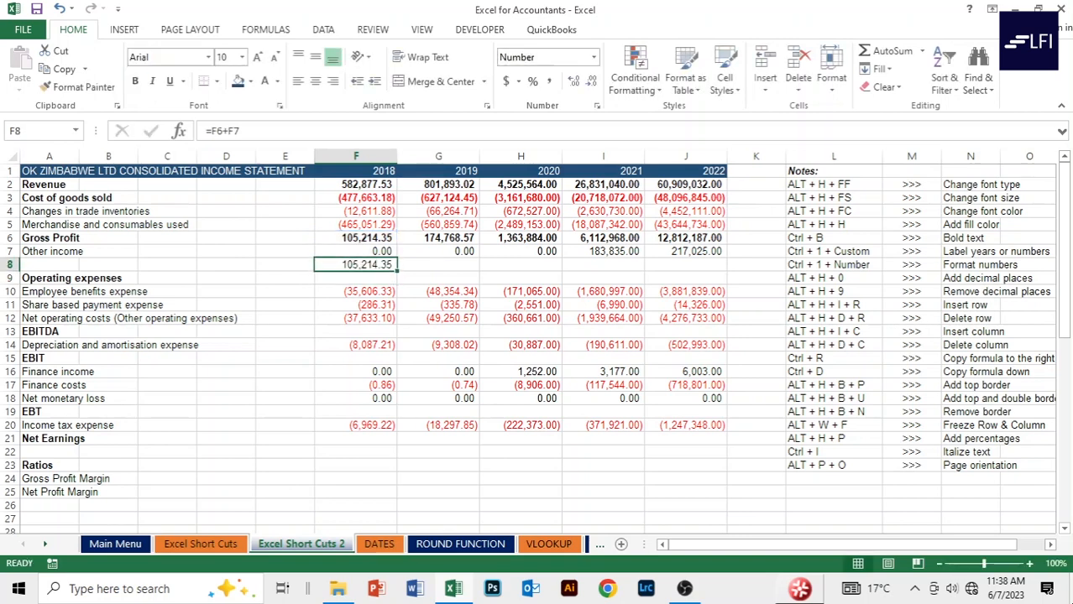
{"action": "key", "text": "shift+Right"}
{"action": "key", "text": "shift+Right"}
{"action": "key", "text": "shift+Right"}
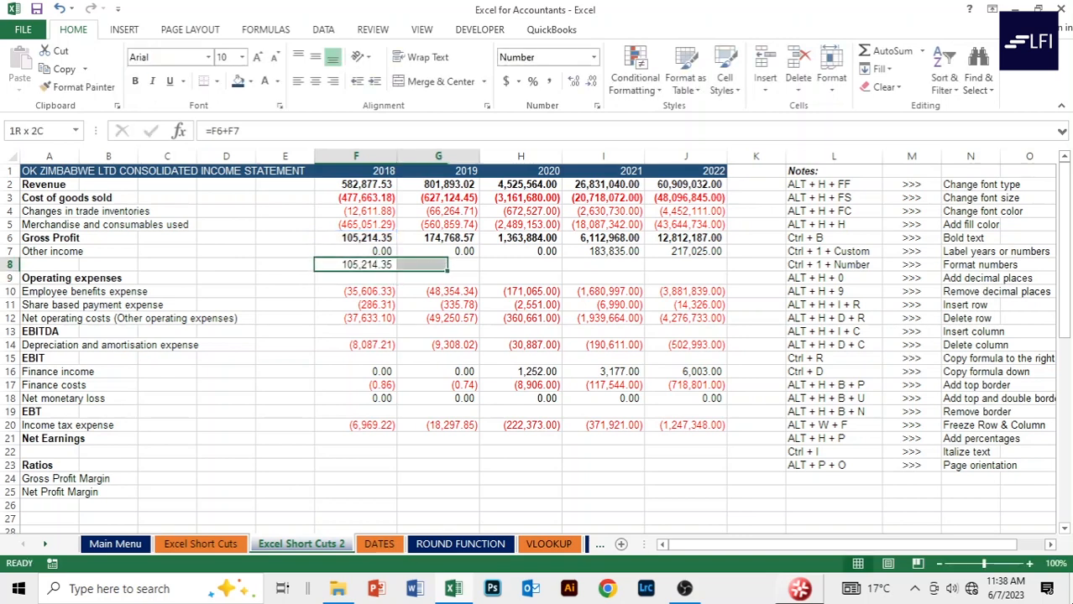
{"action": "key", "text": "shift+Right"}
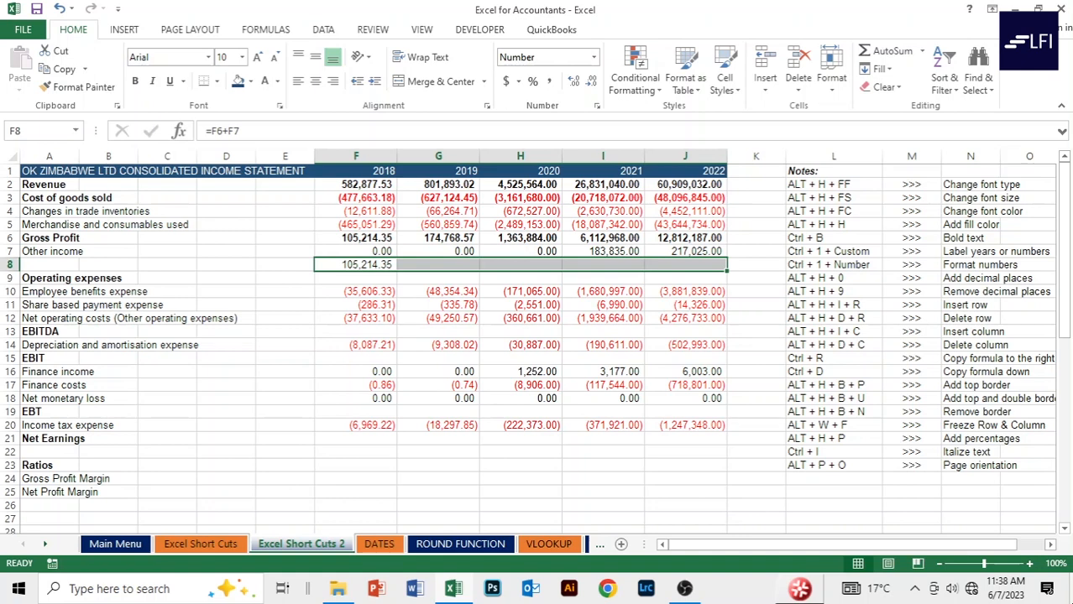
{"action": "key", "text": "ctrl+r"}
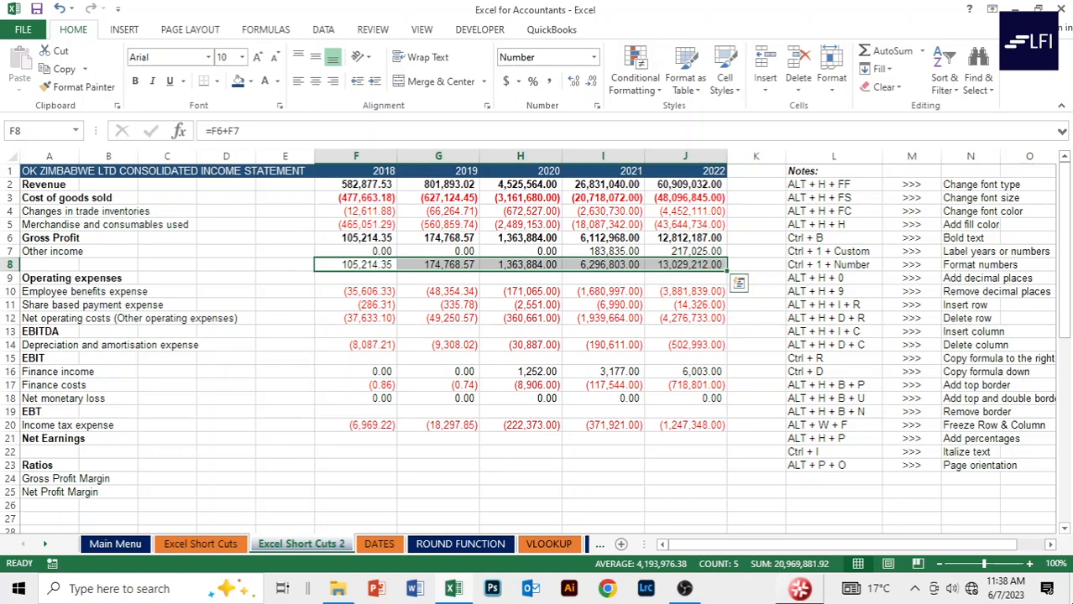
{"action": "key", "text": "ctrl+b"}
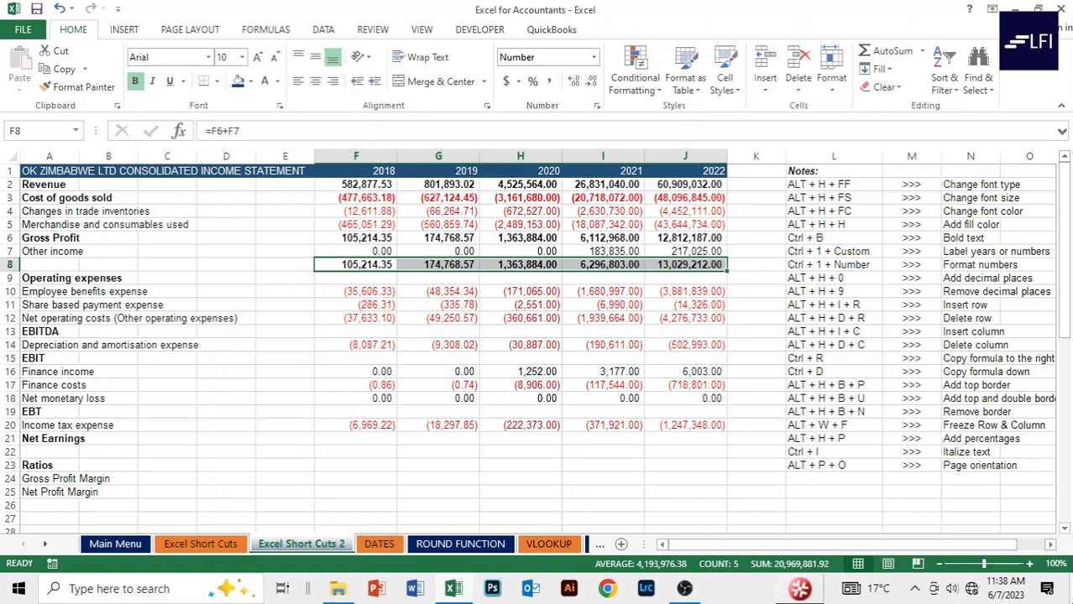
{"action": "key", "text": "Up"}
{"action": "key", "text": "Up"}
{"action": "key", "text": "Up"}
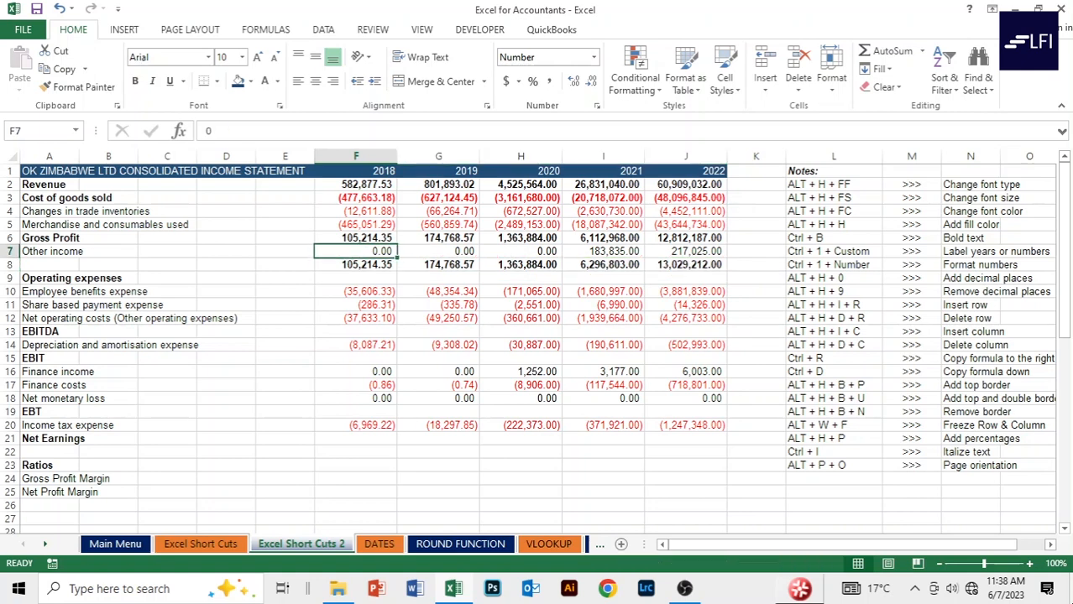
Add a top border to the Gross Profit figures in F6:J6.
{"action": "key", "text": "Down"}
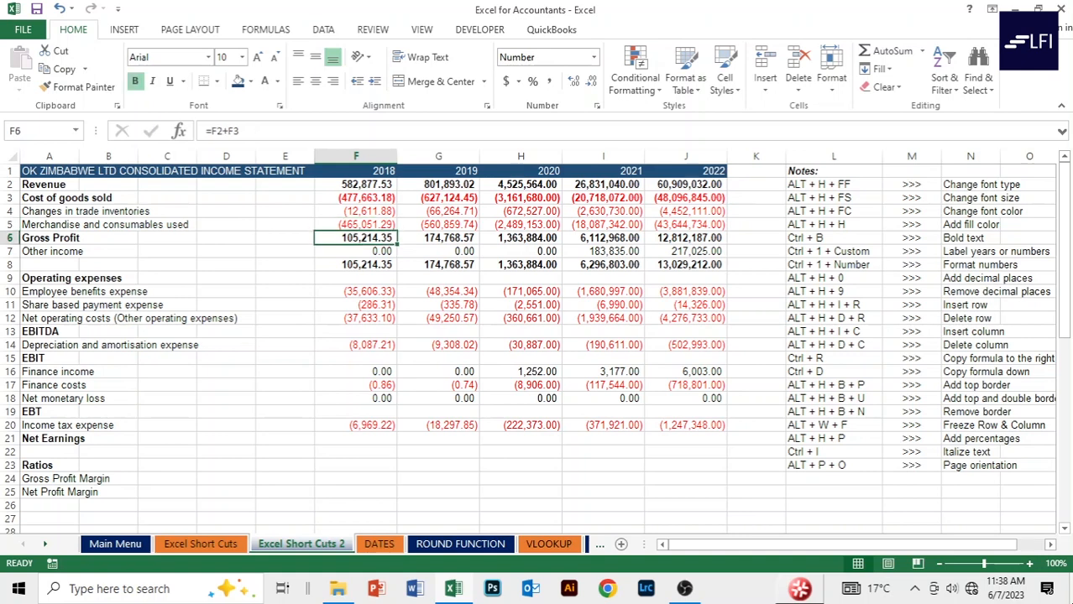
{"action": "key", "text": "Down"}
{"action": "key", "text": "Up"}
{"action": "key", "text": "shift+Right"}
{"action": "key", "text": "shift+Right"}
{"action": "key", "text": "shift+Right"}
{"action": "key", "text": "shift+Right"}
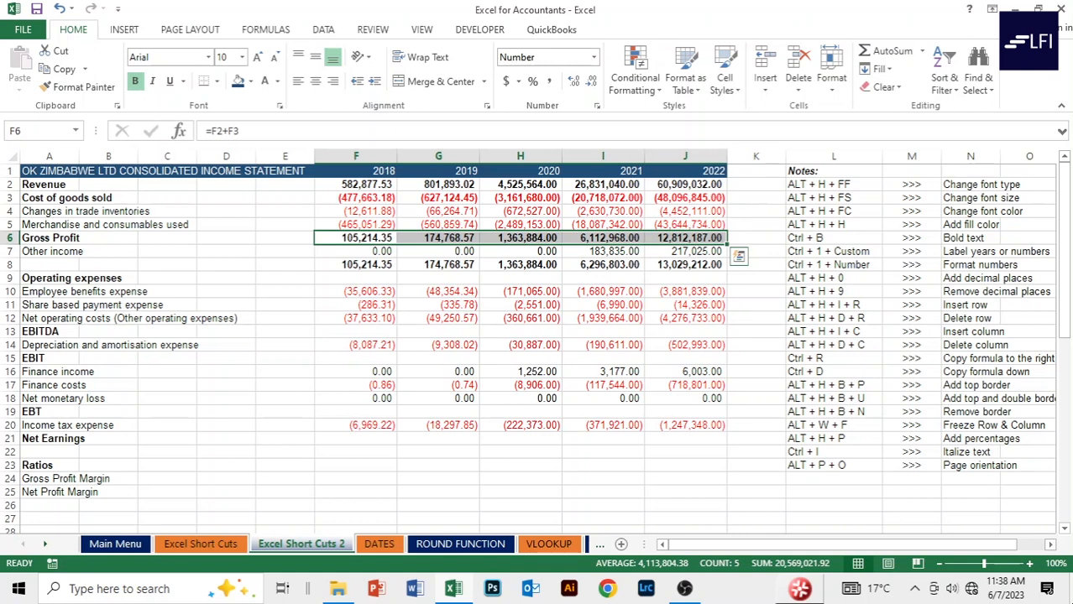
{"action": "key", "text": "alt"}
{"action": "key", "text": "h"}
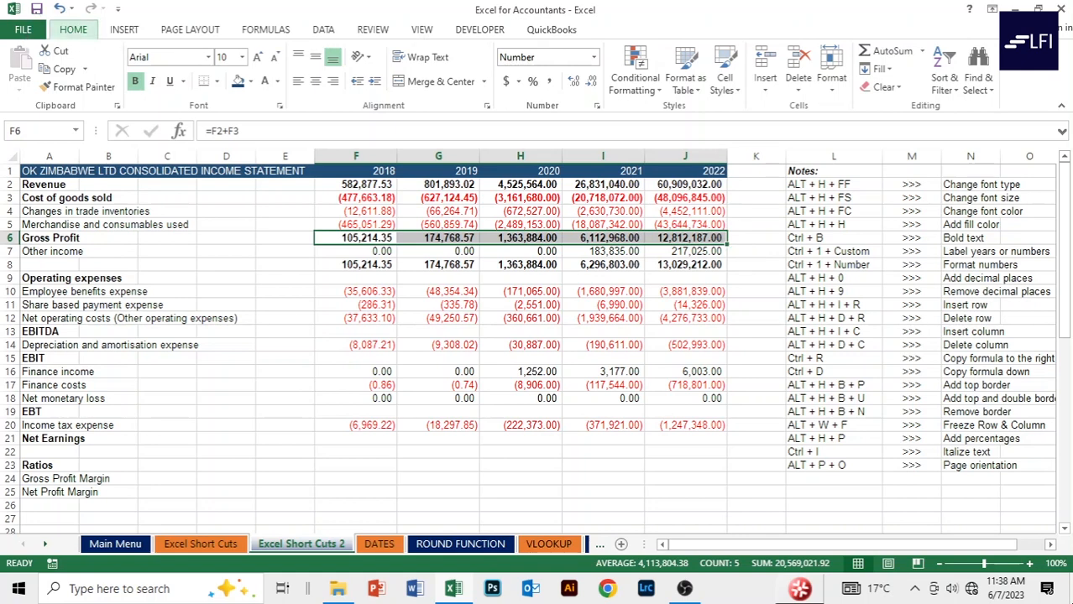
{"action": "key", "text": "b"}
{"action": "key", "text": "p"}
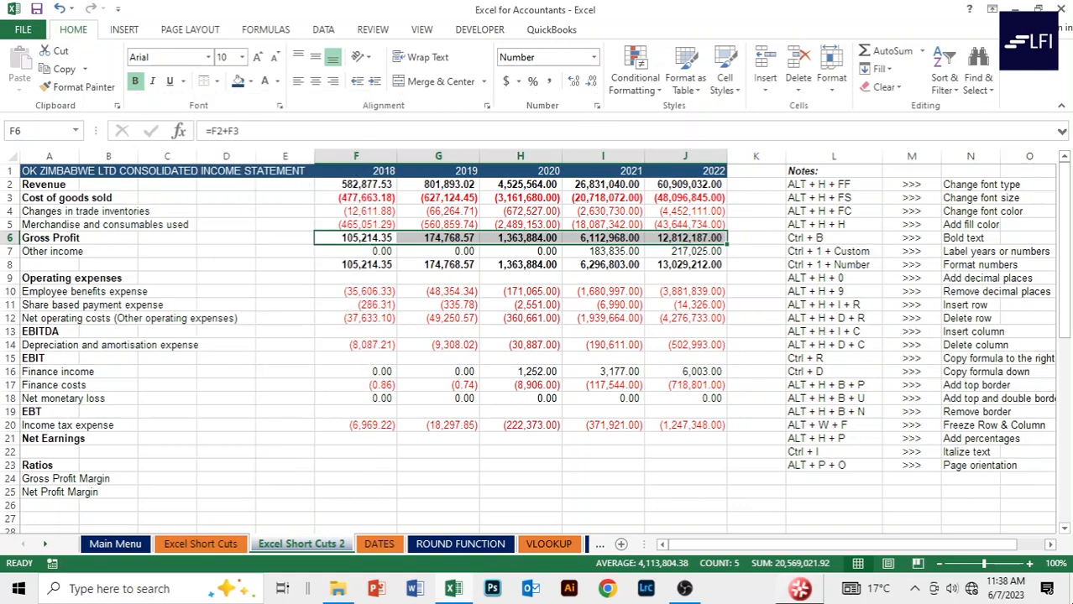
Add a top border to the row 8 totals in F8:J8.
{"action": "left_click", "coordinate": [356, 265]}
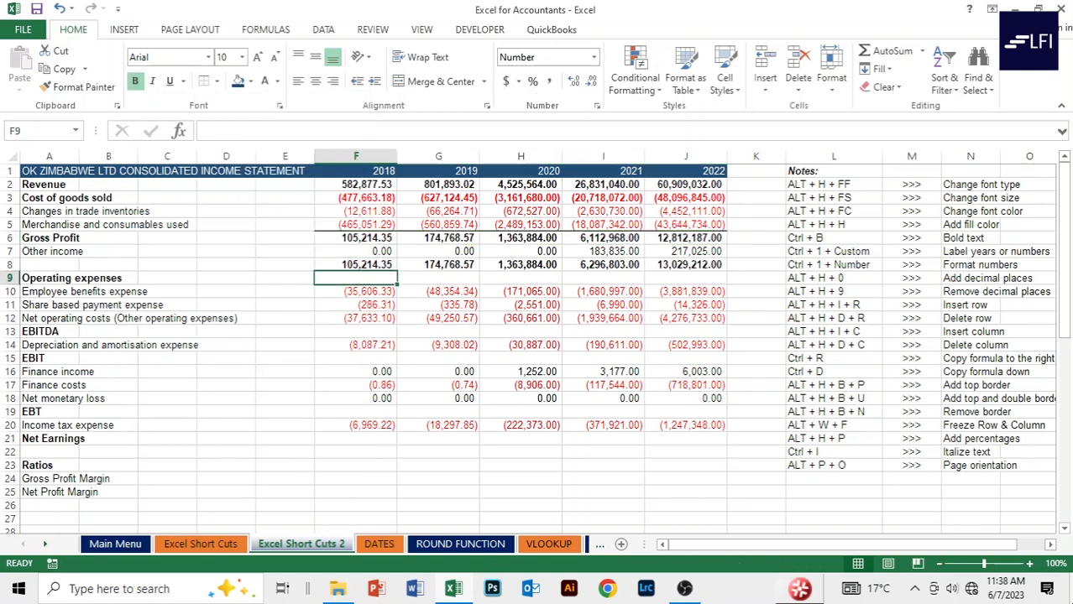
{"action": "key", "text": "shift+Right"}
{"action": "key", "text": "shift+Right"}
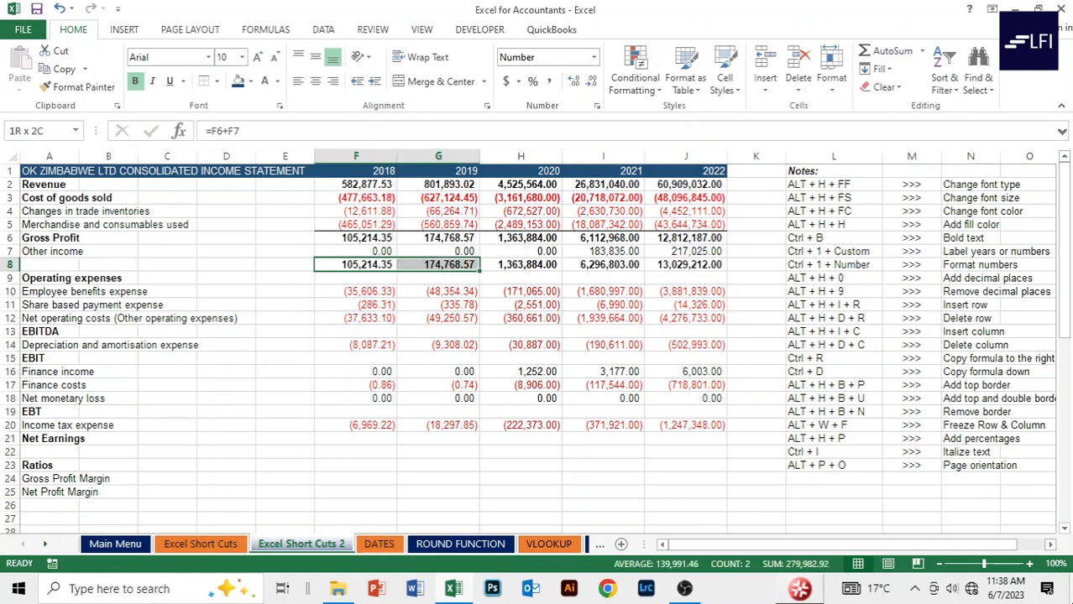
{"action": "key", "text": "Left"}
{"action": "key", "text": "Right"}
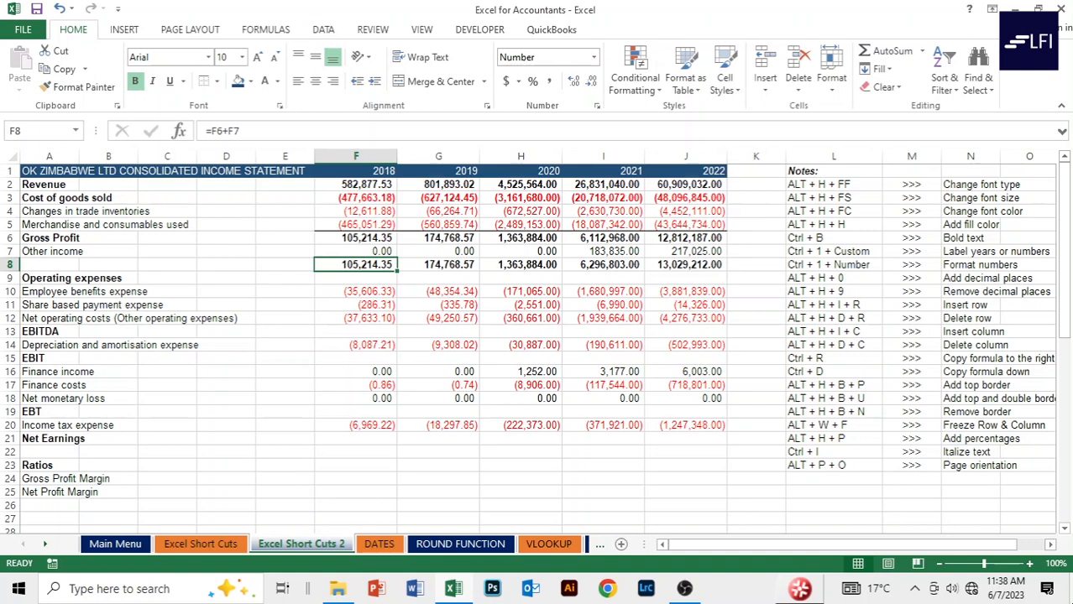
{"action": "key", "text": "ctrl+shift+Right"}
{"action": "key", "text": "alt"}
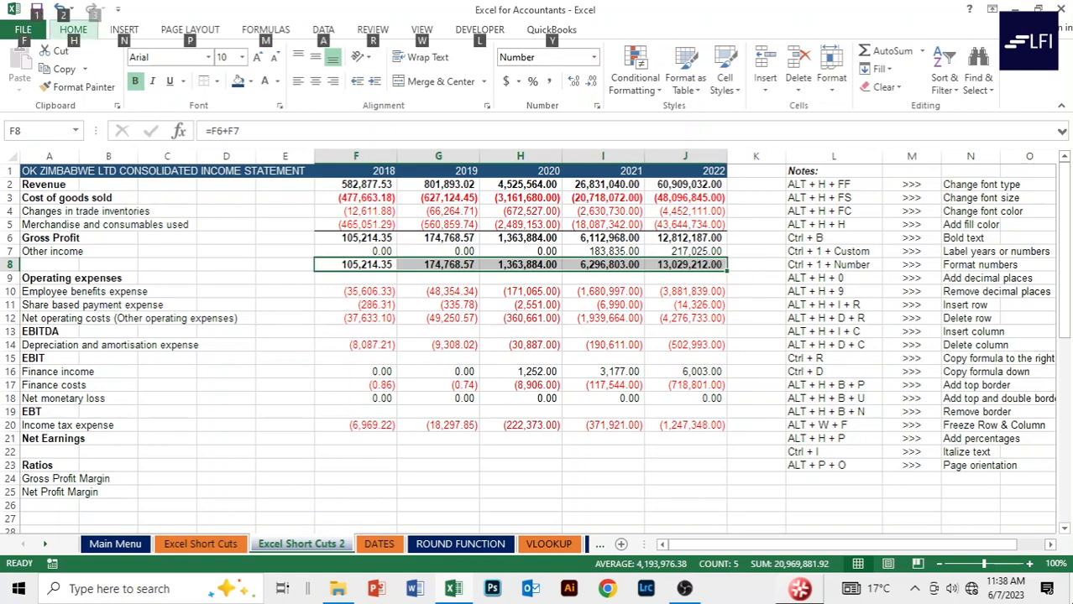
{"action": "key", "text": "h"}
{"action": "key", "text": "b"}
{"action": "key", "text": "p"}
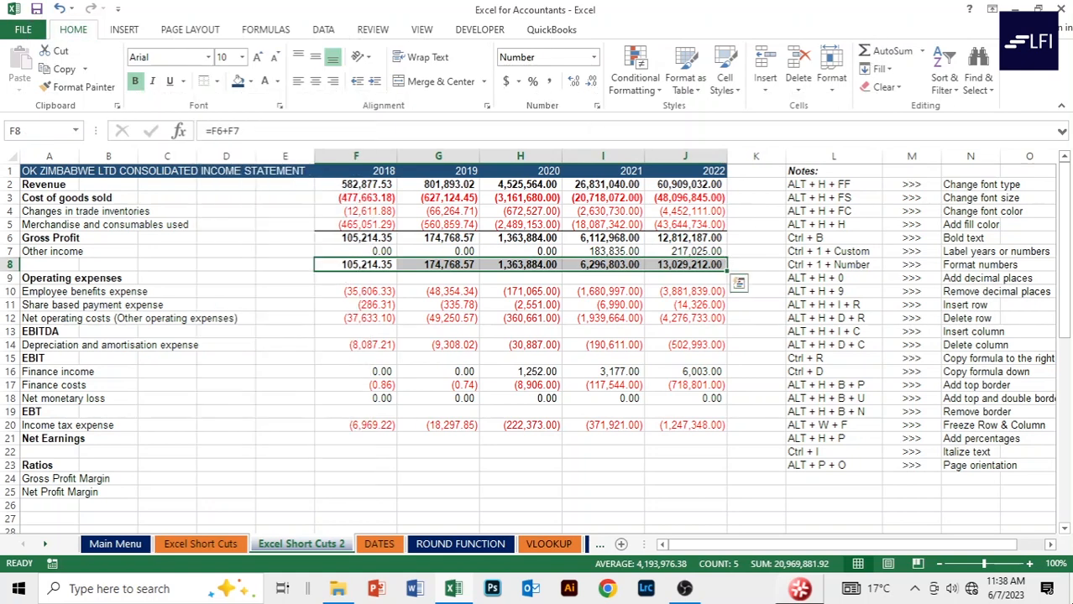
{"action": "left_click", "coordinate": [356, 278]}
{"action": "left_click", "coordinate": [356, 292]}
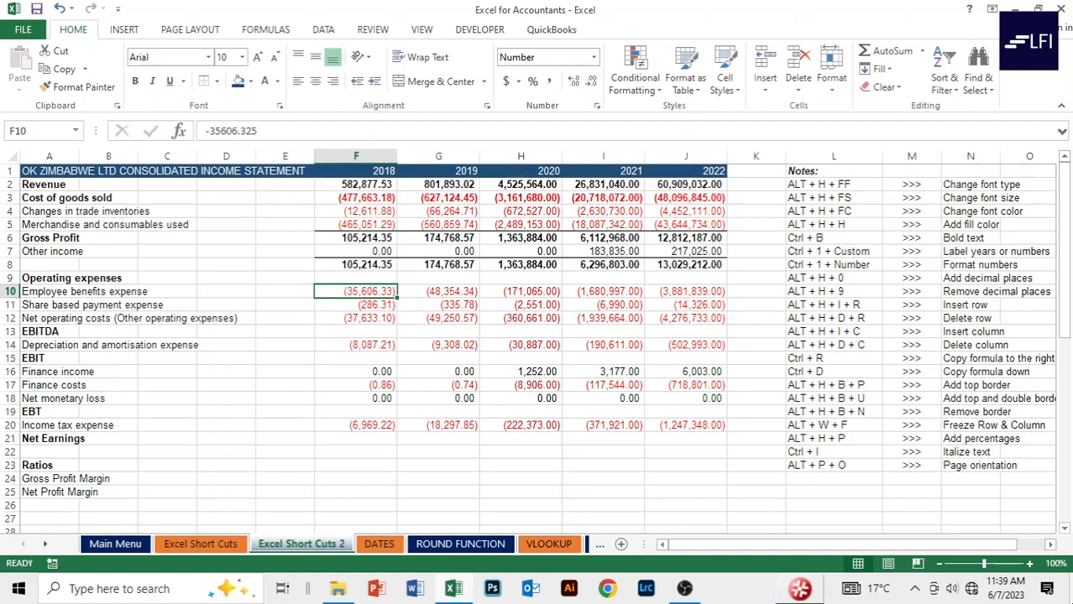
{"action": "key", "text": "Down"}
{"action": "key", "text": "Down"}
{"action": "key", "text": "Down"}
{"action": "key", "text": "Up"}
{"action": "key", "text": "Up"}
{"action": "key", "text": "Up"}
{"action": "key", "text": "Up"}
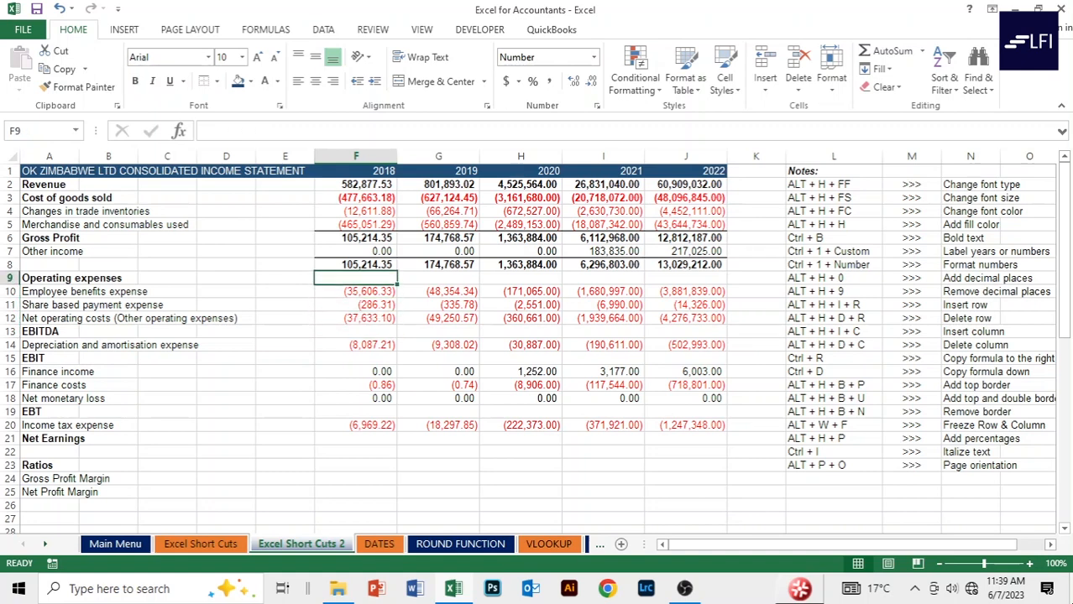
Bold F9, enter =SUM(F10:F12) there and fill it across to J9.
{"action": "key", "text": "ctrl+b"}
{"action": "type", "text": "=sum"}
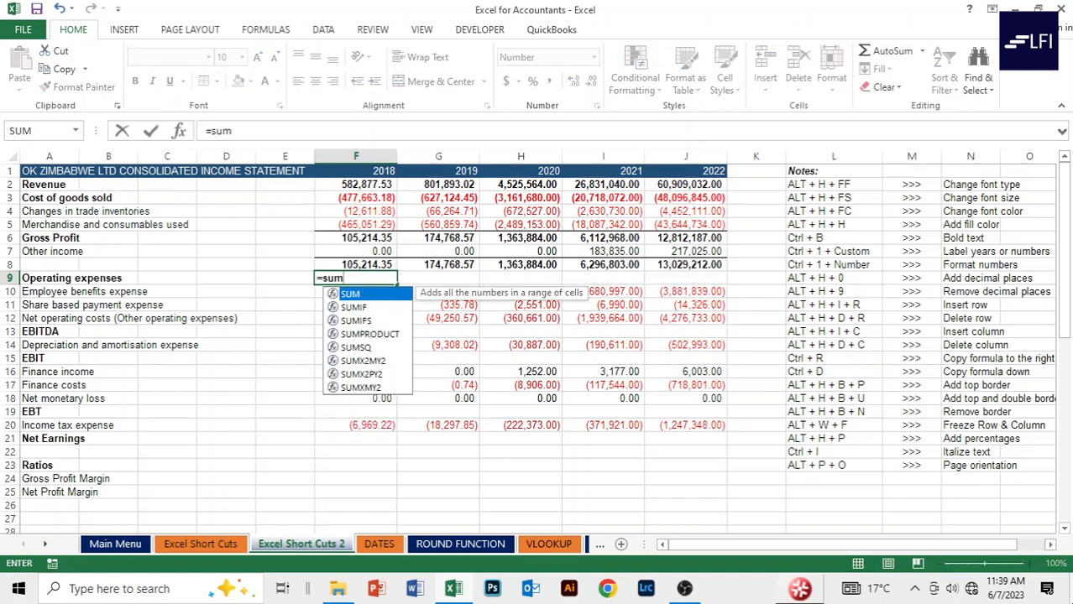
{"action": "key", "text": "Tab"}
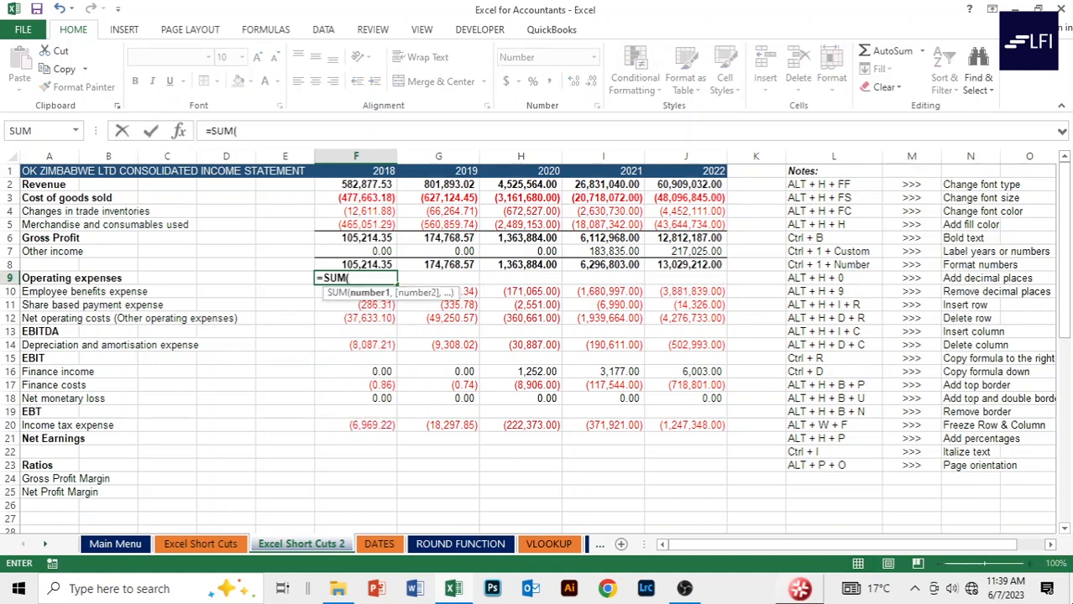
{"action": "key", "text": "Down"}
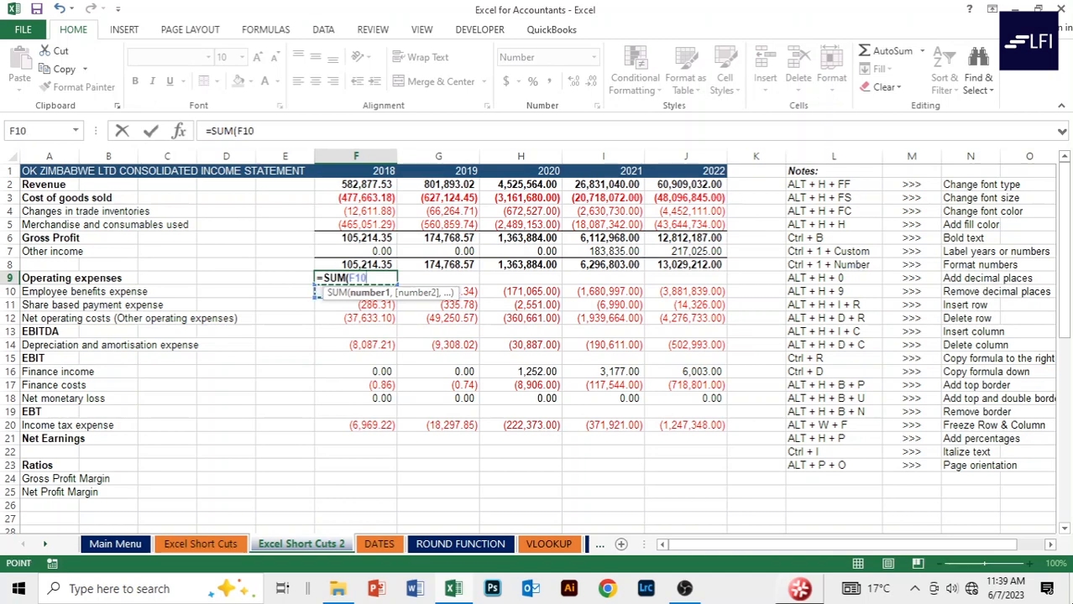
{"action": "key", "text": "shift+Down"}
{"action": "key", "text": "shift+Down"}
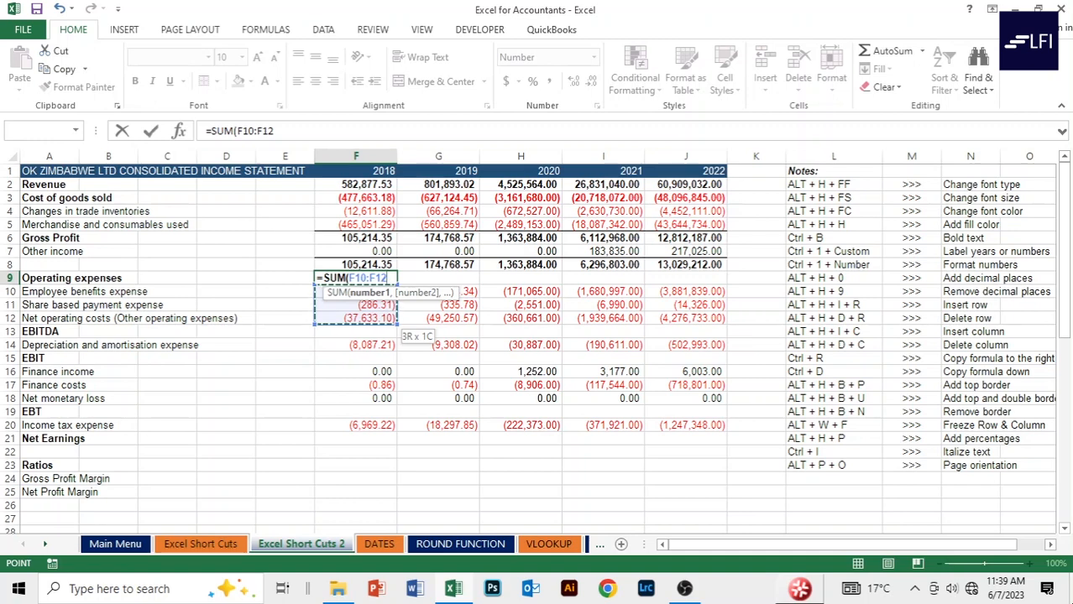
{"action": "type", "text": ")"}
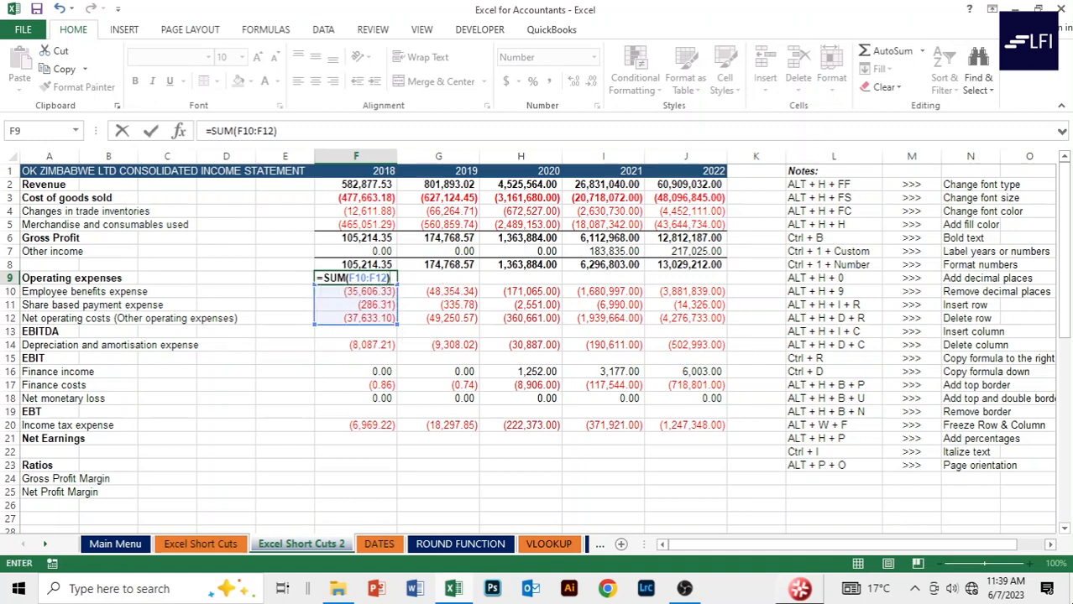
{"action": "key", "text": "ctrl+Return"}
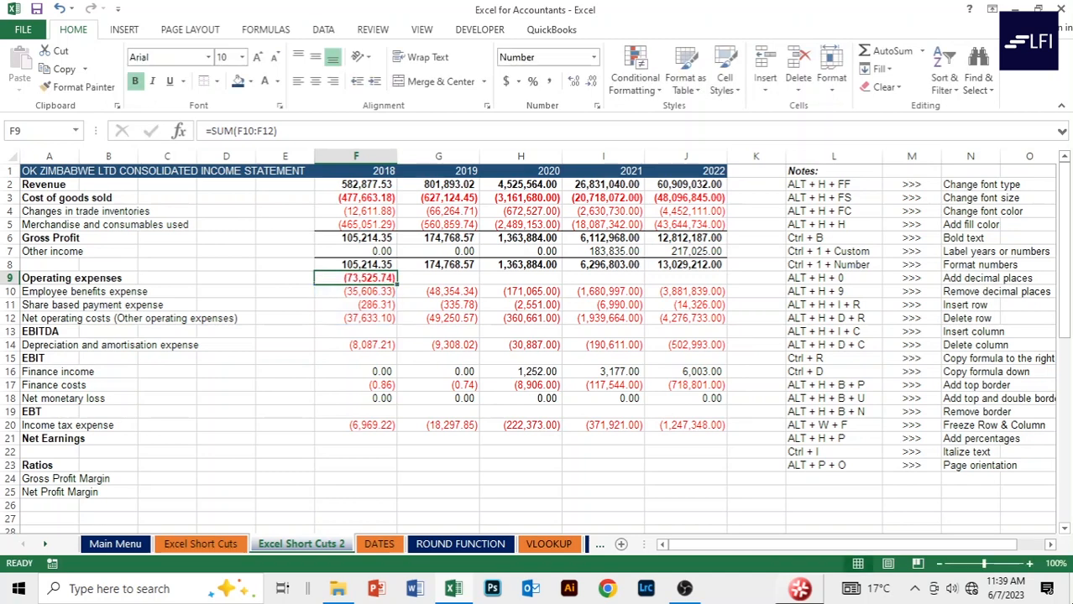
{"action": "key", "text": "shift+Right"}
{"action": "key", "text": "shift+Right"}
{"action": "key", "text": "shift+Right"}
{"action": "key", "text": "shift+Right"}
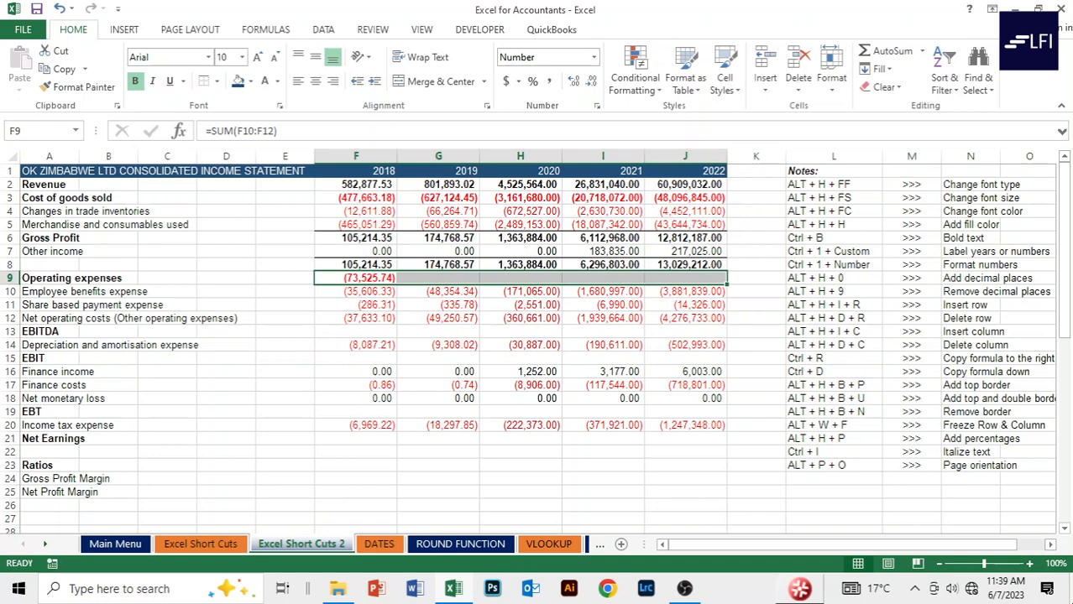
{"action": "key", "text": "ctrl+r"}
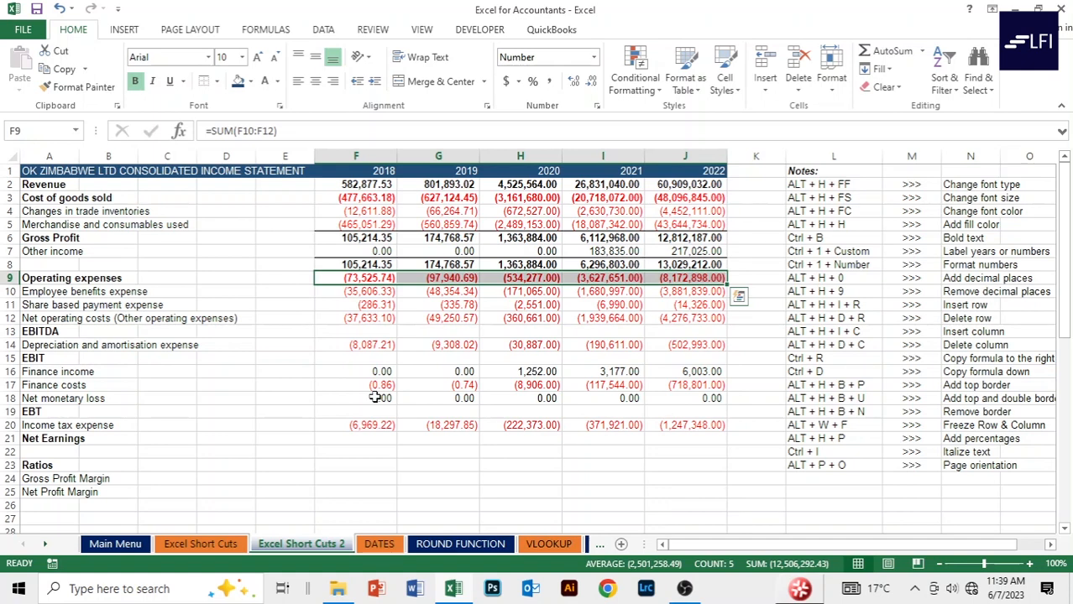
{"action": "left_click", "coordinate": [369, 331]}
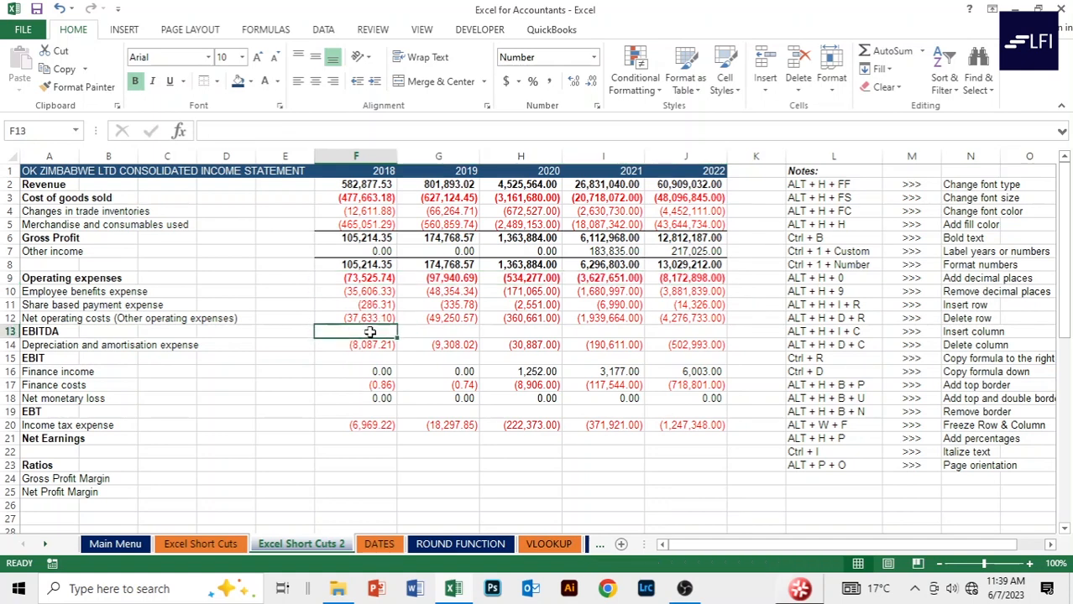
Enter =F8+F9 in F13 and fill it across to J13.
{"action": "type", "text": "="}
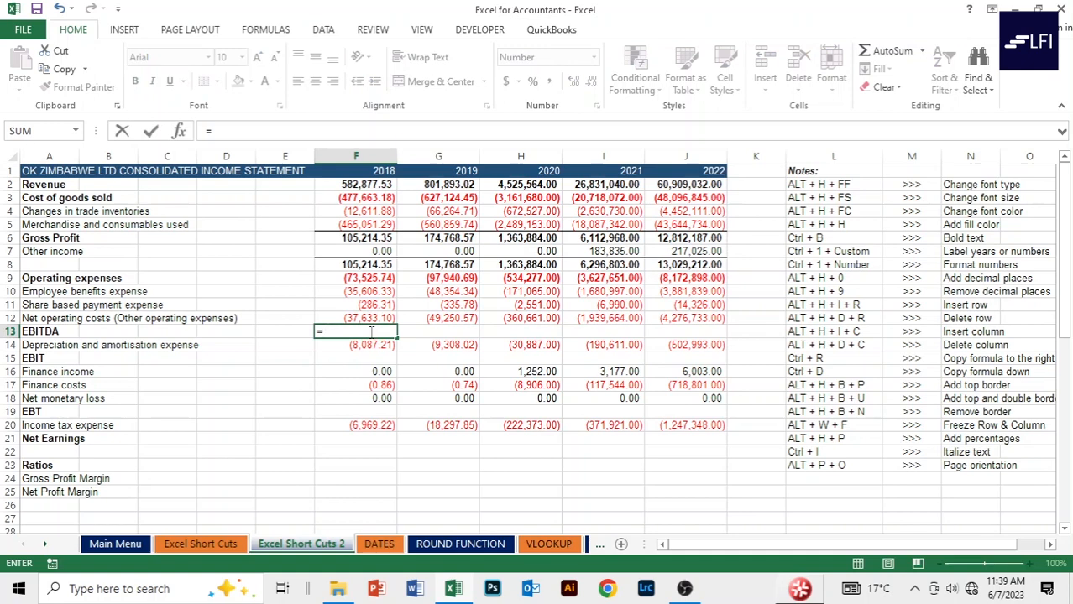
{"action": "key", "text": "Up"}
{"action": "key", "text": "Up"}
{"action": "key", "text": "Up"}
{"action": "key", "text": "Up"}
{"action": "key", "text": "Up"}
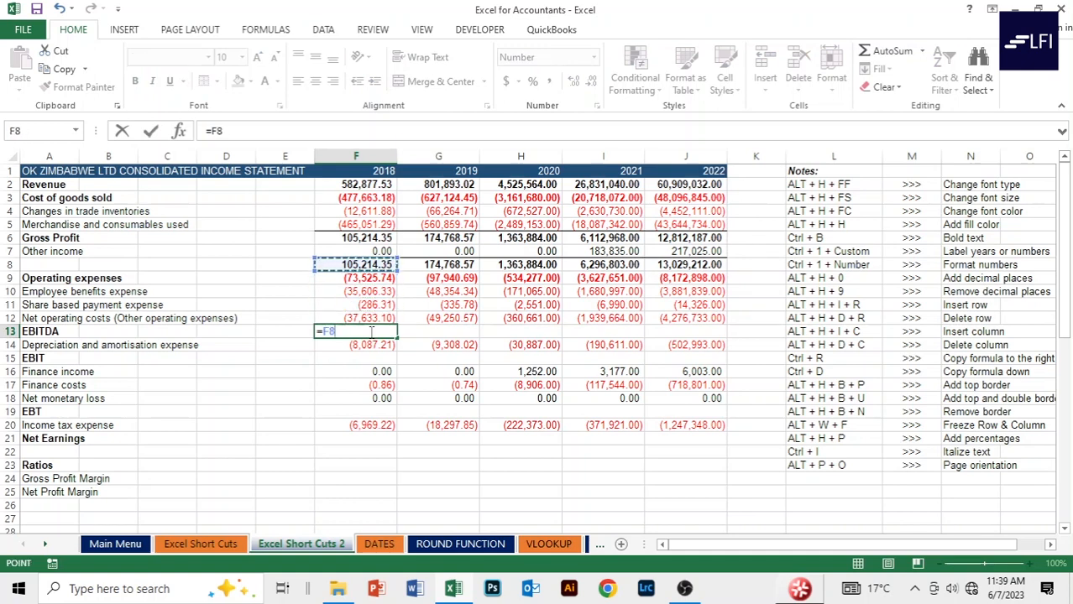
{"action": "type", "text": "+"}
{"action": "key", "text": "Up"}
{"action": "key", "text": "Up"}
{"action": "key", "text": "Up"}
{"action": "key", "text": "Up"}
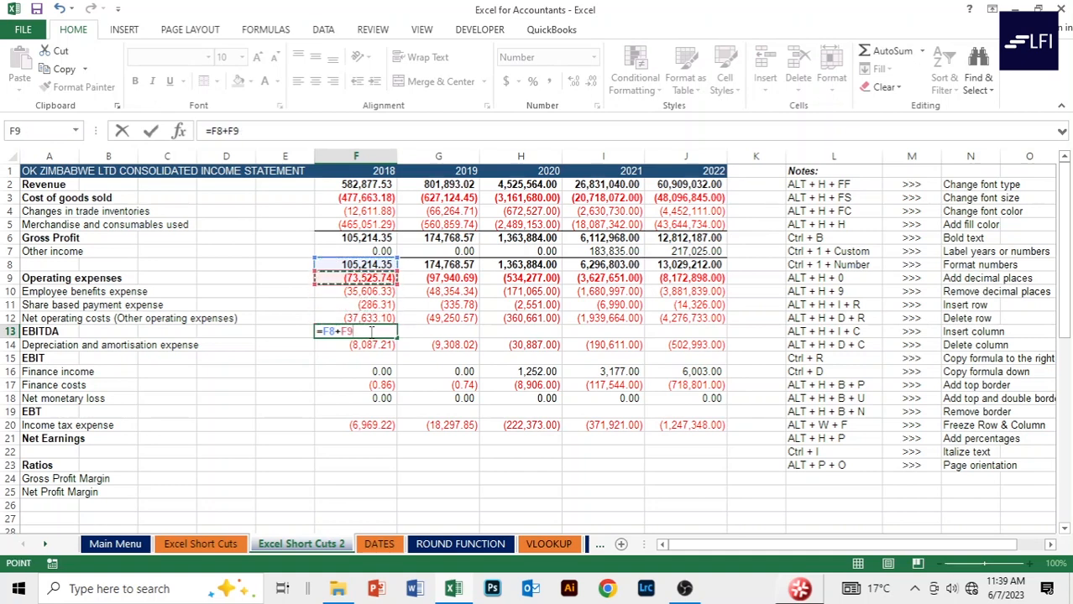
{"action": "key", "text": "Return"}
{"action": "key", "text": "Up"}
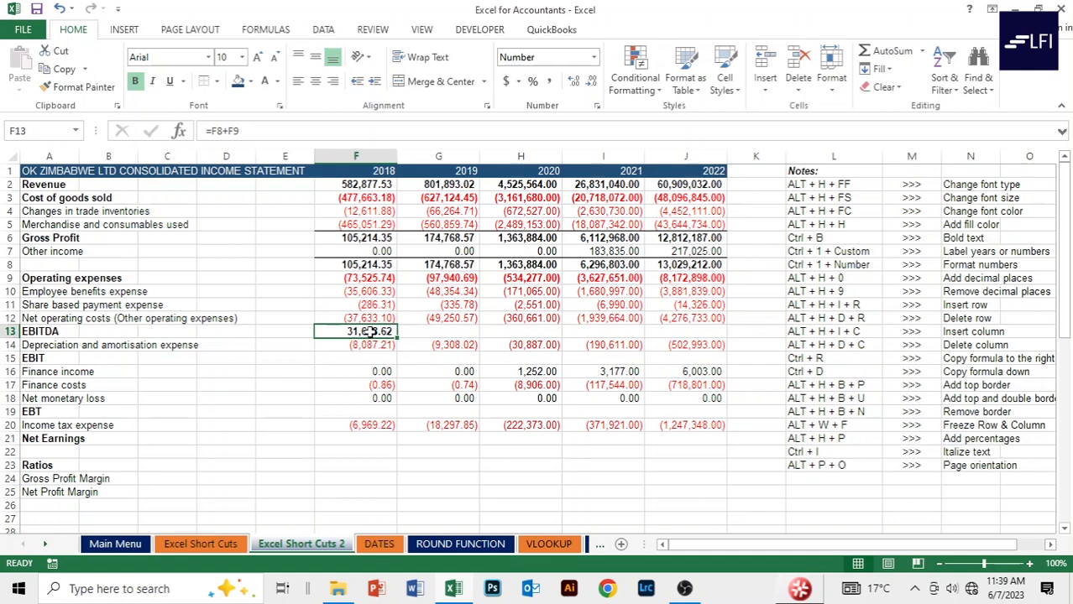
{"action": "key", "text": "shift+Right"}
{"action": "key", "text": "shift+Right"}
{"action": "key", "text": "shift+Right"}
{"action": "key", "text": "shift+Right"}
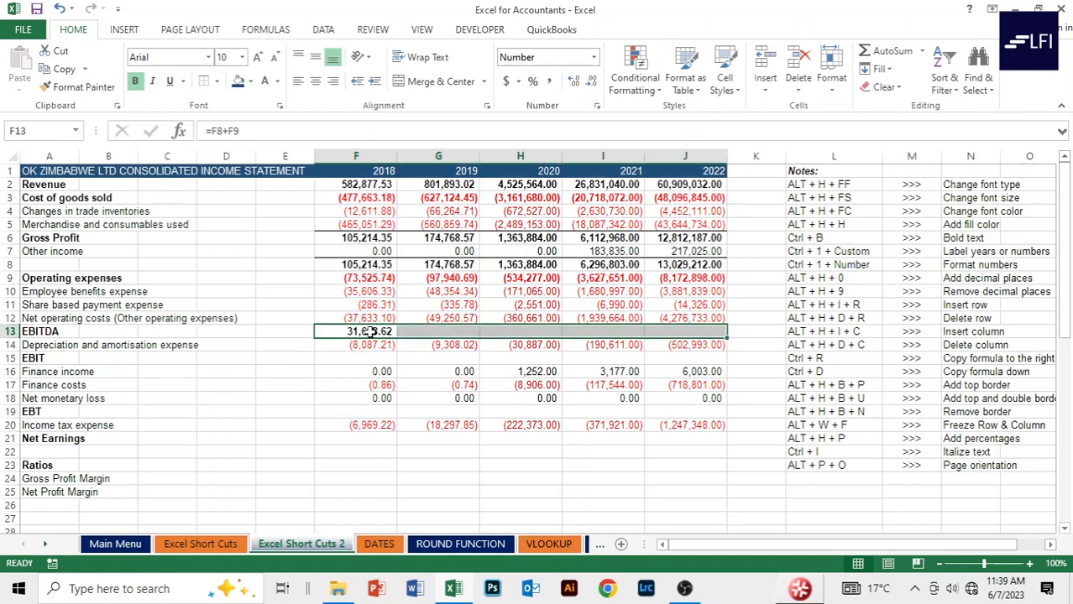
{"action": "key", "text": "ctrl+r"}
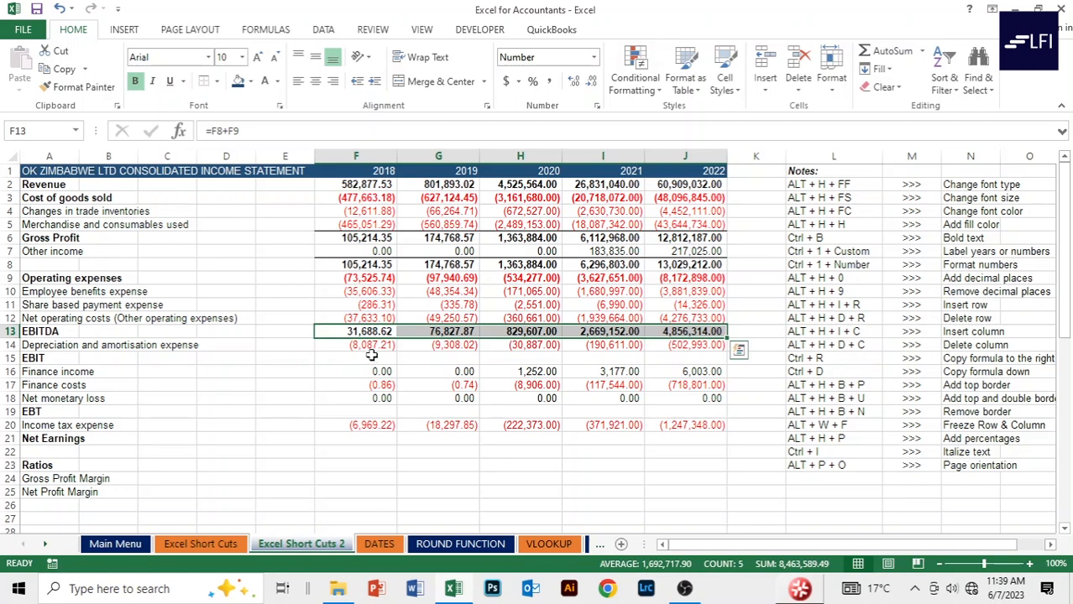
Add a top border to the EBITDA row F13:J13.
{"action": "key", "text": "alt"}
{"action": "key", "text": "h"}
{"action": "key", "text": "b"}
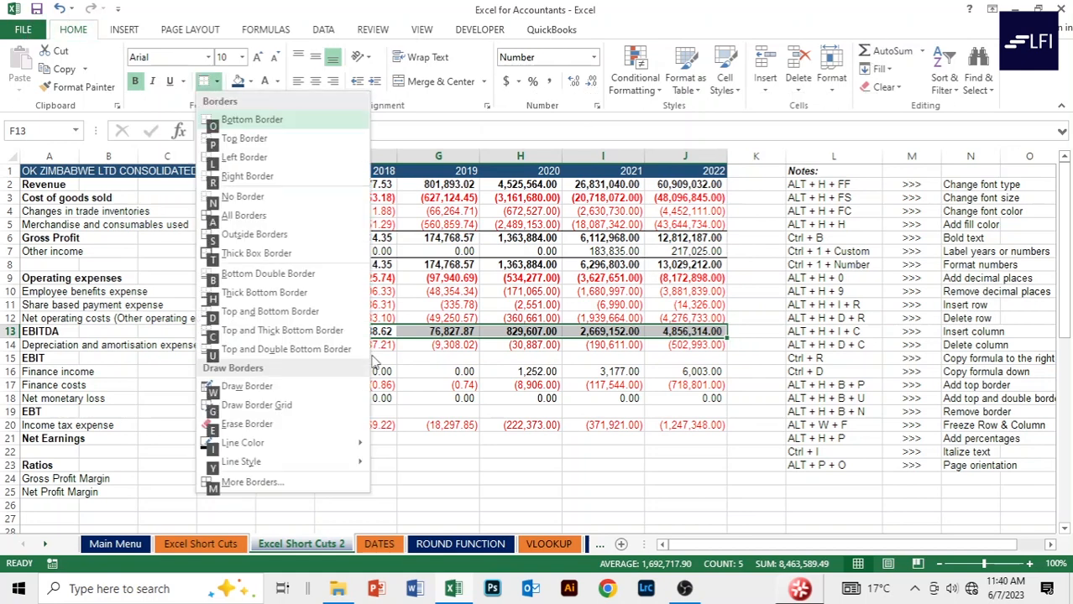
{"action": "key", "text": "p"}
{"action": "key", "text": "Down"}
{"action": "key", "text": "Down"}
{"action": "key", "text": "Down"}
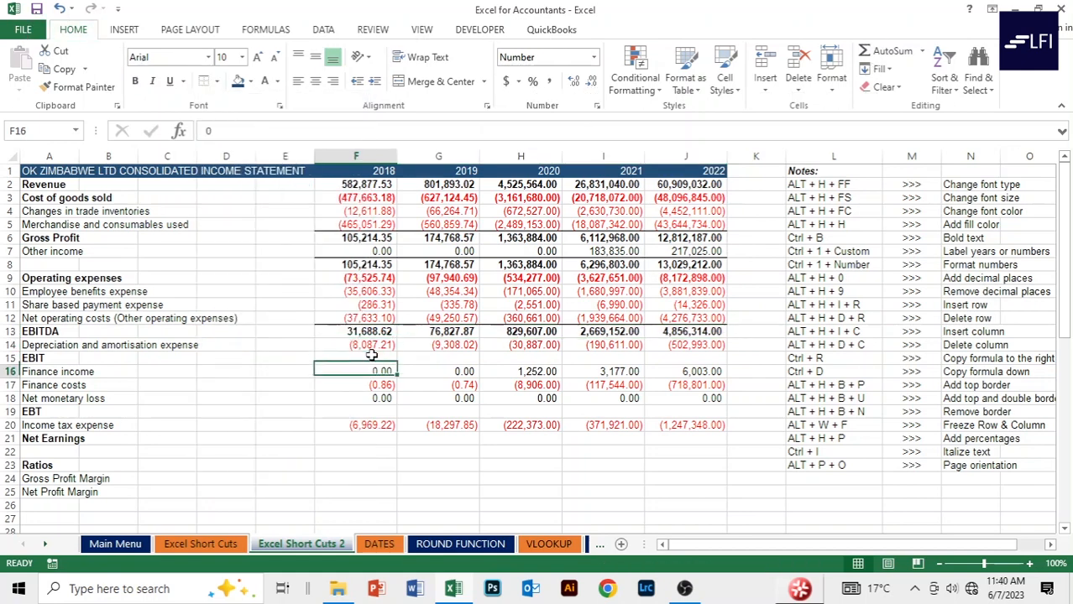
Enter =F13+F14 in F15 and fill it across to J15.
{"action": "key", "text": "Up"}
{"action": "type", "text": "="}
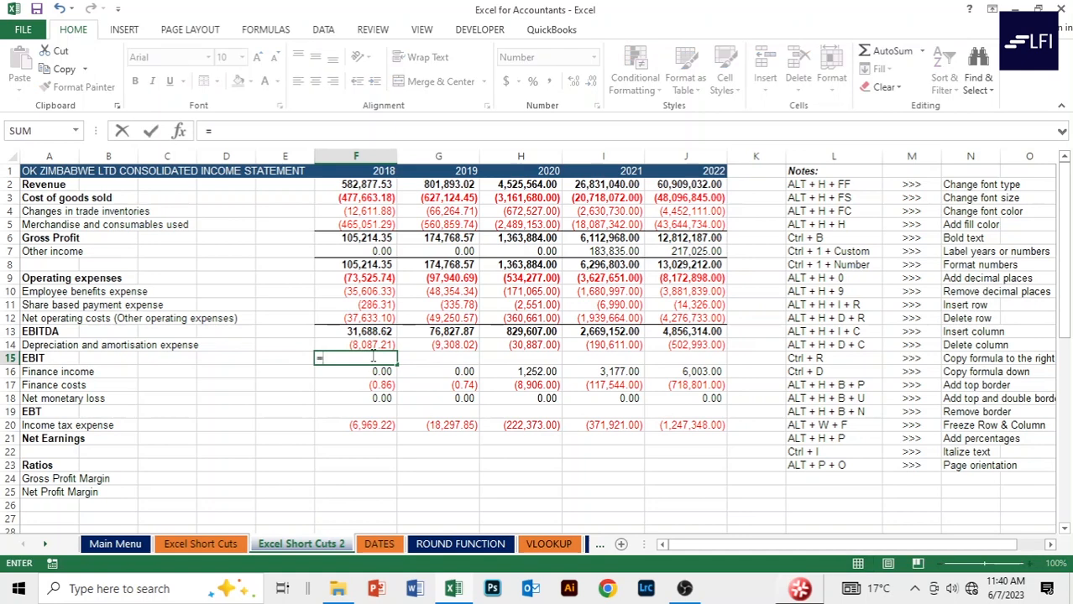
{"action": "key", "text": "Up"}
{"action": "key", "text": "Up"}
{"action": "type", "text": "+"}
{"action": "key", "text": "Up"}
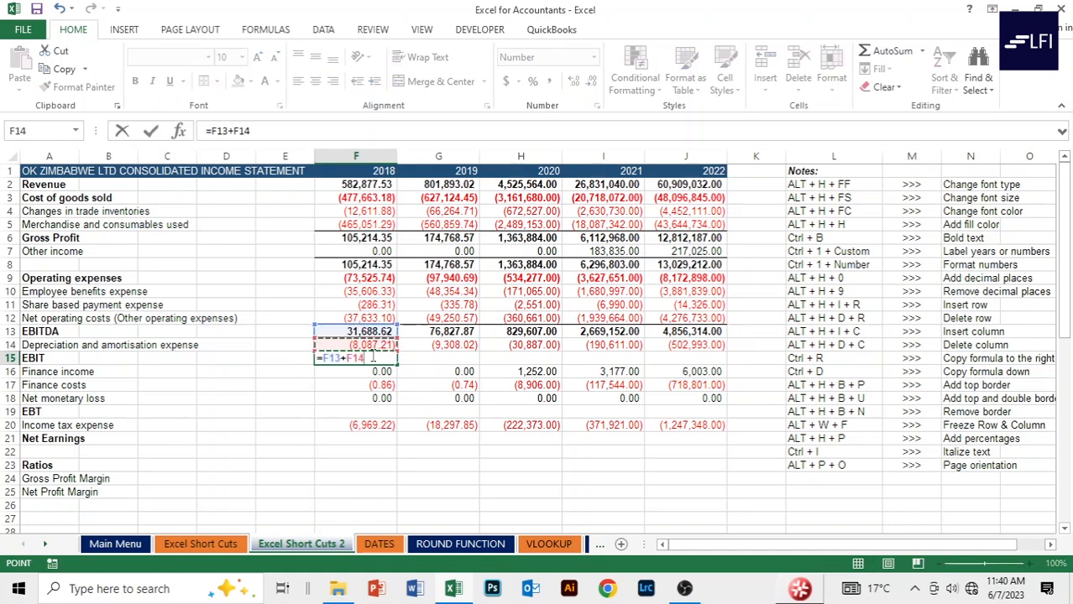
{"action": "key", "text": "Return"}
{"action": "key", "text": "Up"}
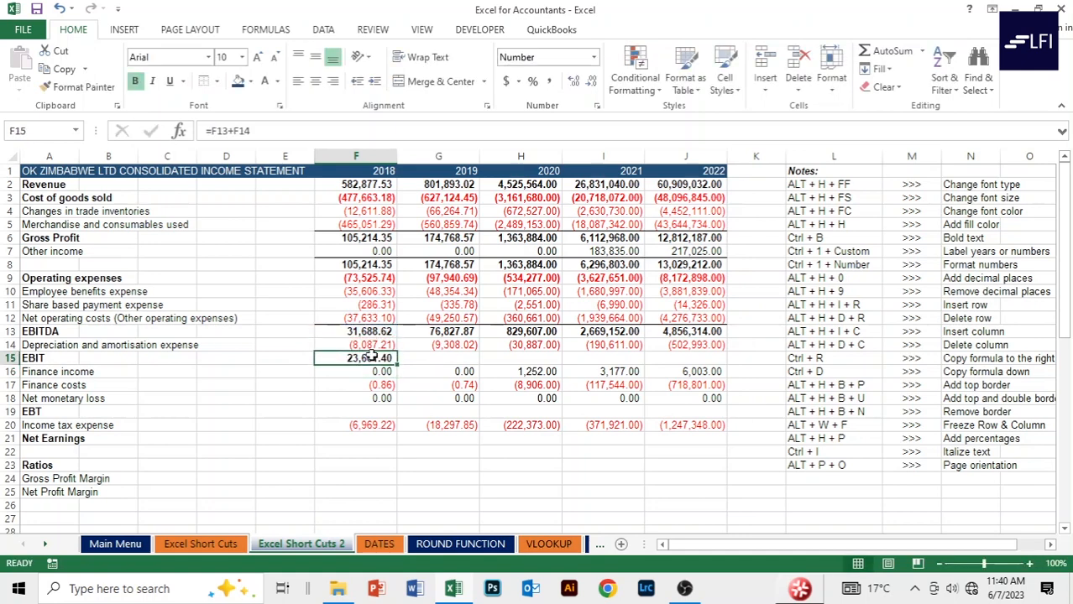
{"action": "key", "text": "shift+Right"}
{"action": "key", "text": "shift+Right"}
{"action": "key", "text": "shift+Right"}
{"action": "key", "text": "shift+Right"}
{"action": "key", "text": "ctrl+r"}
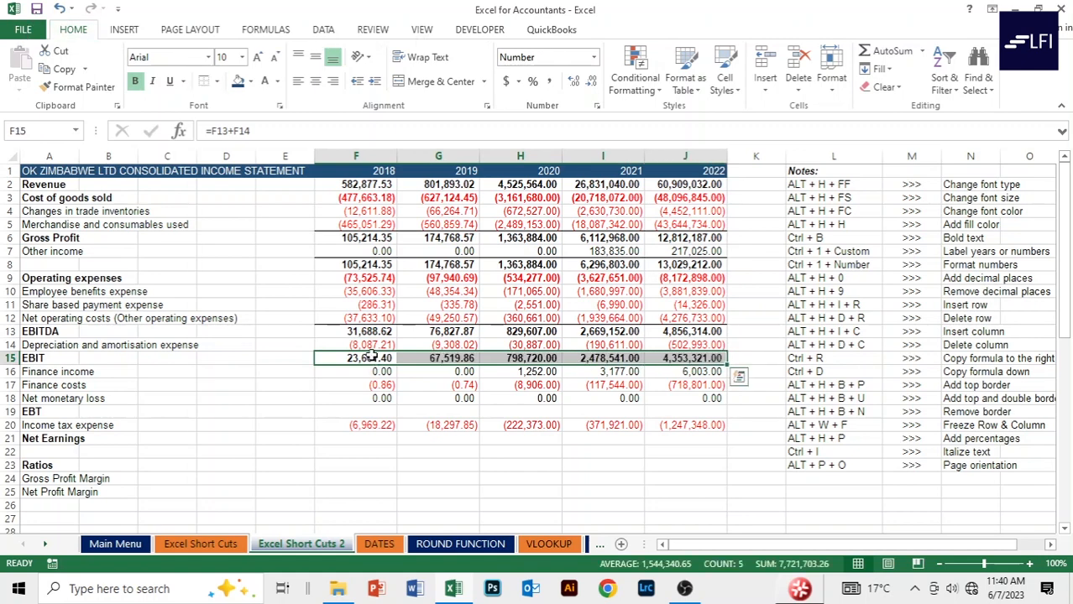
{"action": "key", "text": "Down"}
{"action": "key", "text": "Down"}
{"action": "key", "text": "Down"}
{"action": "key", "text": "Down"}
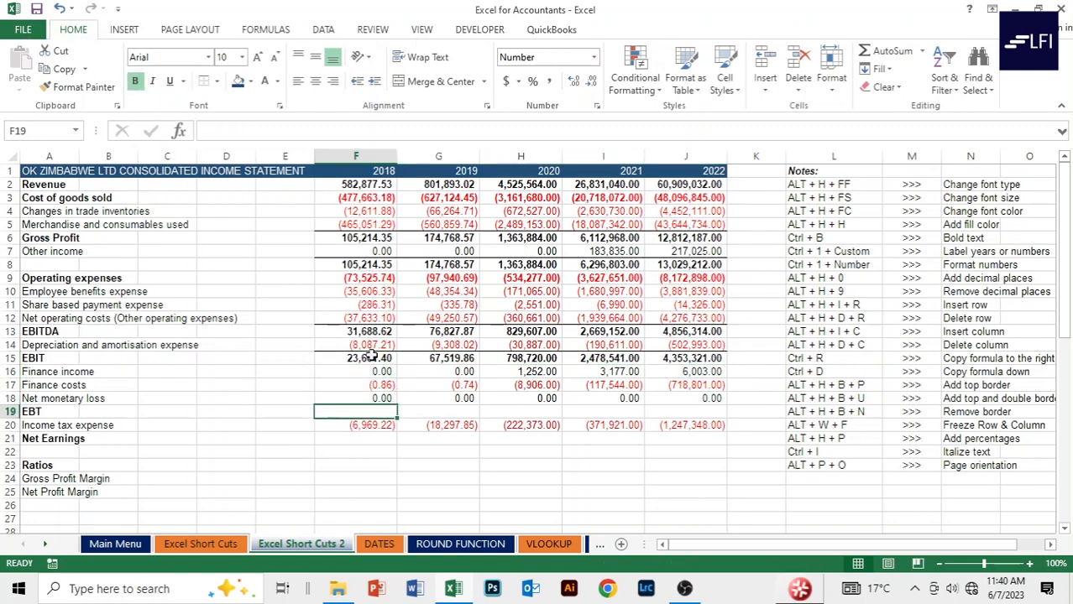
Enter =SUM(F15:F18) in F19 and fill it across to J19.
{"action": "key", "text": "Up"}
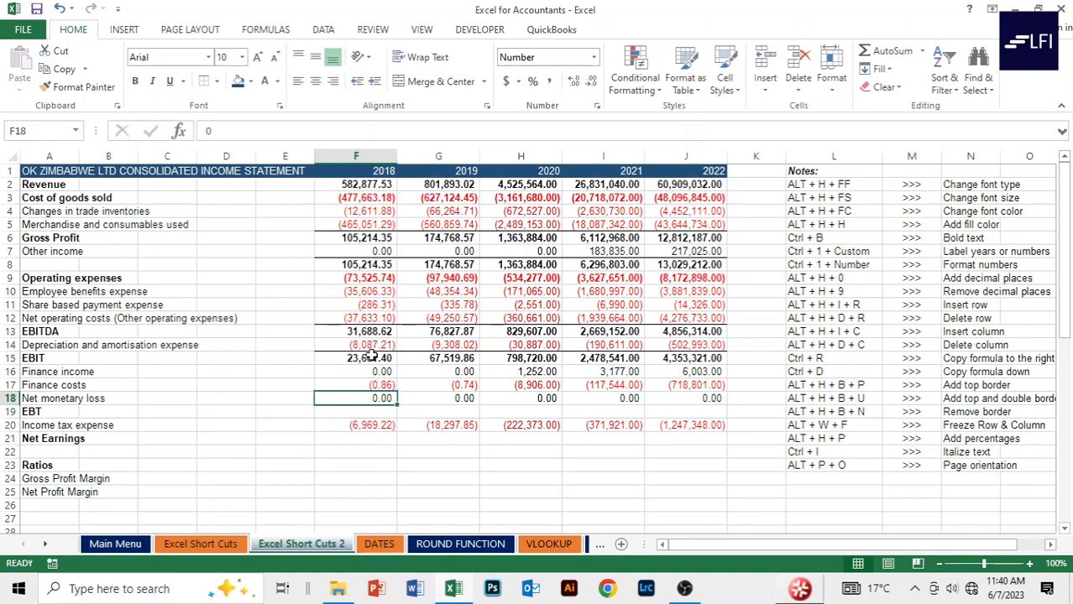
{"action": "key", "text": "Down"}
{"action": "type", "text": "="}
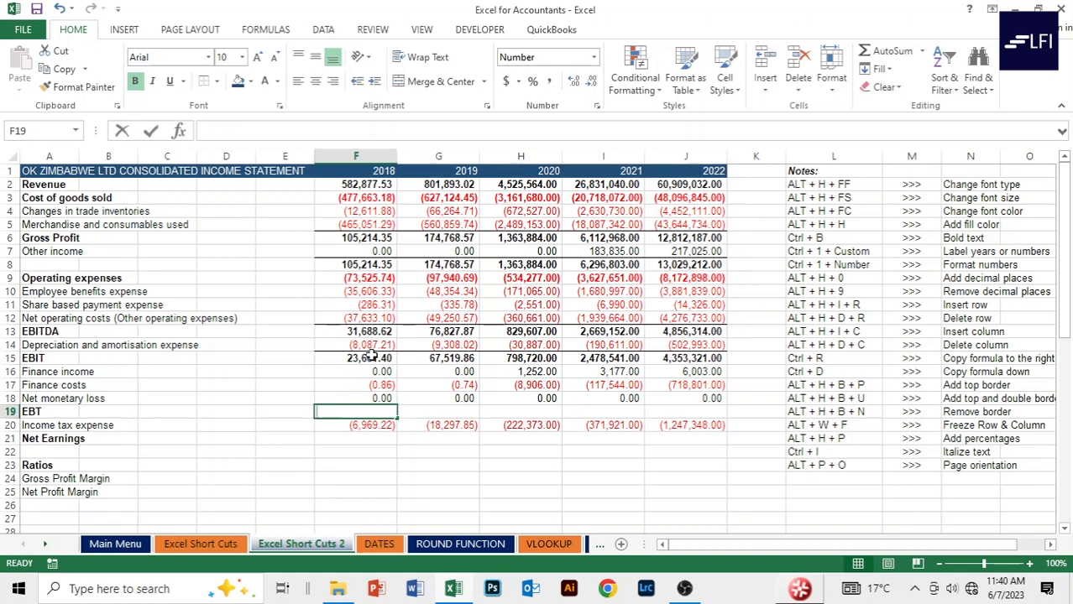
{"action": "key", "text": "Up"}
{"action": "key", "text": "Up"}
{"action": "key", "text": "Up"}
{"action": "key", "text": "Up"}
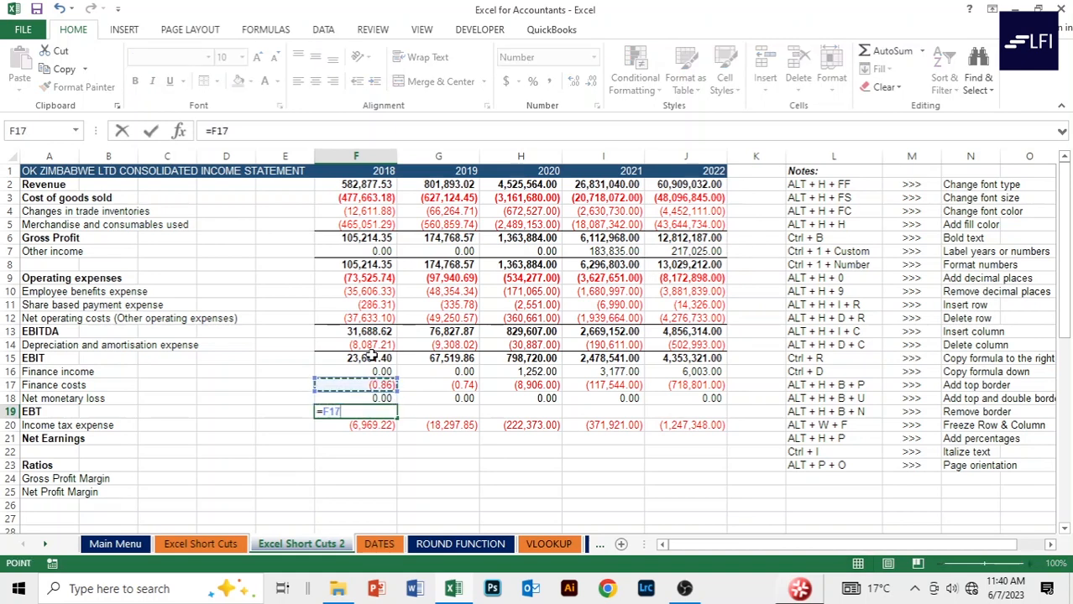
{"action": "type", "text": "+"}
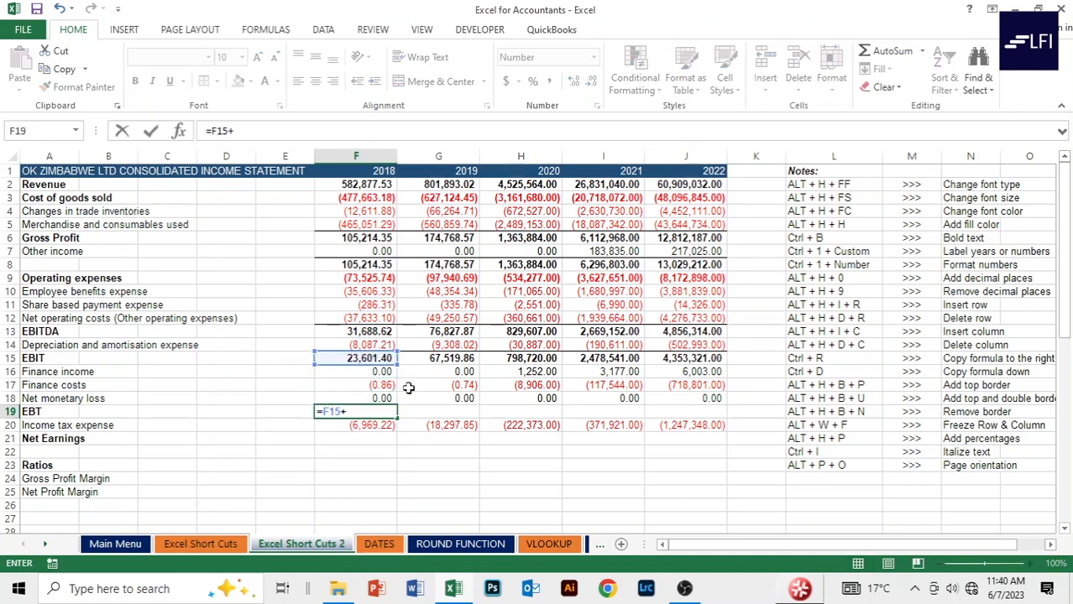
{"action": "type", "text": "sum("}
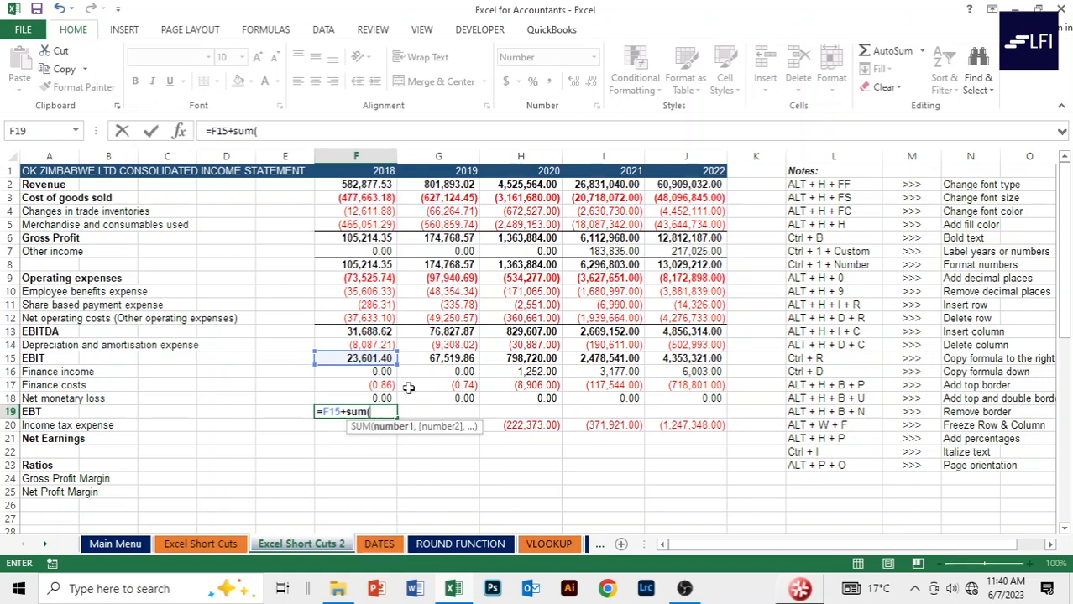
{"action": "key", "text": "BackSpace"}
{"action": "key", "text": "BackSpace"}
{"action": "key", "text": "BackSpace"}
{"action": "key", "text": "BackSpace"}
{"action": "key", "text": "BackSpace"}
{"action": "key", "text": "BackSpace"}
{"action": "key", "text": "BackSpace"}
{"action": "key", "text": "BackSpace"}
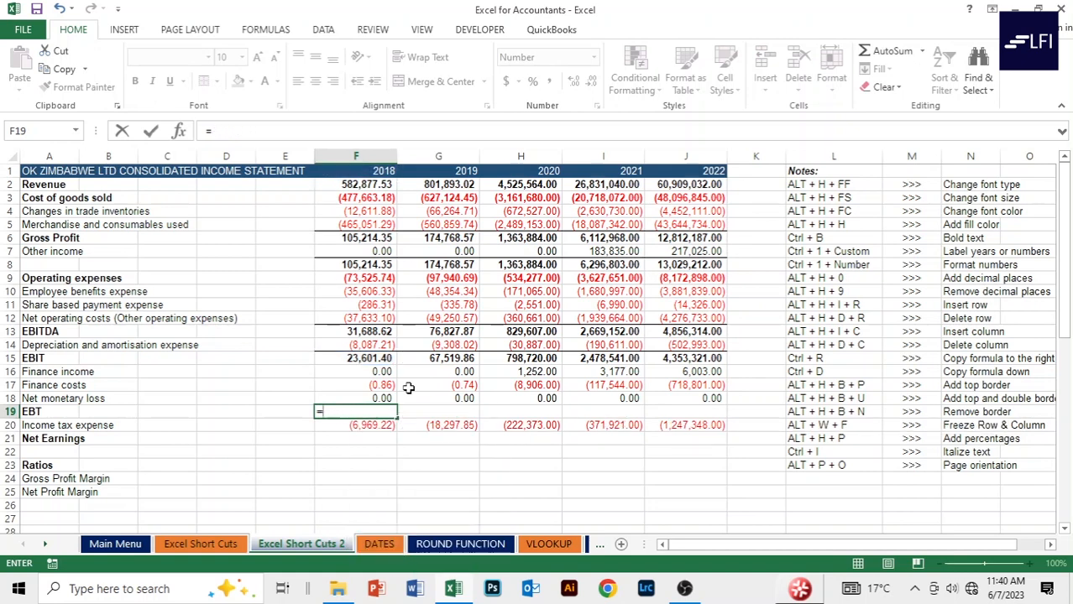
{"action": "type", "text": "su"}
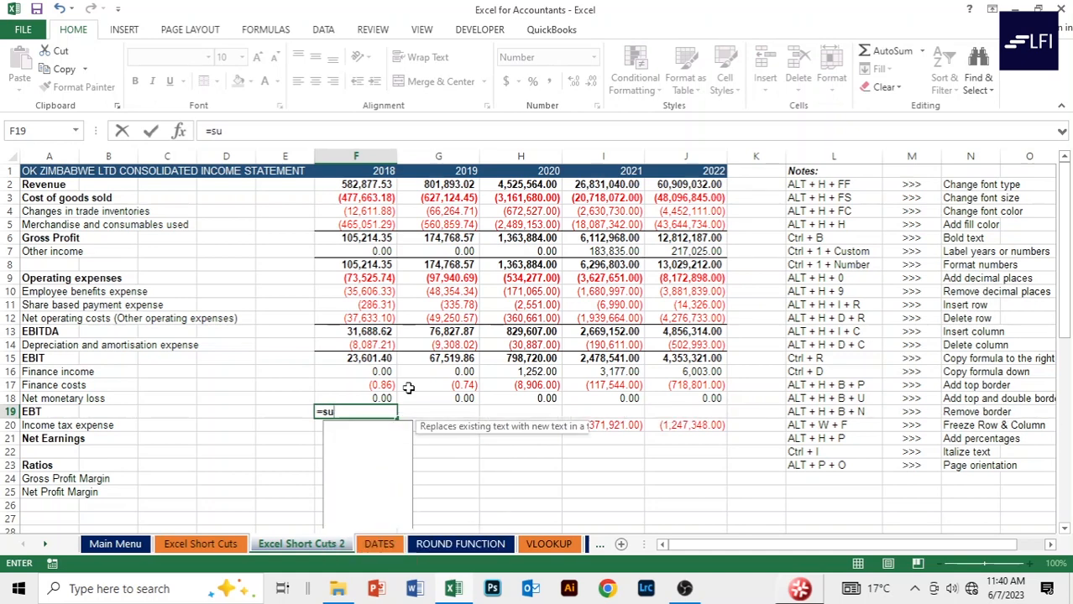
{"action": "type", "text": "m("}
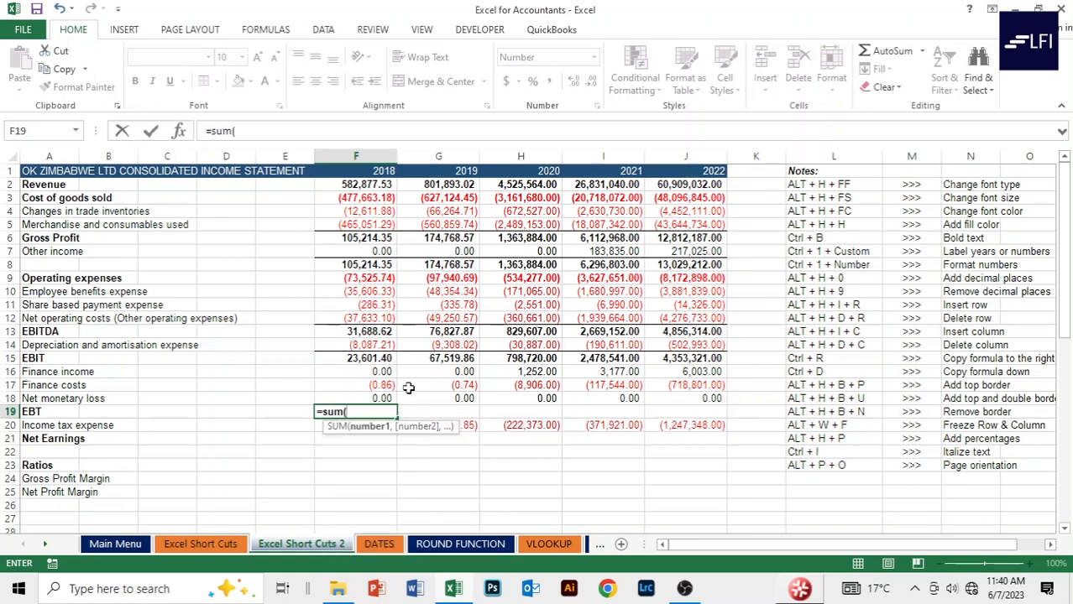
{"action": "key", "text": "Up"}
{"action": "key", "text": "shift+Up"}
{"action": "key", "text": "shift+Up"}
{"action": "key", "text": "shift+Up"}
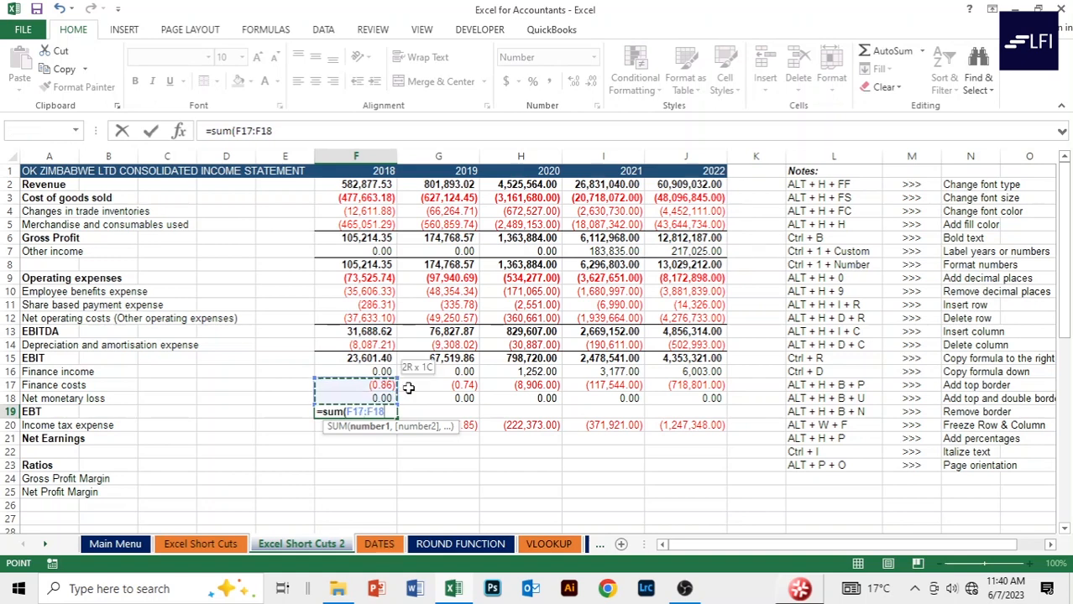
{"action": "type", "text": ")"}
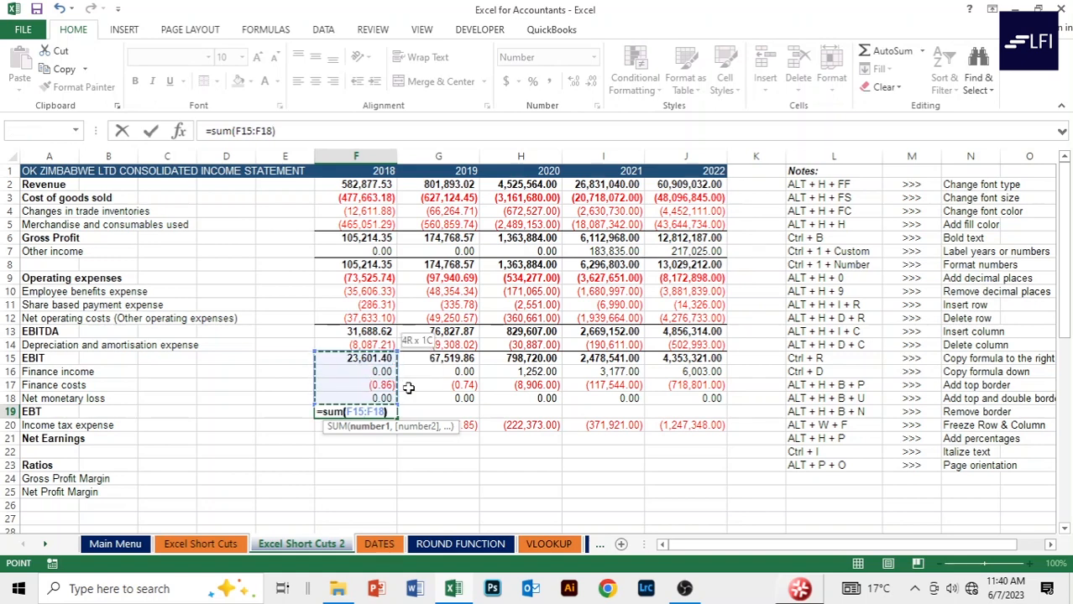
{"action": "key", "text": "Return"}
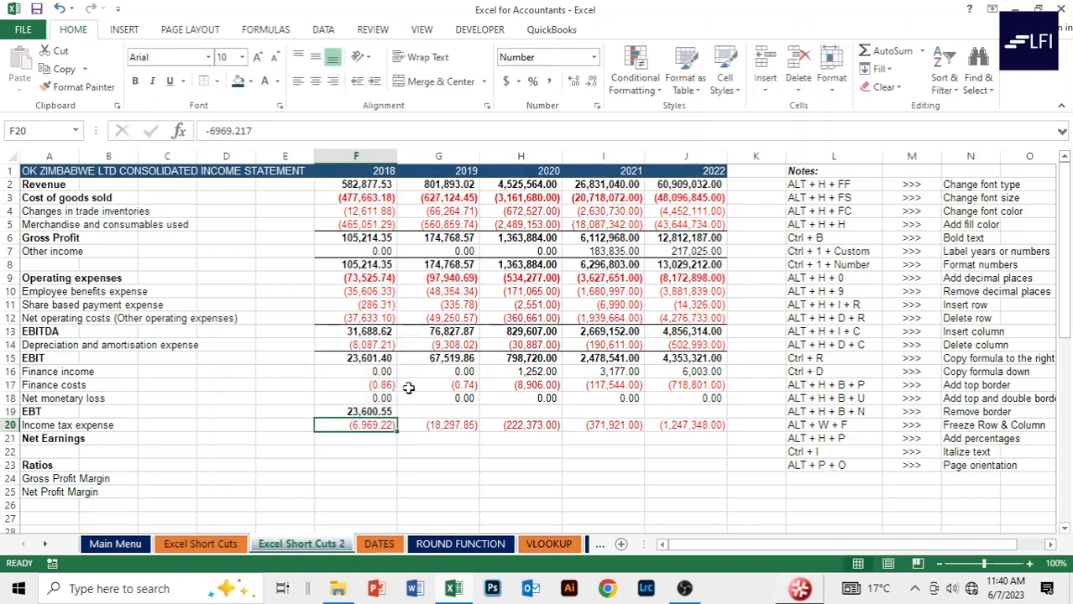
{"action": "key", "text": "Up"}
{"action": "key", "text": "shift+Right"}
{"action": "key", "text": "shift+Right"}
{"action": "key", "text": "shift+Right"}
{"action": "key", "text": "shift+Right"}
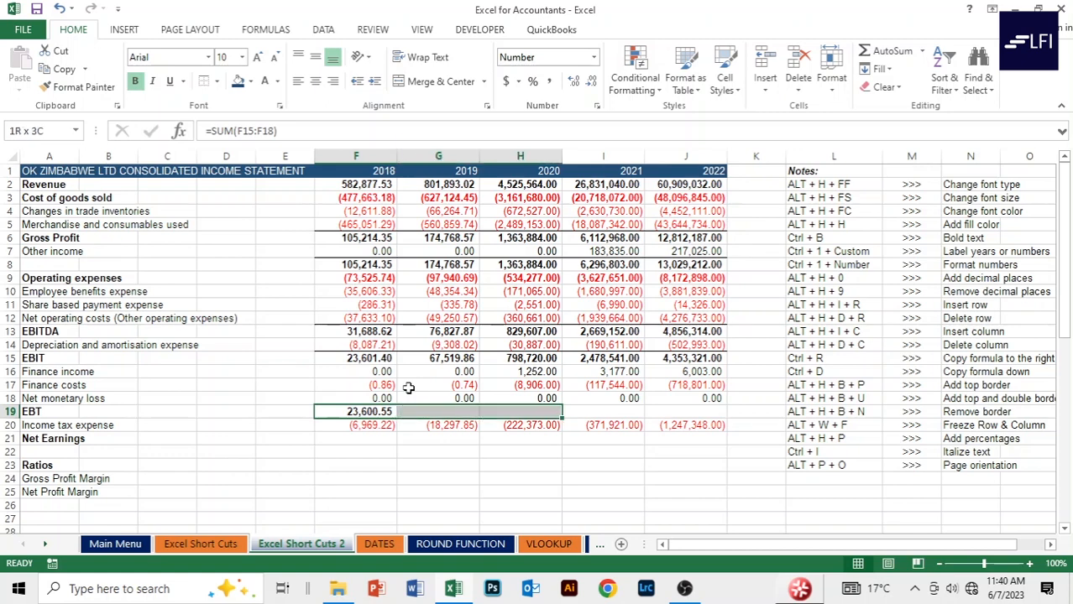
{"action": "key", "text": "ctrl+r"}
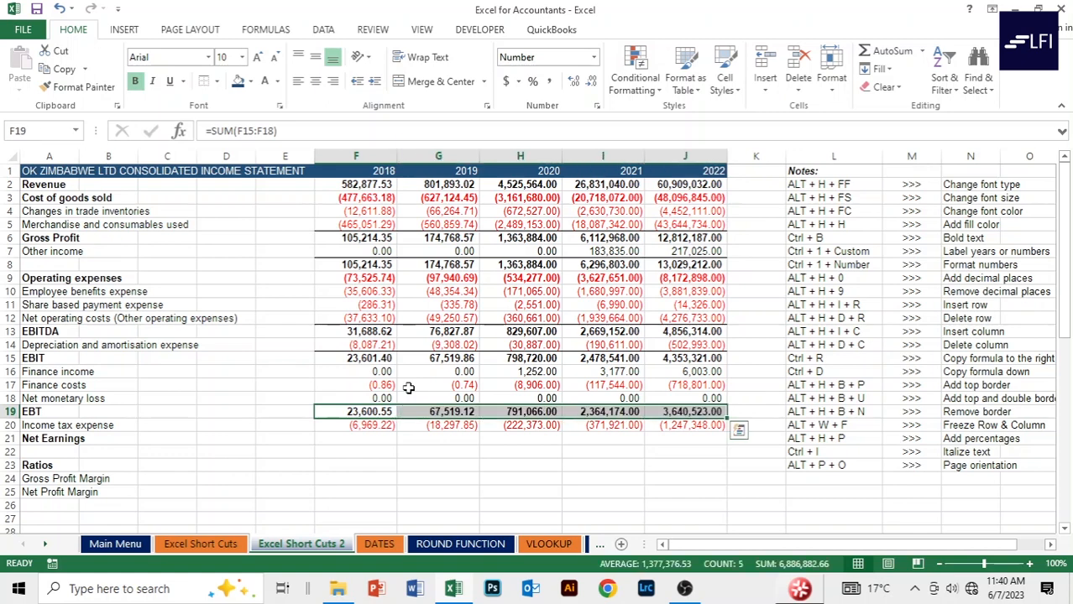
Add a top border above the EBT row F19:J19.
{"action": "key", "text": "alt+h"}
{"action": "key", "text": "b"}
{"action": "key", "text": "p"}
{"action": "key", "text": "Down"}
{"action": "key", "text": "Down"}
Enter =F19+F20 in F21 and fill it across to J21.
{"action": "type", "text": "="}
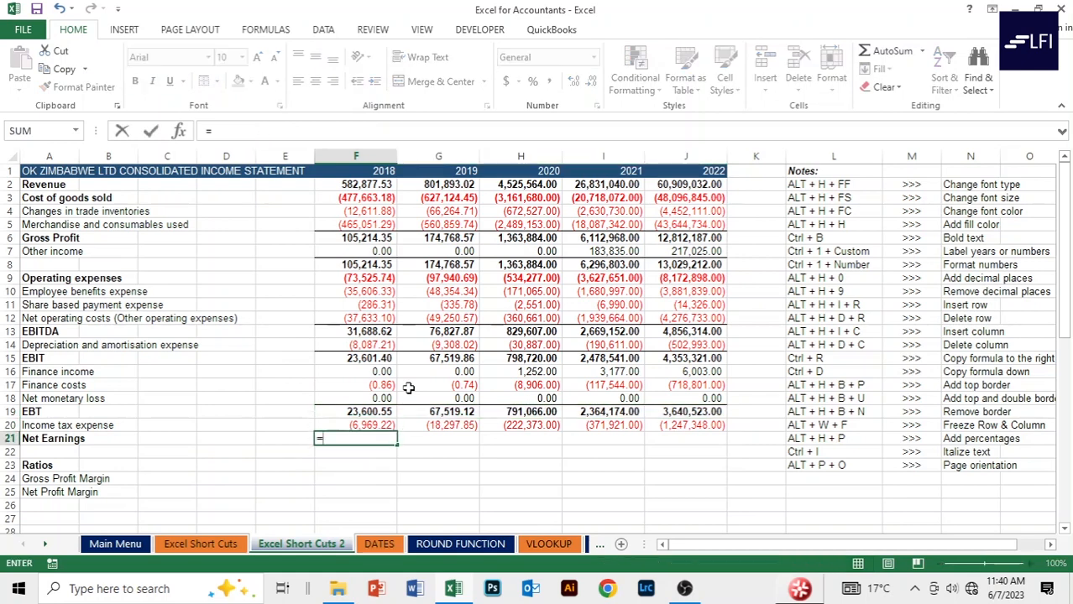
{"action": "key", "text": "Up"}
{"action": "key", "text": "Up"}
{"action": "type", "text": "+"}
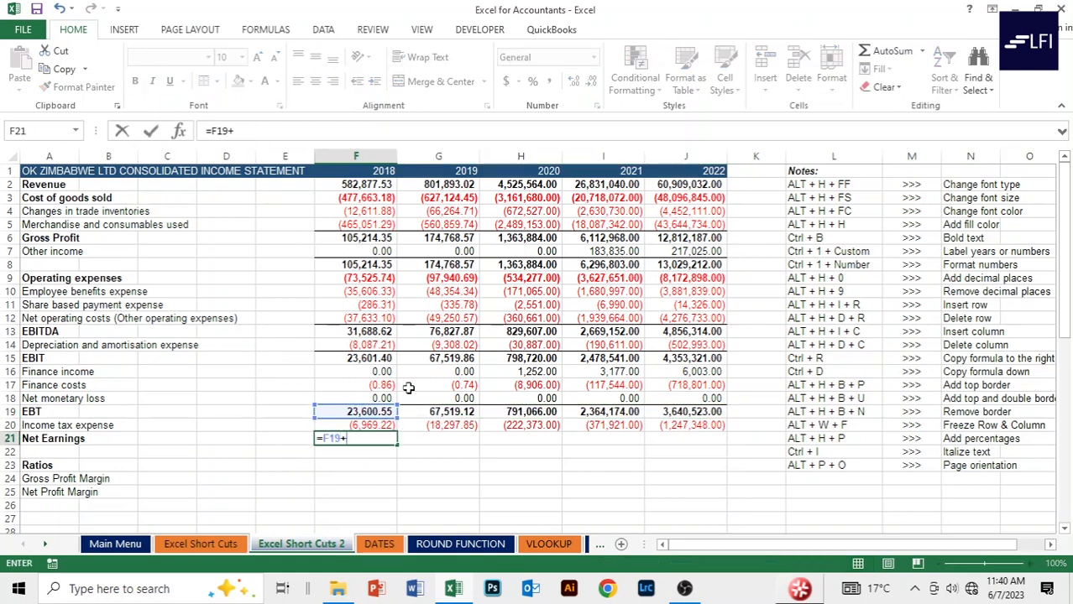
{"action": "key", "text": "Up"}
{"action": "key", "text": "Return"}
{"action": "key", "text": "Up"}
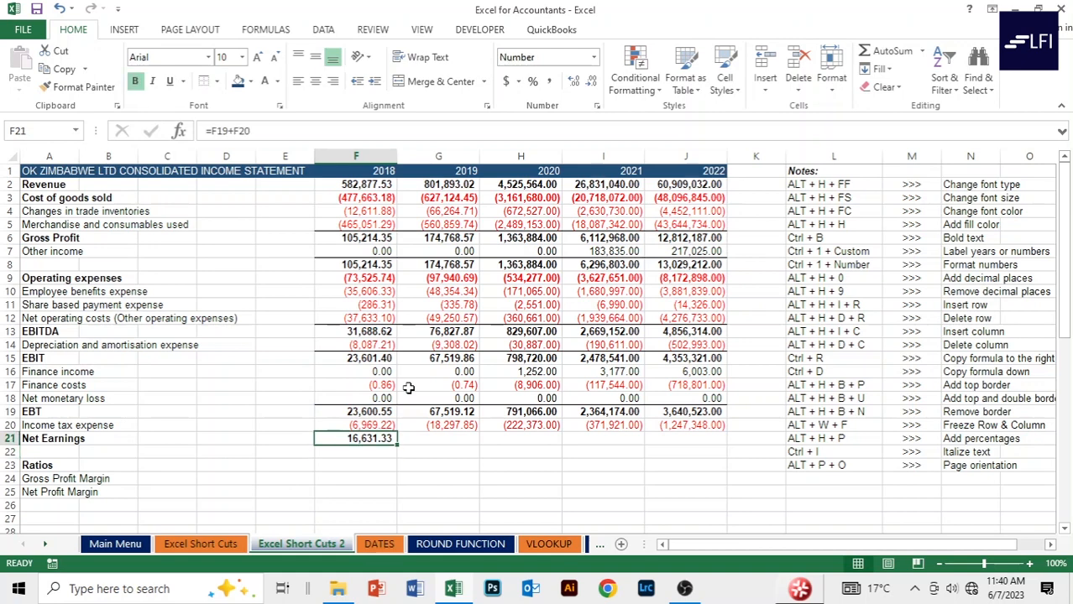
{"action": "key", "text": "shift+Right"}
{"action": "key", "text": "shift+Right"}
{"action": "key", "text": "shift+Right"}
{"action": "key", "text": "shift+Right"}
{"action": "key", "text": "ctrl+r"}
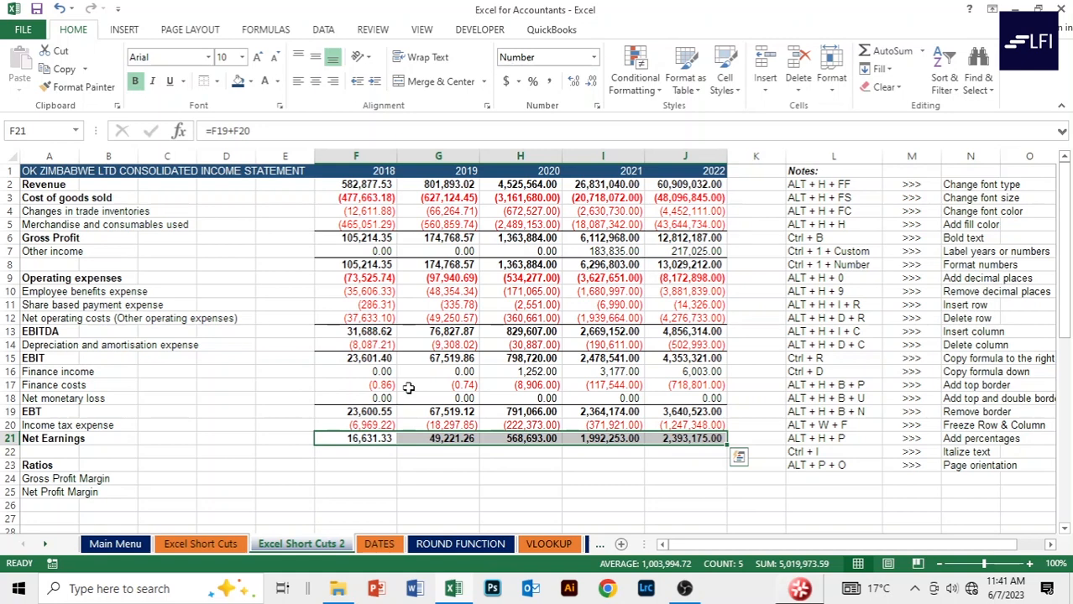
Add a bottom border under the Net Earnings row F21:J21.
{"action": "key", "text": "alt"}
{"action": "key", "text": "h"}
{"action": "key", "text": "b"}
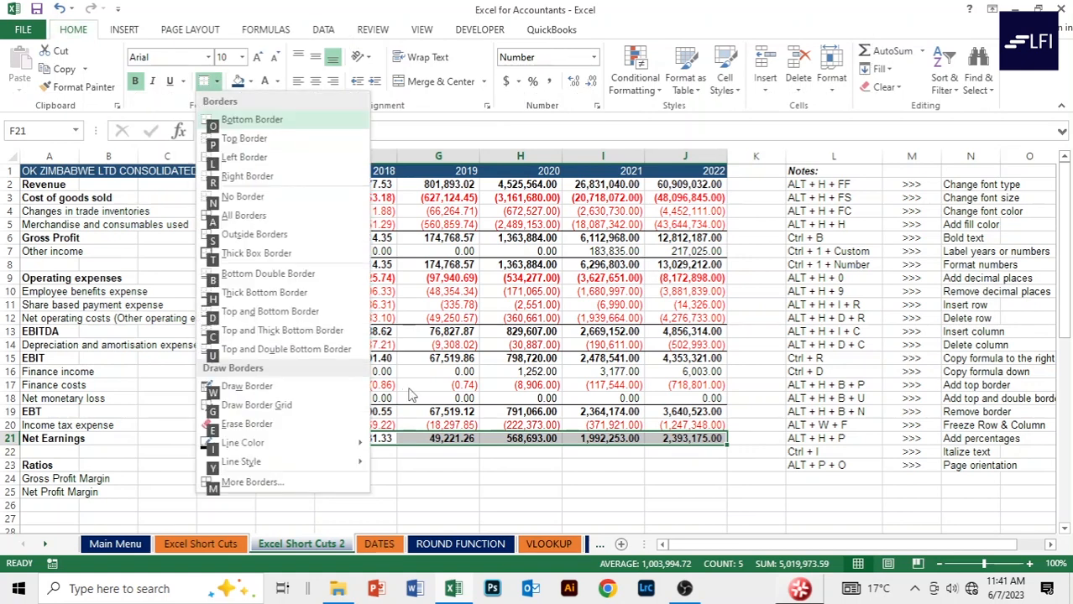
{"action": "key", "text": "u"}
{"action": "key", "text": "Down"}
{"action": "key", "text": "Down"}
{"action": "key", "text": "Down"}
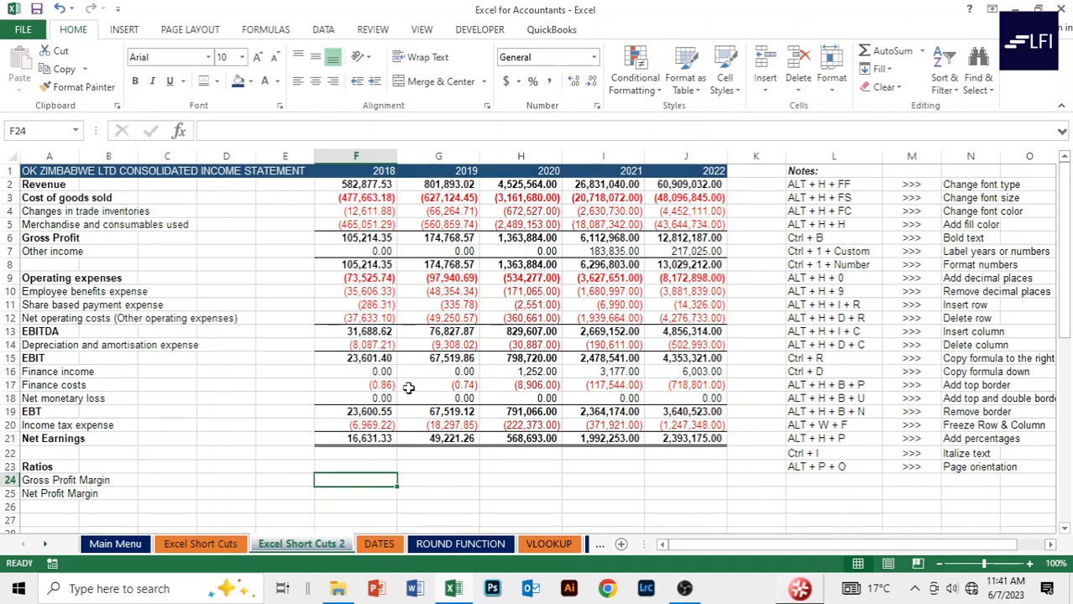
{"action": "key", "text": "Up"}
{"action": "key", "text": "Up"}
{"action": "key", "text": "Up"}
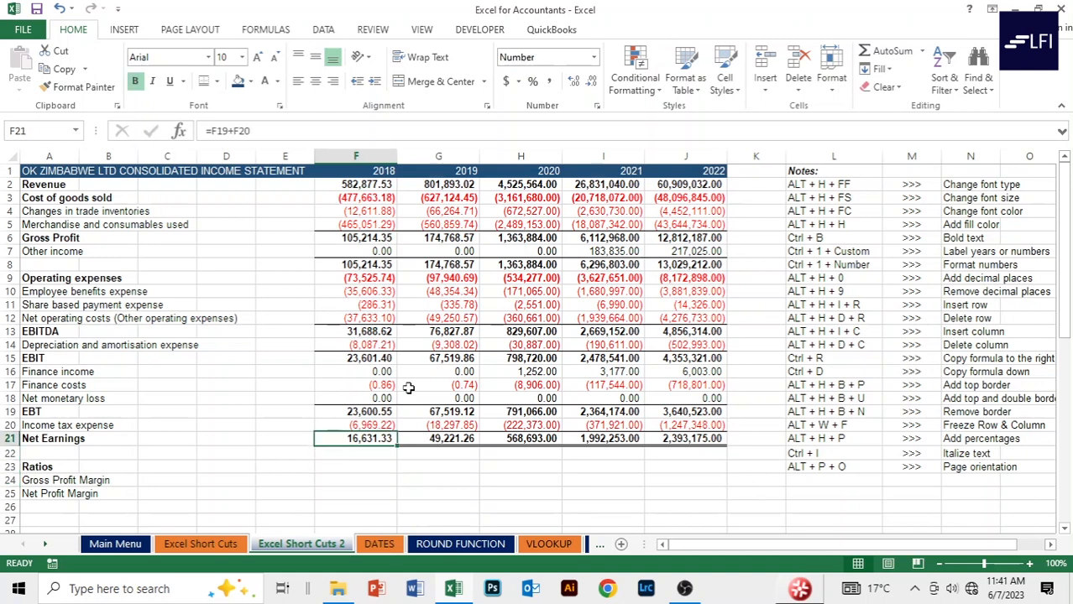
{"action": "key", "text": "Up"}
{"action": "key", "text": "Up"}
{"action": "key", "text": "Up"}
{"action": "key", "text": "Up"}
{"action": "key", "text": "Up"}
{"action": "key", "text": "Up"}
{"action": "key", "text": "Up"}
{"action": "key", "text": "Up"}
{"action": "key", "text": "Up"}
{"action": "key", "text": "Up"}
{"action": "key", "text": "Up"}
{"action": "key", "text": "Up"}
{"action": "key", "text": "Up"}
{"action": "key", "text": "Up"}
{"action": "key", "text": "Up"}
{"action": "key", "text": "Up"}
{"action": "key", "text": "Up"}
{"action": "key", "text": "Up"}
{"action": "key", "text": "Up"}
{"action": "key", "text": "Up"}
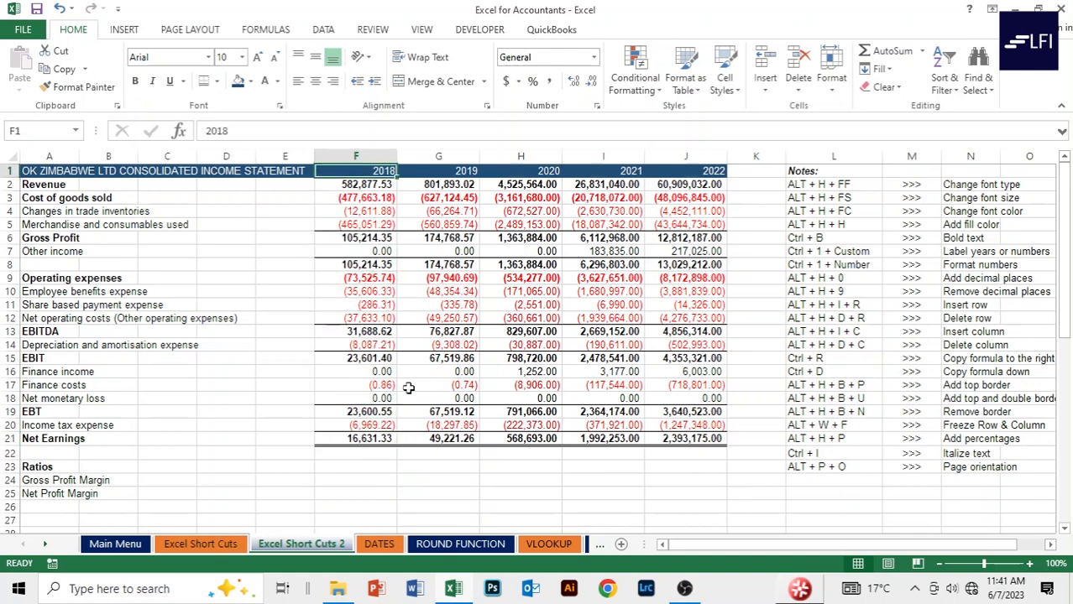
{"action": "key", "text": "Down"}
{"action": "key", "text": "Left"}
{"action": "key", "text": "Left"}
{"action": "key", "text": "Left"}
{"action": "key", "text": "Left"}
{"action": "key", "text": "Left"}
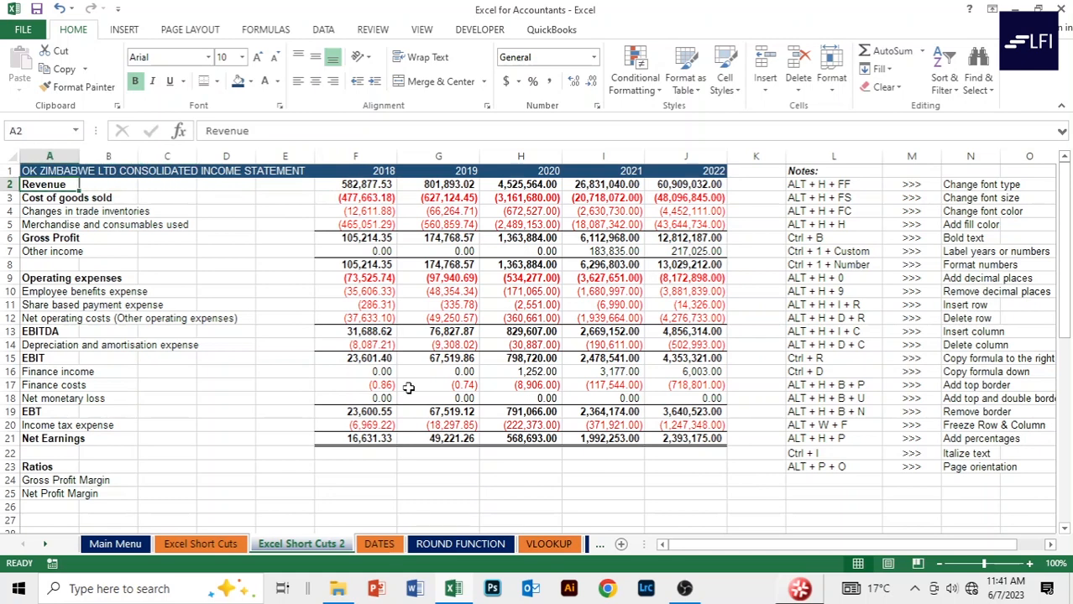
{"action": "key", "text": "Right"}
{"action": "key", "text": "Right"}
{"action": "key", "text": "Right"}
{"action": "key", "text": "Right"}
{"action": "key", "text": "Right"}
{"action": "key", "text": "Right"}
{"action": "key", "text": "Left"}
{"action": "key", "text": "Left"}
{"action": "key", "text": "Left"}
{"action": "key", "text": "Left"}
{"action": "key", "text": "Left"}
{"action": "key", "text": "Left"}
{"action": "left_click", "coordinate": [209, 210]}
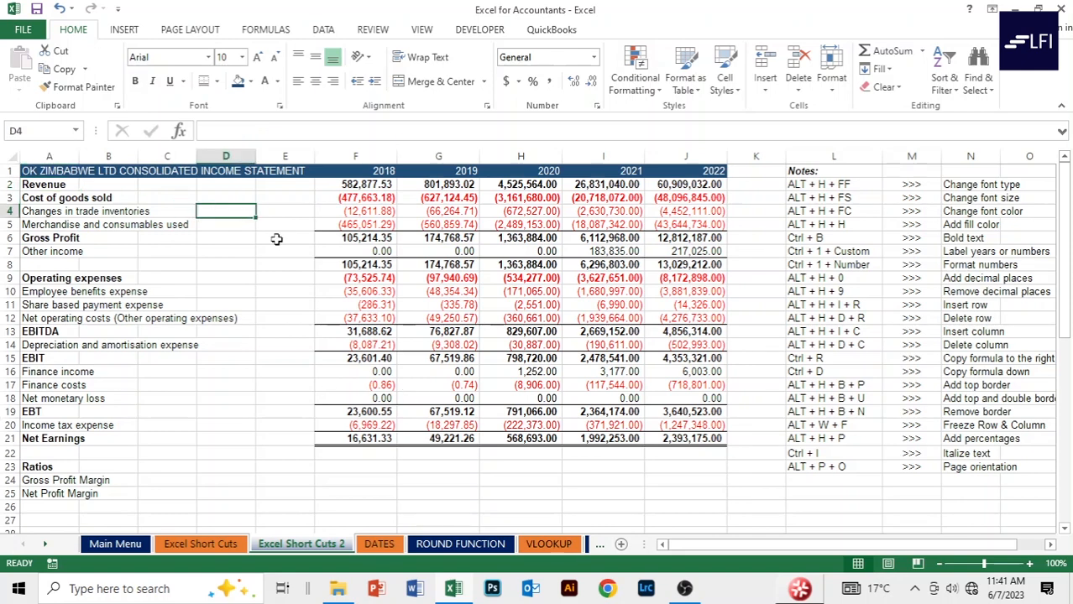
{"action": "left_click", "coordinate": [10, 184]}
{"action": "left_click", "coordinate": [237, 223]}
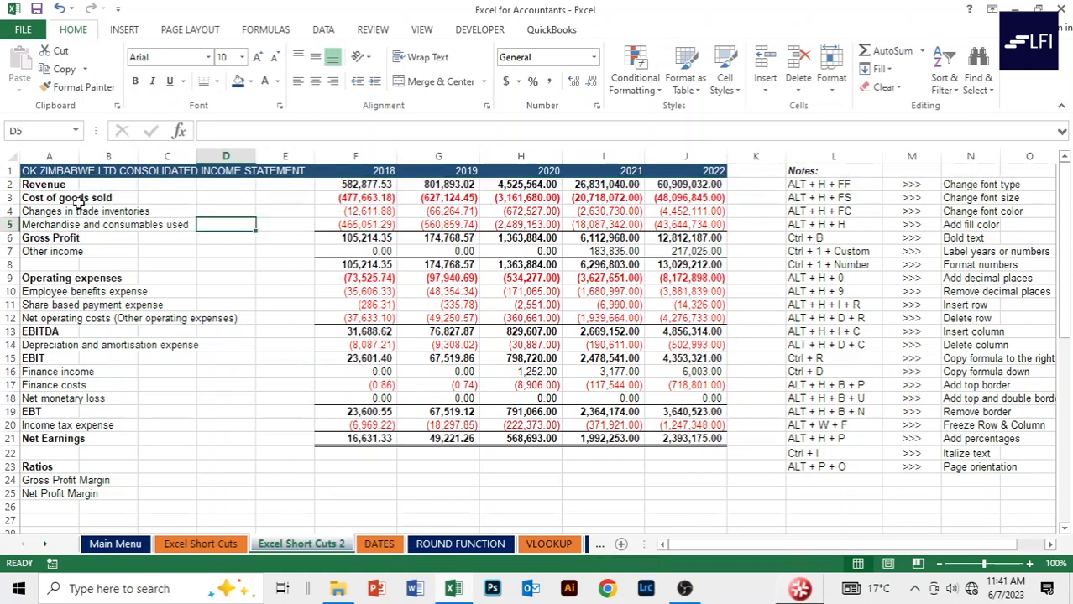
{"action": "left_click", "coordinate": [8, 183]}
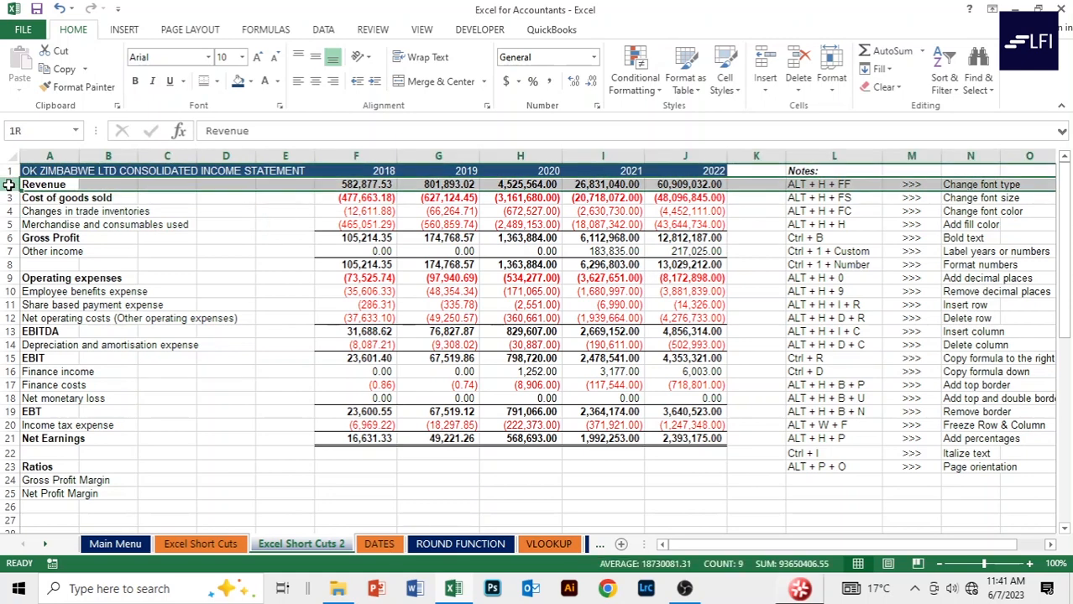
{"action": "left_click_drag", "start_coordinate": [8, 184], "coordinate": [7, 192]}
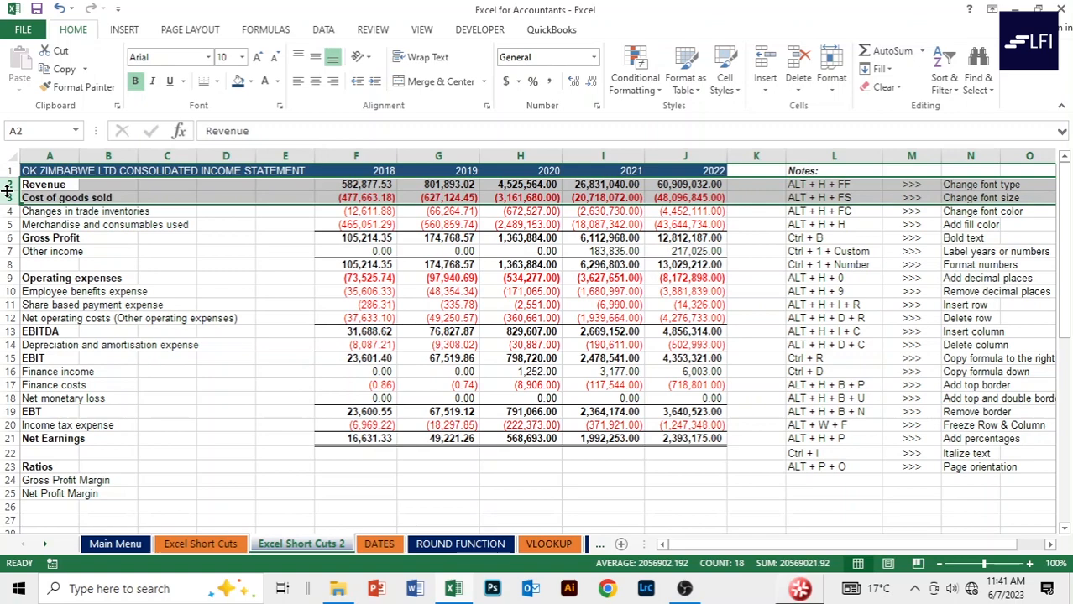
{"action": "right_click", "coordinate": [7, 183]}
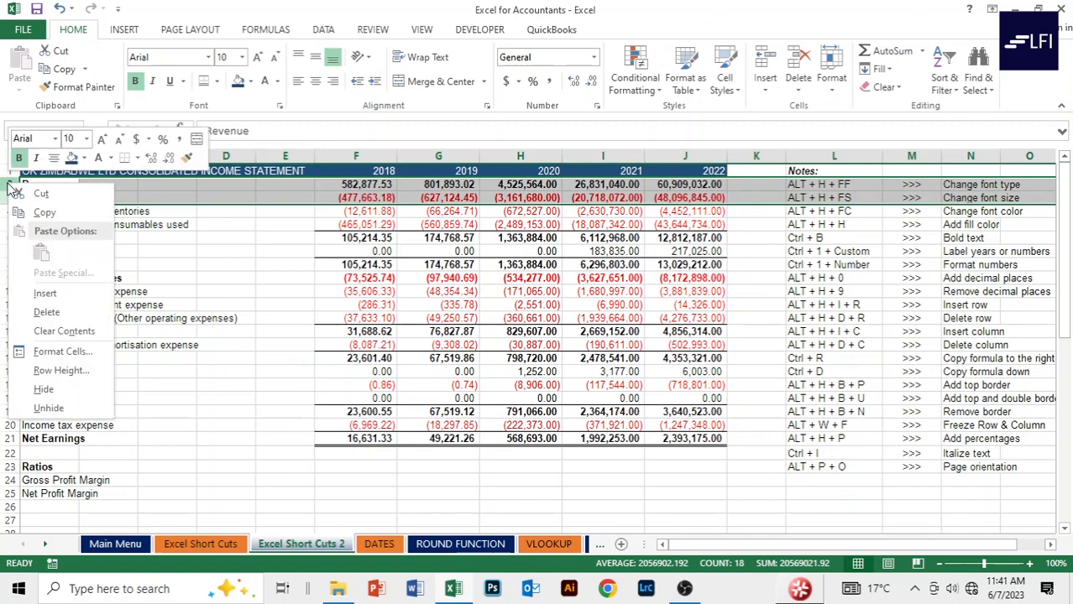
{"action": "left_click", "coordinate": [50, 293]}
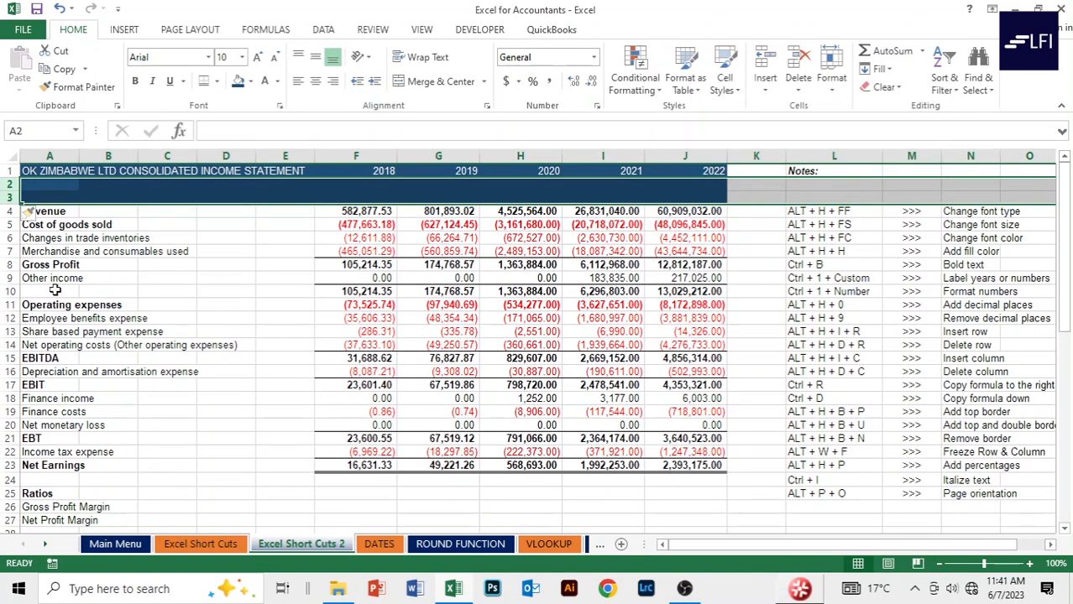
{"action": "left_click", "coordinate": [233, 229]}
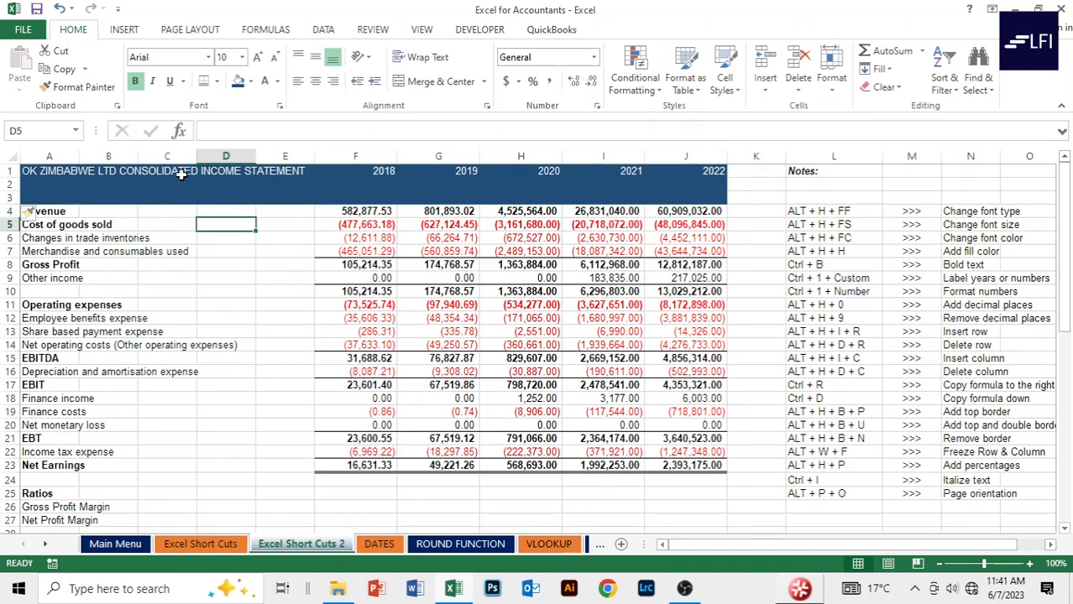
{"action": "key", "text": "ctrl+z"}
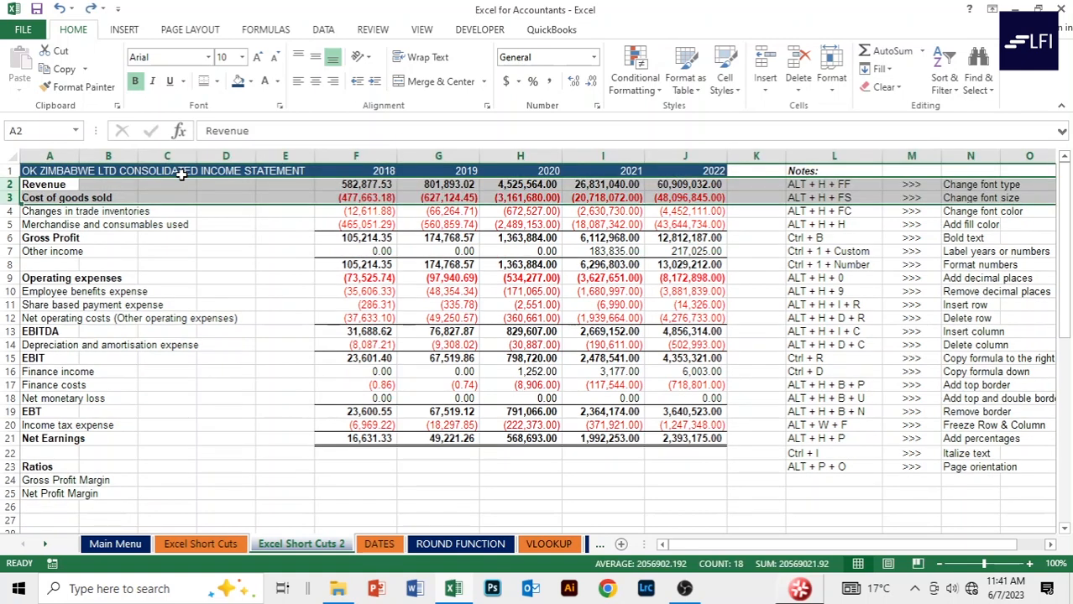
{"action": "left_click", "coordinate": [239, 265]}
{"action": "left_click", "coordinate": [44, 198]}
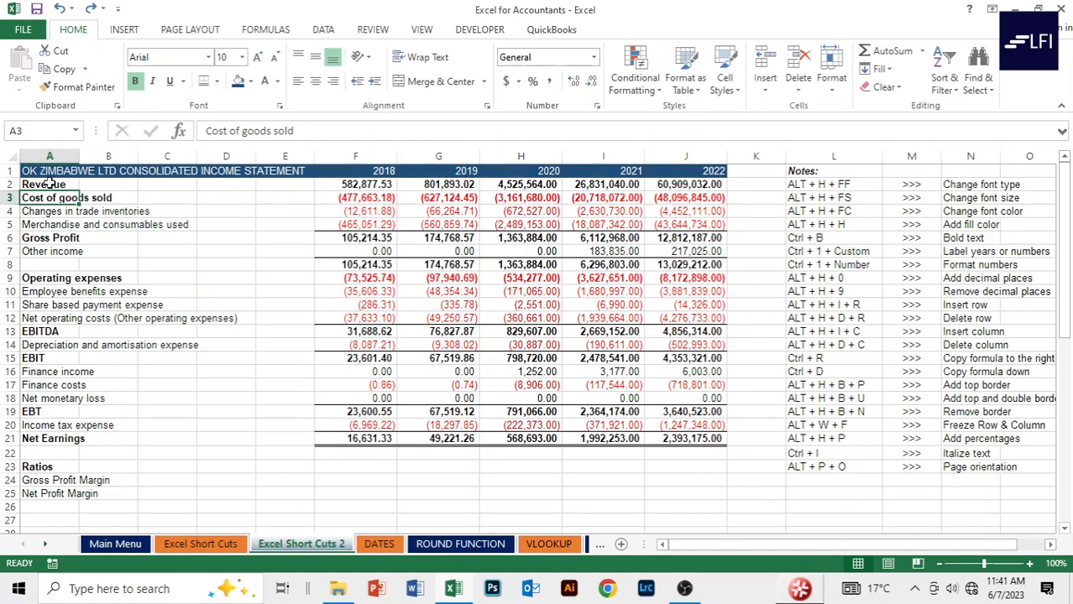
{"action": "left_click", "coordinate": [187, 201]}
{"action": "left_click", "coordinate": [42, 198]}
{"action": "left_click", "coordinate": [8, 198]}
{"action": "left_click_drag", "start_coordinate": [7, 199], "coordinate": [8, 212]}
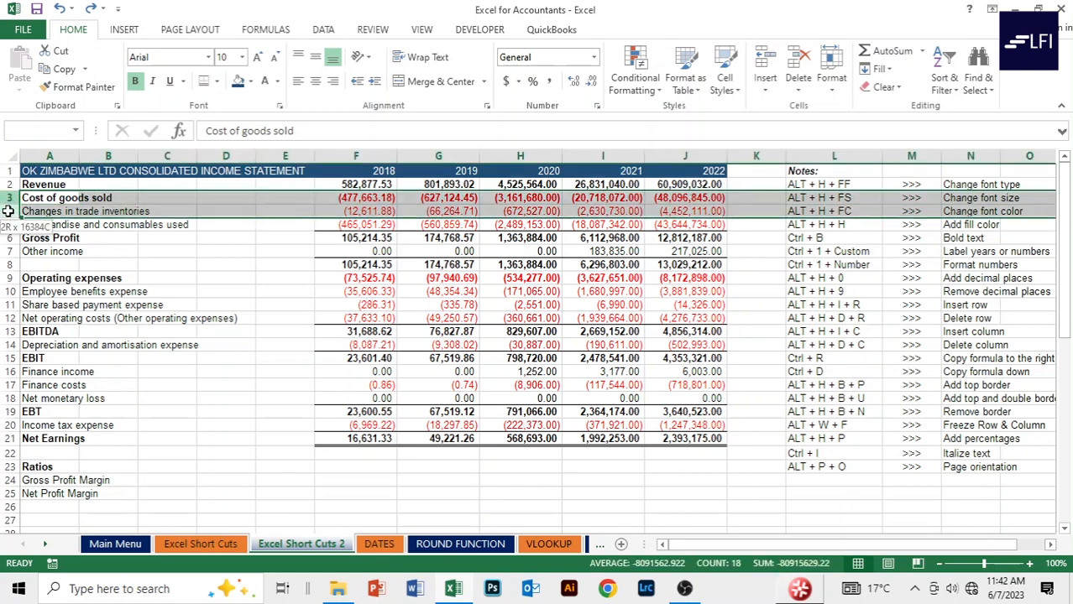
{"action": "right_click", "coordinate": [132, 202]}
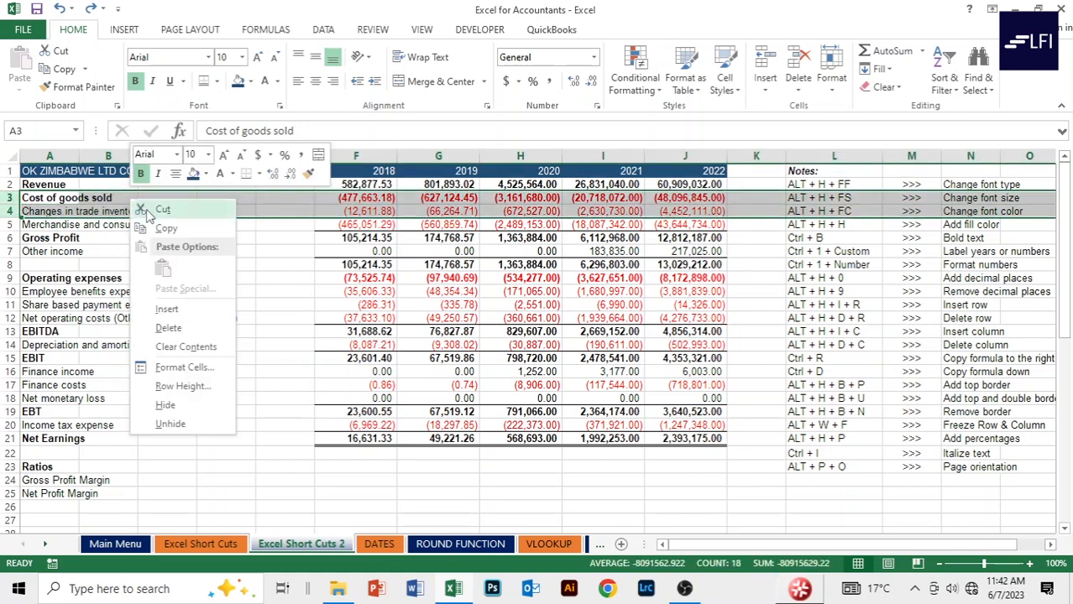
{"action": "left_click", "coordinate": [166, 309]}
{"action": "left_click", "coordinate": [172, 210]}
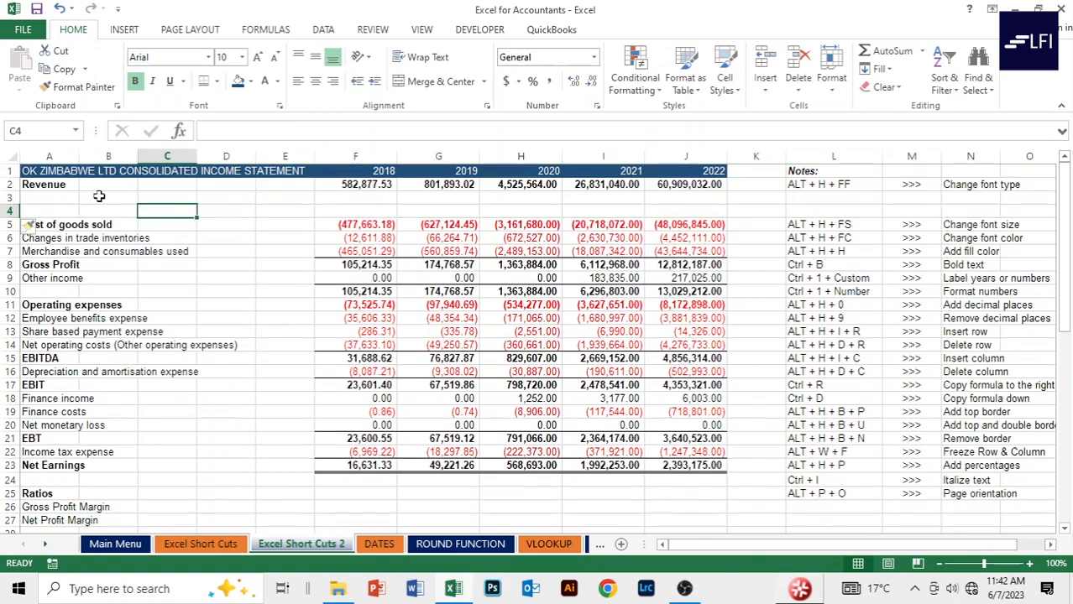
{"action": "left_click", "coordinate": [25, 184]}
{"action": "left_click", "coordinate": [9, 184]}
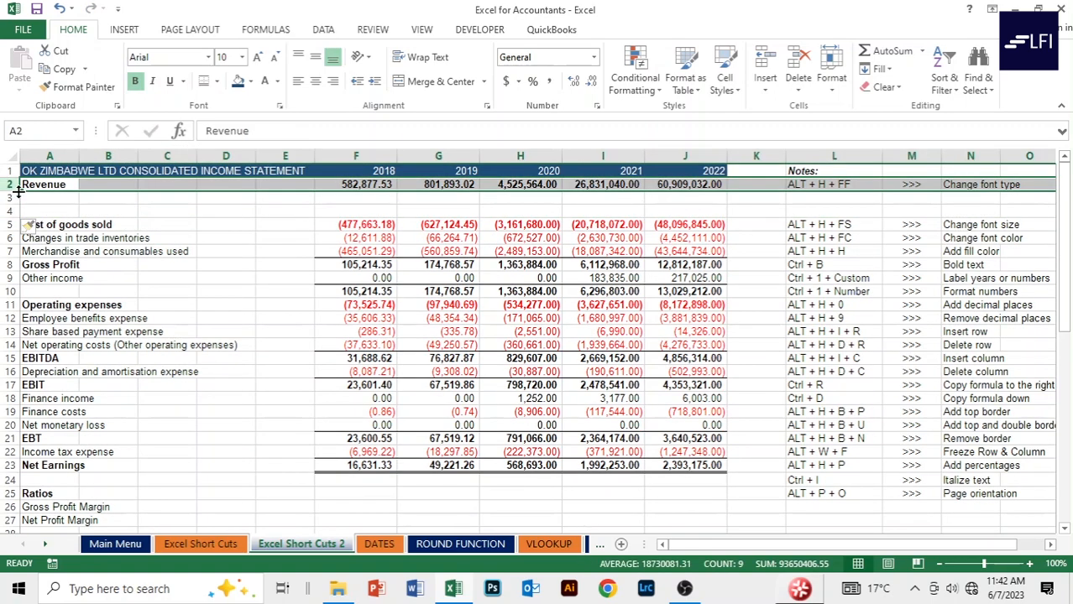
{"action": "left_click", "coordinate": [47, 52]}
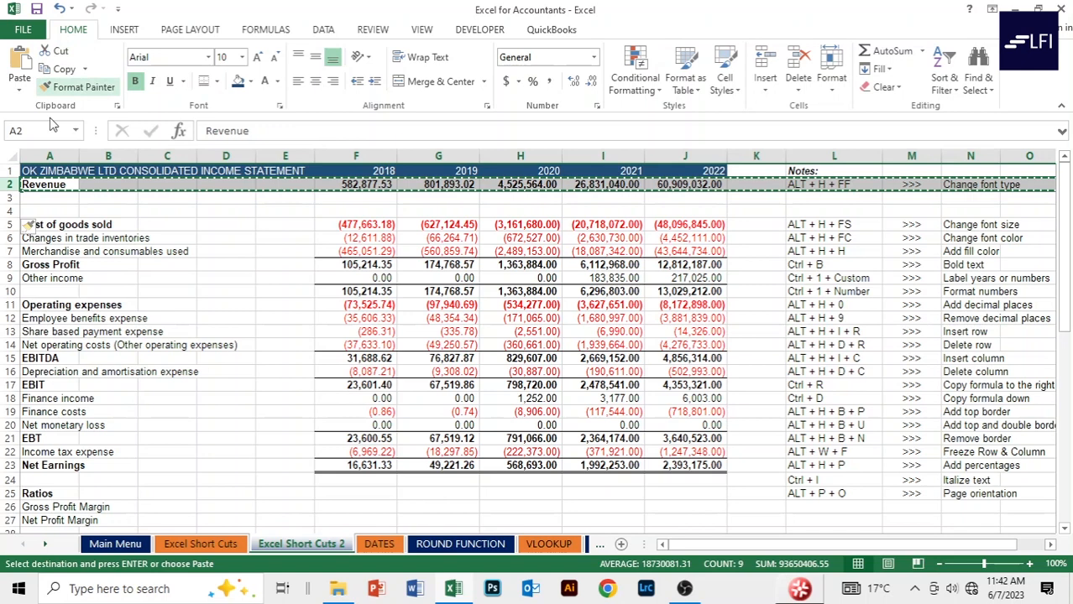
{"action": "left_click", "coordinate": [8, 211]}
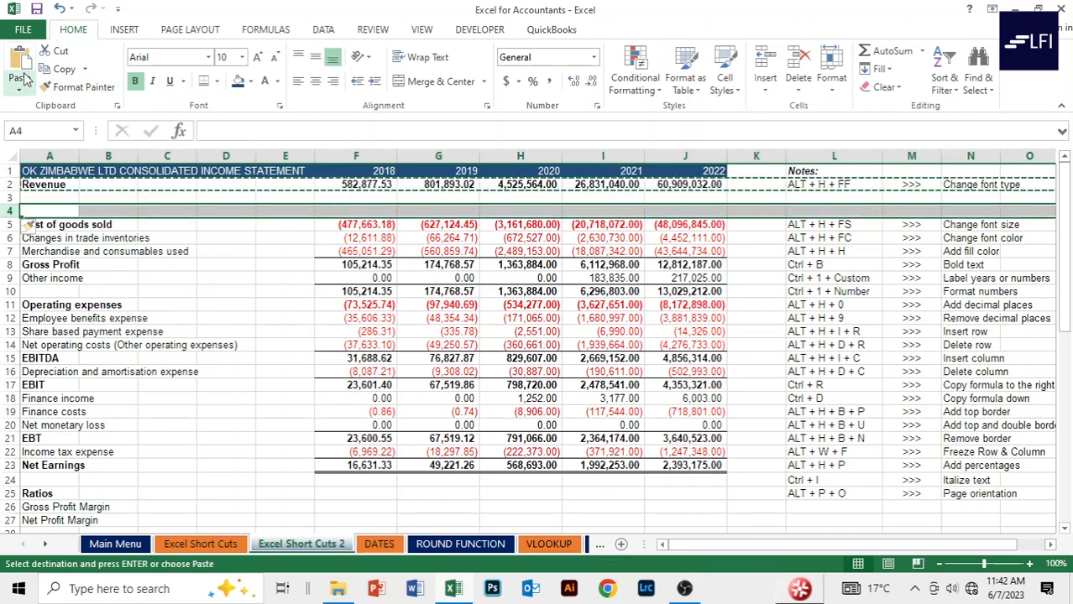
{"action": "key", "text": "Return"}
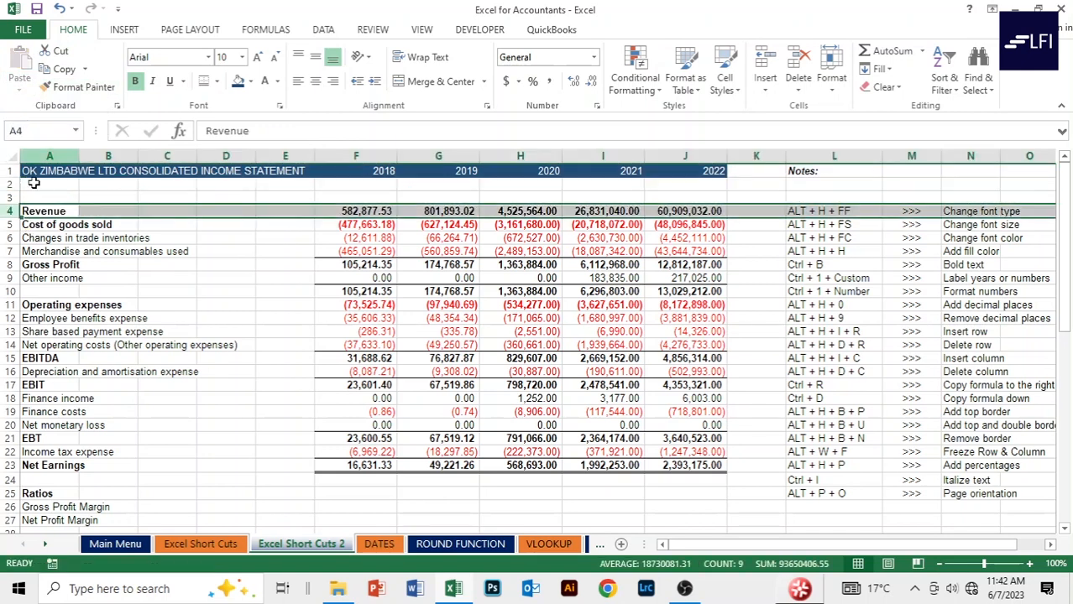
{"action": "left_click", "coordinate": [96, 198]}
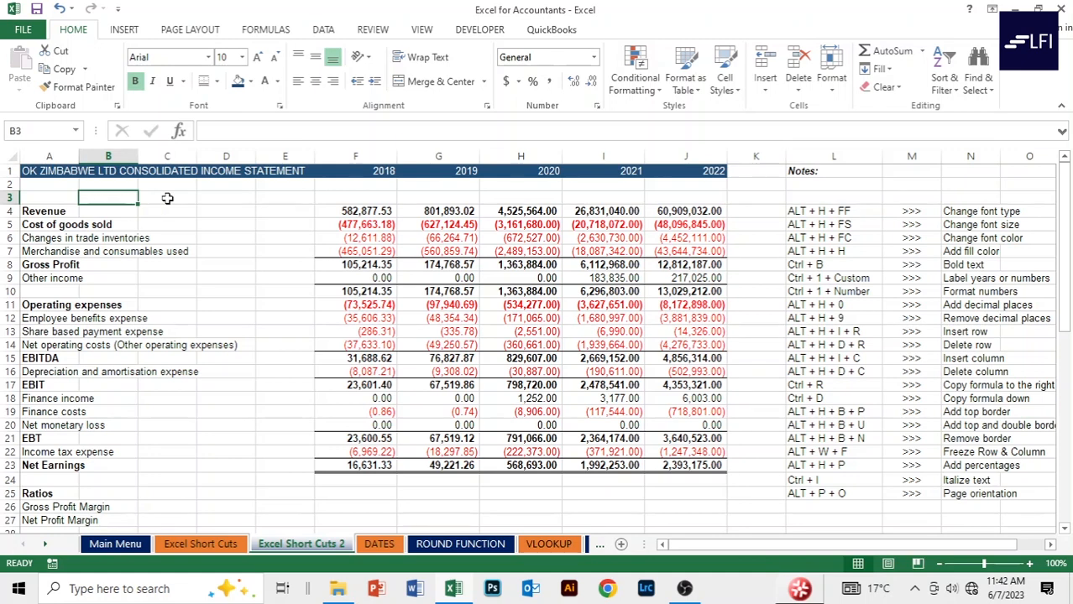
{"action": "left_click", "coordinate": [7, 197]}
{"action": "left_click", "coordinate": [174, 225]}
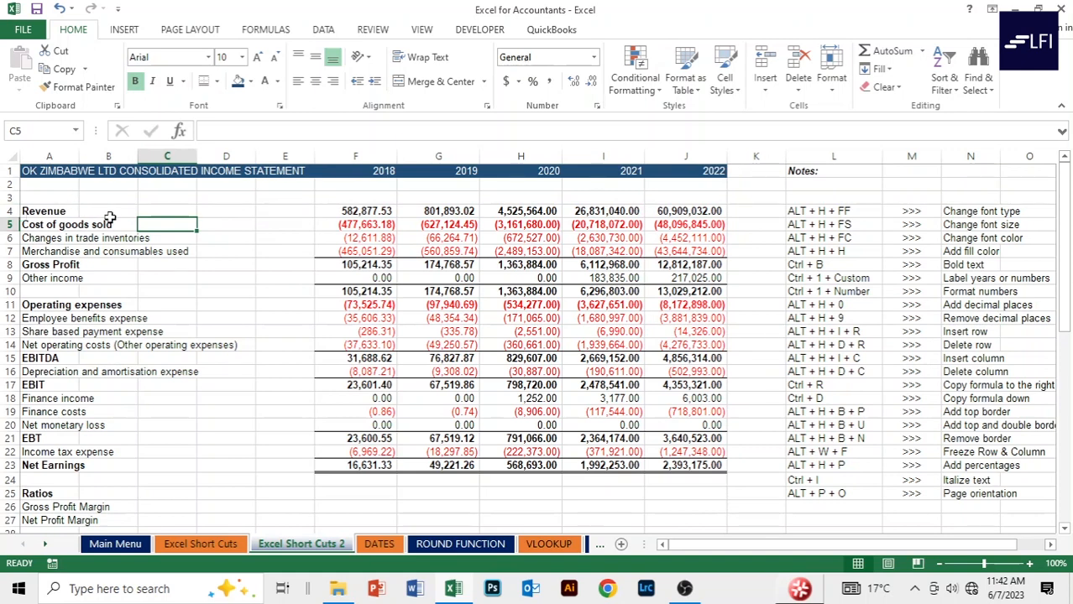
{"action": "key", "text": "shift+space"}
{"action": "key", "text": "ctrl+c"}
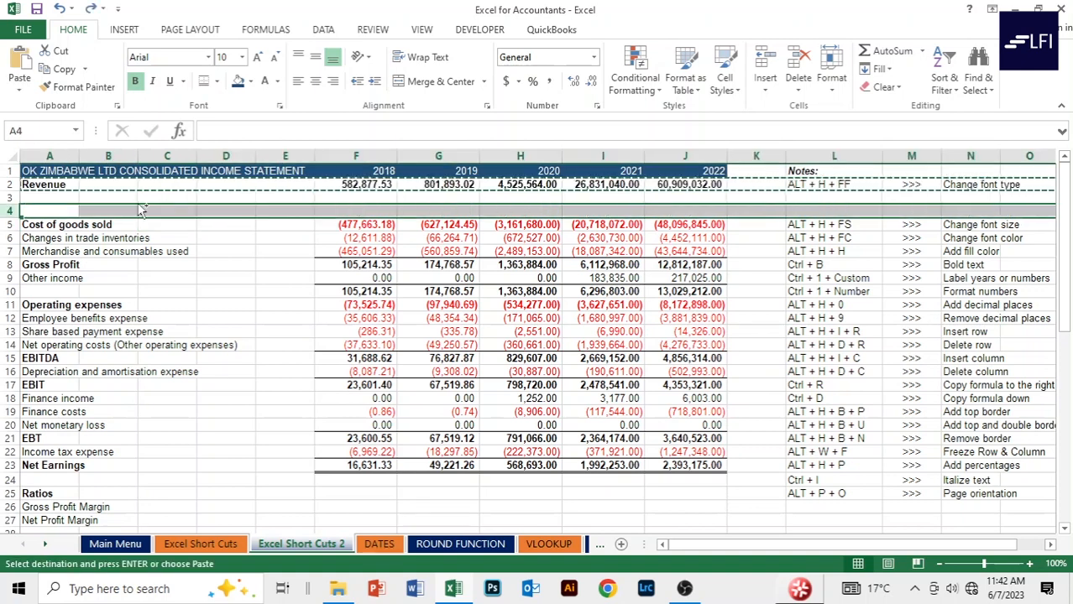
{"action": "key", "text": "ctrl+minus"}
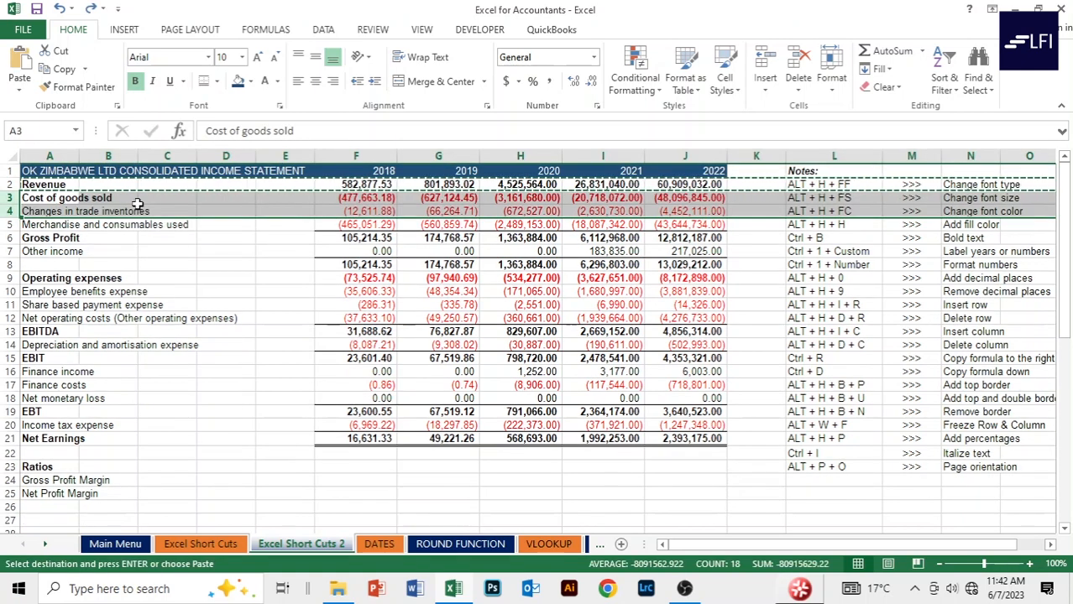
{"action": "key", "text": "Escape"}
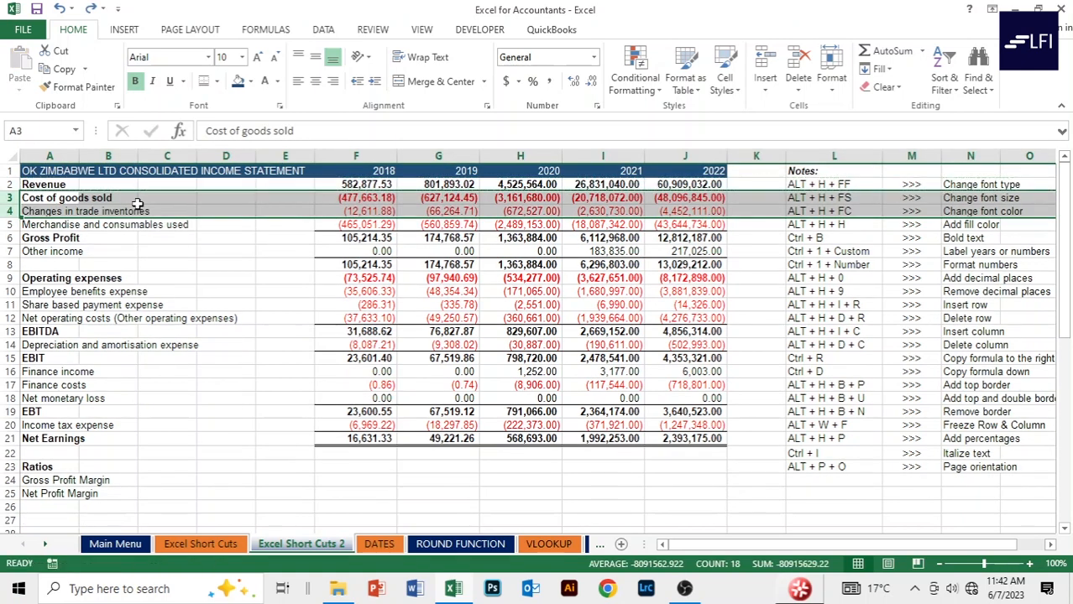
{"action": "left_click", "coordinate": [259, 250]}
{"action": "left_click", "coordinate": [231, 212]}
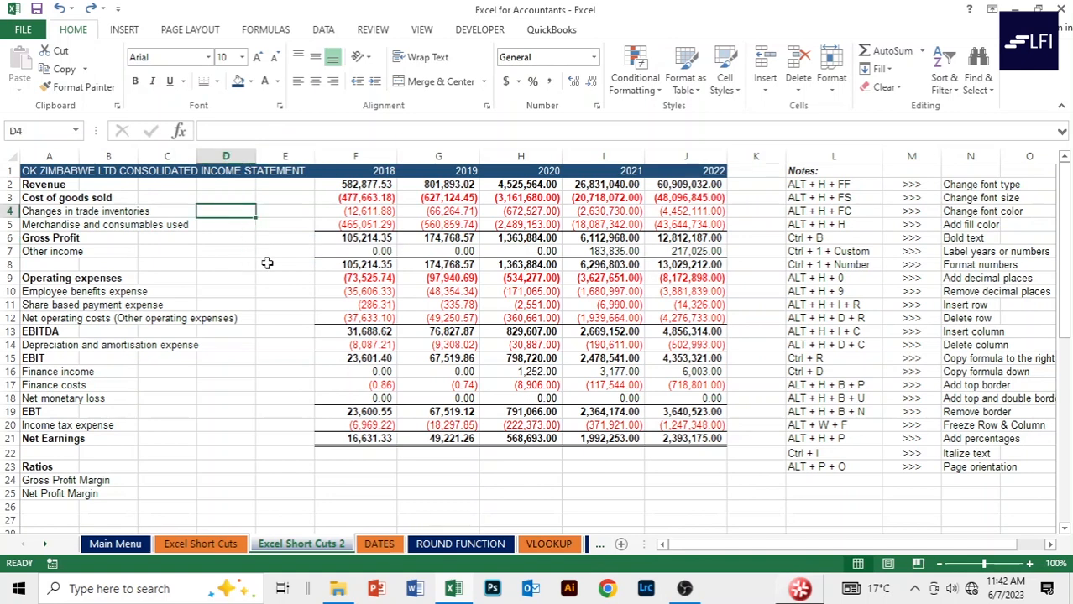
Select A3:A4 and insert two sheet rows above Cost of goods sold.
{"action": "left_click", "coordinate": [29, 194]}
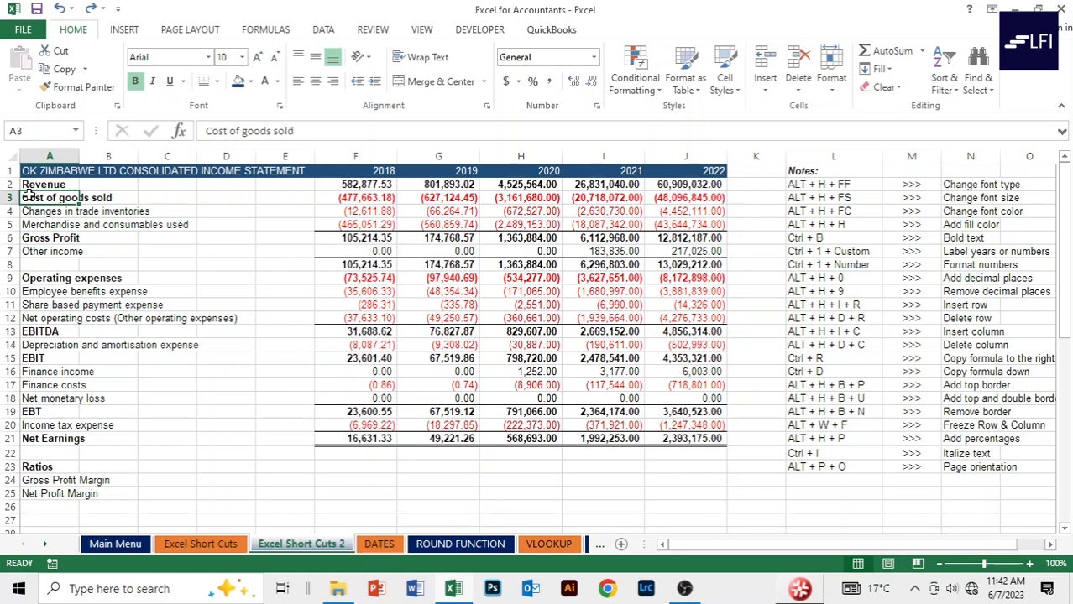
{"action": "left_click_drag", "start_coordinate": [29, 195], "coordinate": [34, 212]}
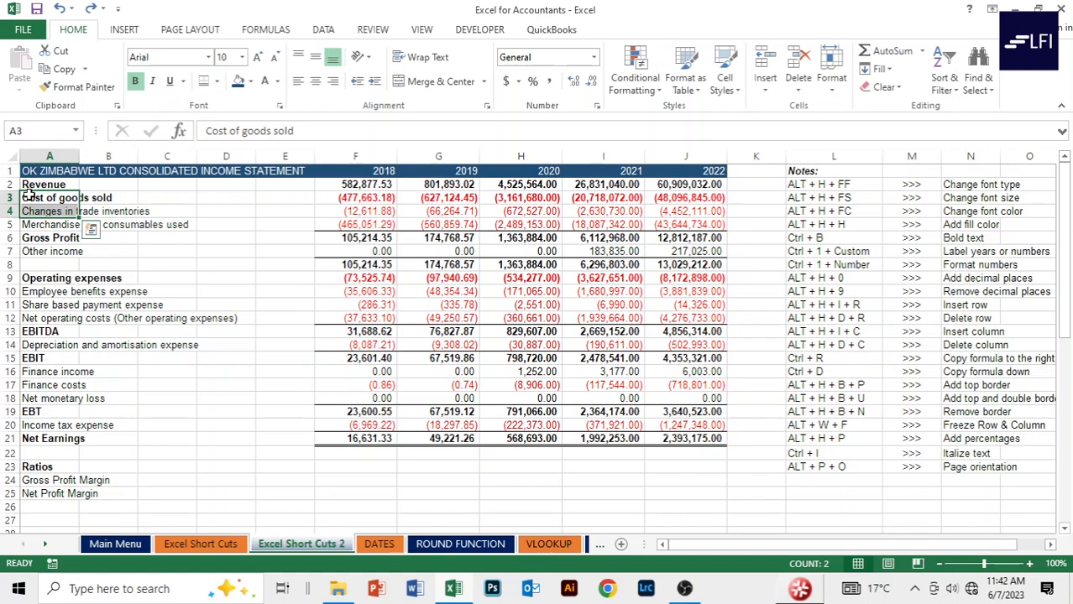
{"action": "key", "text": "alt"}
{"action": "key", "text": "h"}
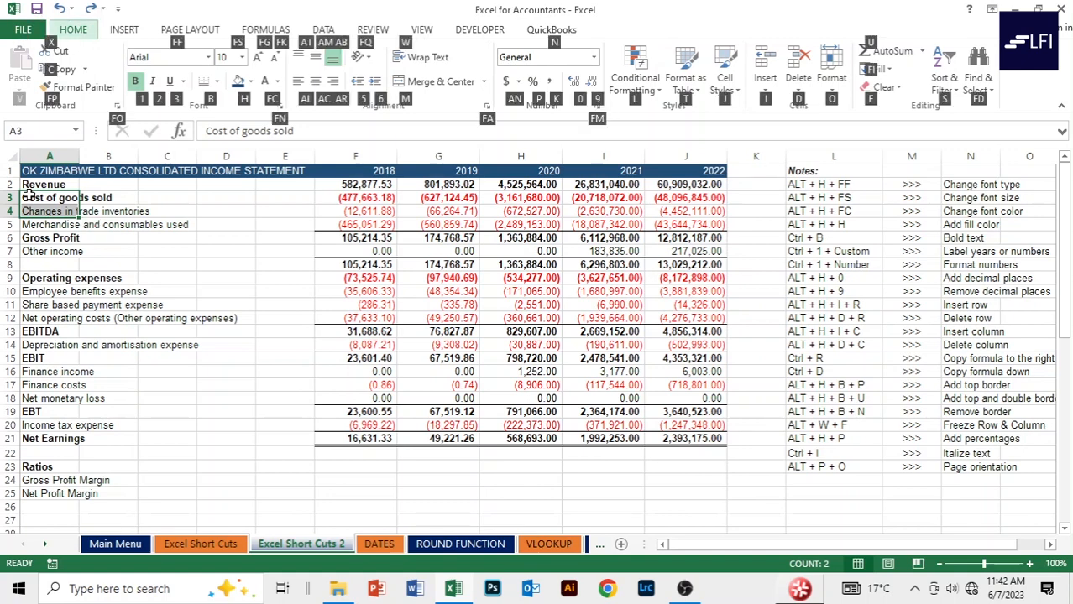
{"action": "key", "text": "i"}
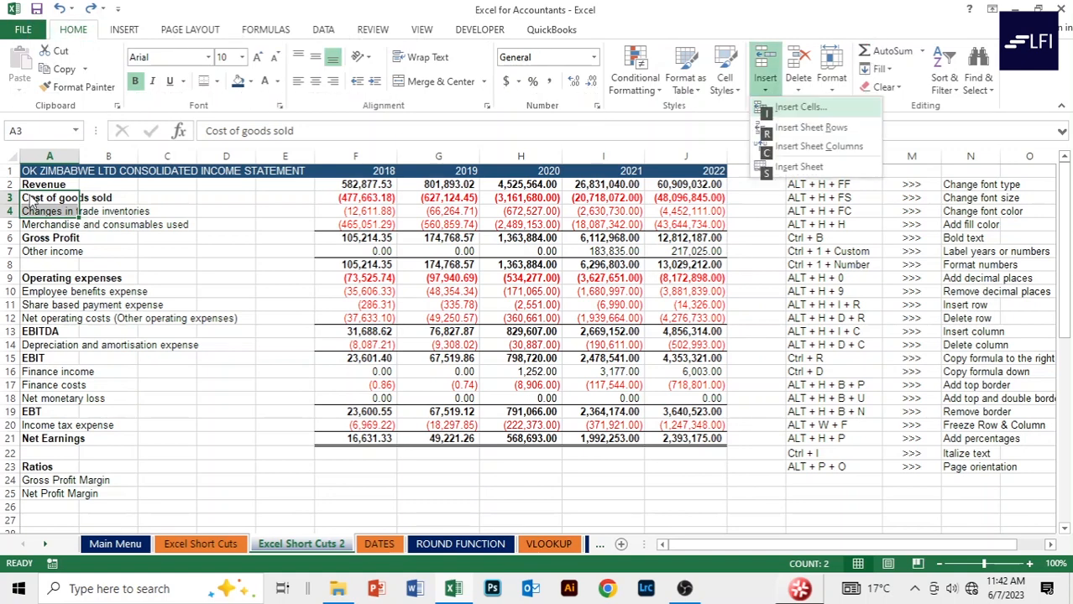
{"action": "key", "text": "r"}
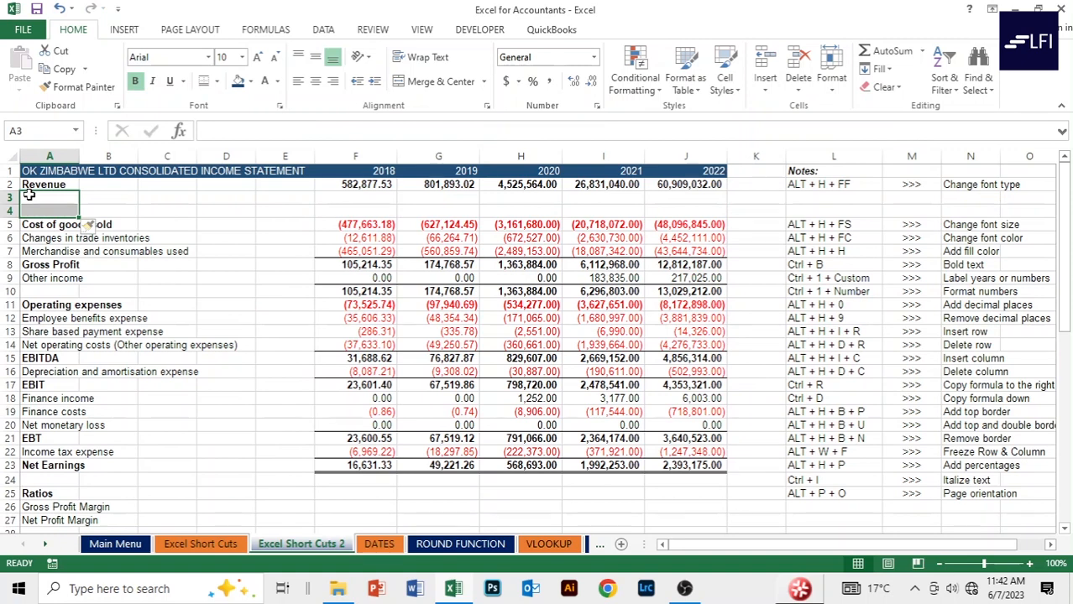
Check the two new empty rows below the Revenue label in A2.
{"action": "key", "text": "Down"}
{"action": "key", "text": "Down"}
{"action": "key", "text": "Up"}
{"action": "key", "text": "Up"}
{"action": "key", "text": "Up"}
{"action": "key", "text": "Down"}
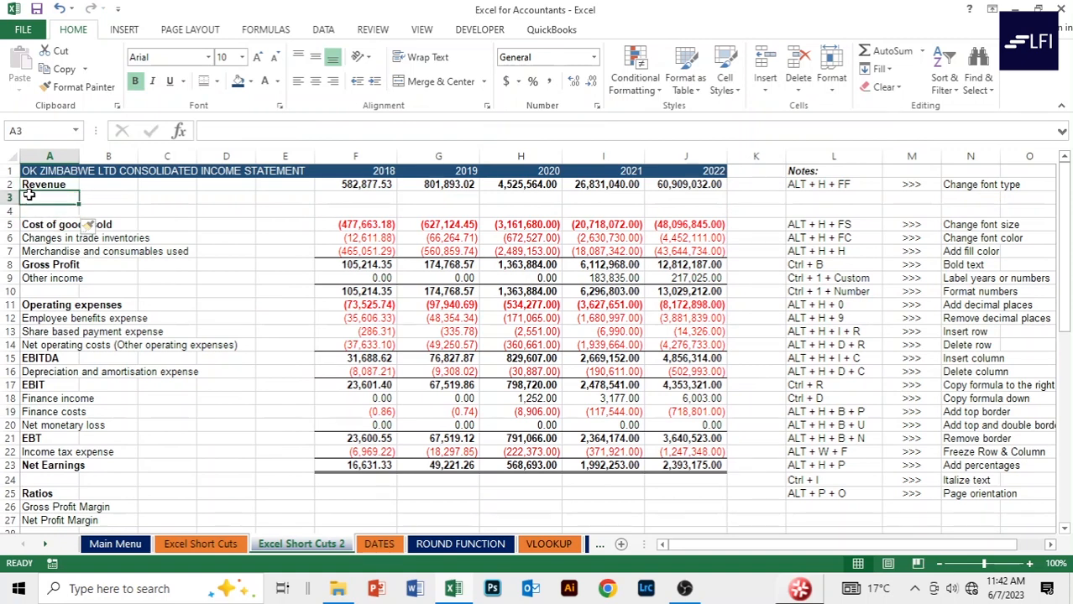
{"action": "key", "text": "Down"}
{"action": "key", "text": "Up"}
{"action": "key", "text": "Up"}
{"action": "key", "text": "Down"}
{"action": "key", "text": "Down"}
{"action": "key", "text": "Up"}
{"action": "key", "text": "Up"}
{"action": "key", "text": "Down"}
{"action": "key", "text": "Up"}
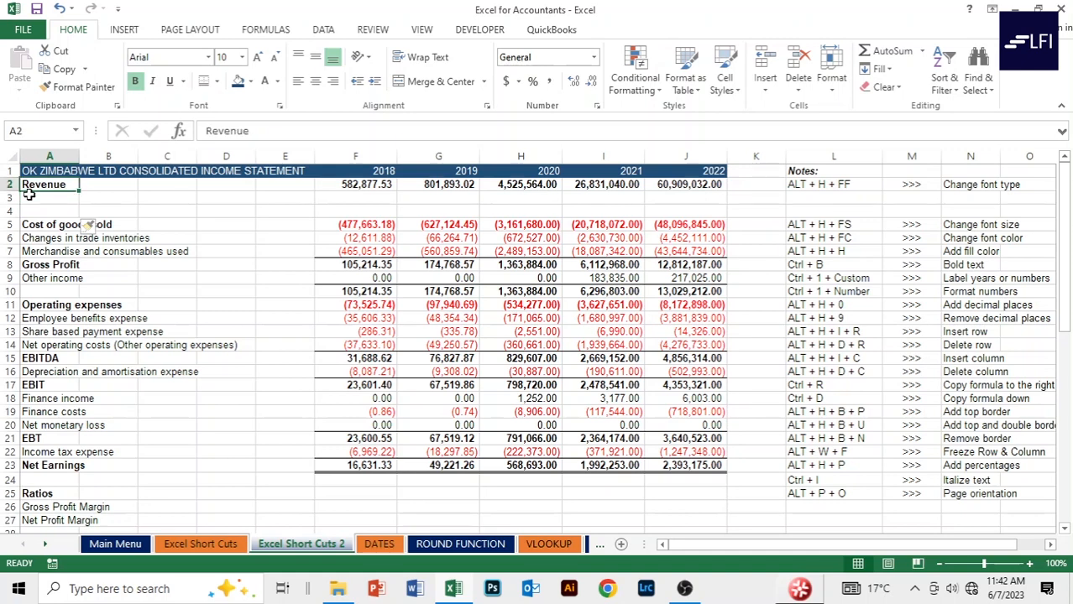
Move the Revenue row A2:J2 with its 2018–2022 figures down to row 4.
{"action": "key", "text": "shift+Right"}
{"action": "key", "text": "shift+Right"}
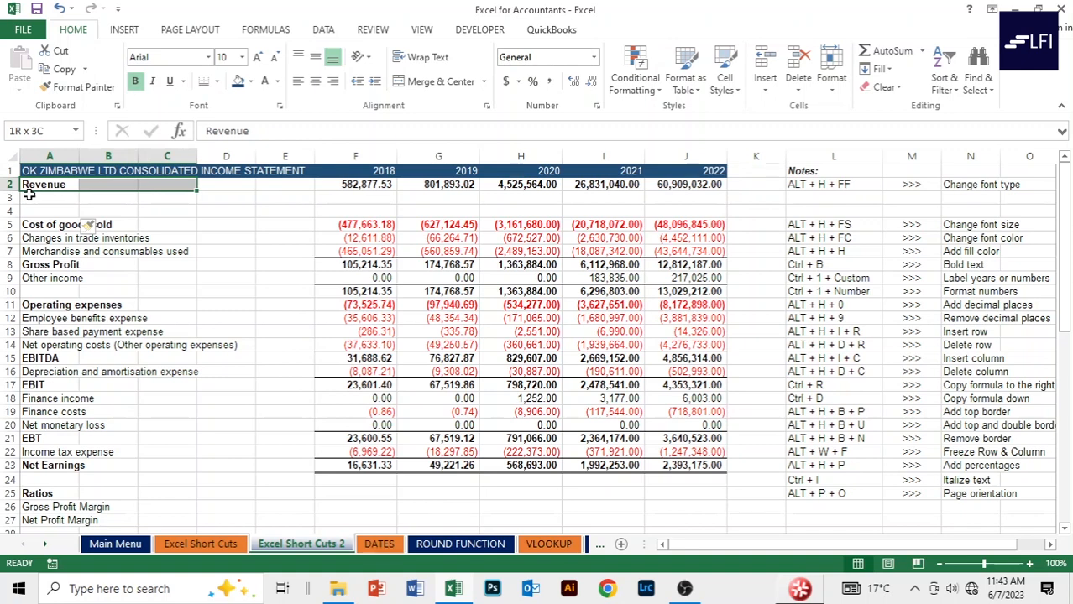
{"action": "key", "text": "shift+Right"}
{"action": "key", "text": "shift+Right"}
{"action": "key", "text": "shift+Right"}
{"action": "key", "text": "shift+Right"}
{"action": "key", "text": "shift+Right"}
{"action": "key", "text": "shift+Right"}
{"action": "key", "text": "shift+Right"}
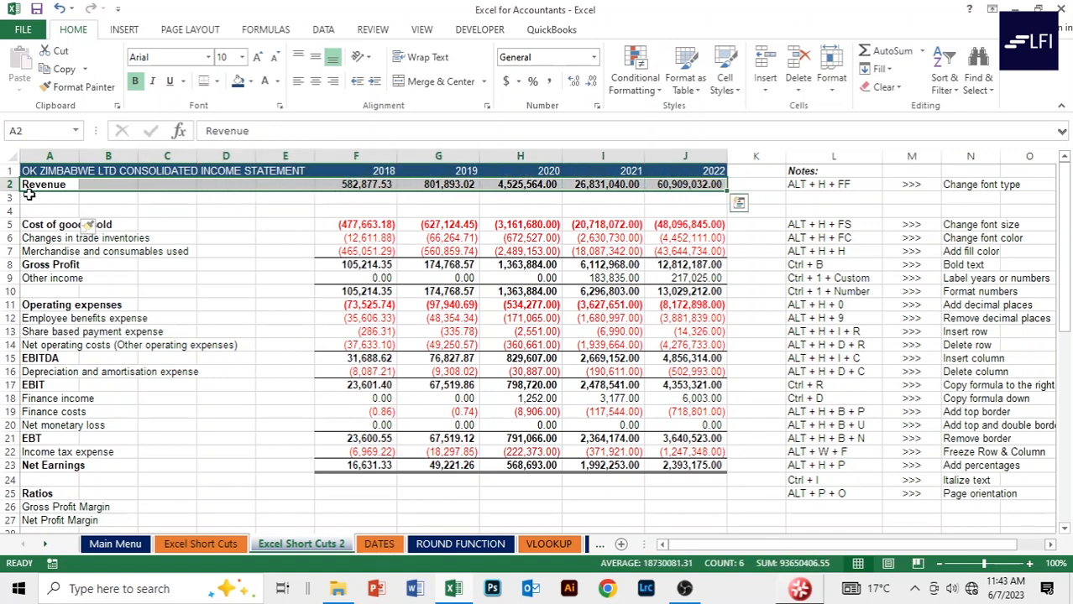
{"action": "key", "text": "ctrl+c"}
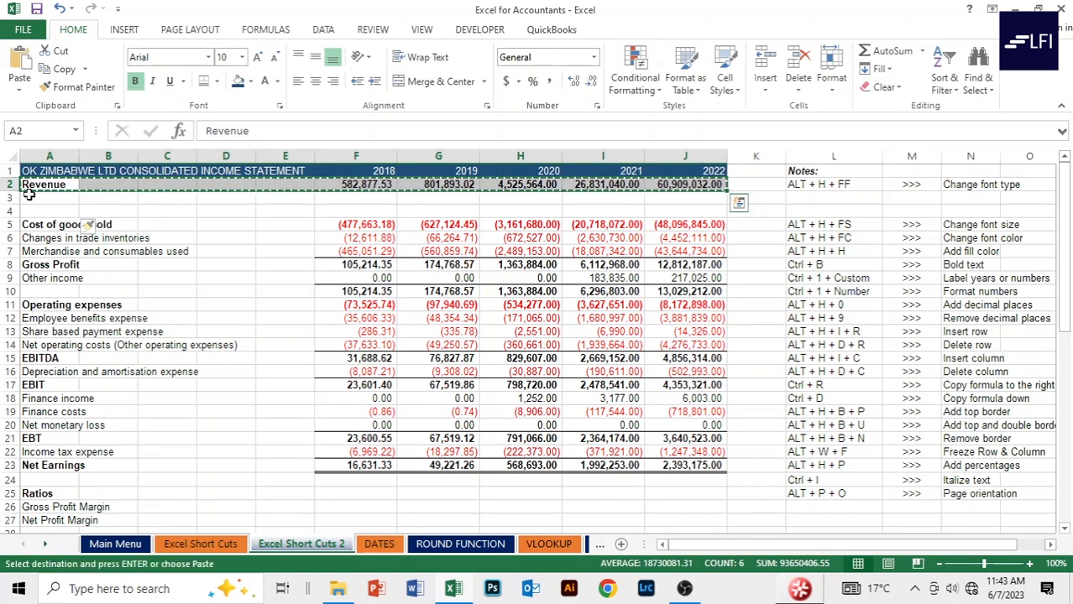
{"action": "key", "text": "Down"}
{"action": "key", "text": "Down"}
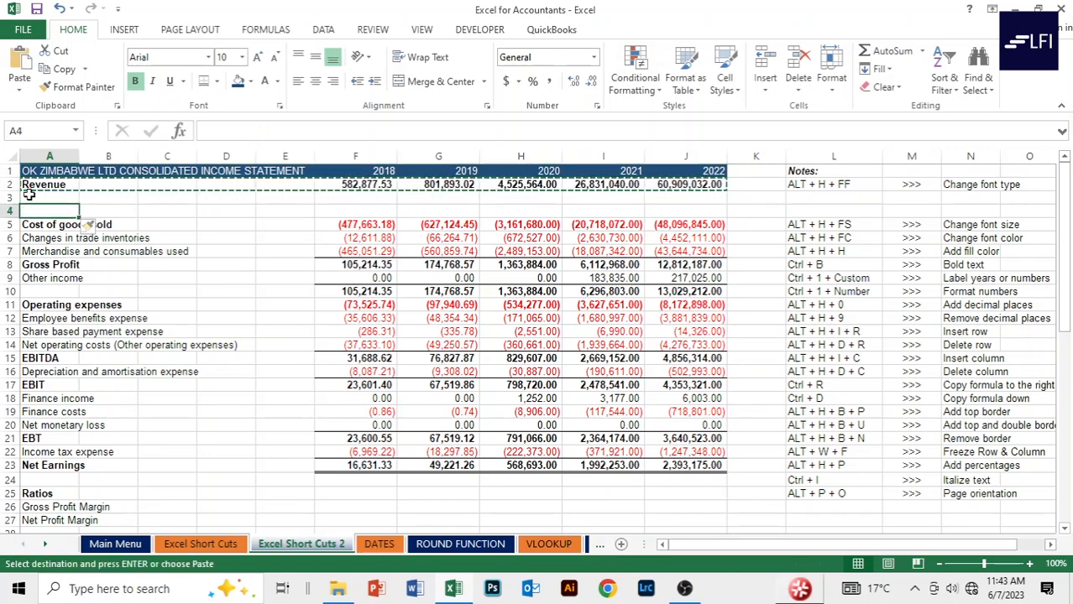
{"action": "key", "text": "ctrl+v"}
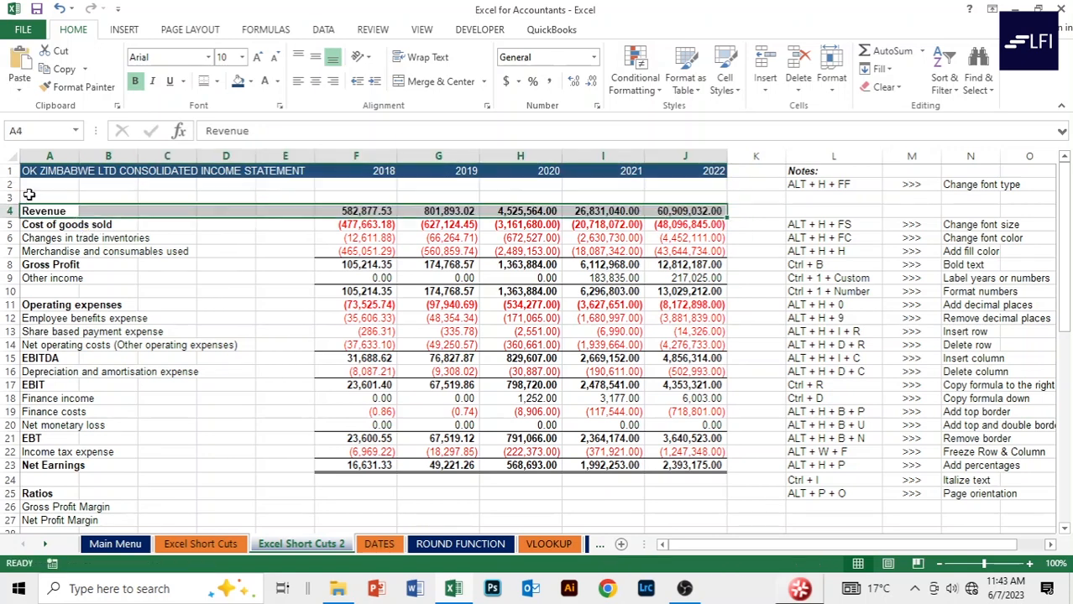
Check the emptied rows above Revenue and the ratio rows, ending at F26 for the 2018 margin.
{"action": "key", "text": "Up"}
{"action": "key", "text": "Up"}
{"action": "key", "text": "Up"}
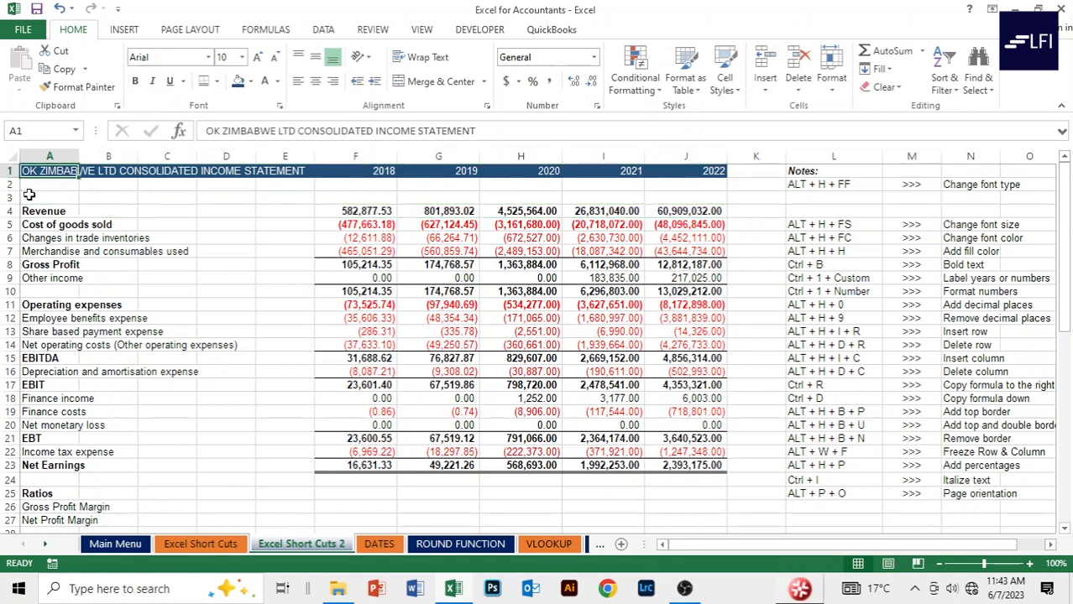
{"action": "key", "text": "Down"}
{"action": "key", "text": "Down"}
{"action": "key", "text": "Down"}
{"action": "key", "text": "Down"}
{"action": "key", "text": "Down"}
{"action": "key", "text": "Down"}
{"action": "key", "text": "Down"}
{"action": "key", "text": "Down"}
{"action": "key", "text": "Down"}
{"action": "key", "text": "Down"}
{"action": "key", "text": "Down"}
{"action": "key", "text": "Down"}
{"action": "key", "text": "Down"}
{"action": "key", "text": "Down"}
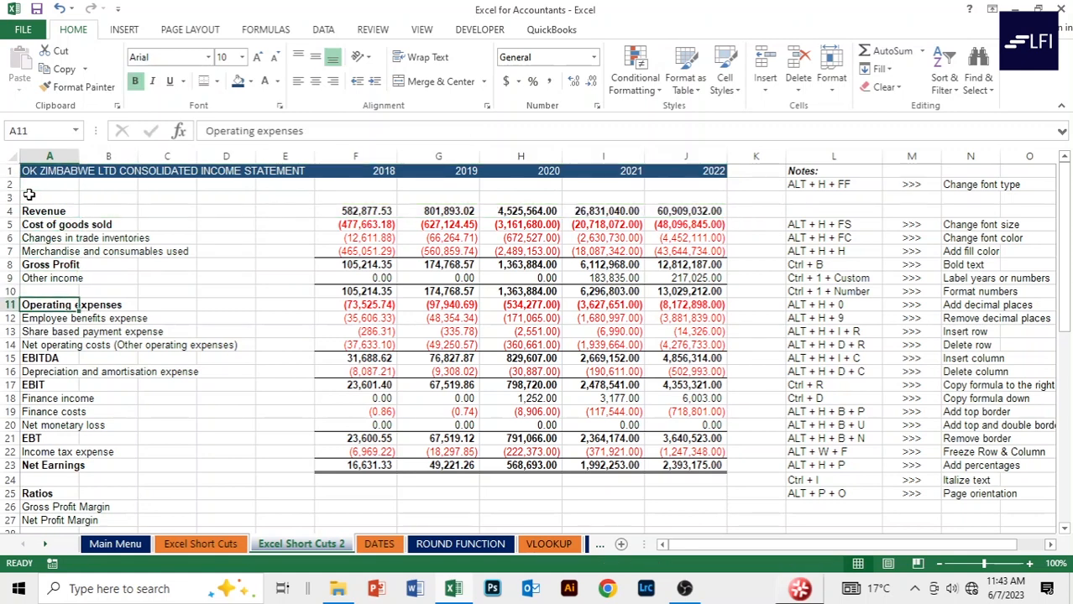
{"action": "key", "text": "Up"}
{"action": "key", "text": "Up"}
{"action": "key", "text": "Up"}
{"action": "key", "text": "Up"}
{"action": "key", "text": "Up"}
{"action": "key", "text": "Up"}
{"action": "key", "text": "Up"}
{"action": "key", "text": "Up"}
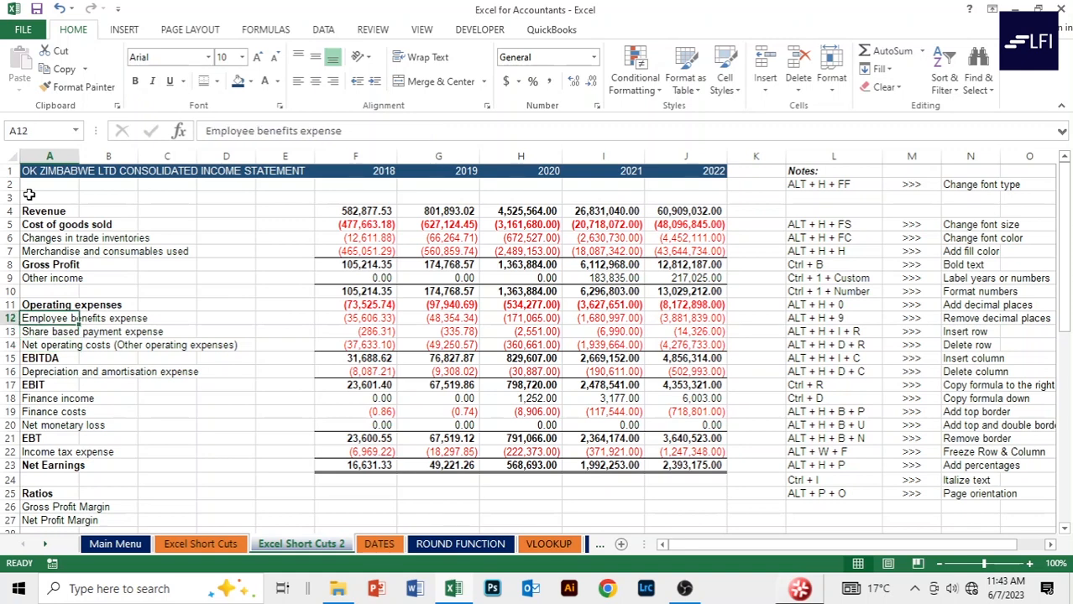
{"action": "key", "text": "Up"}
{"action": "key", "text": "Up"}
{"action": "key", "text": "Up"}
{"action": "key", "text": "Up"}
{"action": "key", "text": "Up"}
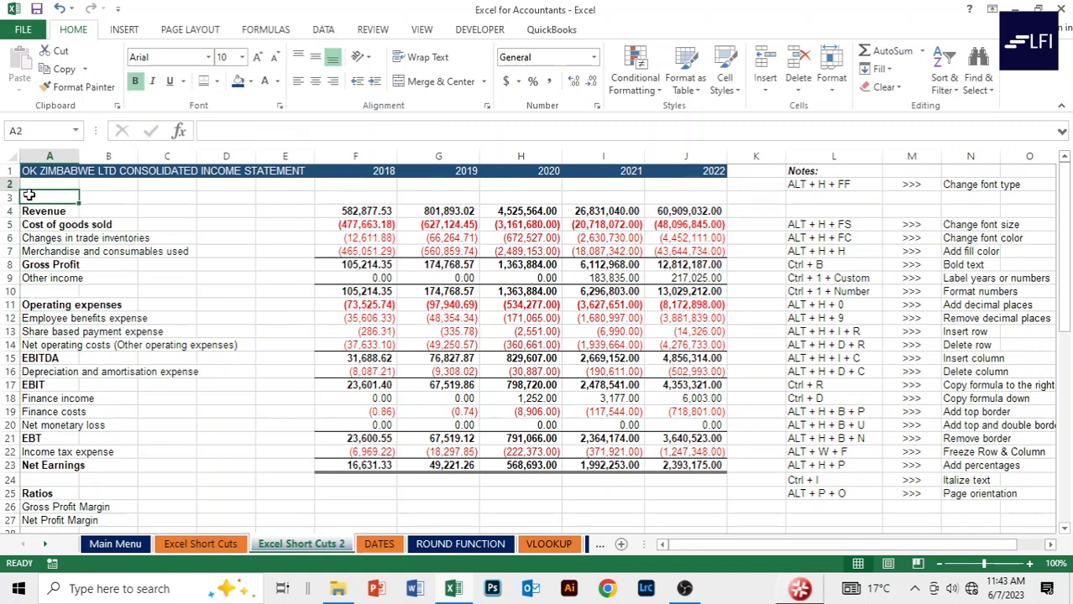
{"action": "key", "text": "Down"}
{"action": "key", "text": "Down"}
{"action": "key", "text": "Up"}
{"action": "key", "text": "Up"}
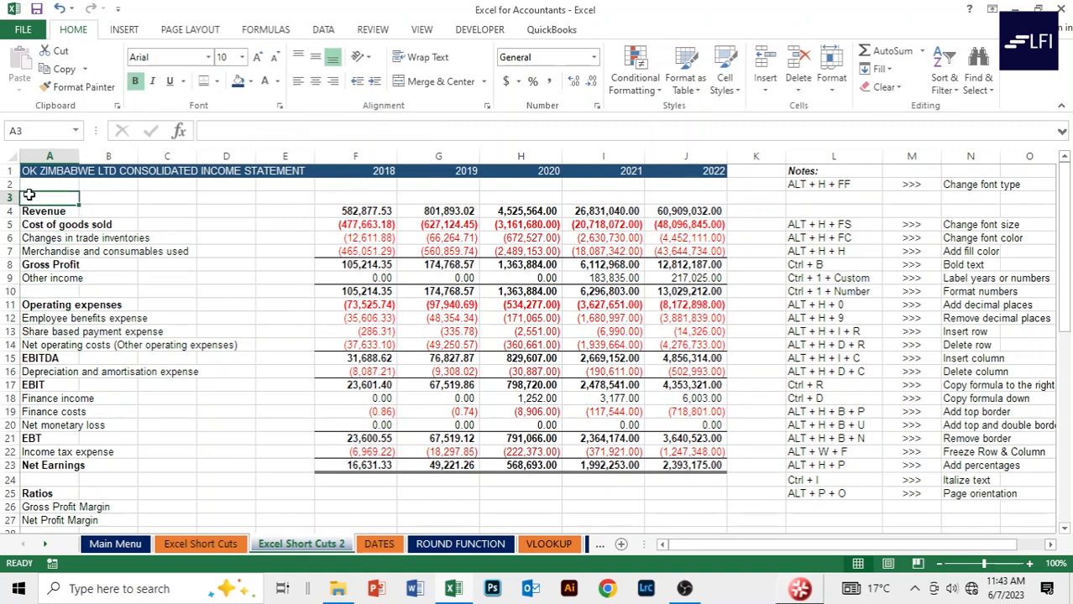
{"action": "key", "text": "Right"}
{"action": "key", "text": "Right"}
{"action": "key", "text": "Right"}
{"action": "key", "text": "Right"}
{"action": "key", "text": "Right"}
{"action": "key", "text": "Right"}
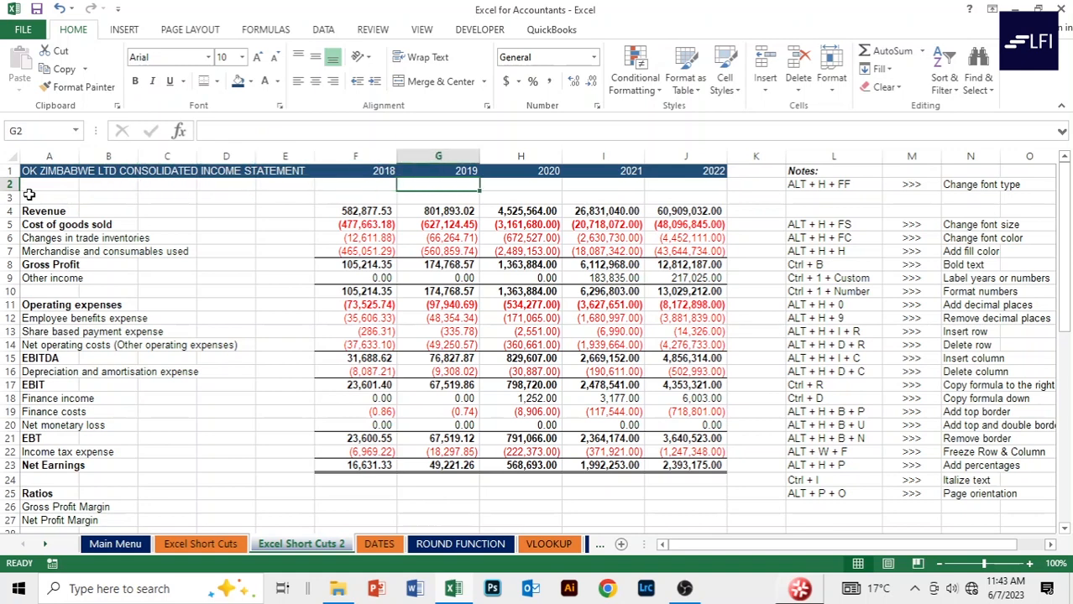
{"action": "key", "text": "Down"}
{"action": "key", "text": "Down"}
{"action": "key", "text": "Down"}
{"action": "key", "text": "Down"}
{"action": "key", "text": "Down"}
{"action": "key", "text": "Down"}
{"action": "key", "text": "Down"}
{"action": "key", "text": "Down"}
{"action": "key", "text": "Down"}
{"action": "key", "text": "Down"}
{"action": "key", "text": "Down"}
{"action": "key", "text": "Down"}
{"action": "key", "text": "Down"}
{"action": "key", "text": "Down"}
{"action": "key", "text": "Down"}
{"action": "key", "text": "Down"}
{"action": "key", "text": "Down"}
{"action": "key", "text": "Down"}
{"action": "key", "text": "Down"}
{"action": "key", "text": "Down"}
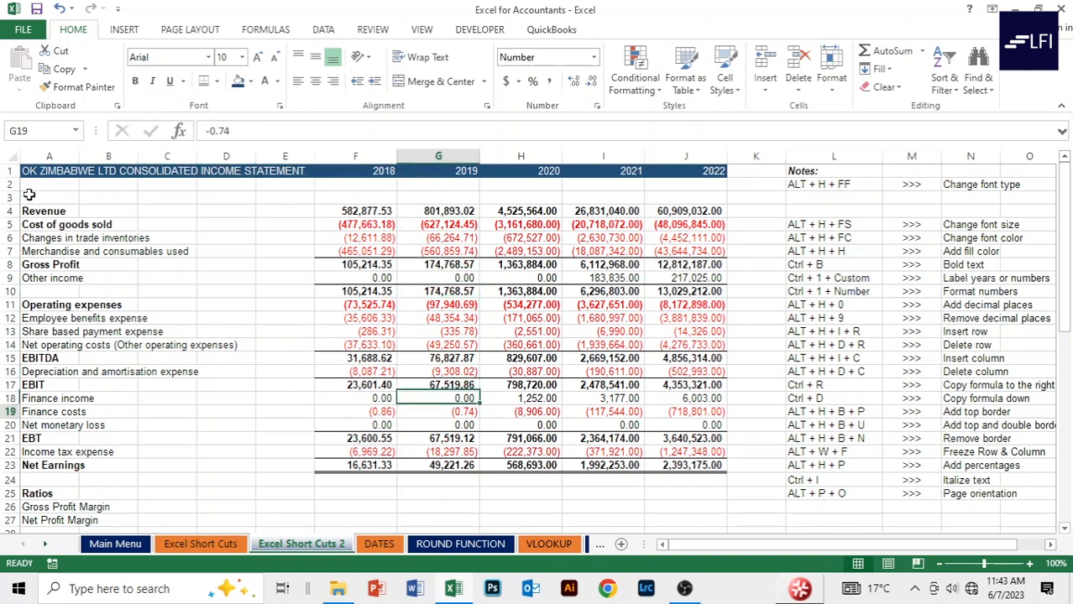
{"action": "key", "text": "Down"}
{"action": "key", "text": "Down"}
{"action": "key", "text": "Down"}
{"action": "key", "text": "Up"}
{"action": "key", "text": "Up"}
{"action": "key", "text": "Up"}
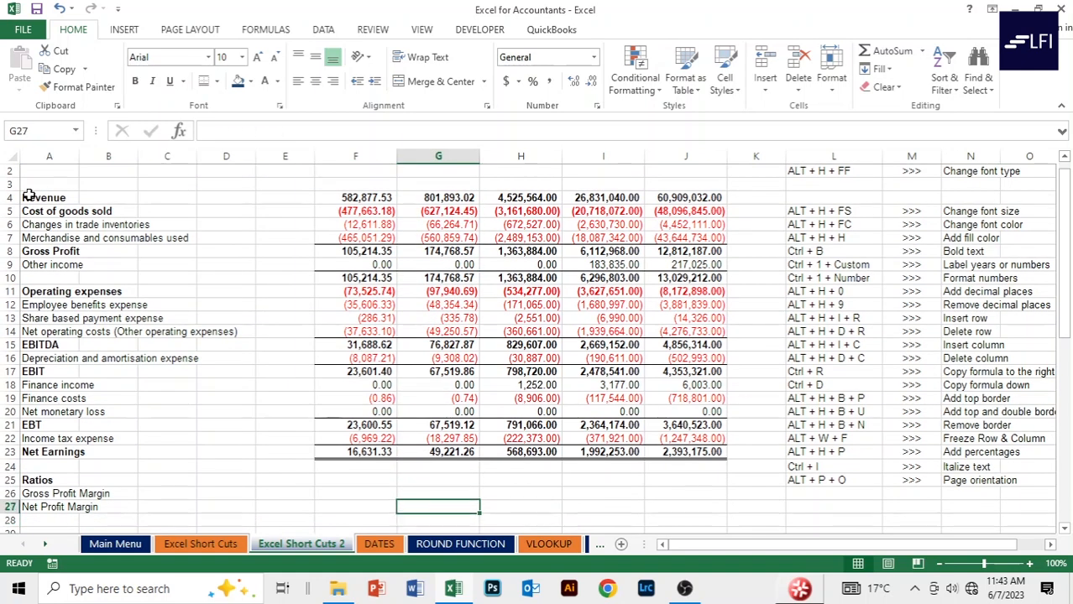
{"action": "key", "text": "Up"}
{"action": "key", "text": "Up"}
{"action": "key", "text": "Up"}
{"action": "key", "text": "Up"}
{"action": "key", "text": "Up"}
{"action": "key", "text": "Up"}
{"action": "key", "text": "Up"}
{"action": "key", "text": "Up"}
{"action": "key", "text": "Up"}
{"action": "key", "text": "Up"}
{"action": "key", "text": "Up"}
{"action": "key", "text": "Up"}
{"action": "key", "text": "Up"}
{"action": "key", "text": "Up"}
{"action": "key", "text": "Up"}
{"action": "key", "text": "Up"}
{"action": "key", "text": "Up"}
{"action": "key", "text": "Up"}
{"action": "key", "text": "Up"}
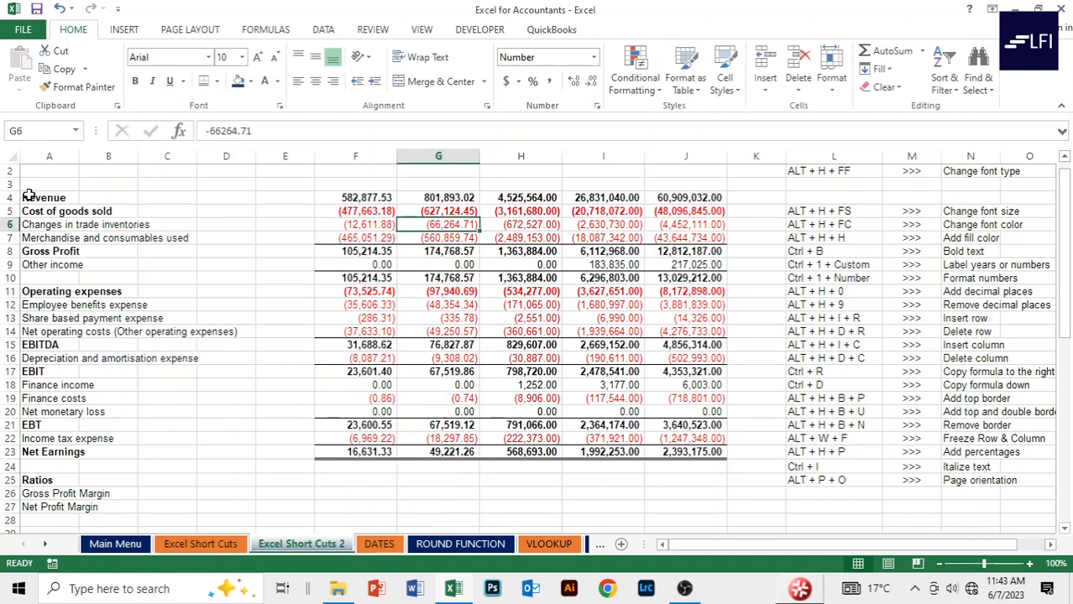
{"action": "key", "text": "Up"}
{"action": "key", "text": "Up"}
{"action": "key", "text": "Up"}
{"action": "key", "text": "Up"}
{"action": "key", "text": "Up"}
{"action": "key", "text": "Down"}
{"action": "key", "text": "Down"}
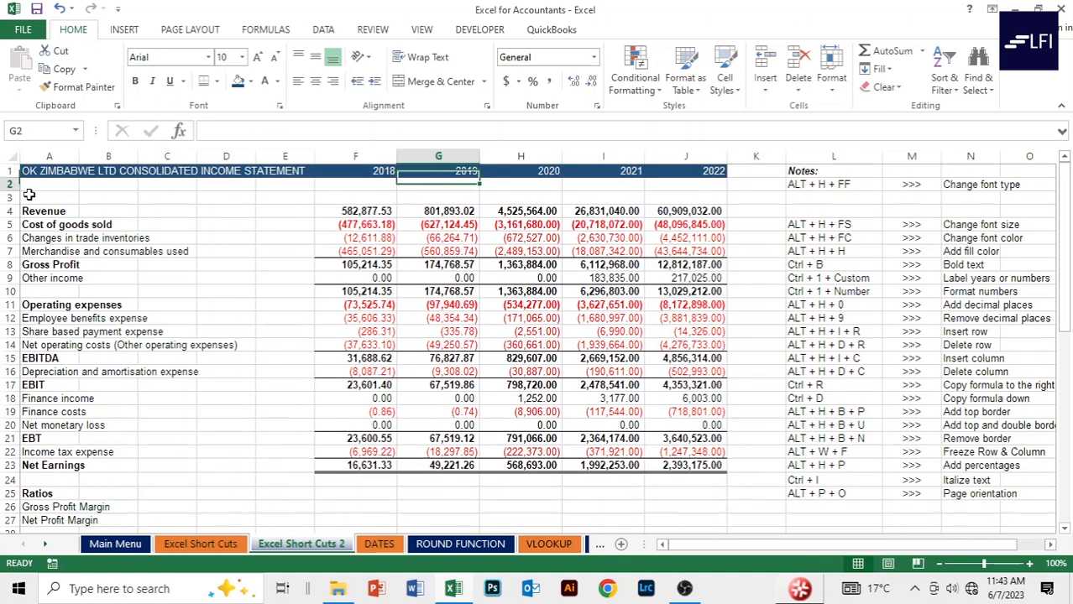
{"action": "key", "text": "Down"}
{"action": "key", "text": "Down"}
{"action": "key", "text": "Down"}
{"action": "key", "text": "Down"}
{"action": "key", "text": "Down"}
{"action": "key", "text": "Down"}
{"action": "key", "text": "Down"}
{"action": "key", "text": "Down"}
{"action": "key", "text": "Down"}
{"action": "key", "text": "Down"}
{"action": "key", "text": "Down"}
{"action": "key", "text": "Down"}
{"action": "key", "text": "Down"}
{"action": "key", "text": "Down"}
{"action": "key", "text": "Down"}
{"action": "key", "text": "Down"}
{"action": "key", "text": "Down"}
{"action": "key", "text": "Down"}
{"action": "key", "text": "Down"}
{"action": "key", "text": "Down"}
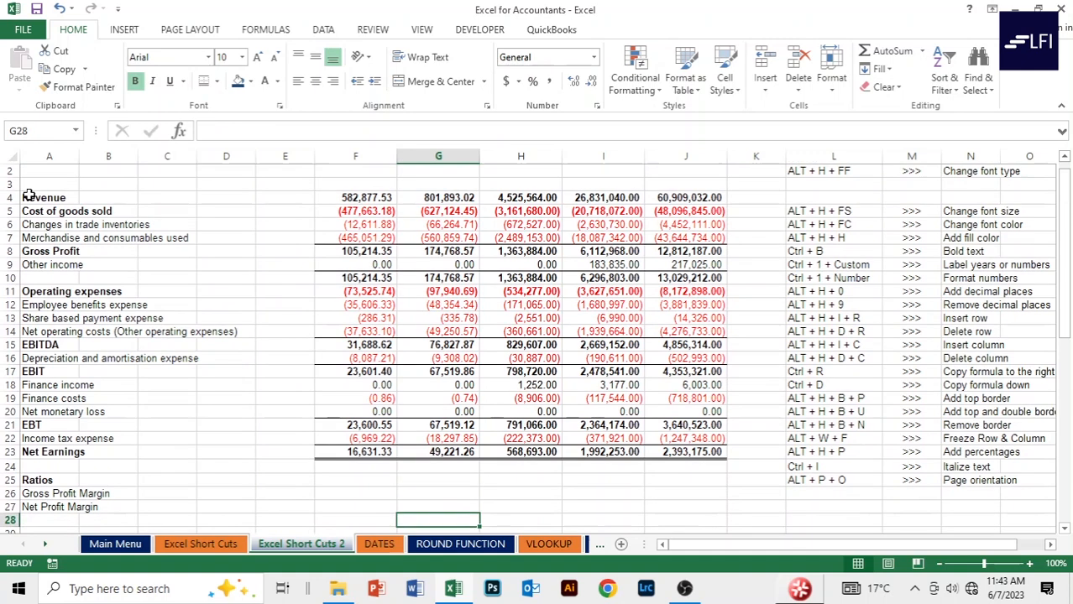
{"action": "key", "text": "Up"}
{"action": "key", "text": "Up"}
{"action": "key", "text": "Left"}
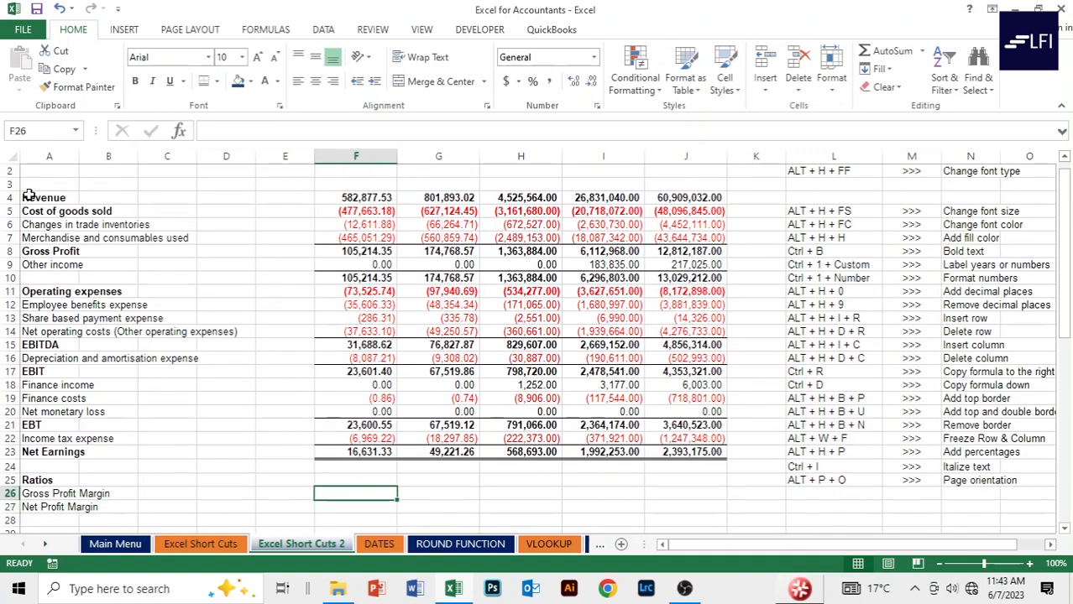
Enter =F8/F4 in F26 and fill it right through J26 for 2018–2022.
{"action": "type", "text": "="}
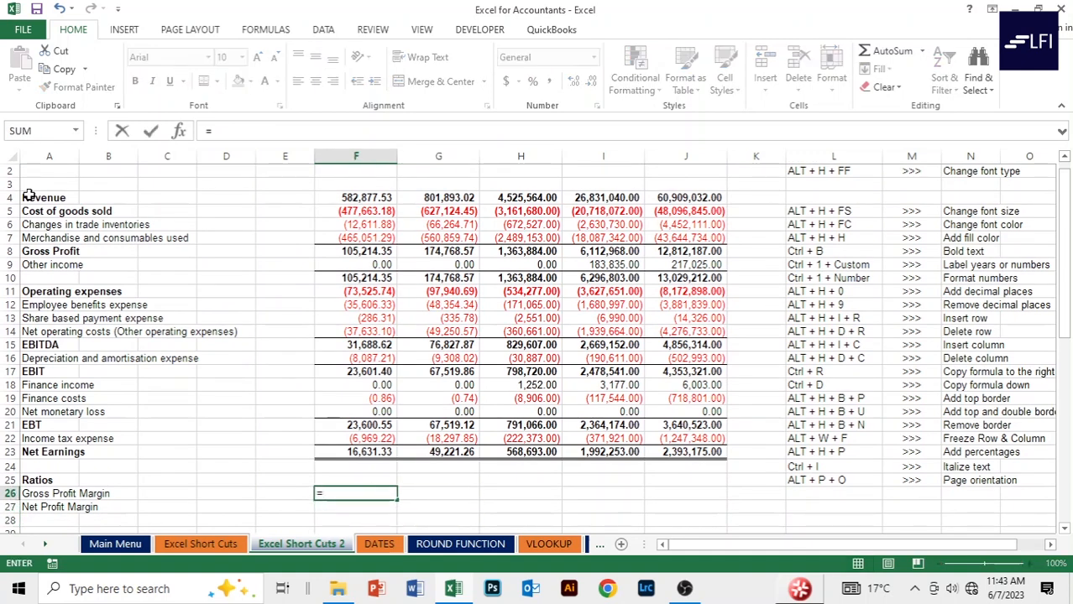
{"action": "key", "text": "Up"}
{"action": "key", "text": "Up"}
{"action": "key", "text": "Up"}
{"action": "key", "text": "Up"}
{"action": "key", "text": "Up"}
{"action": "key", "text": "Up"}
{"action": "key", "text": "Up"}
{"action": "key", "text": "Up"}
{"action": "key", "text": "Up"}
{"action": "key", "text": "Up"}
{"action": "key", "text": "Up"}
{"action": "key", "text": "Up"}
{"action": "key", "text": "Up"}
{"action": "key", "text": "Up"}
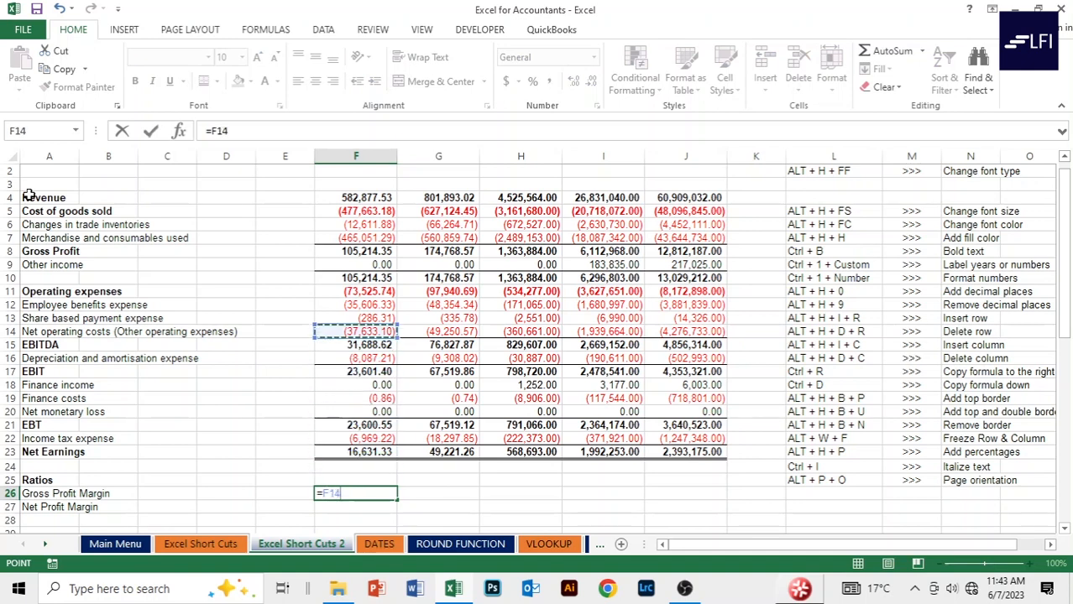
{"action": "key", "text": "Up"}
{"action": "key", "text": "Up"}
{"action": "key", "text": "Up"}
{"action": "key", "text": "Up"}
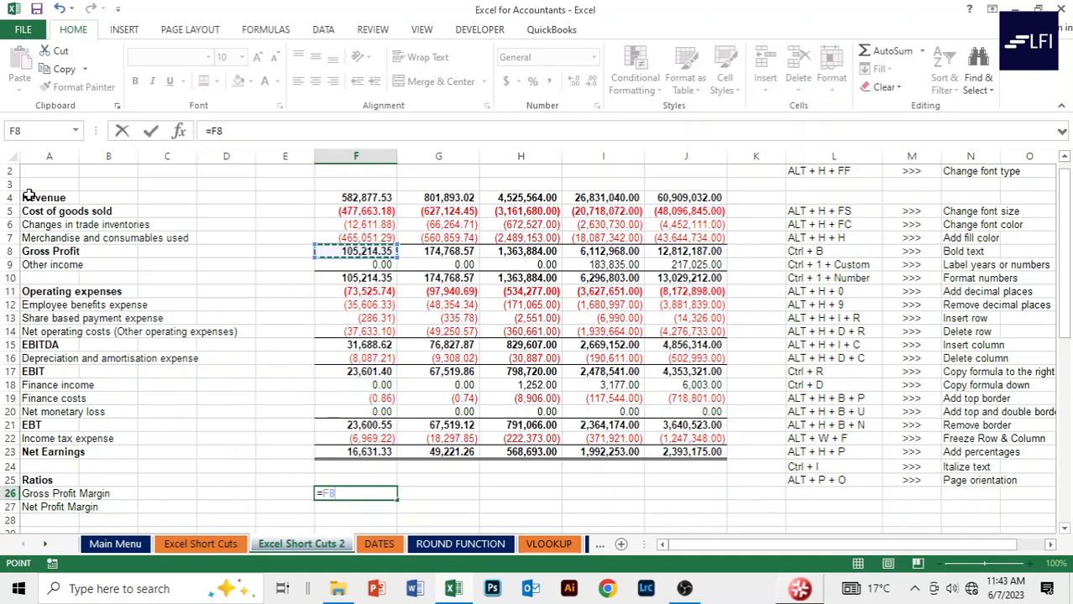
{"action": "type", "text": "/"}
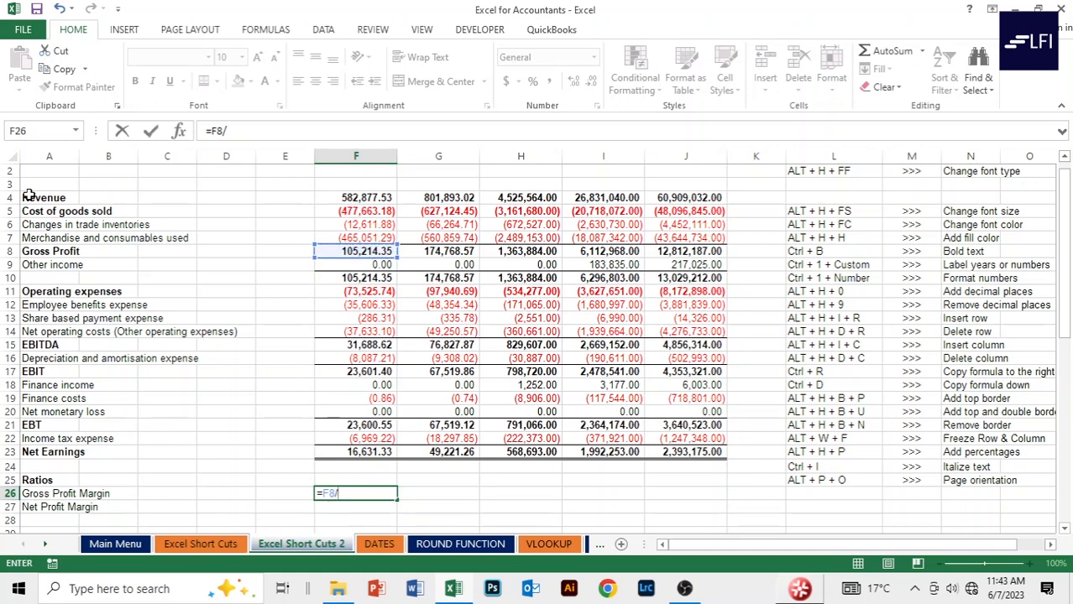
{"action": "key", "text": "Up"}
{"action": "key", "text": "Up"}
{"action": "key", "text": "Up"}
{"action": "key", "text": "Up"}
{"action": "key", "text": "Up"}
{"action": "key", "text": "Up"}
{"action": "key", "text": "Up"}
{"action": "key", "text": "Up"}
{"action": "key", "text": "Up"}
{"action": "key", "text": "Up"}
{"action": "key", "text": "Up"}
{"action": "key", "text": "Up"}
{"action": "key", "text": "Up"}
{"action": "key", "text": "Up"}
{"action": "key", "text": "Up"}
{"action": "key", "text": "Up"}
{"action": "key", "text": "Up"}
{"action": "key", "text": "Up"}
{"action": "key", "text": "Up"}
{"action": "key", "text": "Up"}
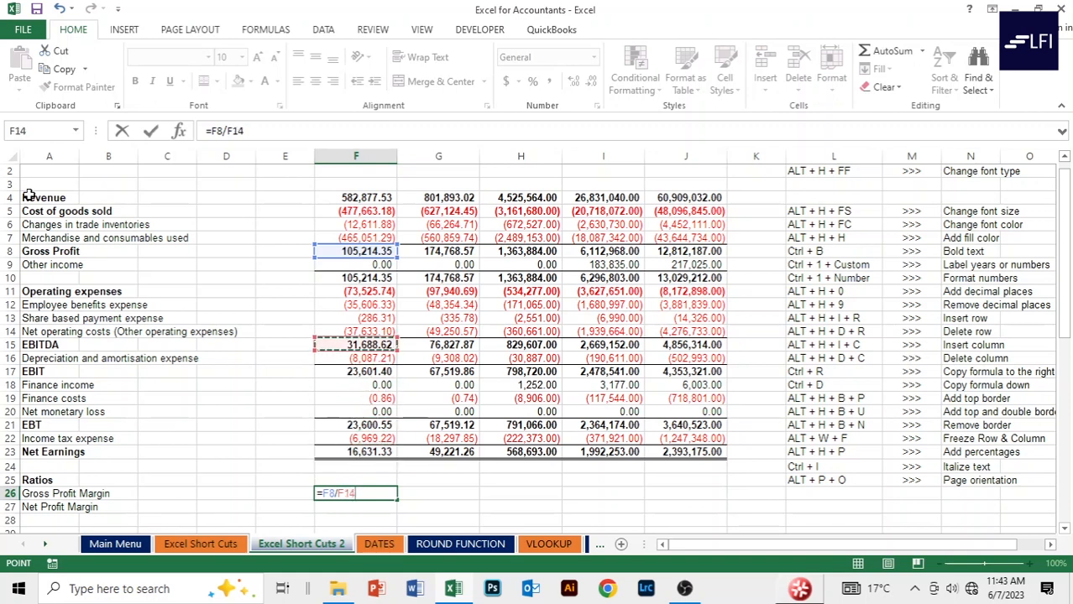
{"action": "key", "text": "Return"}
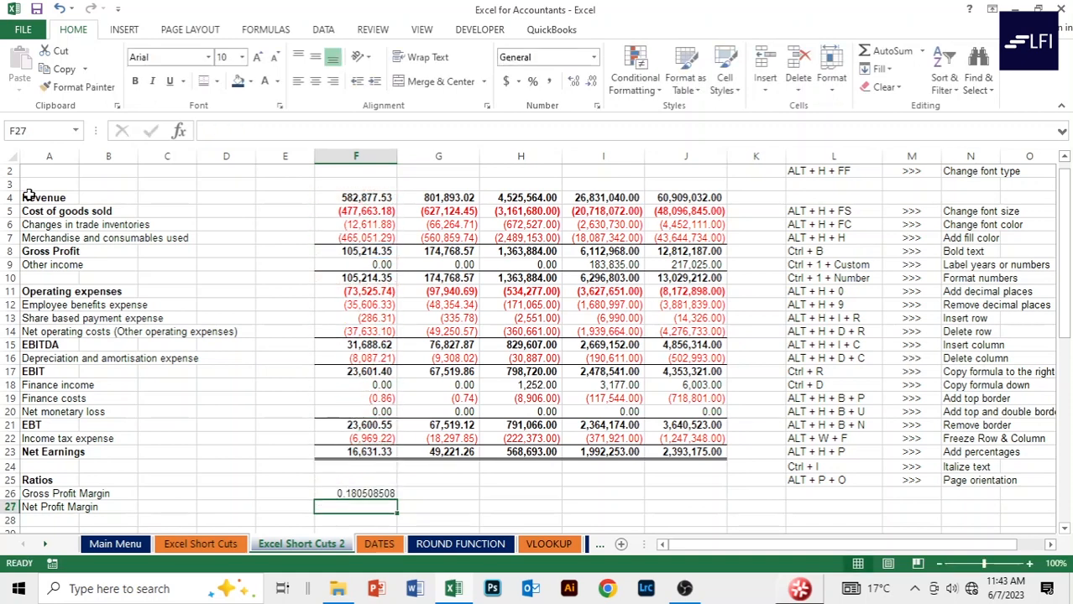
{"action": "key", "text": "Up"}
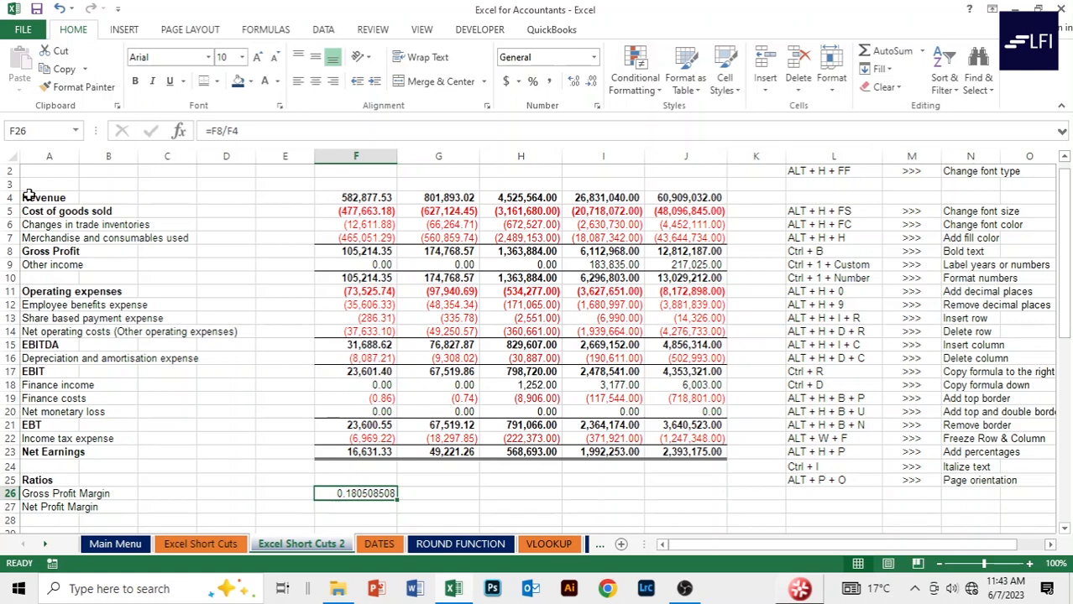
{"action": "key", "text": "shift+Right"}
{"action": "key", "text": "shift+Right"}
{"action": "key", "text": "shift+Right"}
{"action": "key", "text": "shift+Right"}
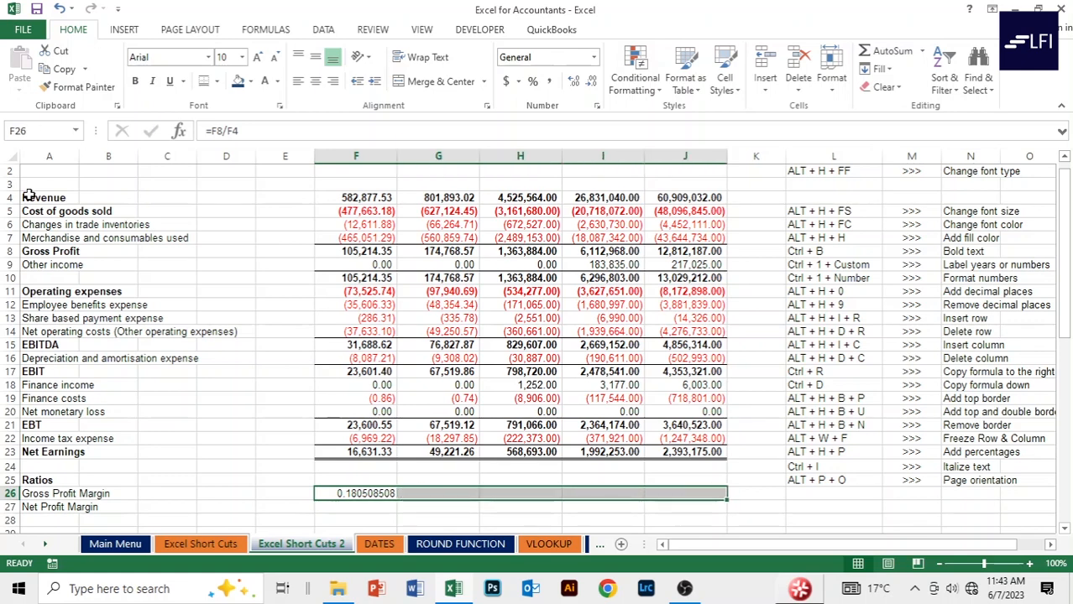
{"action": "key", "text": "ctrl+r"}
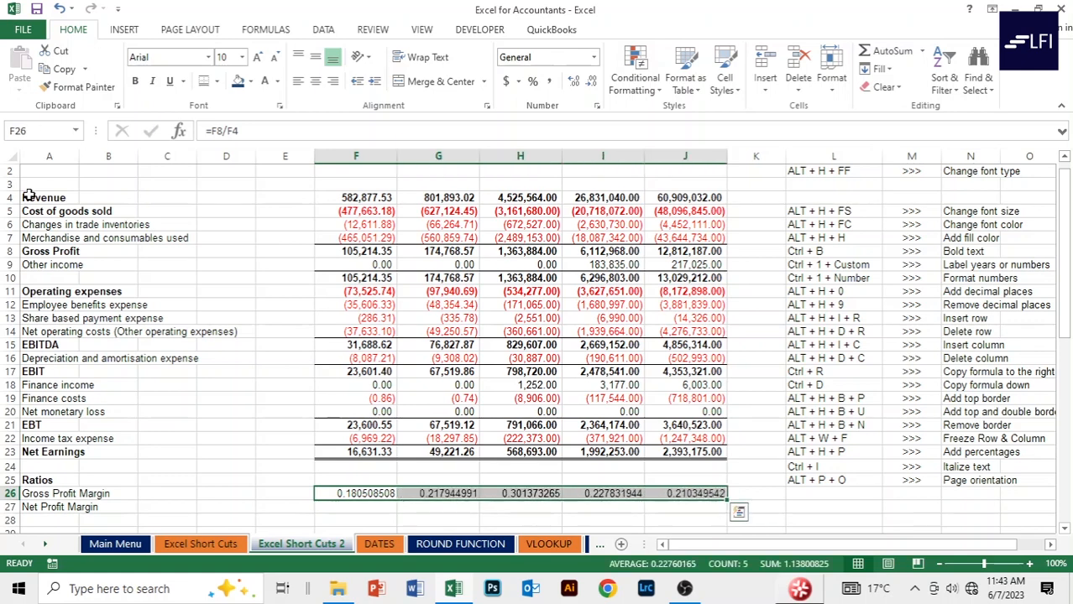
{"action": "key", "text": "Down"}
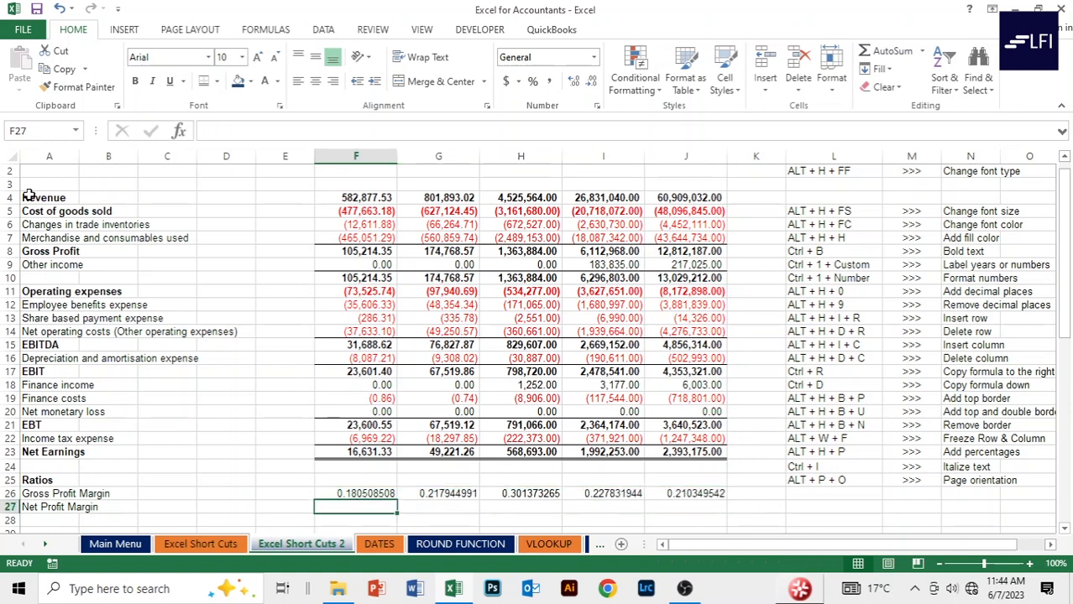
Enter =F23/F4 in F27 and fill it right through J27.
{"action": "type", "text": "="}
{"action": "key", "text": "Up"}
{"action": "key", "text": "Up"}
{"action": "key", "text": "Up"}
{"action": "key", "text": "Up"}
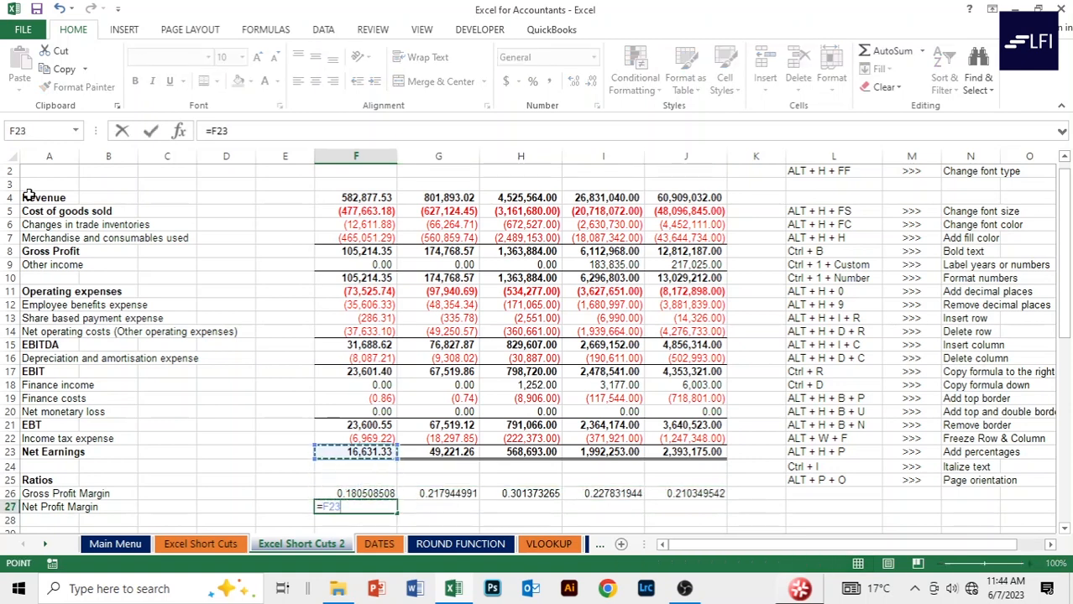
{"action": "type", "text": "/"}
{"action": "key", "text": "Up"}
{"action": "key", "text": "Up"}
{"action": "key", "text": "Up"}
{"action": "key", "text": "Up"}
{"action": "key", "text": "Up"}
{"action": "key", "text": "Up"}
{"action": "key", "text": "Up"}
{"action": "key", "text": "Up"}
{"action": "key", "text": "Up"}
{"action": "key", "text": "Up"}
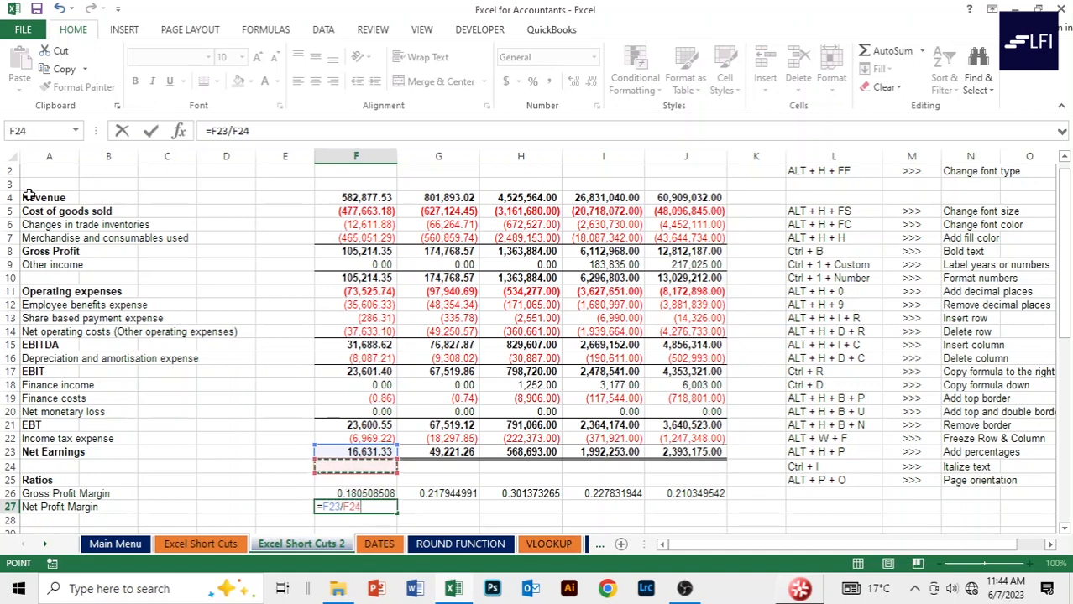
{"action": "key", "text": "Up"}
{"action": "key", "text": "Up"}
{"action": "key", "text": "Up"}
{"action": "key", "text": "Up"}
{"action": "key", "text": "Up"}
{"action": "key", "text": "Up"}
{"action": "key", "text": "Up"}
{"action": "key", "text": "Up"}
{"action": "key", "text": "Up"}
{"action": "key", "text": "Up"}
{"action": "key", "text": "Up"}
{"action": "key", "text": "Up"}
{"action": "key", "text": "Up"}
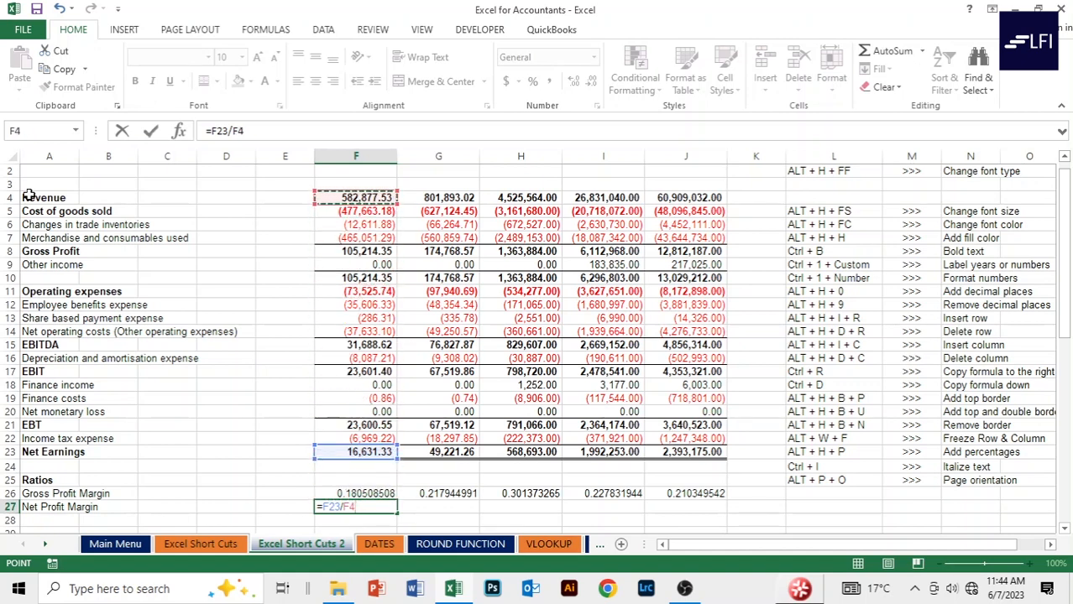
{"action": "key", "text": "Return"}
{"action": "key", "text": "Up"}
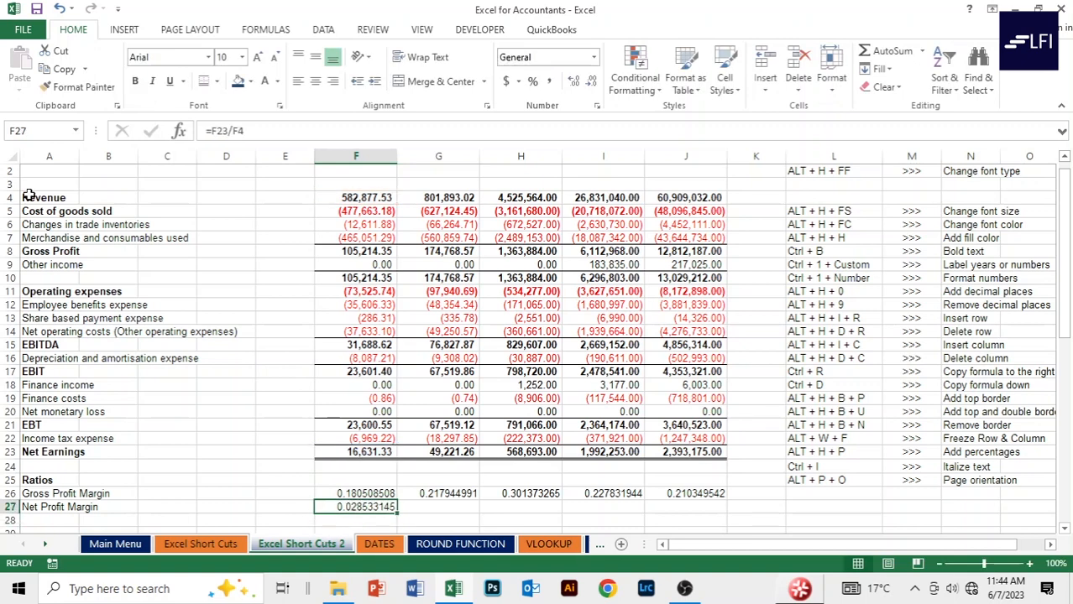
{"action": "key", "text": "shift+Right"}
{"action": "key", "text": "shift+Right"}
{"action": "key", "text": "shift+Right"}
{"action": "key", "text": "shift+Right"}
{"action": "key", "text": "ctrl+r"}
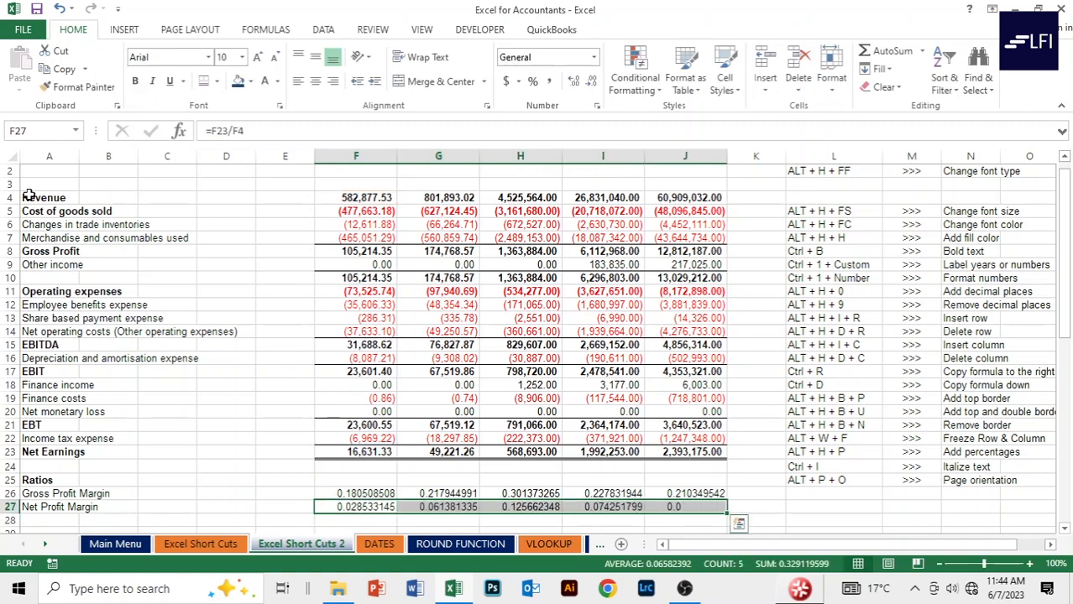
Select both ratio rows, F26:J27.
{"action": "key", "text": "Up"}
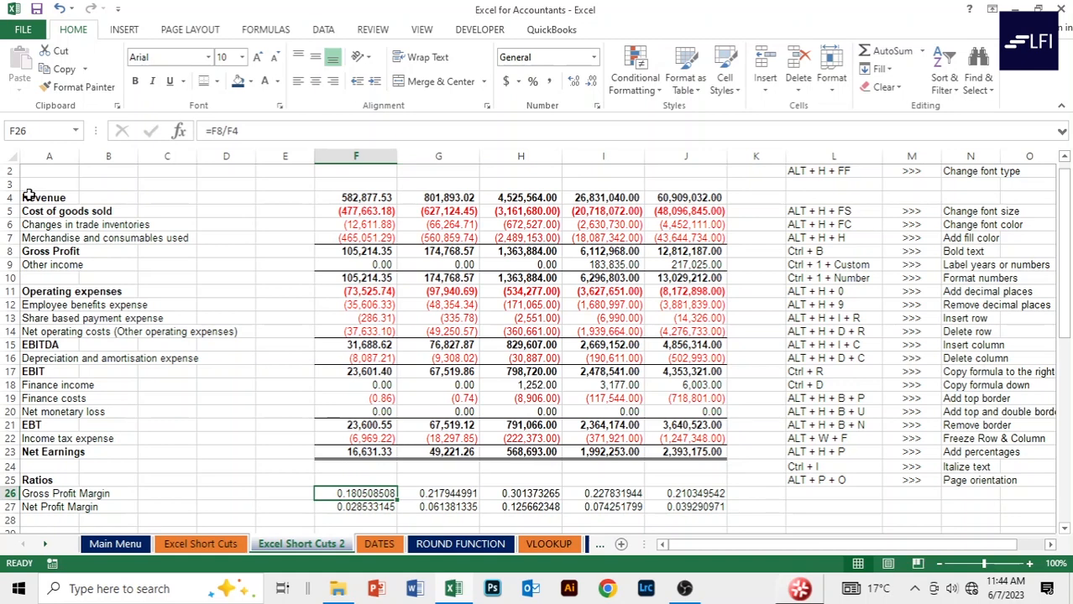
{"action": "key", "text": "shift+Down"}
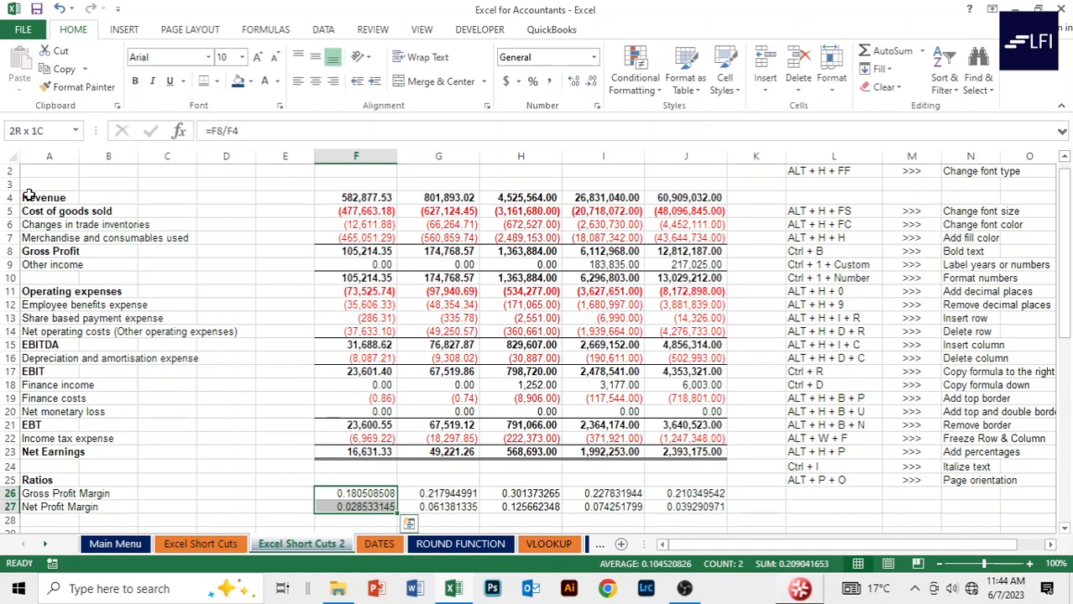
{"action": "key", "text": "ctrl+shift+Right"}
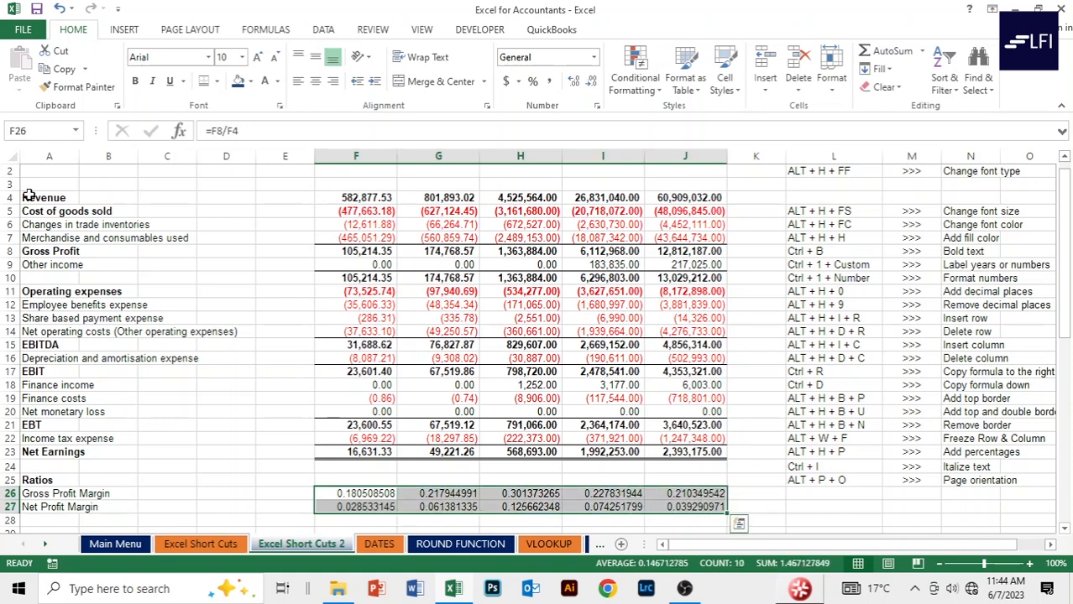
Format F26:J27 as percentages and increase them to three decimal places.
{"action": "key", "text": "alt"}
{"action": "key", "text": "h"}
{"action": "key", "text": "p"}
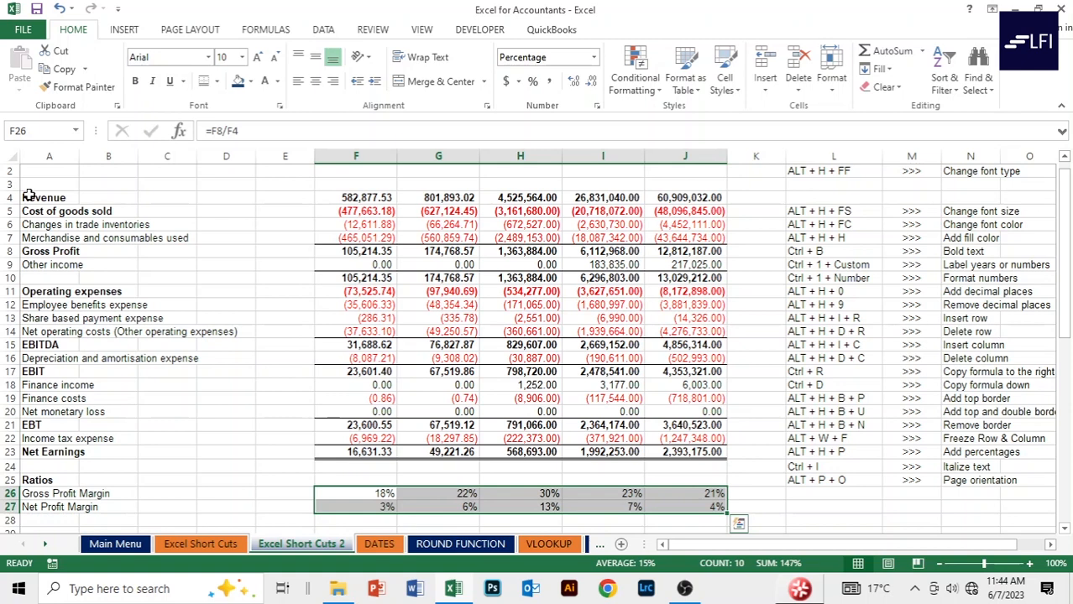
{"action": "key", "text": "alt"}
{"action": "key", "text": "h"}
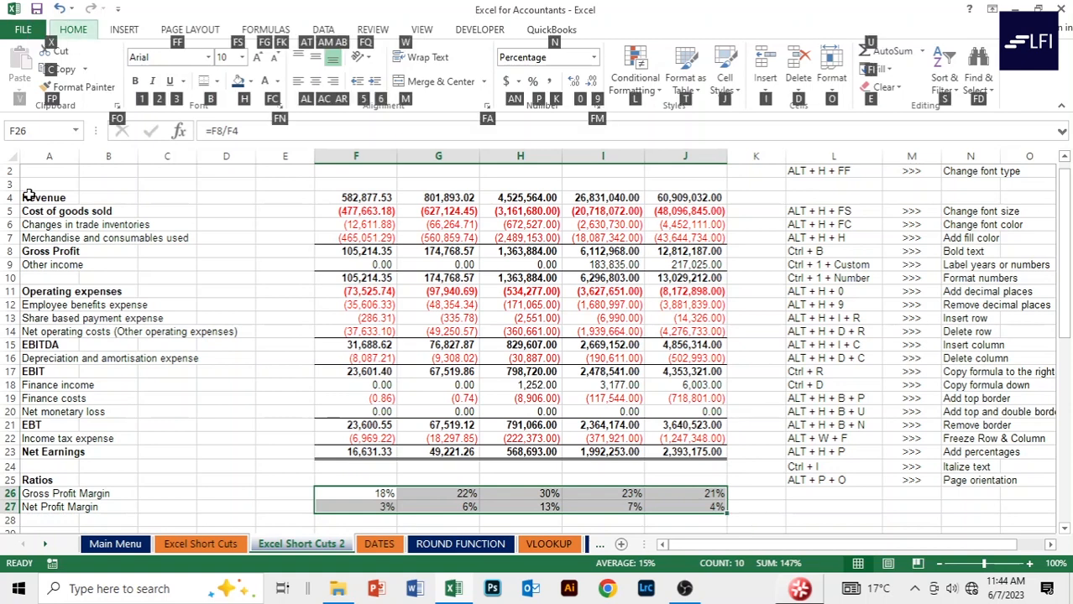
{"action": "key", "text": "0"}
{"action": "key", "text": "alt"}
{"action": "key", "text": "h"}
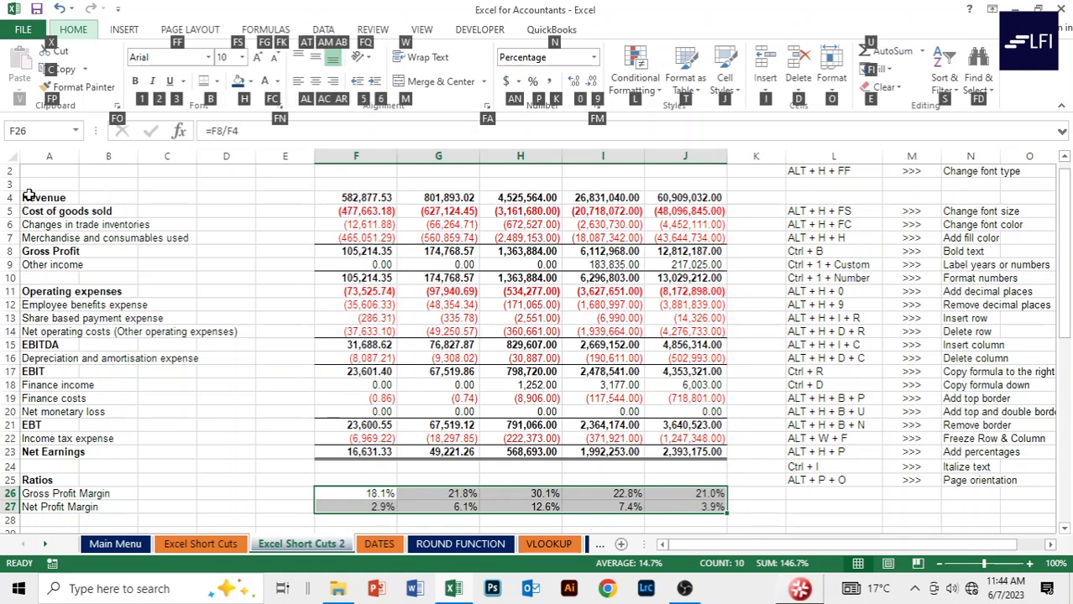
{"action": "key", "text": "0"}
{"action": "key", "text": "alt"}
{"action": "key", "text": "h"}
{"action": "key", "text": "0"}
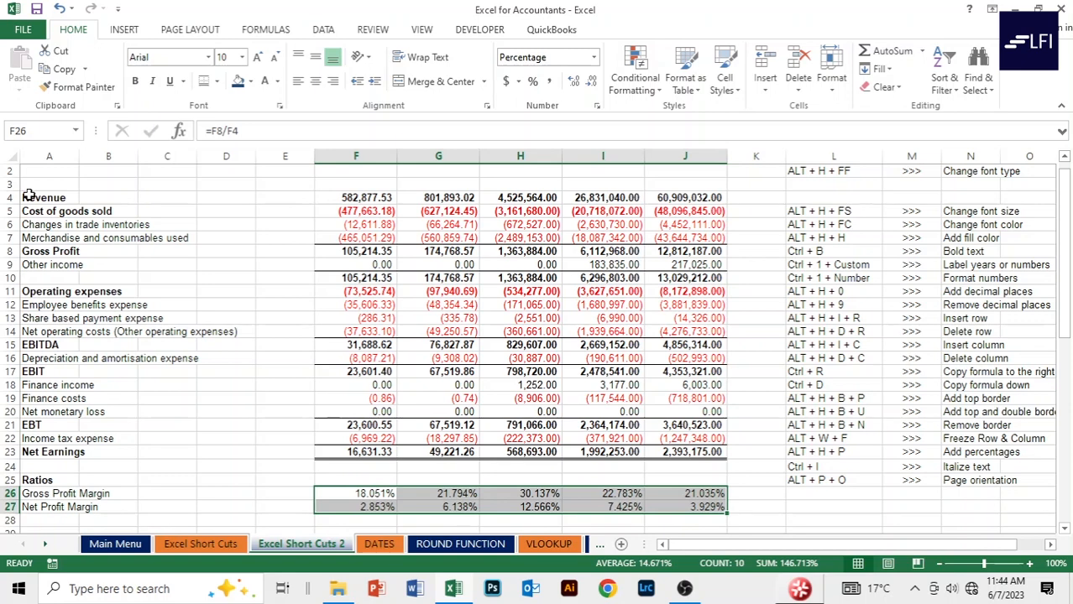
Reselect F26:J27 and reduce the percentages to two decimal places.
{"action": "left_click", "coordinate": [341, 493]}
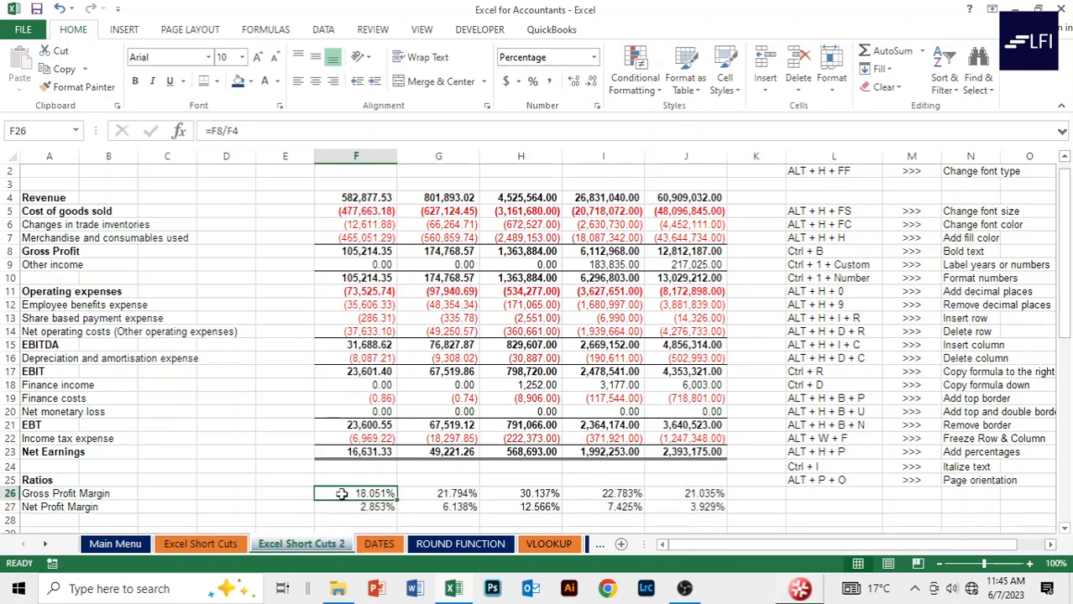
{"action": "key", "text": "shift+Down"}
{"action": "key", "text": "ctrl+shift+Right"}
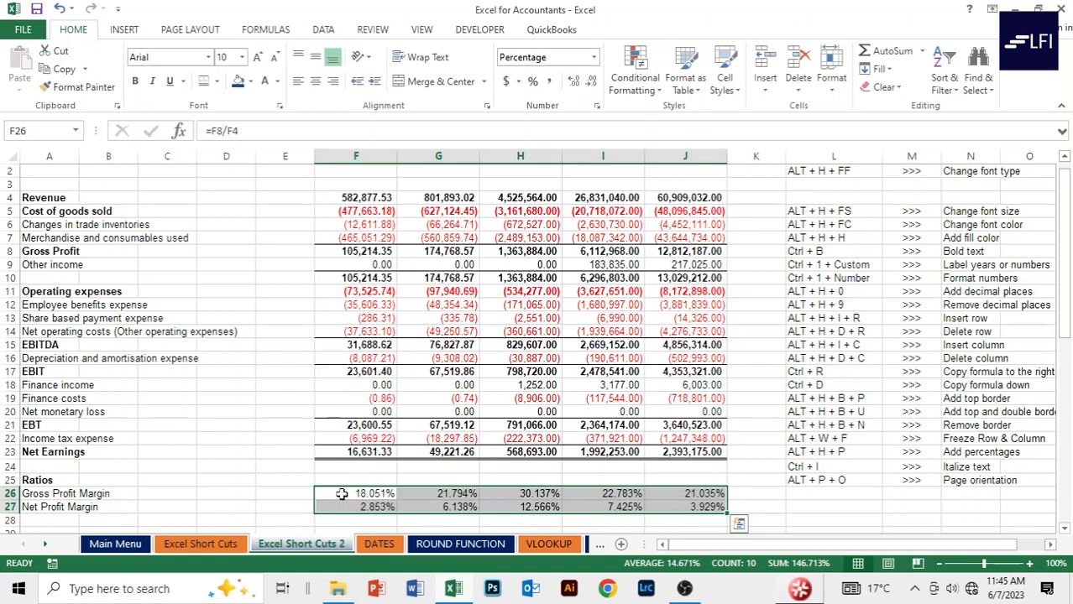
{"action": "key", "text": "alt"}
{"action": "key", "text": "h"}
{"action": "key", "text": "Escape"}
{"action": "key", "text": "Escape"}
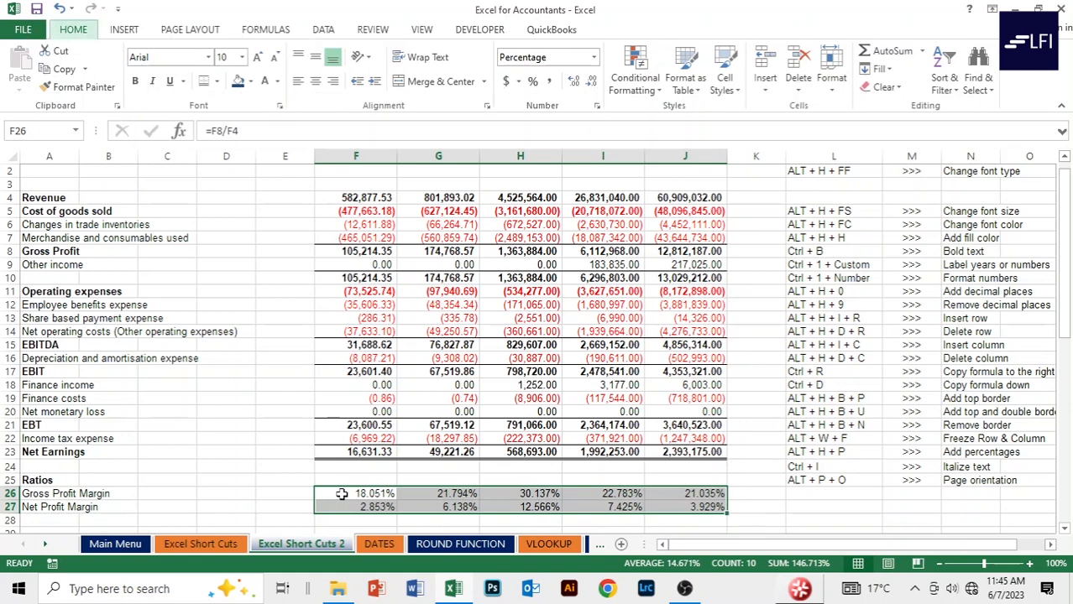
{"action": "key", "text": "alt+h"}
{"action": "key", "text": "9"}
{"action": "left_click", "coordinate": [297, 489]}
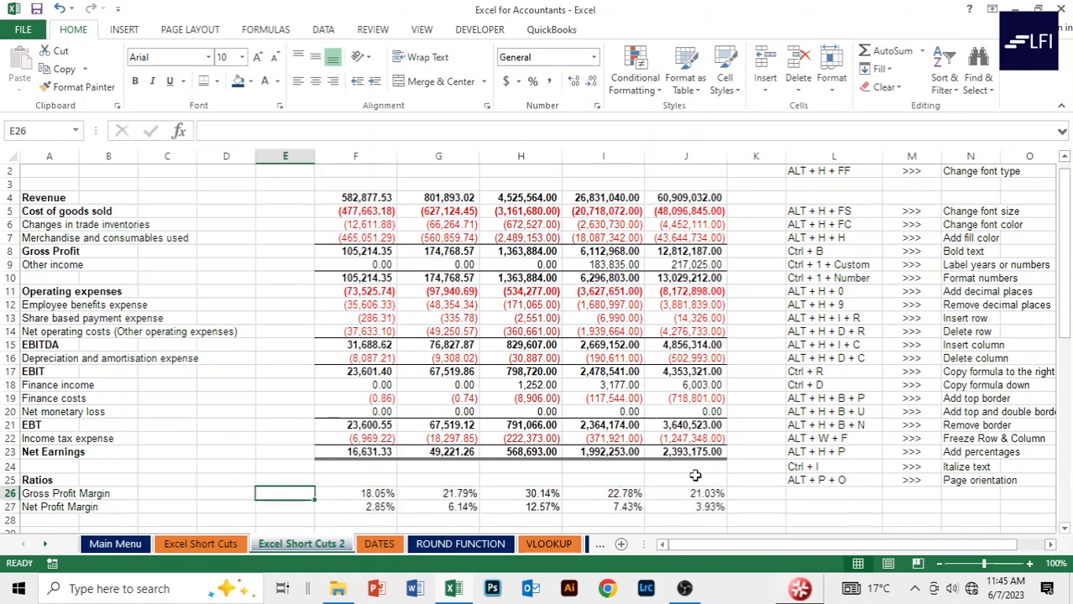
Italicise the 2018–2022 margin percentages in F26:J27.
{"action": "left_click", "coordinate": [369, 494]}
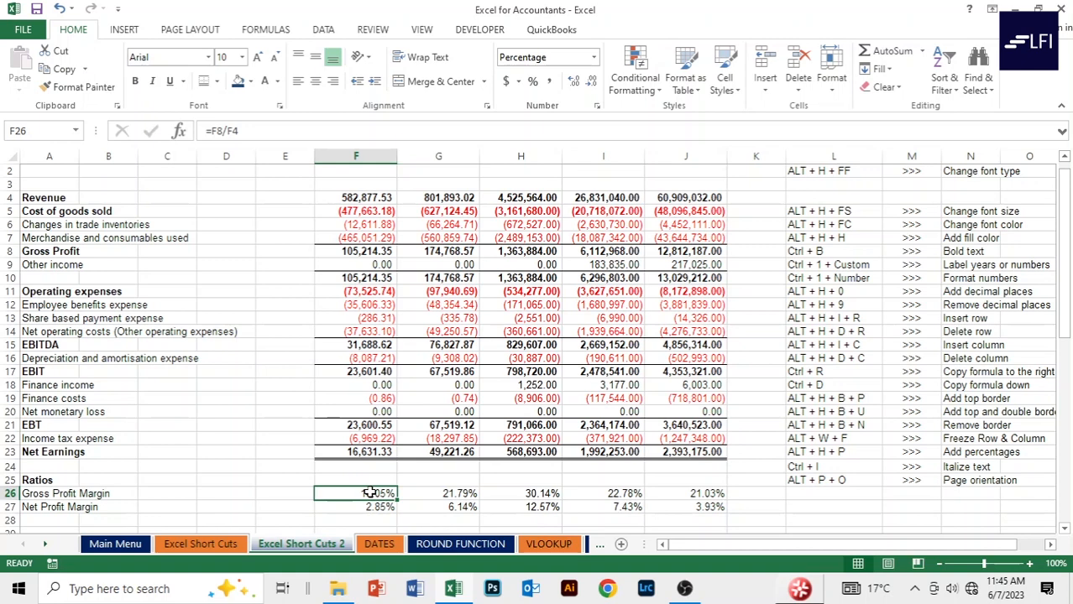
{"action": "key", "text": "shift+Down"}
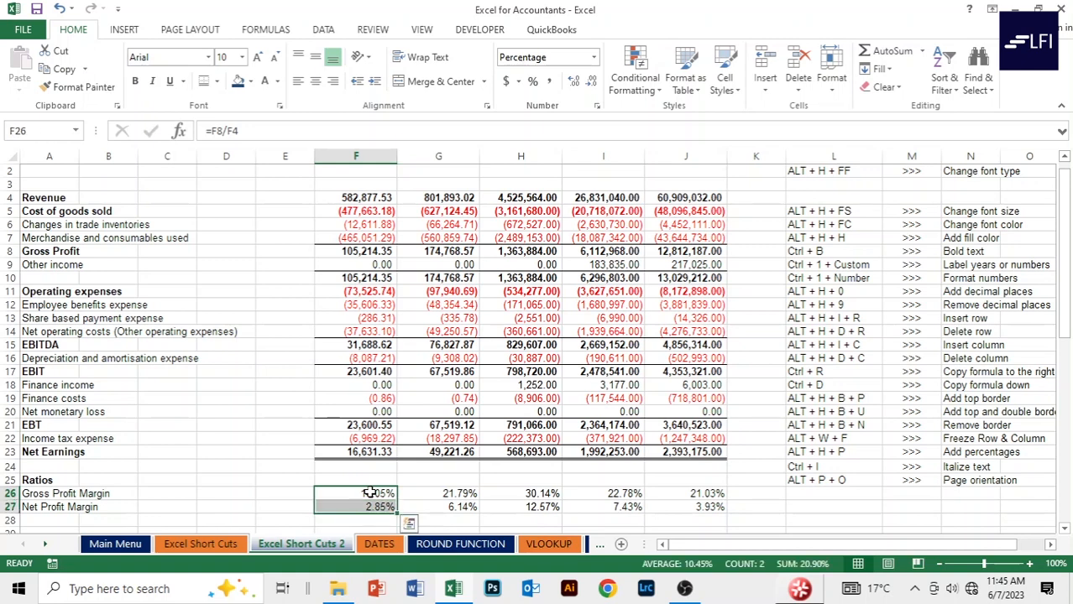
{"action": "key", "text": "ctrl+shift+Right"}
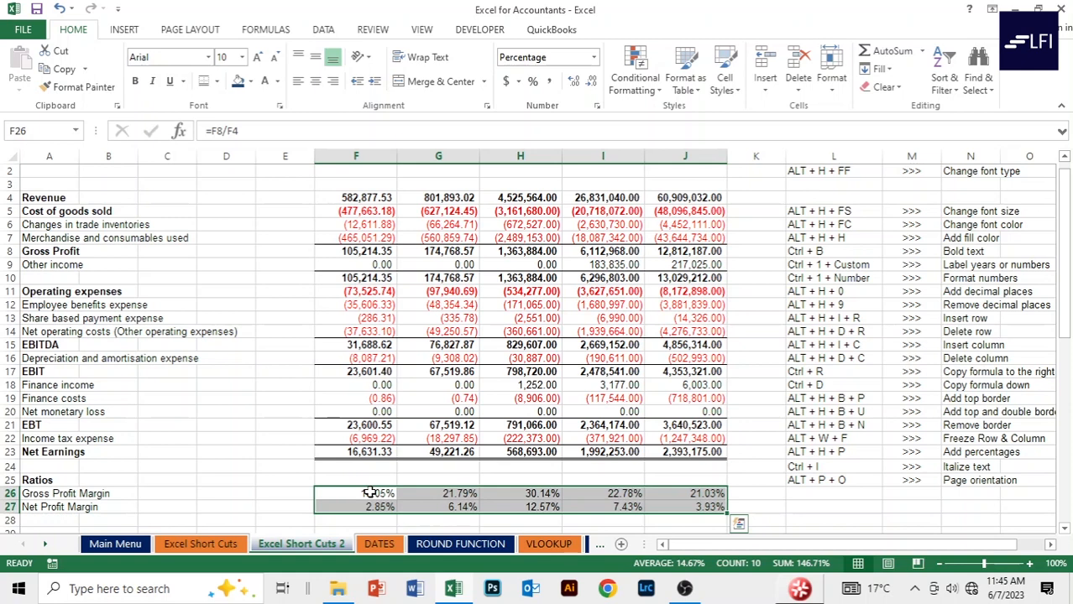
{"action": "key", "text": "ctrl+i"}
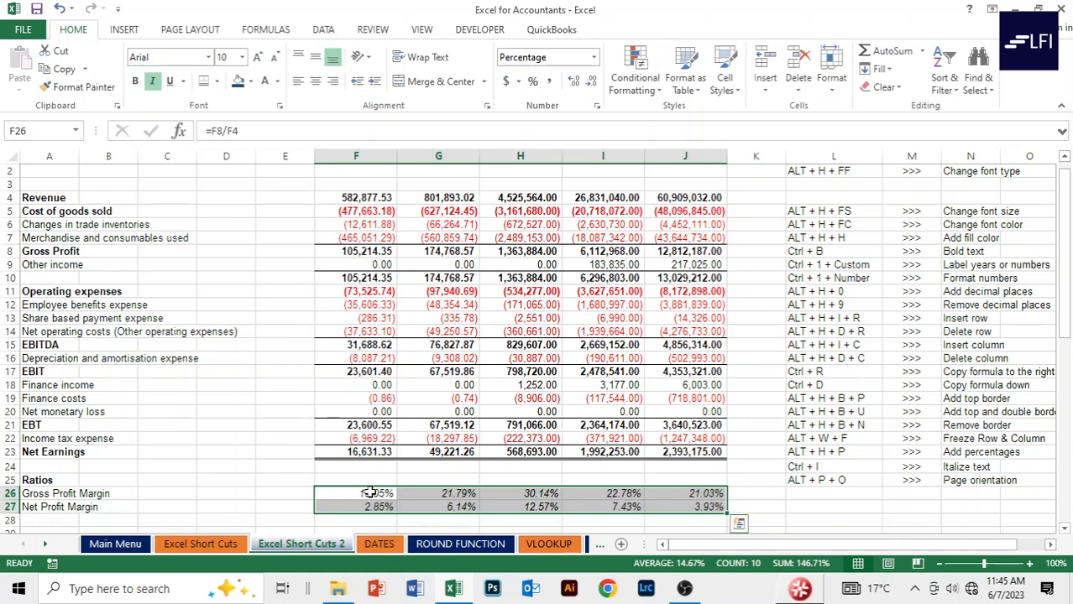
{"action": "key", "text": "Up"}
{"action": "key", "text": "Up"}
{"action": "key", "text": "Up"}
{"action": "key", "text": "Up"}
{"action": "key", "text": "Up"}
{"action": "key", "text": "Up"}
{"action": "key", "text": "Up"}
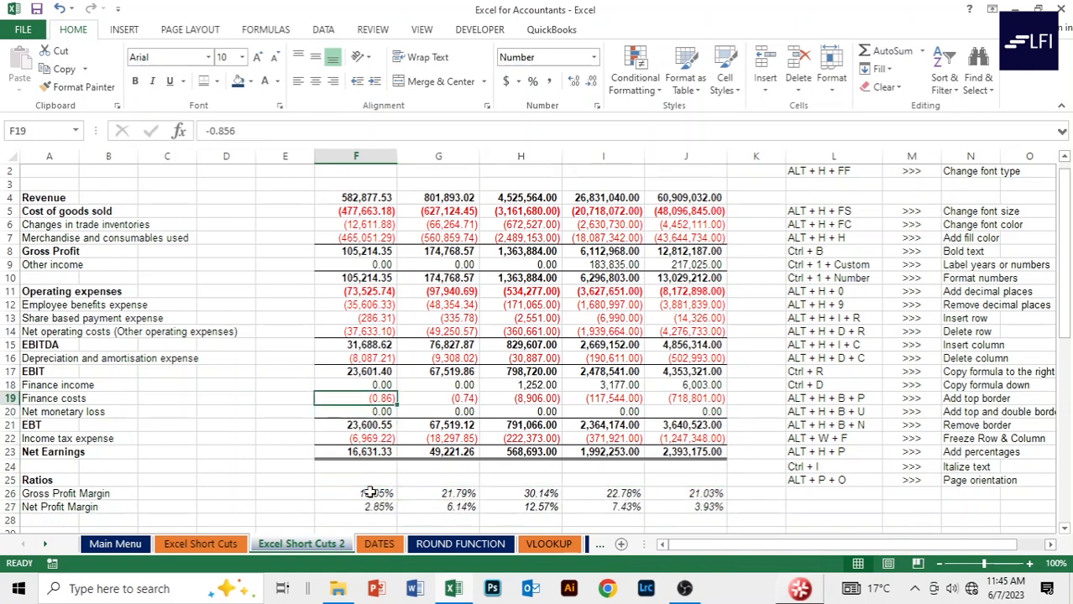
{"action": "key", "text": "Up"}
{"action": "key", "text": "Up"}
{"action": "key", "text": "Up"}
{"action": "key", "text": "Up"}
{"action": "key", "text": "Up"}
{"action": "key", "text": "Up"}
{"action": "key", "text": "Up"}
{"action": "key", "text": "Up"}
{"action": "key", "text": "Up"}
{"action": "key", "text": "Up"}
{"action": "key", "text": "Up"}
{"action": "key", "text": "Up"}
{"action": "key", "text": "Up"}
{"action": "key", "text": "Up"}
{"action": "key", "text": "Up"}
{"action": "key", "text": "Up"}
{"action": "key", "text": "Up"}
{"action": "key", "text": "Up"}
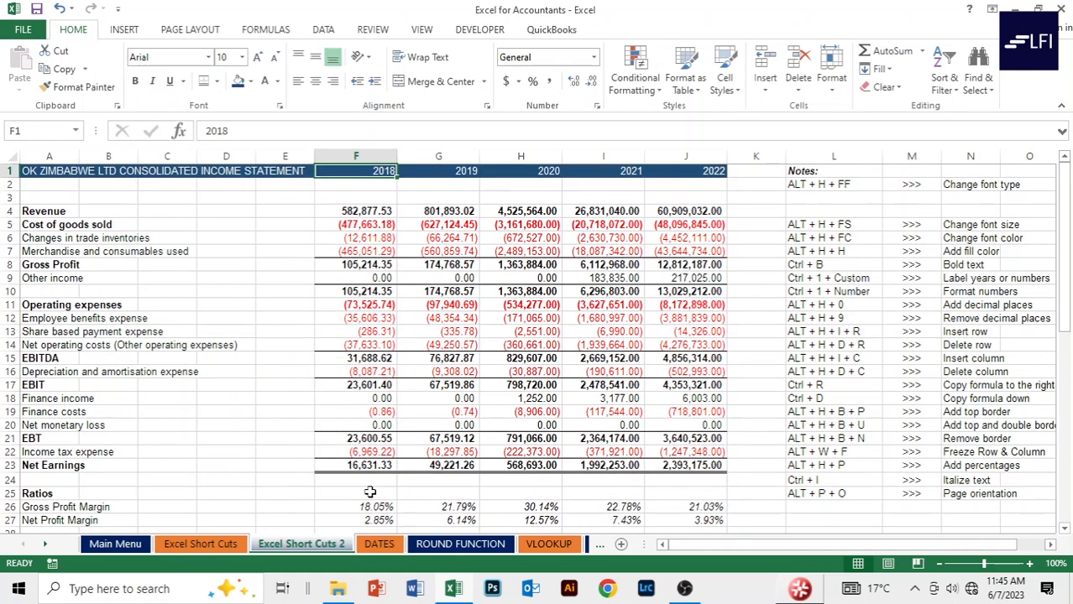
{"action": "key", "text": "Left"}
{"action": "key", "text": "Left"}
{"action": "key", "text": "Left"}
{"action": "key", "text": "Left"}
{"action": "key", "text": "Left"}
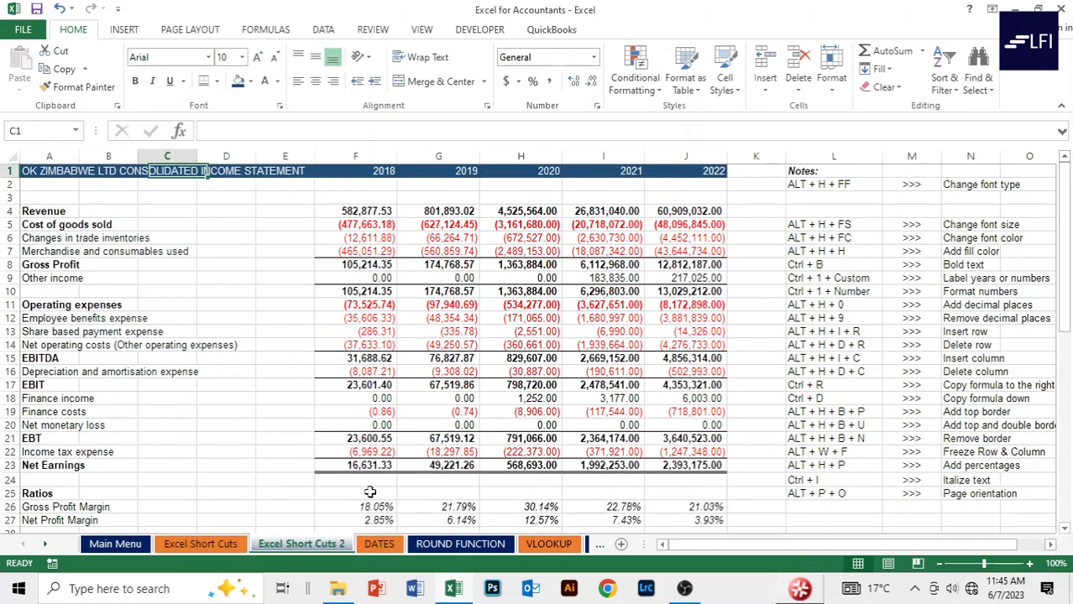
{"action": "key", "text": "Down"}
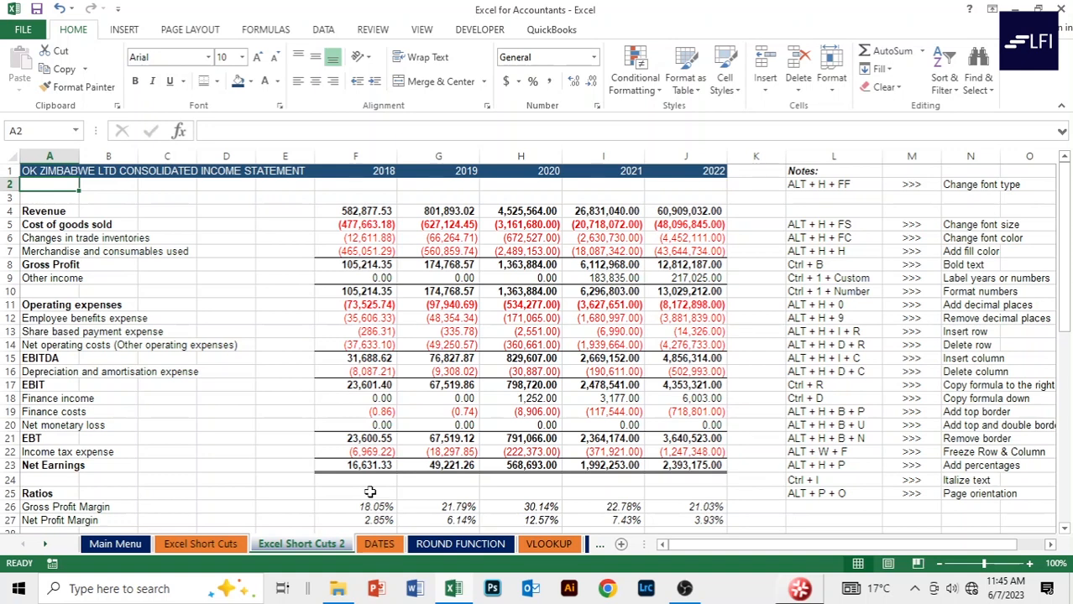
{"action": "key", "text": "Right"}
{"action": "key", "text": "Right"}
{"action": "key", "text": "Right"}
{"action": "key", "text": "Right"}
{"action": "key", "text": "Right"}
{"action": "key", "text": "Right"}
{"action": "key", "text": "Right"}
{"action": "key", "text": "Right"}
{"action": "key", "text": "Right"}
{"action": "key", "text": "Right"}
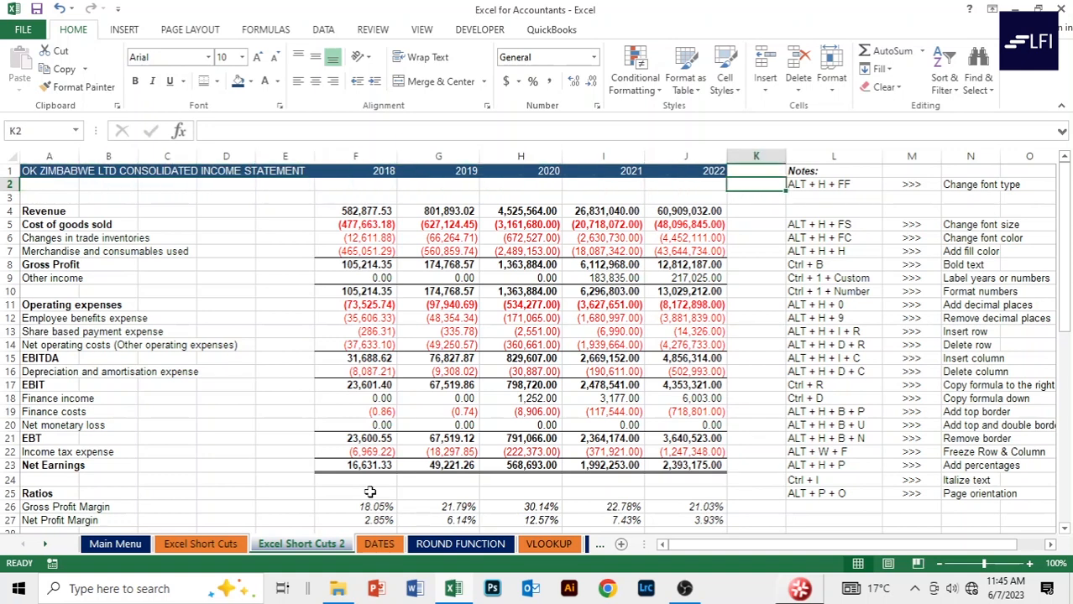
{"action": "key", "text": "Up"}
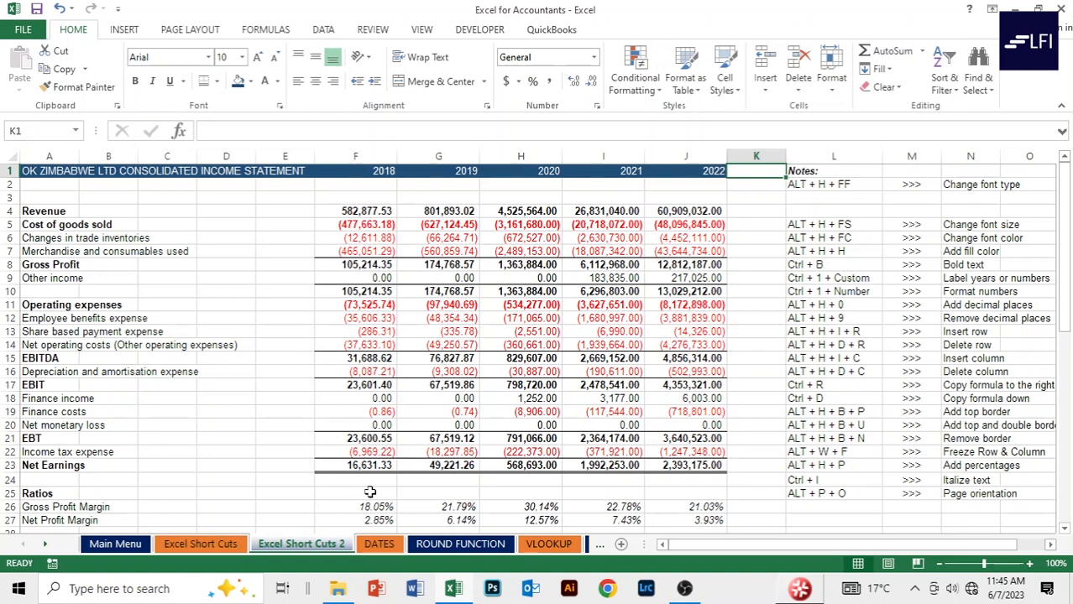
Insert a blank column K before the shortcut notes.
{"action": "key", "text": "alt"}
{"action": "key", "text": "h"}
{"action": "key", "text": "i"}
{"action": "key", "text": "c"}
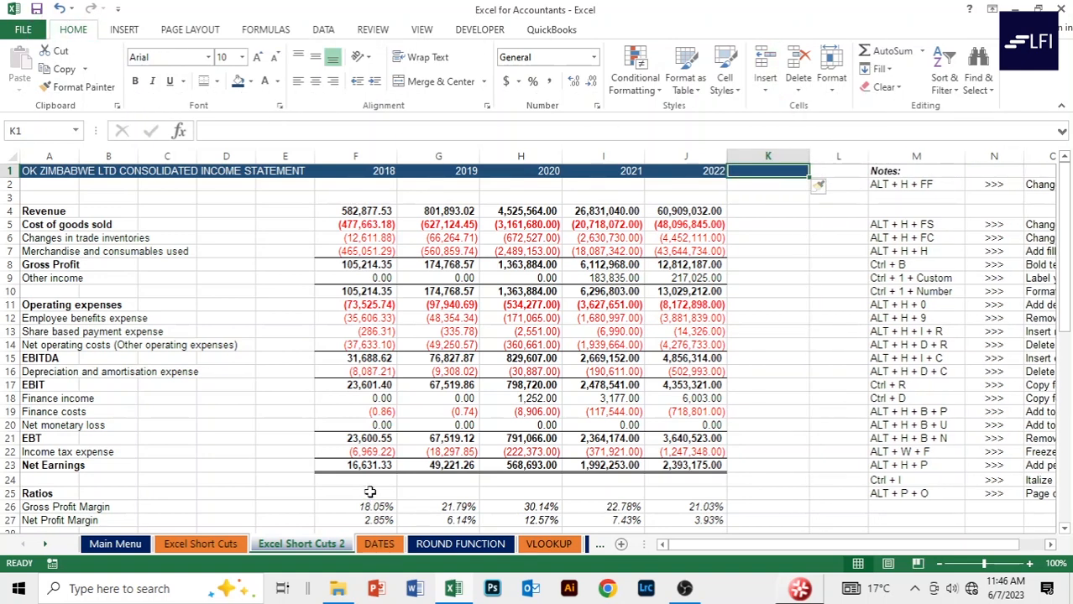
{"action": "key", "text": "Down"}
{"action": "key", "text": "Down"}
{"action": "key", "text": "Down"}
{"action": "key", "text": "Down"}
{"action": "key", "text": "Down"}
{"action": "key", "text": "Down"}
{"action": "key", "text": "Down"}
{"action": "key", "text": "Down"}
{"action": "key", "text": "Down"}
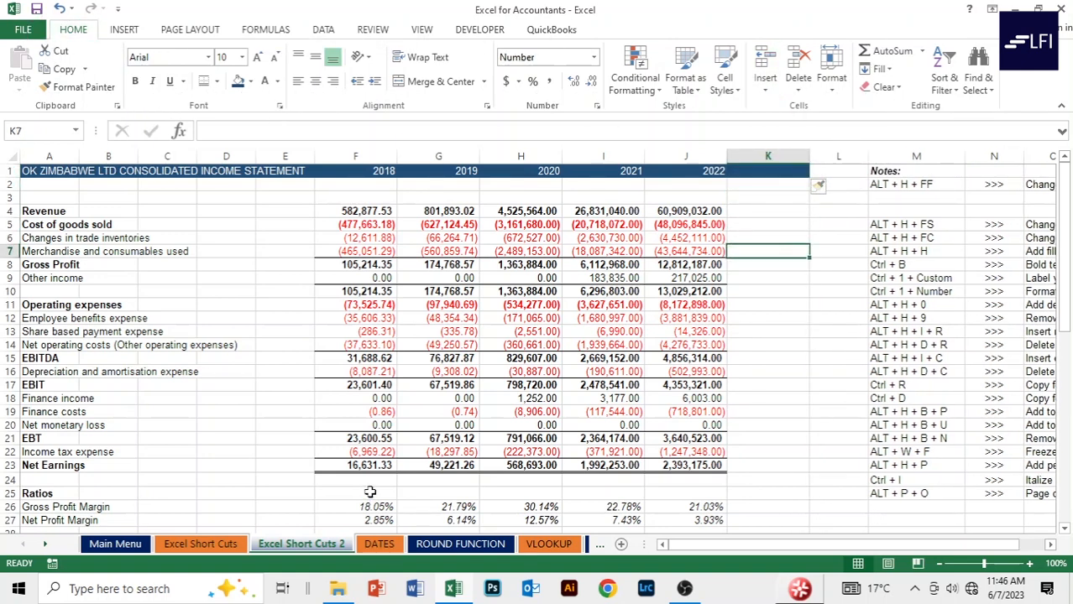
{"action": "key", "text": "Up"}
{"action": "key", "text": "Up"}
{"action": "key", "text": "Up"}
{"action": "key", "text": "Up"}
{"action": "key", "text": "Up"}
{"action": "key", "text": "Up"}
{"action": "key", "text": "Up"}
{"action": "key", "text": "Up"}
{"action": "key", "text": "Up"}
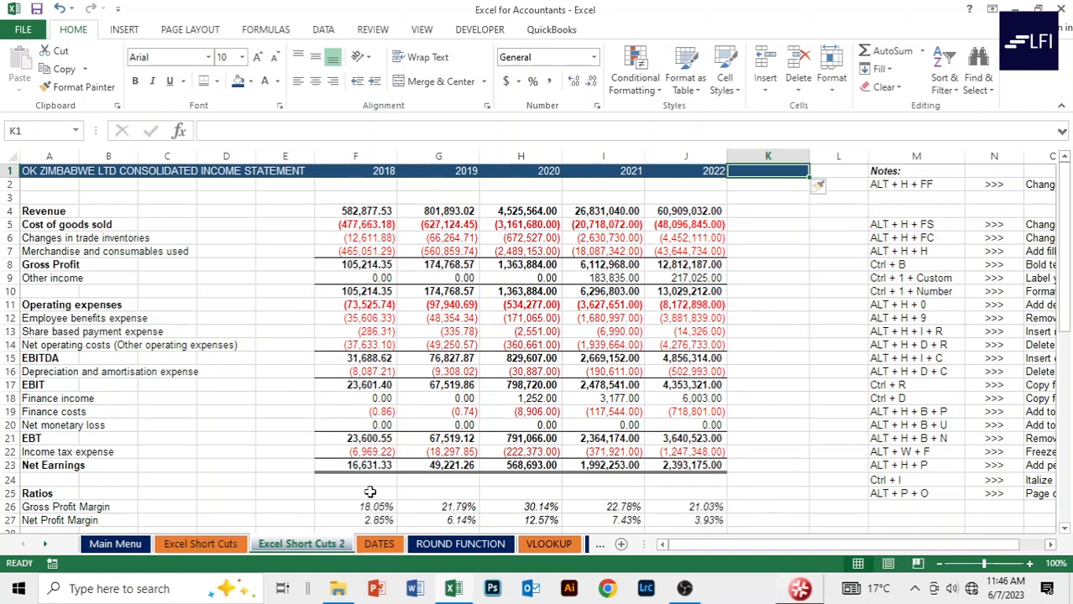
Delete the empty column K again.
{"action": "key", "text": "alt"}
{"action": "key", "text": "h"}
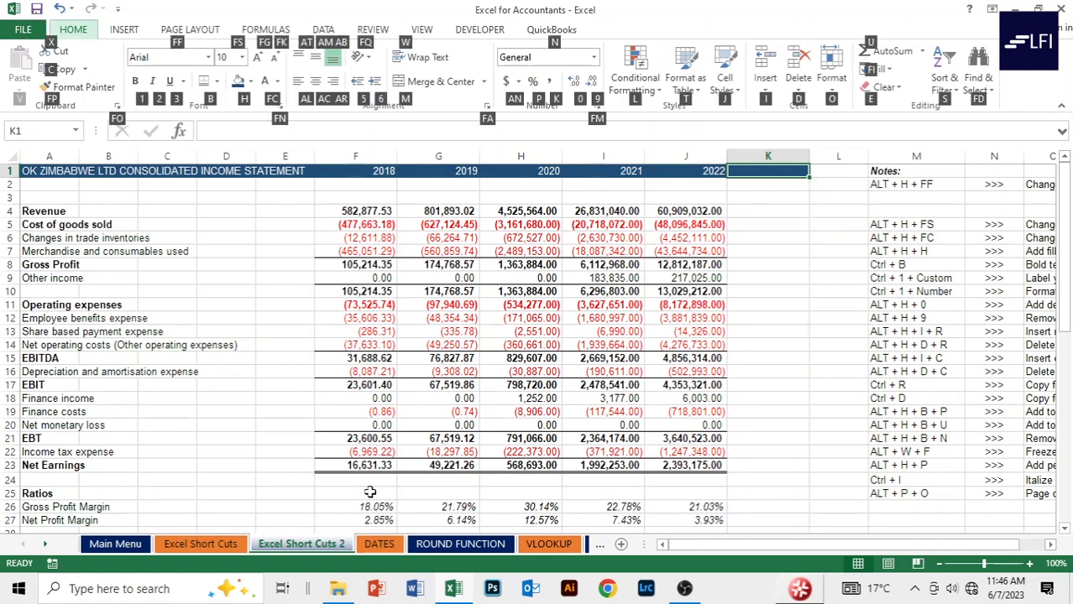
{"action": "key", "text": "d"}
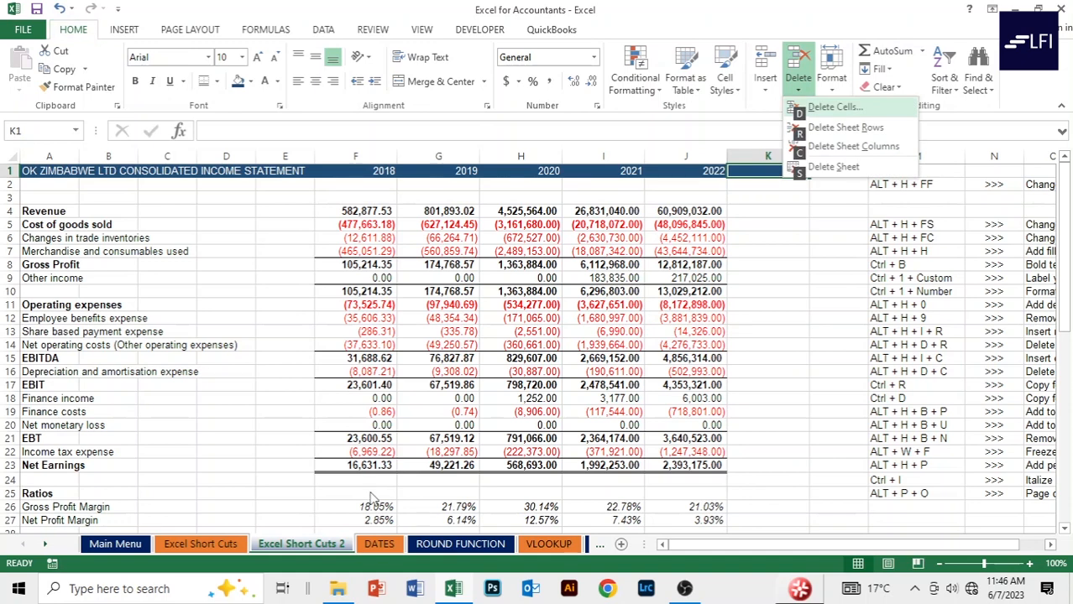
{"action": "key", "text": "c"}
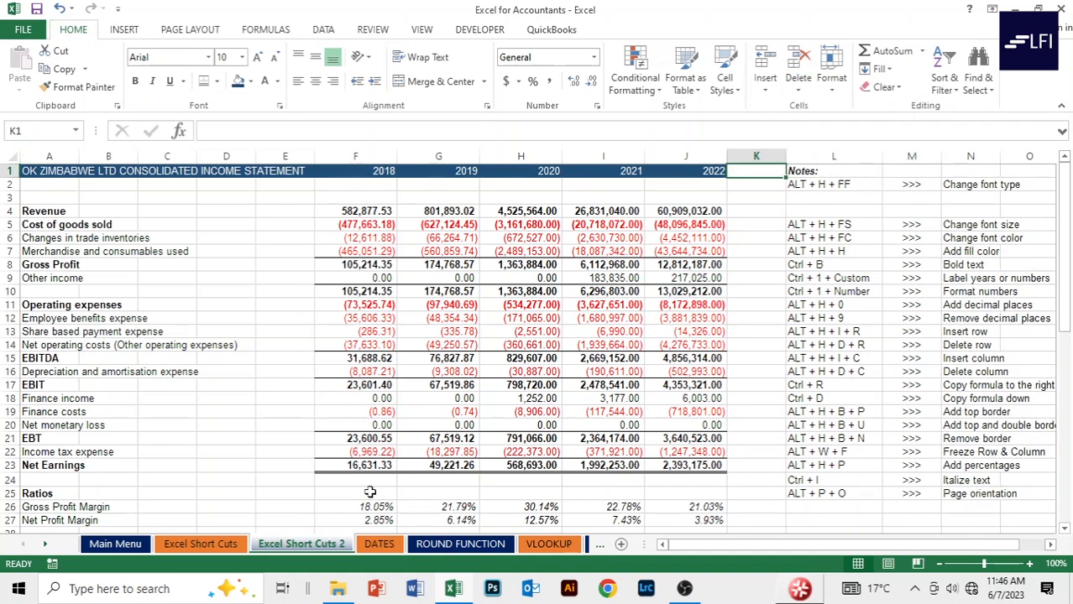
Insert a blank row above Revenue from cell A3.
{"action": "key", "text": "Down"}
{"action": "key", "text": "Down"}
{"action": "key", "text": "Left"}
{"action": "key", "text": "Left"}
{"action": "key", "text": "Left"}
{"action": "key", "text": "Left"}
{"action": "key", "text": "Left"}
{"action": "key", "text": "Left"}
{"action": "key", "text": "Left"}
{"action": "key", "text": "Left"}
{"action": "key", "text": "Left"}
{"action": "key", "text": "Left"}
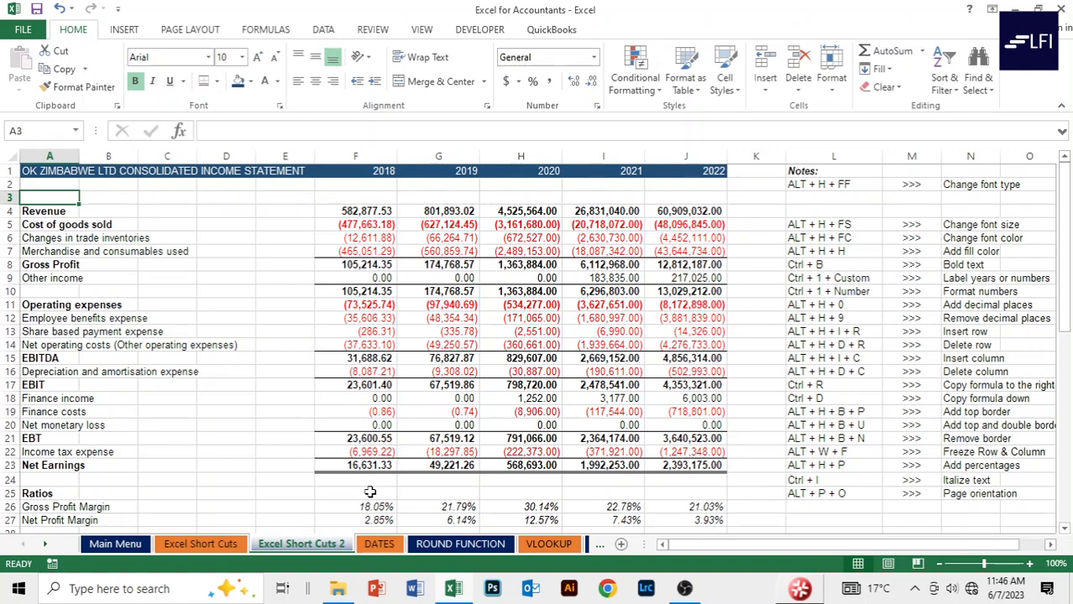
{"action": "key", "text": "alt"}
{"action": "key", "text": "h"}
{"action": "key", "text": "i"}
{"action": "key", "text": "r"}
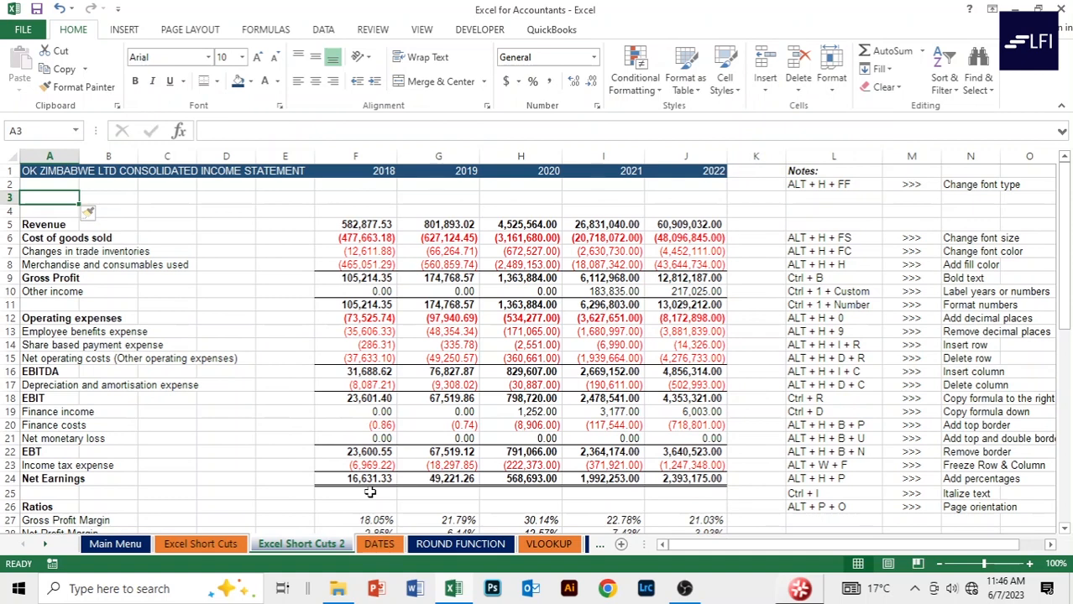
Delete the blank row so Revenue returns to row 4.
{"action": "key", "text": "alt"}
{"action": "key", "text": "h"}
{"action": "key", "text": "d"}
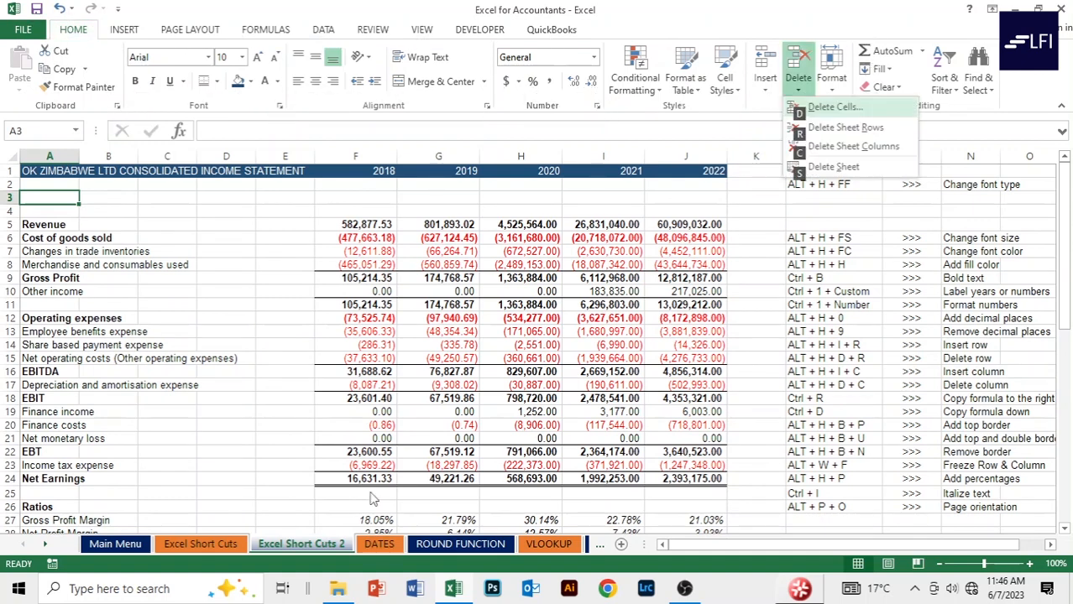
{"action": "key", "text": "r"}
Move down column A past the end of the statement and back to A1.
{"action": "key", "text": "Down"}
{"action": "key", "text": "Down"}
{"action": "key", "text": "Down"}
{"action": "key", "text": "Down"}
{"action": "key", "text": "Down"}
{"action": "key", "text": "Down"}
{"action": "key", "text": "Down"}
{"action": "key", "text": "Down"}
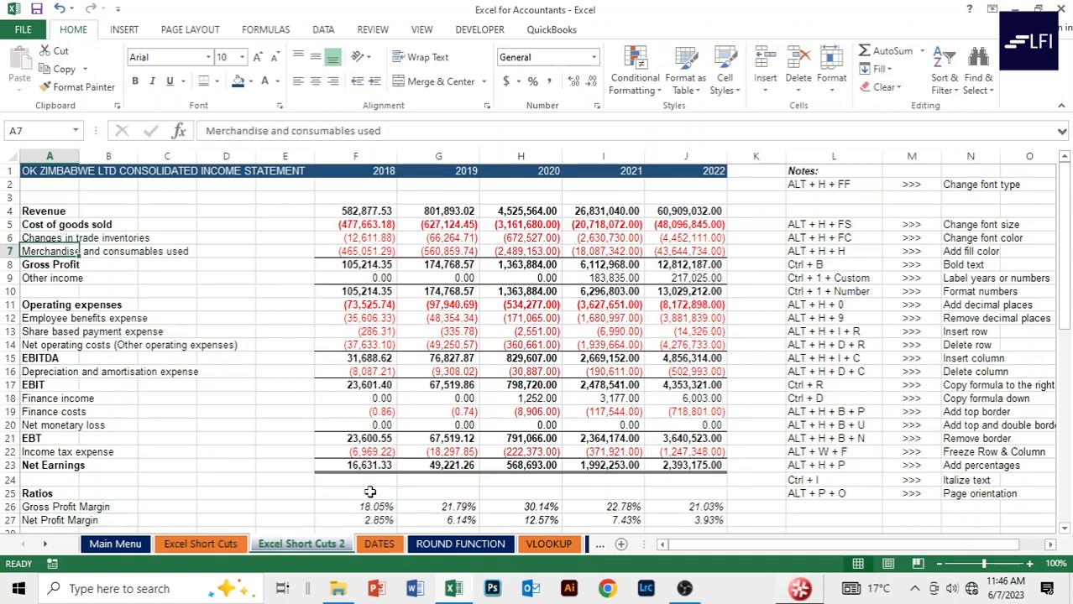
{"action": "key", "text": "Down"}
{"action": "key", "text": "Down"}
{"action": "key", "text": "Down"}
{"action": "key", "text": "Down"}
{"action": "key", "text": "Down"}
{"action": "key", "text": "Down"}
{"action": "key", "text": "Down"}
{"action": "key", "text": "Down"}
{"action": "key", "text": "Down"}
{"action": "key", "text": "Down"}
{"action": "key", "text": "Down"}
{"action": "key", "text": "Down"}
{"action": "key", "text": "Down"}
{"action": "key", "text": "Down"}
{"action": "key", "text": "Down"}
{"action": "key", "text": "Down"}
{"action": "key", "text": "Down"}
{"action": "key", "text": "Down"}
{"action": "key", "text": "Down"}
{"action": "key", "text": "Down"}
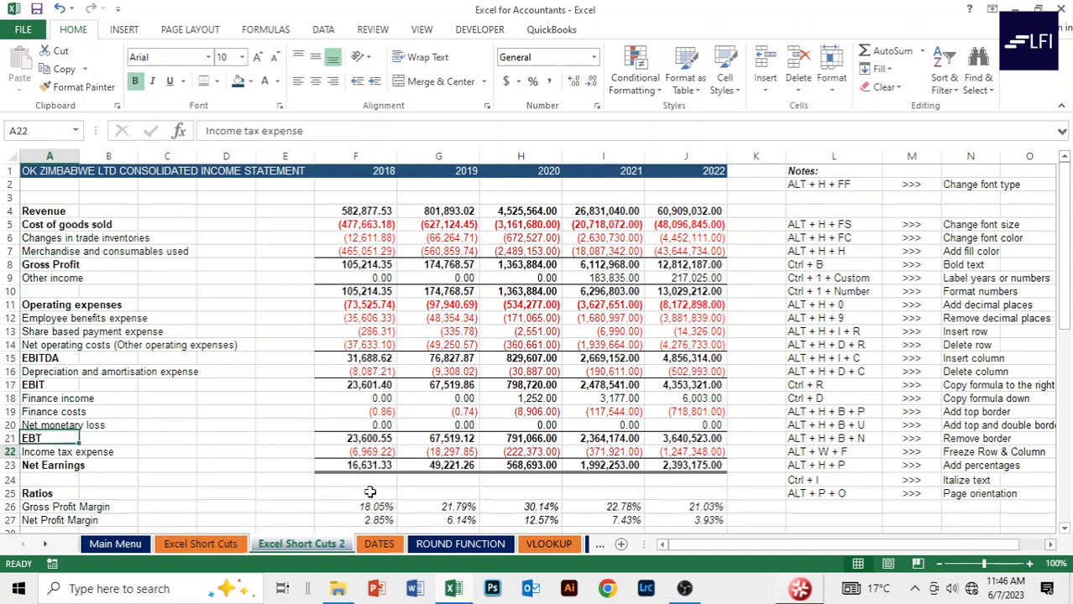
{"action": "key", "text": "Up"}
{"action": "key", "text": "Up"}
{"action": "key", "text": "Up"}
{"action": "key", "text": "Up"}
{"action": "key", "text": "Up"}
{"action": "key", "text": "Up"}
{"action": "key", "text": "Up"}
{"action": "key", "text": "Up"}
{"action": "key", "text": "Up"}
{"action": "key", "text": "Up"}
{"action": "key", "text": "Up"}
{"action": "key", "text": "Up"}
{"action": "key", "text": "Up"}
{"action": "key", "text": "Up"}
{"action": "key", "text": "Up"}
{"action": "key", "text": "Up"}
{"action": "key", "text": "Up"}
{"action": "key", "text": "Up"}
{"action": "key", "text": "Up"}
{"action": "key", "text": "Up"}
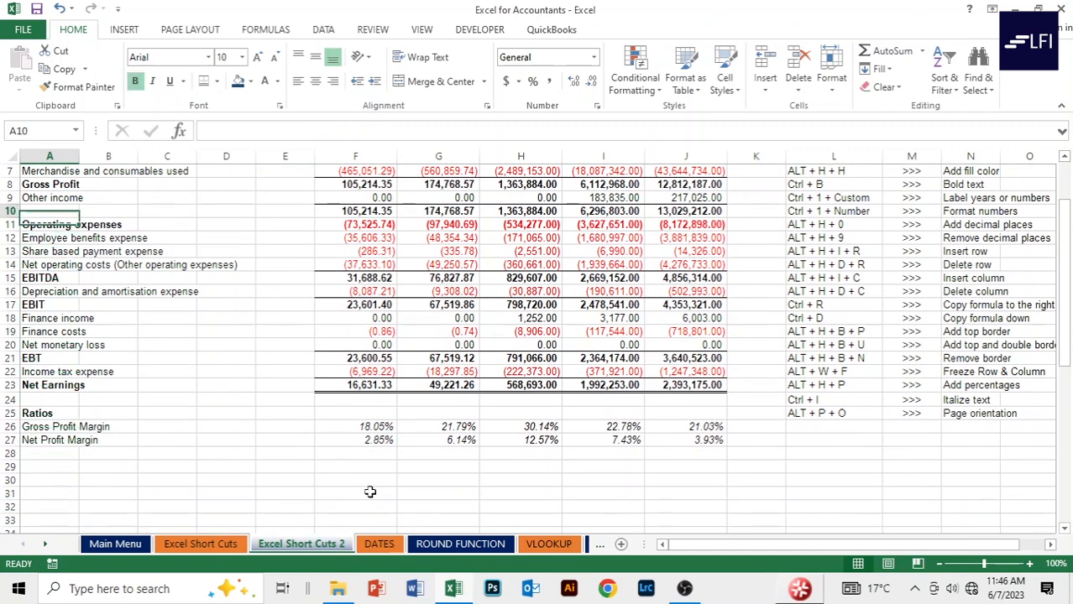
{"action": "key", "text": "Down"}
{"action": "key", "text": "Down"}
{"action": "key", "text": "Down"}
{"action": "key", "text": "Down"}
{"action": "key", "text": "Down"}
{"action": "key", "text": "Down"}
{"action": "key", "text": "Down"}
{"action": "key", "text": "Down"}
{"action": "key", "text": "Down"}
{"action": "key", "text": "Down"}
{"action": "key", "text": "Down"}
{"action": "key", "text": "Down"}
{"action": "key", "text": "Down"}
{"action": "key", "text": "Down"}
{"action": "key", "text": "Down"}
{"action": "key", "text": "Down"}
{"action": "key", "text": "Down"}
{"action": "key", "text": "Down"}
{"action": "key", "text": "Down"}
{"action": "key", "text": "Down"}
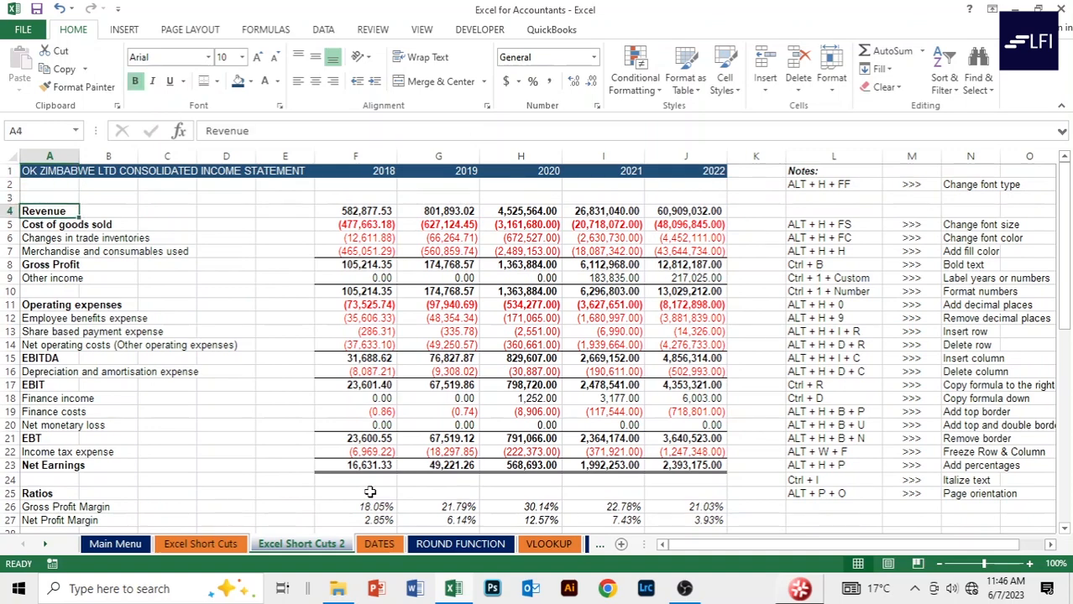
{"action": "key", "text": "Down"}
{"action": "key", "text": "Down"}
{"action": "key", "text": "Down"}
{"action": "key", "text": "Down"}
{"action": "key", "text": "Down"}
{"action": "key", "text": "Down"}
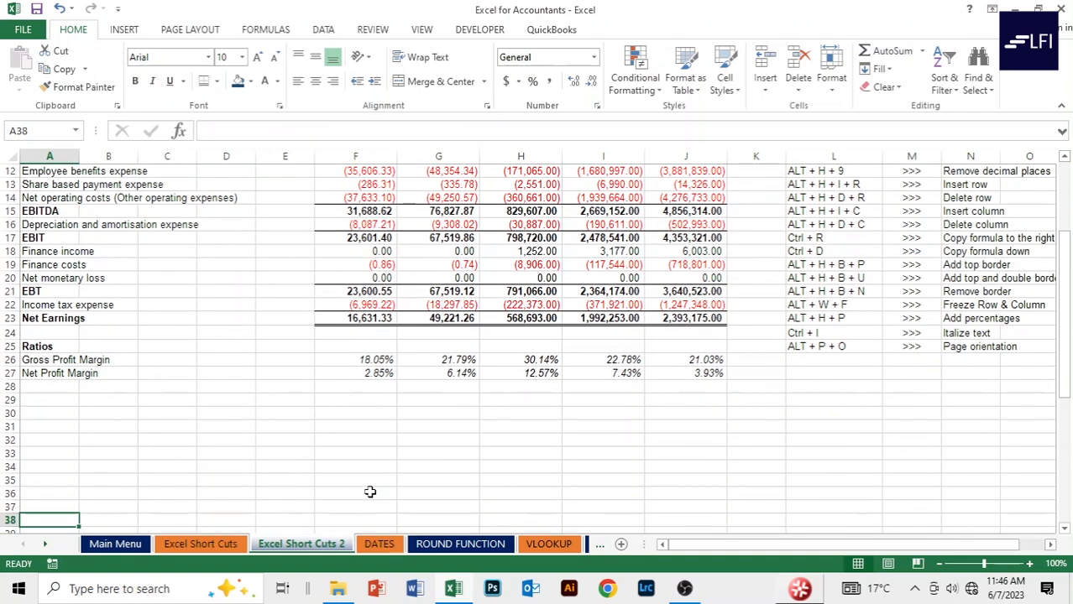
{"action": "key", "text": "Up"}
{"action": "key", "text": "Up"}
{"action": "key", "text": "Up"}
{"action": "key", "text": "Up"}
{"action": "key", "text": "Up"}
{"action": "key", "text": "Up"}
{"action": "key", "text": "Up"}
{"action": "key", "text": "Up"}
{"action": "key", "text": "Up"}
{"action": "key", "text": "Up"}
{"action": "key", "text": "Up"}
{"action": "key", "text": "Up"}
{"action": "key", "text": "Up"}
{"action": "key", "text": "Up"}
{"action": "key", "text": "Up"}
{"action": "key", "text": "Up"}
{"action": "key", "text": "Up"}
{"action": "key", "text": "Up"}
{"action": "key", "text": "Up"}
{"action": "key", "text": "Up"}
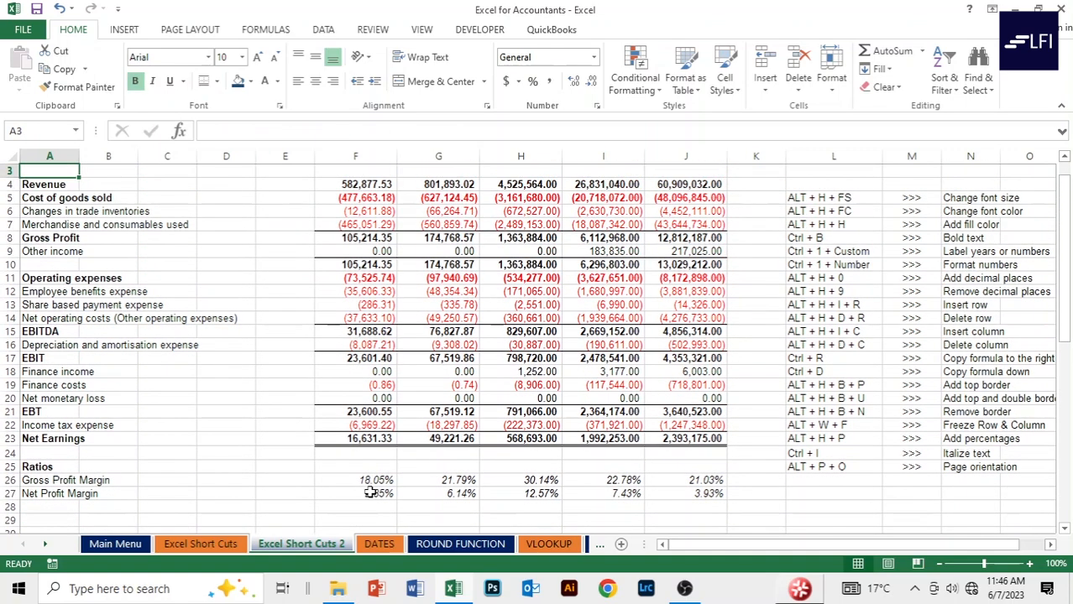
{"action": "key", "text": "Down"}
{"action": "key", "text": "Down"}
{"action": "key", "text": "Down"}
{"action": "key", "text": "Down"}
{"action": "key", "text": "Down"}
{"action": "key", "text": "Down"}
{"action": "key", "text": "Down"}
{"action": "key", "text": "Down"}
{"action": "key", "text": "Down"}
{"action": "key", "text": "Down"}
{"action": "key", "text": "Down"}
{"action": "key", "text": "Down"}
{"action": "key", "text": "Down"}
{"action": "key", "text": "Down"}
{"action": "key", "text": "Down"}
{"action": "key", "text": "Down"}
{"action": "key", "text": "Down"}
{"action": "key", "text": "Down"}
{"action": "key", "text": "Down"}
{"action": "key", "text": "Down"}
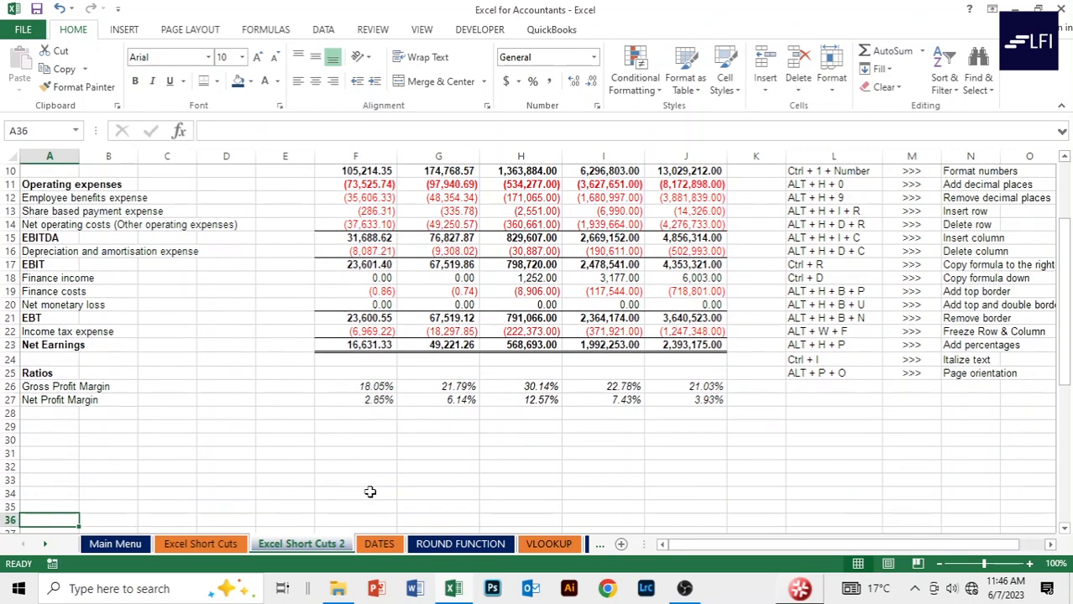
{"action": "key", "text": "Down"}
{"action": "key", "text": "Down"}
{"action": "key", "text": "Down"}
{"action": "key", "text": "Down"}
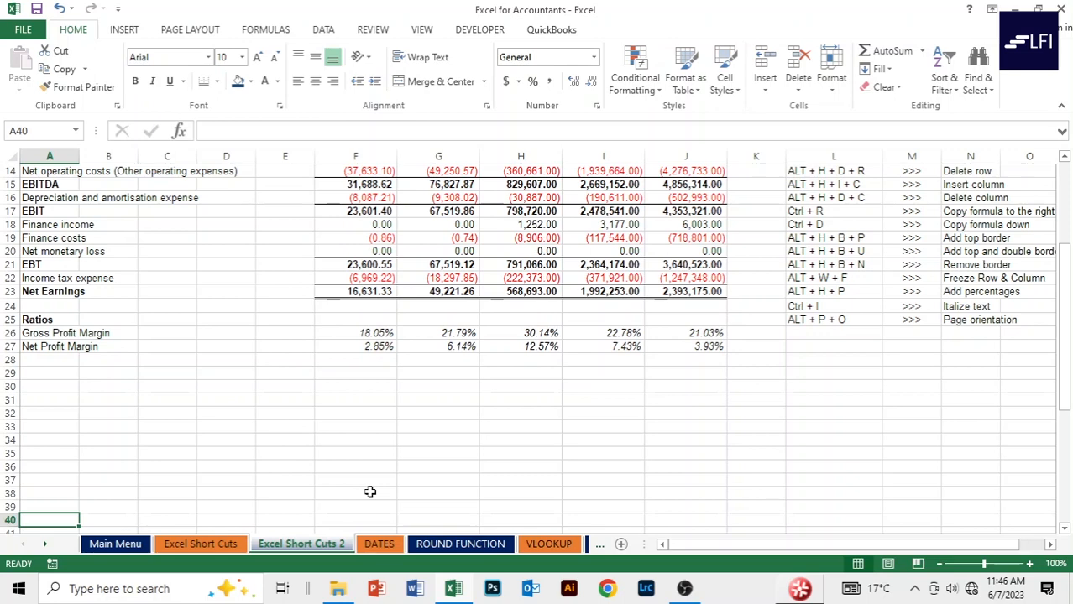
{"action": "key", "text": "Up"}
{"action": "key", "text": "Up"}
{"action": "key", "text": "Up"}
{"action": "key", "text": "Up"}
{"action": "key", "text": "Up"}
{"action": "key", "text": "Up"}
{"action": "key", "text": "Up"}
{"action": "key", "text": "Up"}
{"action": "key", "text": "Up"}
{"action": "key", "text": "Up"}
{"action": "key", "text": "Up"}
{"action": "key", "text": "Up"}
{"action": "key", "text": "Up"}
{"action": "key", "text": "Up"}
{"action": "key", "text": "Up"}
{"action": "key", "text": "Up"}
{"action": "key", "text": "Up"}
{"action": "key", "text": "Up"}
{"action": "key", "text": "Up"}
{"action": "key", "text": "Up"}
{"action": "key", "text": "Up"}
{"action": "key", "text": "Up"}
{"action": "key", "text": "Up"}
{"action": "key", "text": "Up"}
{"action": "key", "text": "Up"}
{"action": "key", "text": "Up"}
{"action": "key", "text": "Up"}
{"action": "key", "text": "Up"}
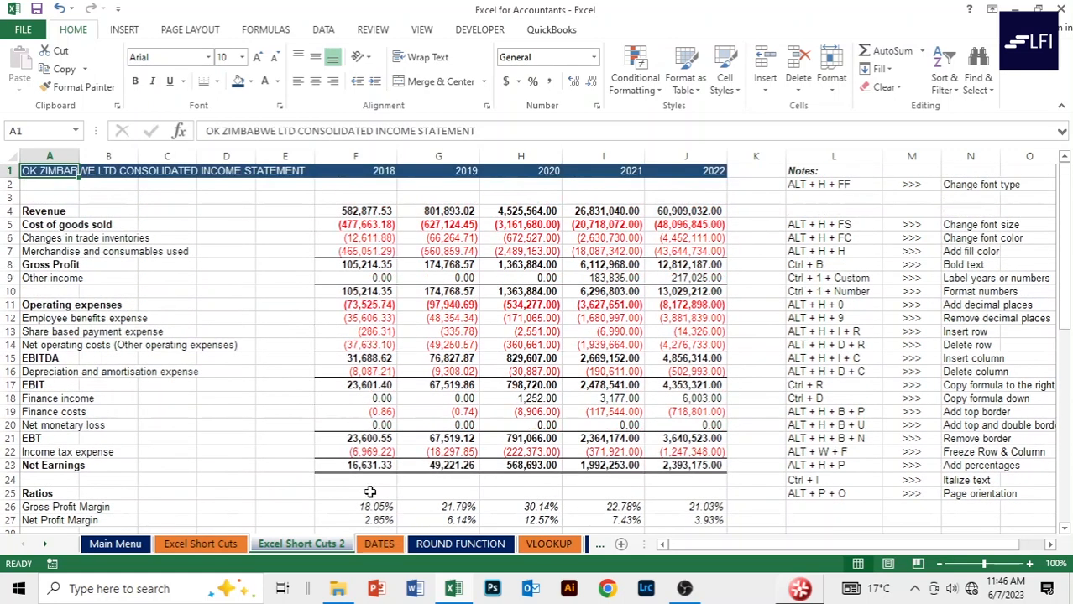
{"action": "key", "text": "Down"}
{"action": "key", "text": "Down"}
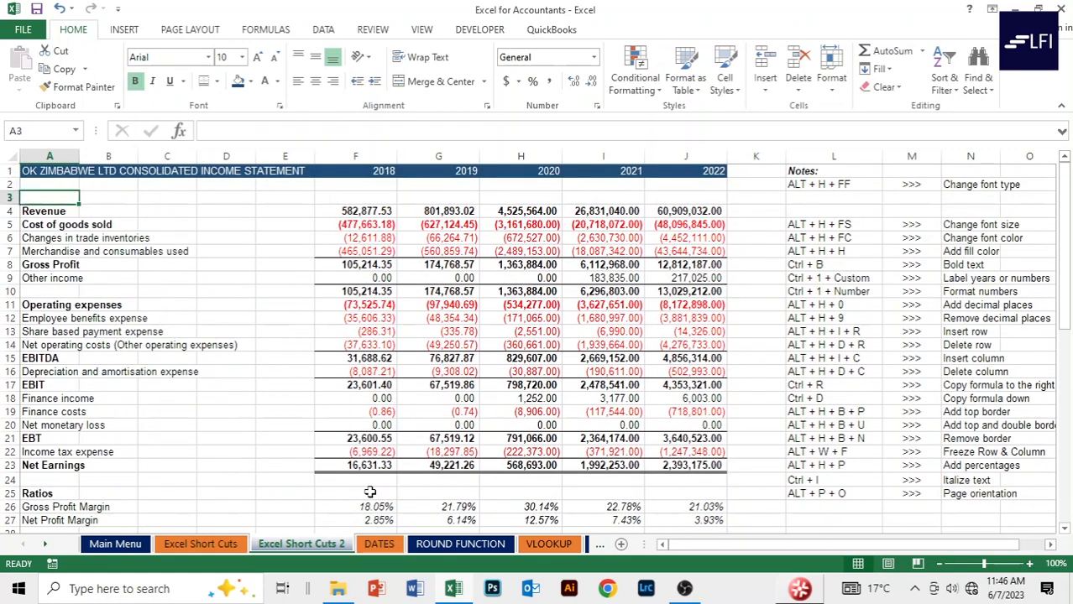
{"action": "key", "text": "Up"}
{"action": "key", "text": "Up"}
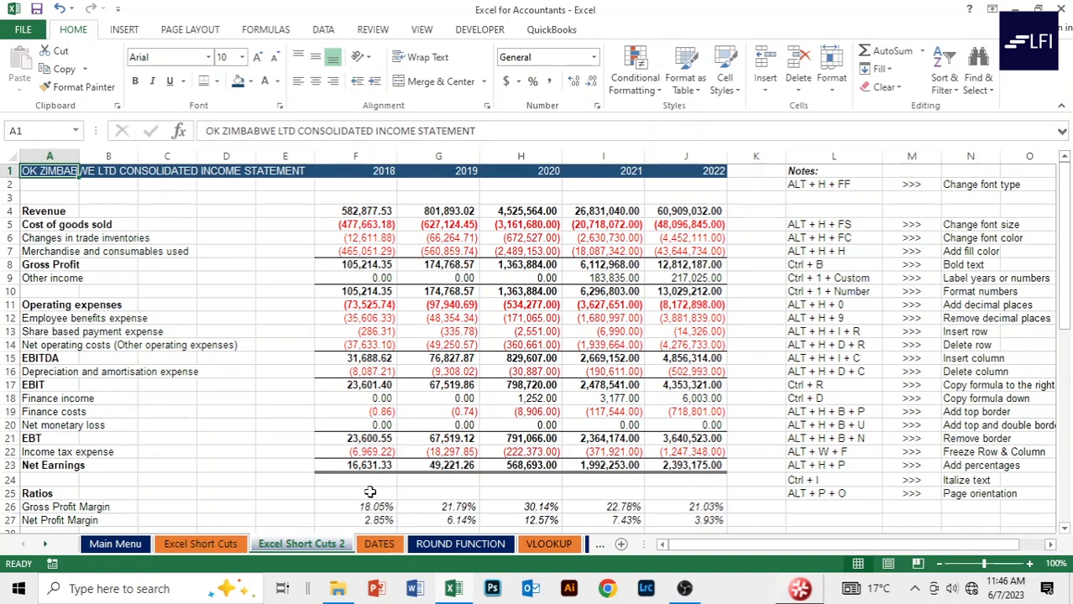
Settle on cell A2 below the title row and switch to the View ribbon.
{"action": "key", "text": "Down"}
{"action": "key", "text": "Down"}
{"action": "key", "text": "Down"}
{"action": "key", "text": "Down"}
{"action": "key", "text": "Down"}
{"action": "key", "text": "Down"}
{"action": "key", "text": "Down"}
{"action": "key", "text": "Down"}
{"action": "key", "text": "Down"}
{"action": "key", "text": "Down"}
{"action": "key", "text": "Down"}
{"action": "key", "text": "Down"}
{"action": "key", "text": "Down"}
{"action": "key", "text": "Down"}
{"action": "key", "text": "Down"}
{"action": "key", "text": "Down"}
{"action": "key", "text": "Down"}
{"action": "key", "text": "Down"}
{"action": "key", "text": "Down"}
{"action": "key", "text": "Down"}
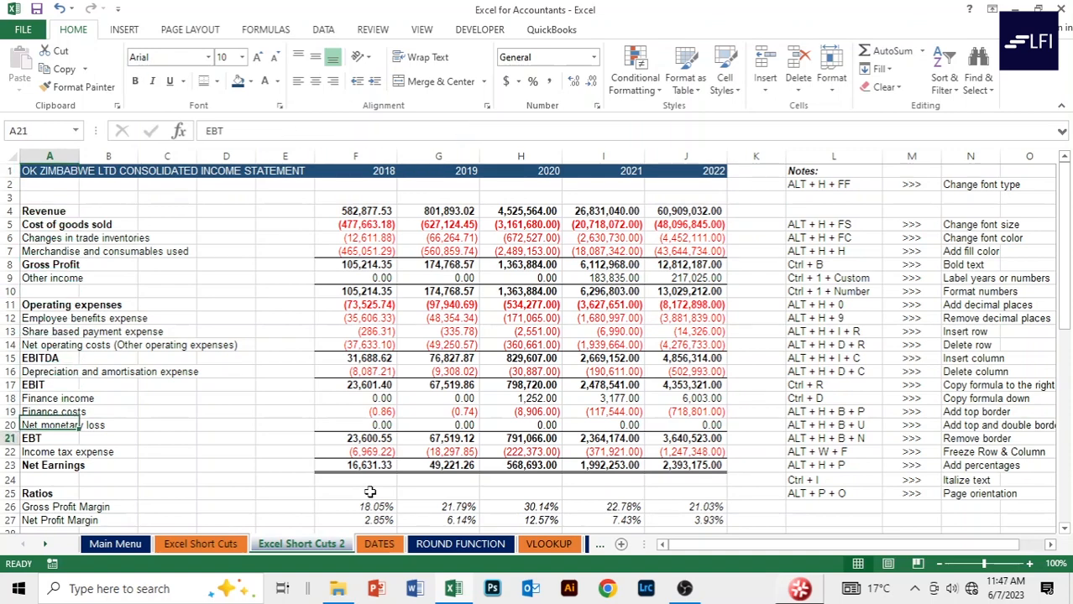
{"action": "key", "text": "Down"}
{"action": "key", "text": "Down"}
{"action": "key", "text": "Down"}
{"action": "key", "text": "Down"}
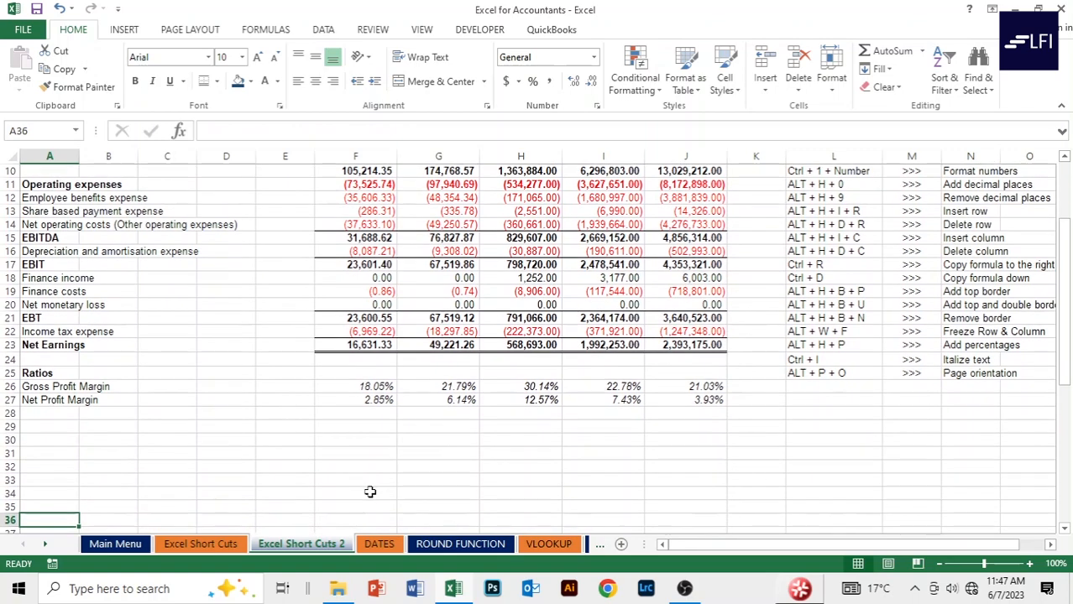
{"action": "key", "text": "Up"}
{"action": "key", "text": "Up"}
{"action": "key", "text": "Up"}
{"action": "key", "text": "Up"}
{"action": "key", "text": "Up"}
{"action": "key", "text": "Up"}
{"action": "key", "text": "Up"}
{"action": "key", "text": "Up"}
{"action": "key", "text": "Up"}
{"action": "key", "text": "Up"}
{"action": "key", "text": "Up"}
{"action": "key", "text": "Up"}
{"action": "key", "text": "Up"}
{"action": "key", "text": "Up"}
{"action": "key", "text": "Up"}
{"action": "key", "text": "Up"}
{"action": "key", "text": "Up"}
{"action": "key", "text": "Up"}
{"action": "key", "text": "Up"}
{"action": "key", "text": "Up"}
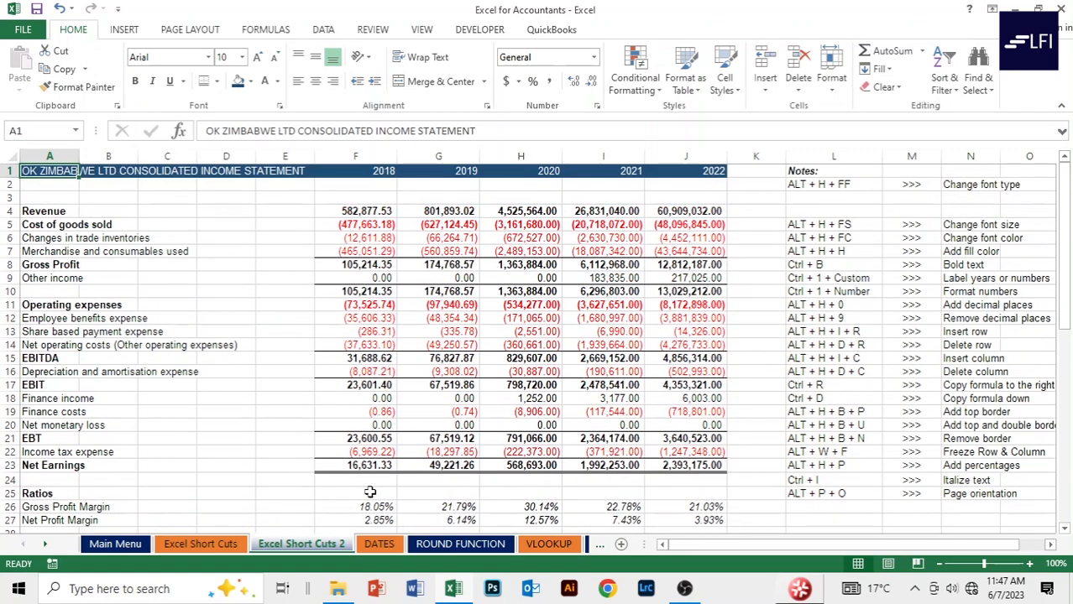
{"action": "key", "text": "Down"}
{"action": "key", "text": "Down"}
{"action": "key", "text": "Down"}
{"action": "key", "text": "Down"}
{"action": "key", "text": "Down"}
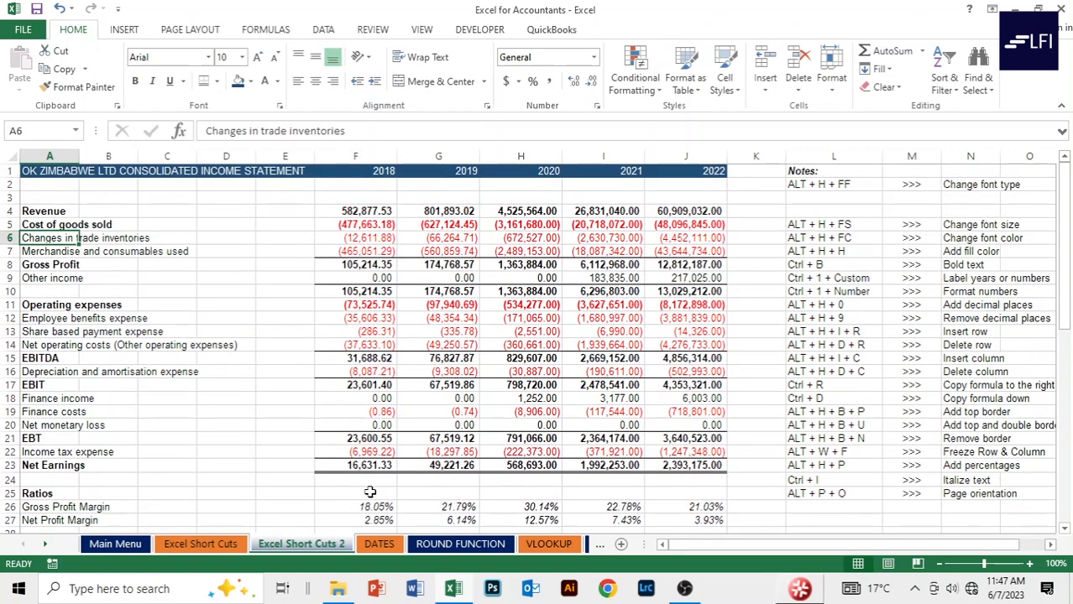
{"action": "key", "text": "Right"}
{"action": "key", "text": "Right"}
{"action": "key", "text": "Right"}
{"action": "key", "text": "Right"}
{"action": "key", "text": "Right"}
{"action": "key", "text": "Up"}
{"action": "key", "text": "Up"}
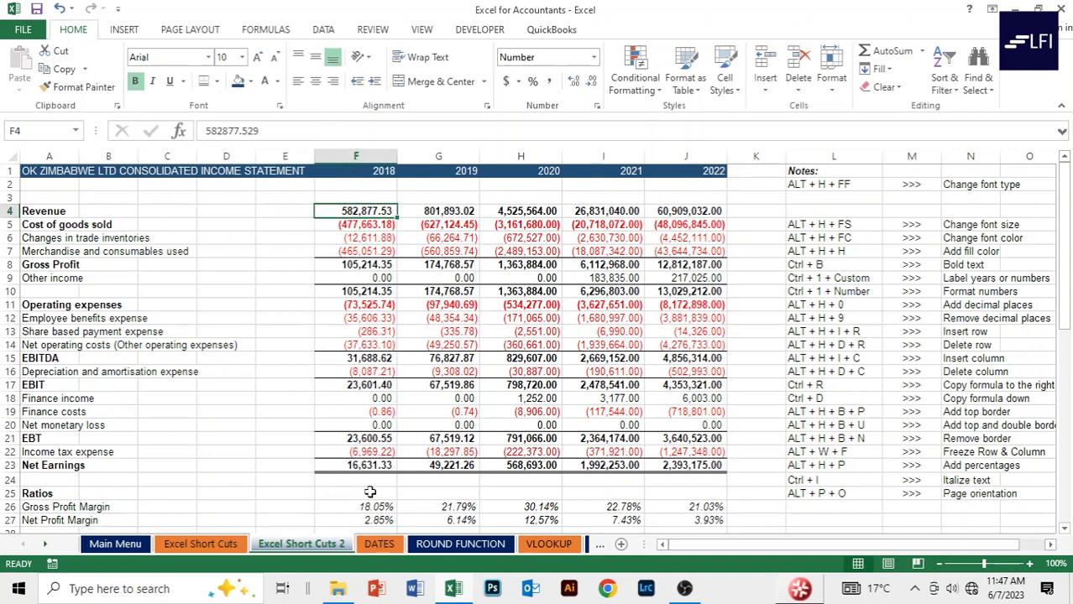
{"action": "key", "text": "Up"}
{"action": "key", "text": "Up"}
{"action": "key", "text": "Left"}
{"action": "key", "text": "Left"}
{"action": "key", "text": "Left"}
{"action": "key", "text": "Left"}
{"action": "key", "text": "Left"}
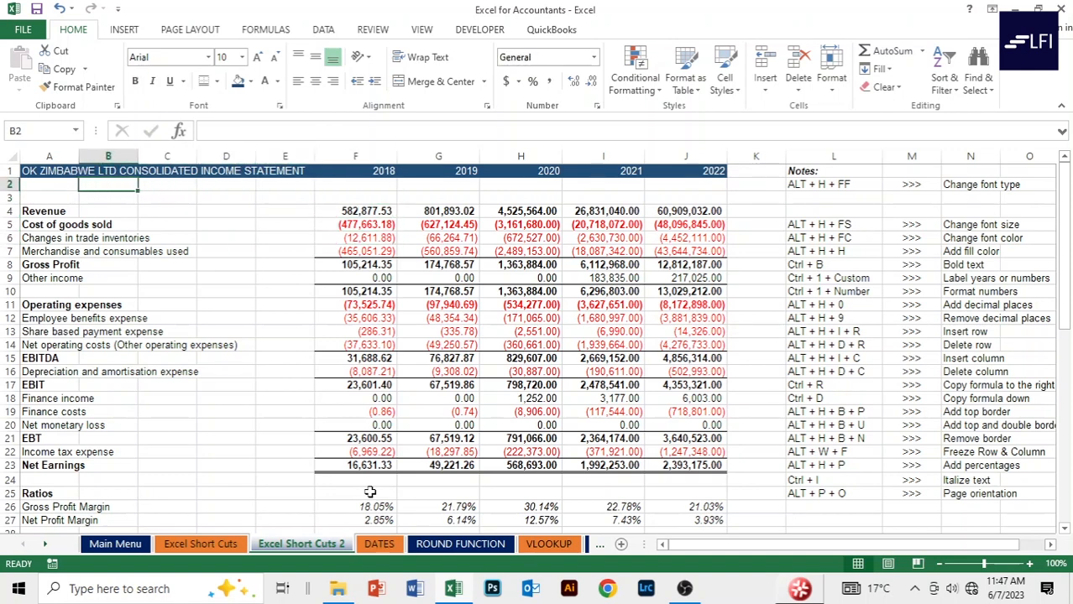
{"action": "key", "text": "Up"}
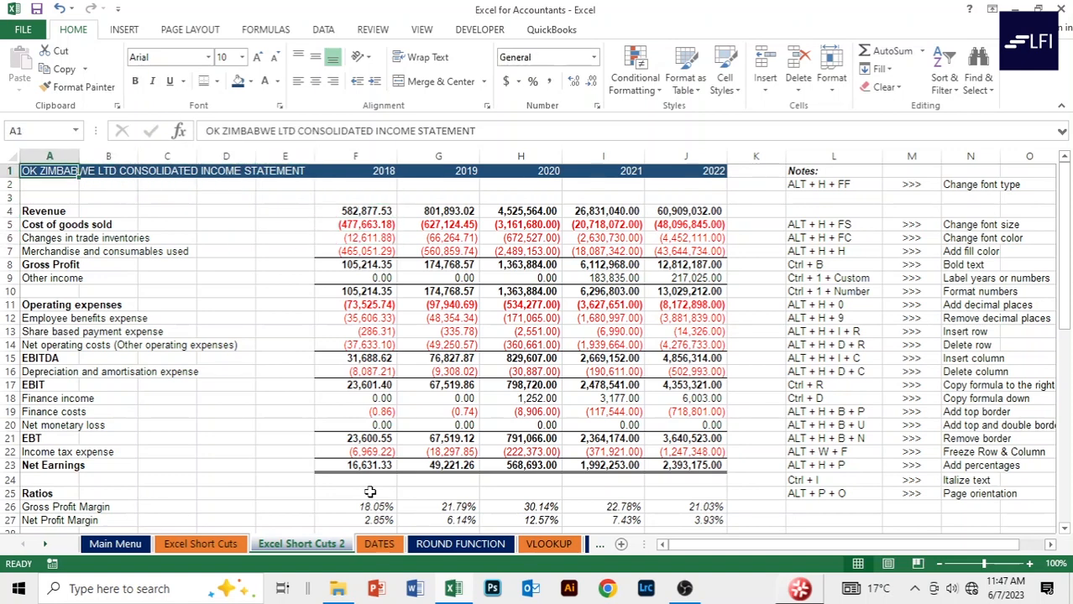
{"action": "key", "text": "Down"}
{"action": "key", "text": "alt+w"}
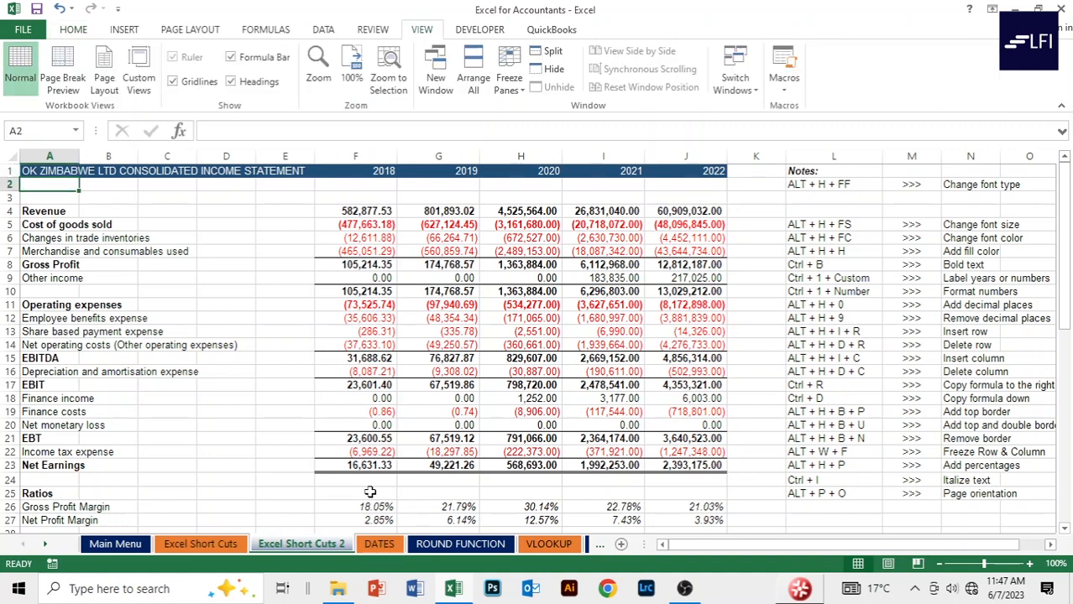
Freeze the title row above row 2 and scroll up and down to test it.
{"action": "key", "text": "alt"}
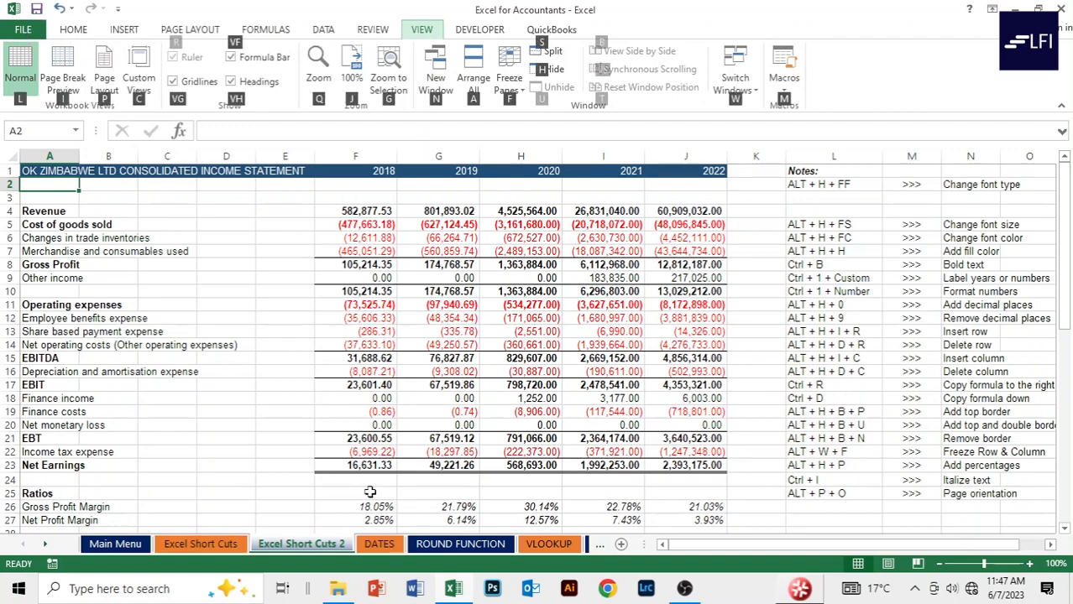
{"action": "key", "text": "f"}
{"action": "key", "text": "f"}
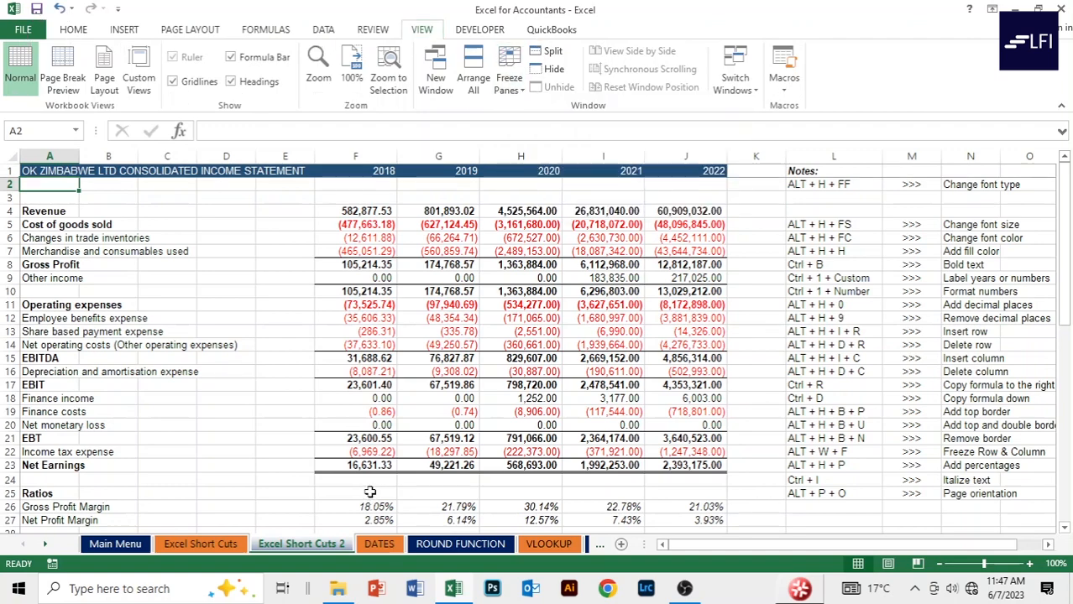
{"action": "left_click", "coordinate": [223, 250]}
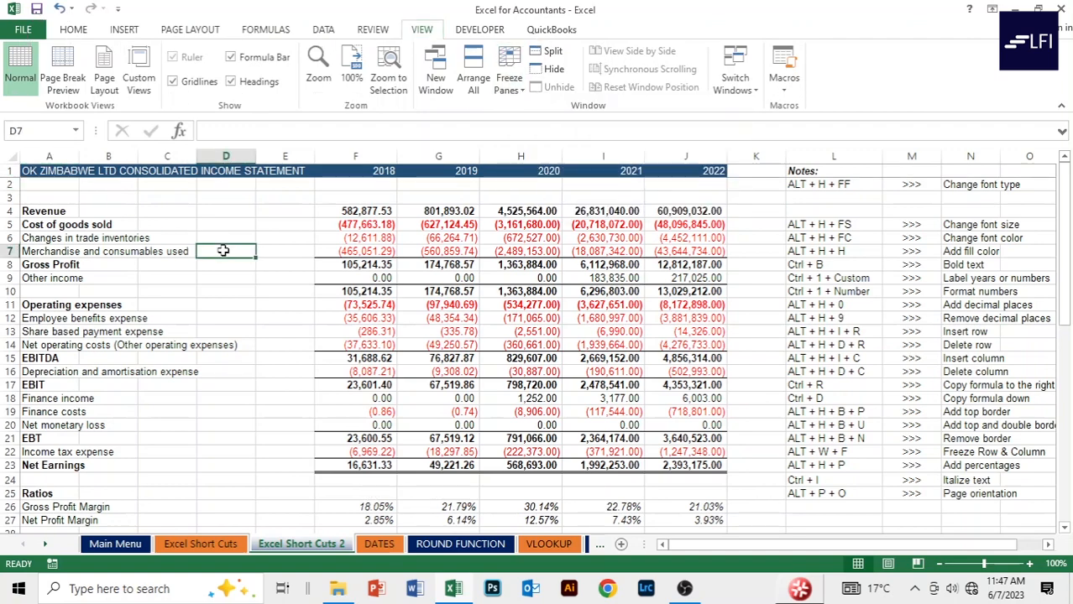
{"action": "scroll", "coordinate": [223, 250], "scroll_direction": "down", "scroll_amount": 4}
{"action": "scroll", "coordinate": [224, 251], "scroll_direction": "up", "scroll_amount": 4}
{"action": "scroll", "coordinate": [227, 248], "scroll_direction": "down", "scroll_amount": 9}
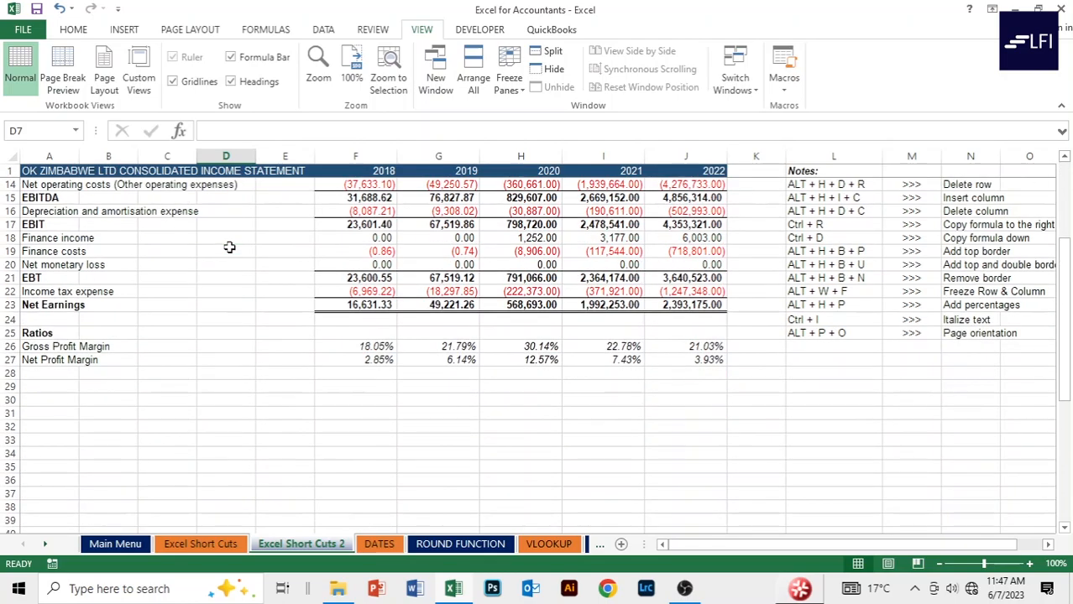
{"action": "scroll", "coordinate": [235, 245], "scroll_direction": "up", "scroll_amount": 7}
{"action": "scroll", "coordinate": [237, 246], "scroll_direction": "down", "scroll_amount": 8}
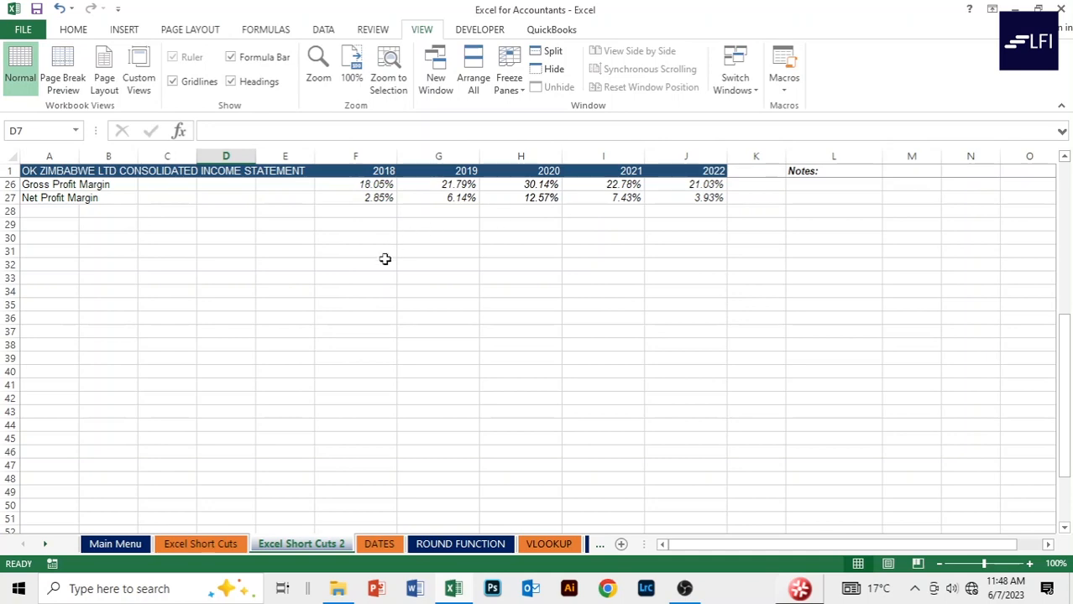
{"action": "scroll", "coordinate": [383, 259], "scroll_direction": "up", "scroll_amount": 8}
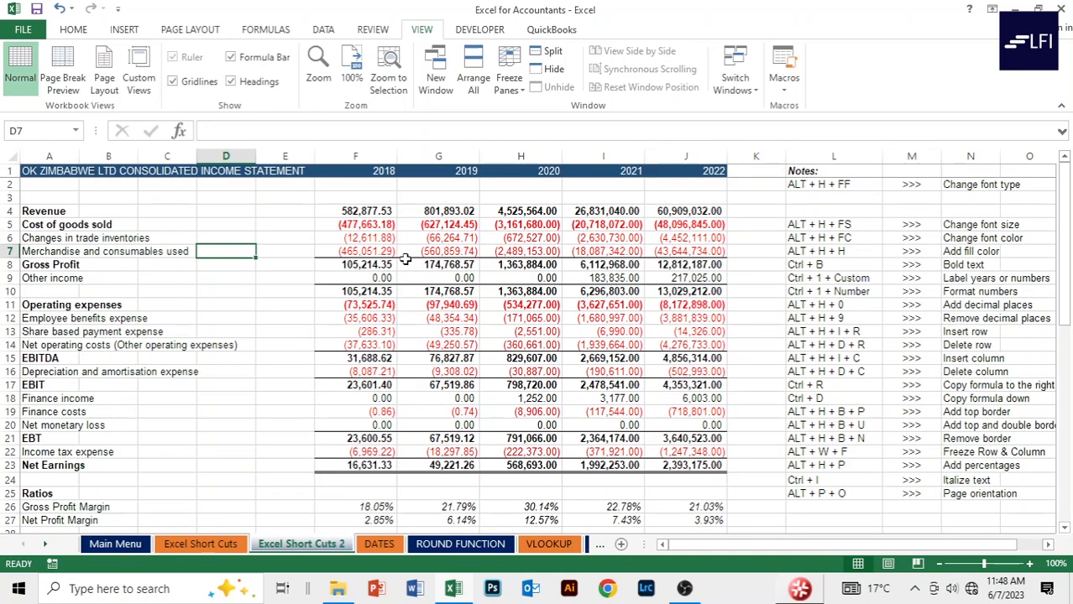
Scroll sideways to the shortcut notes columns and back to the income statement.
{"action": "left_click", "coordinate": [244, 226]}
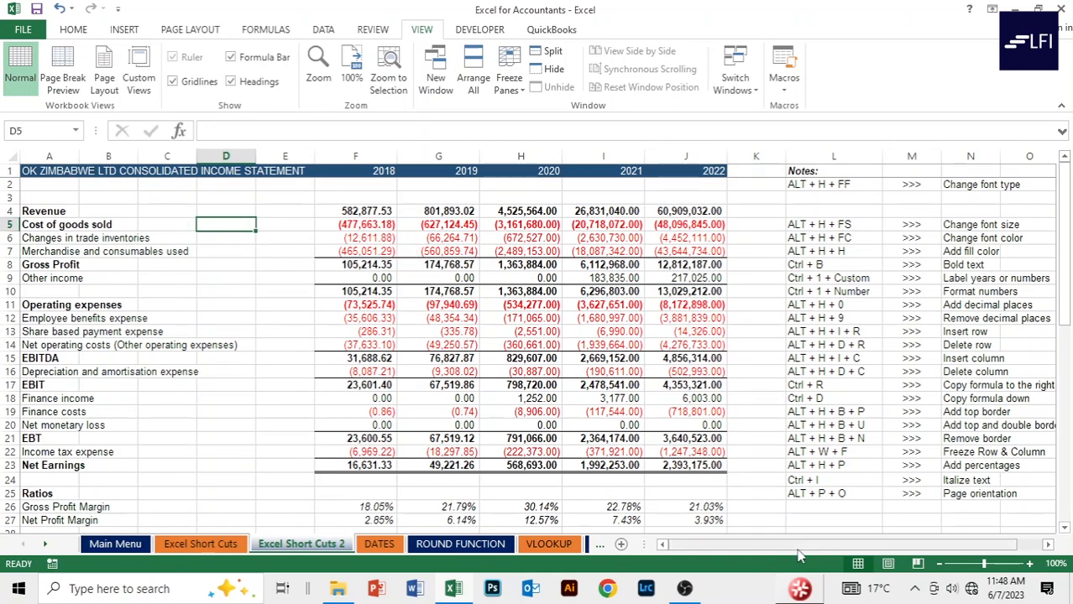
{"action": "scroll", "coordinate": [800, 555], "scroll_direction": "right", "scroll_amount": 1}
{"action": "left_click", "coordinate": [1047, 545]}
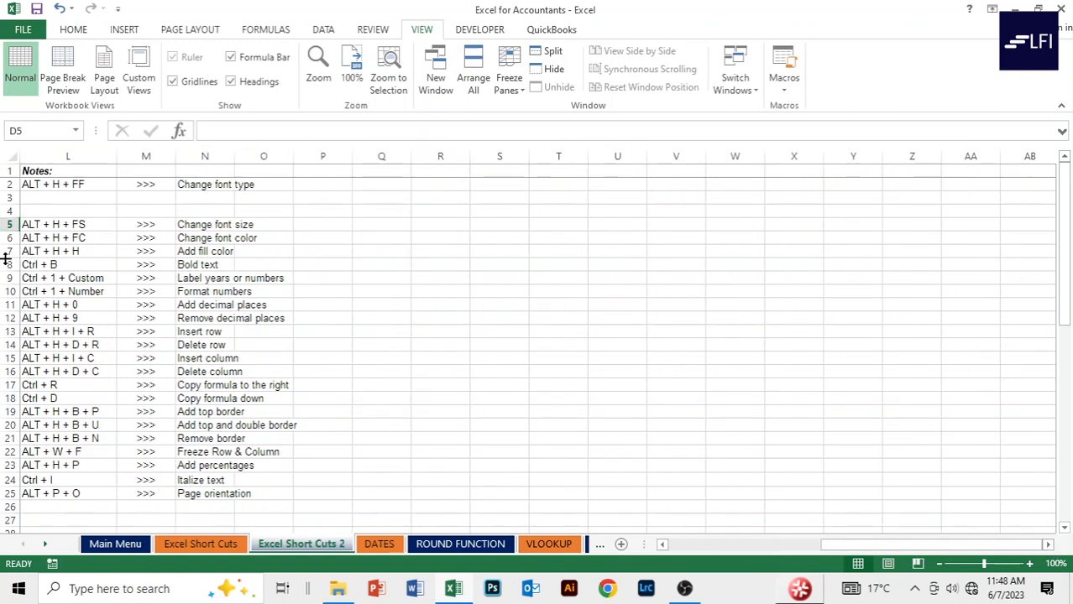
{"action": "left_click", "coordinate": [663, 546]}
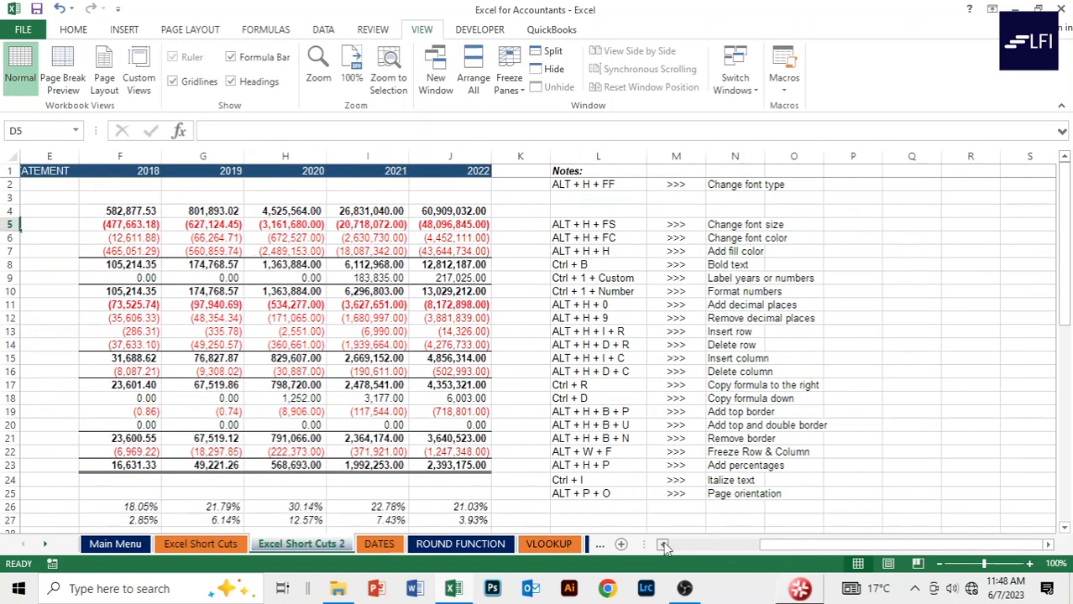
{"action": "left_click", "coordinate": [248, 184]}
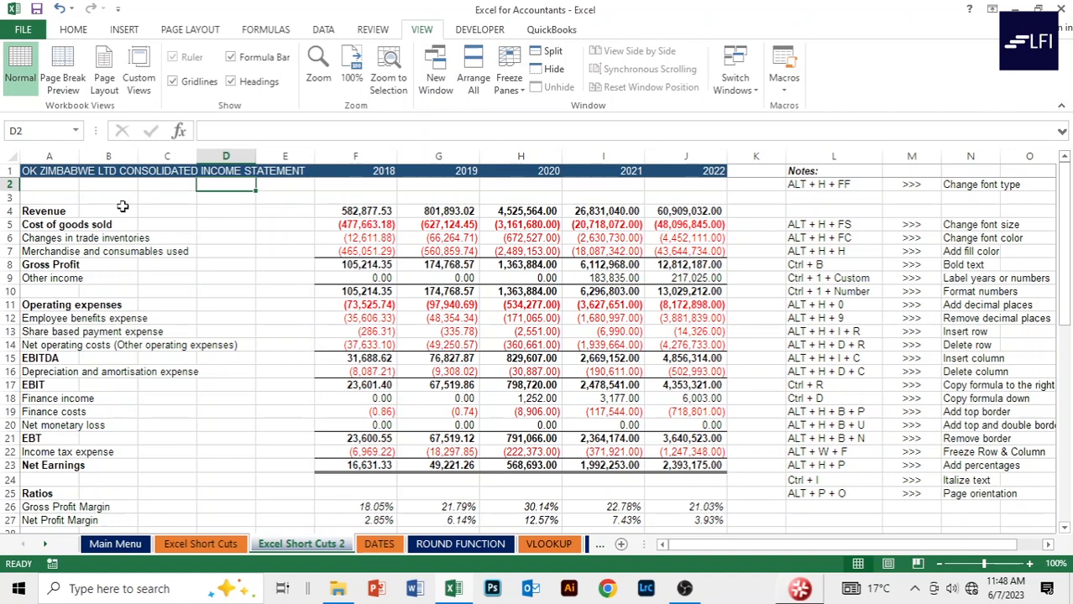
Unfreeze the title row and select F2 as the new freeze point.
{"action": "key", "text": "alt"}
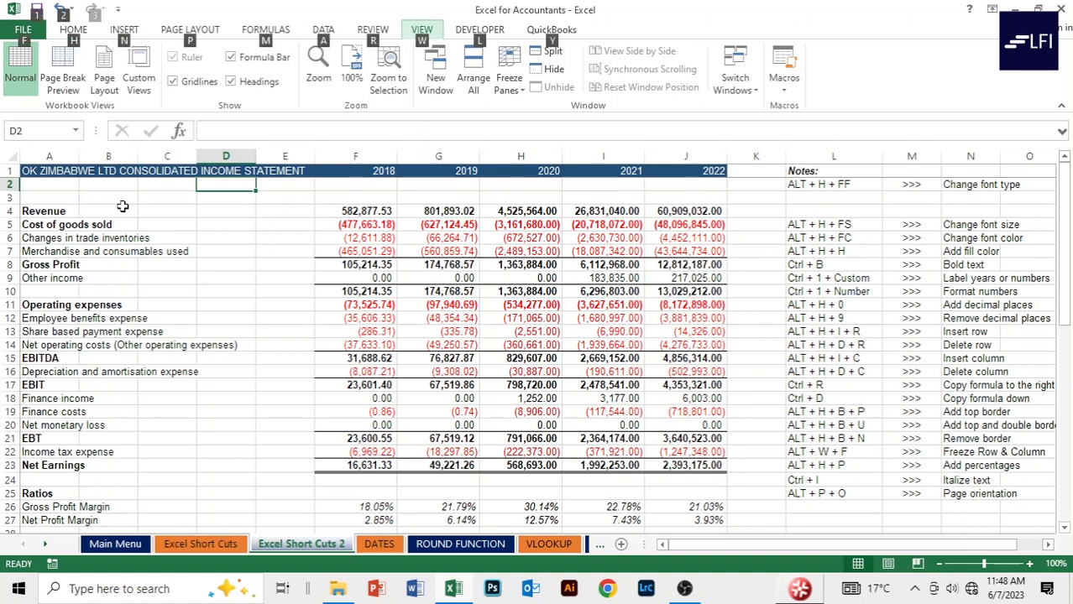
{"action": "key", "text": "w"}
{"action": "key", "text": "f"}
{"action": "key", "text": "f"}
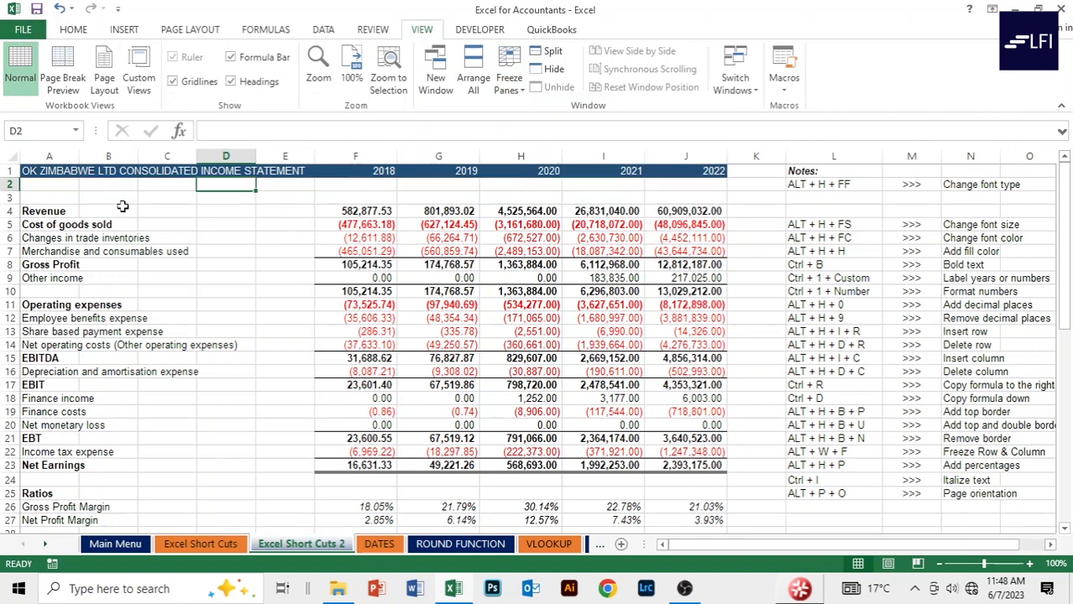
{"action": "left_click", "coordinate": [228, 224]}
{"action": "left_click", "coordinate": [358, 182]}
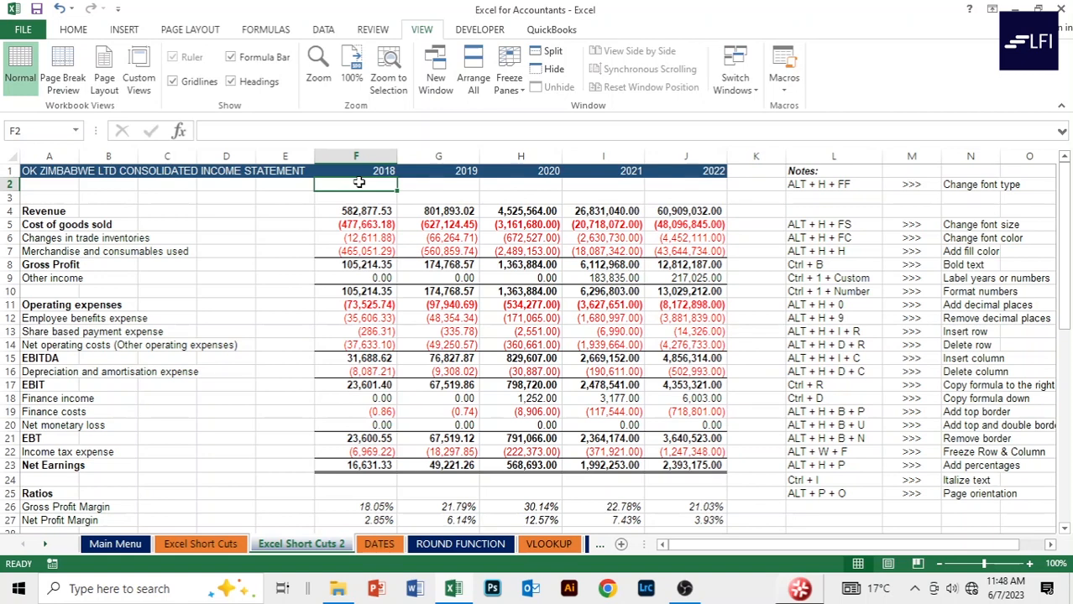
Freeze panes at F2, fixing row 1 and label columns A–E.
{"action": "key", "text": "alt"}
{"action": "key", "text": "w"}
{"action": "key", "text": "f"}
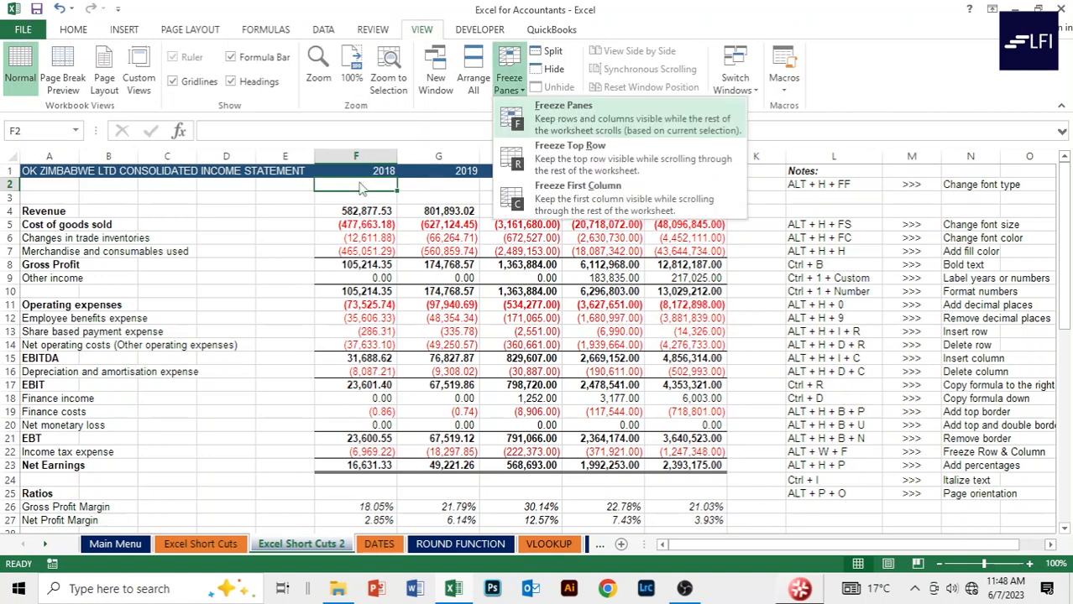
{"action": "key", "text": "f"}
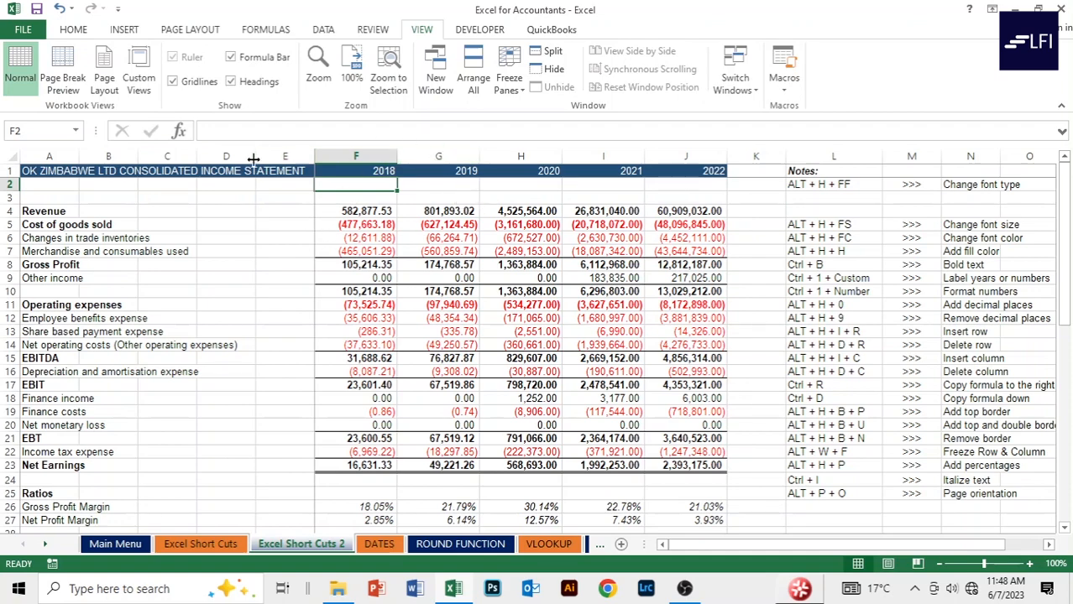
Scroll up and down around E2 and F2 to confirm title row 1 stays fixed.
{"action": "left_click", "coordinate": [265, 210]}
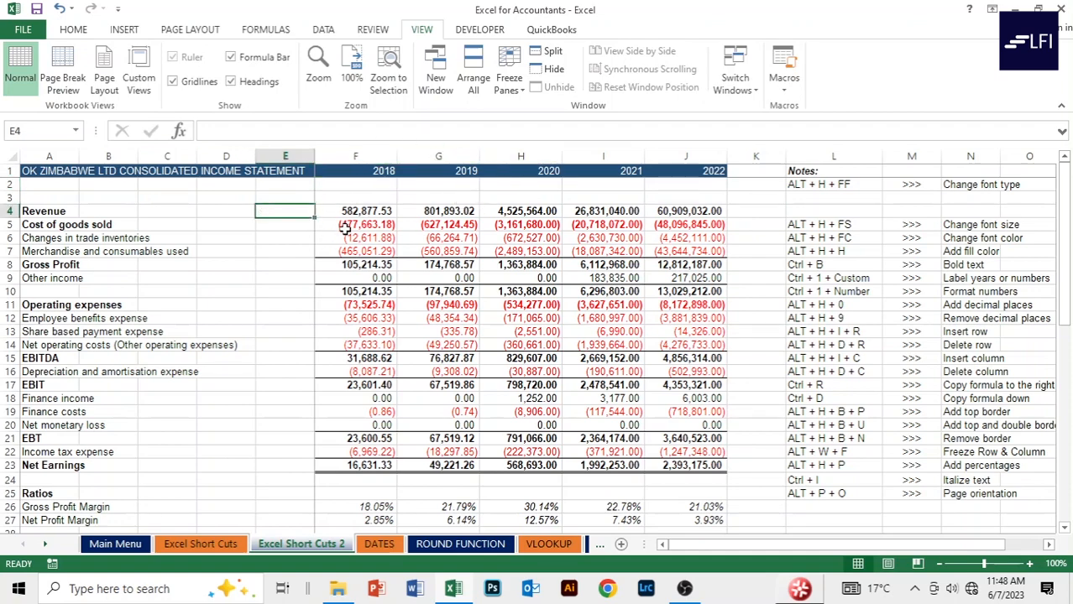
{"action": "scroll", "coordinate": [508, 304], "scroll_direction": "down", "scroll_amount": 4}
{"action": "scroll", "coordinate": [515, 295], "scroll_direction": "up", "scroll_amount": 4}
{"action": "left_click", "coordinate": [263, 185]}
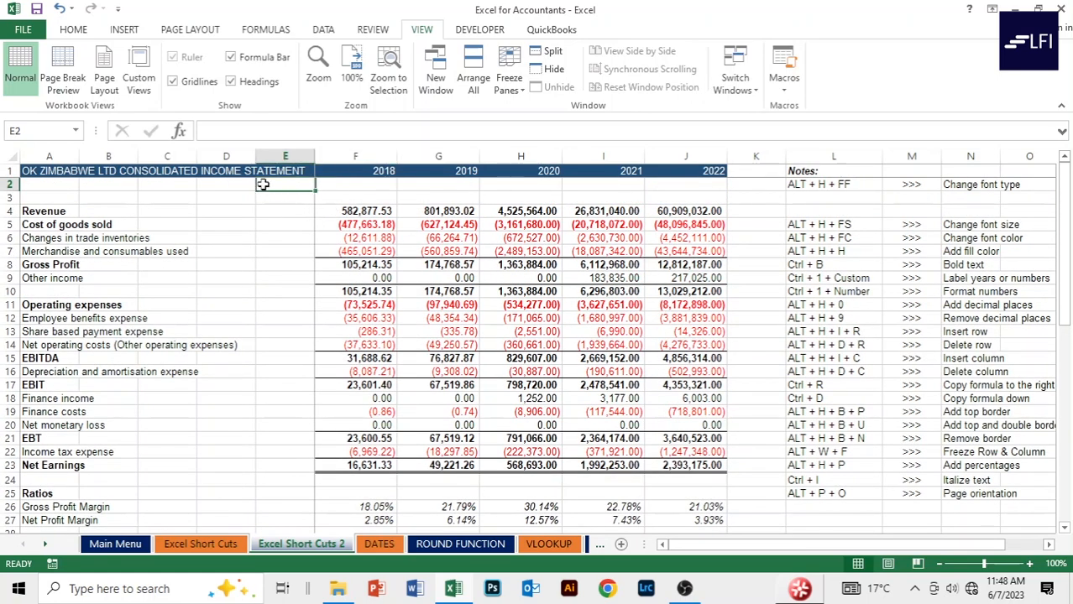
{"action": "left_click", "coordinate": [337, 183]}
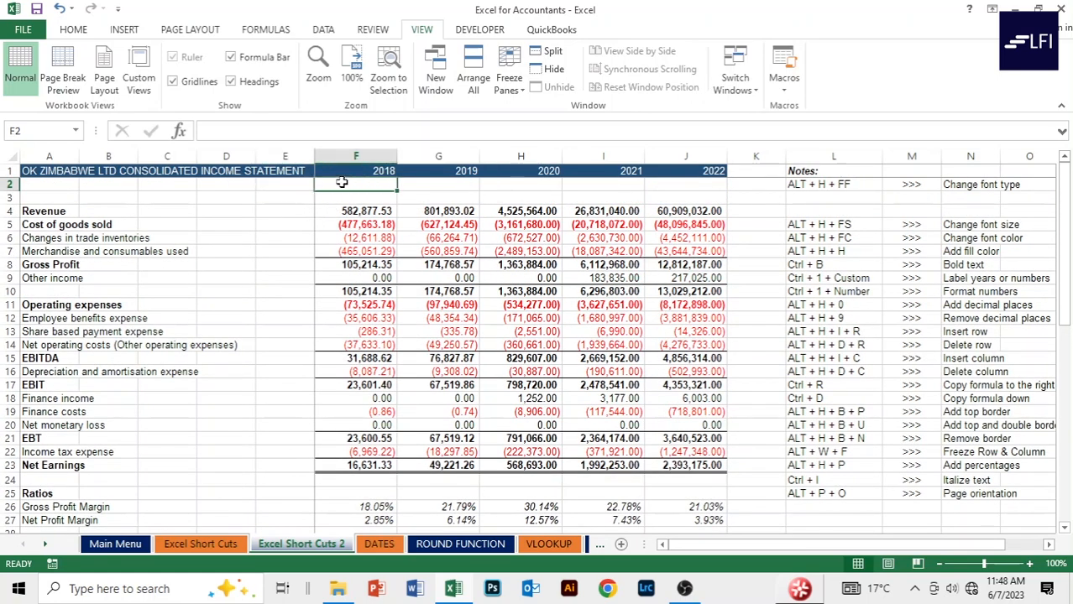
{"action": "left_click", "coordinate": [289, 184]}
{"action": "left_click", "coordinate": [366, 185]}
{"action": "scroll", "coordinate": [370, 184], "scroll_direction": "down", "scroll_amount": 1}
{"action": "scroll", "coordinate": [369, 184], "scroll_direction": "down", "scroll_amount": 4}
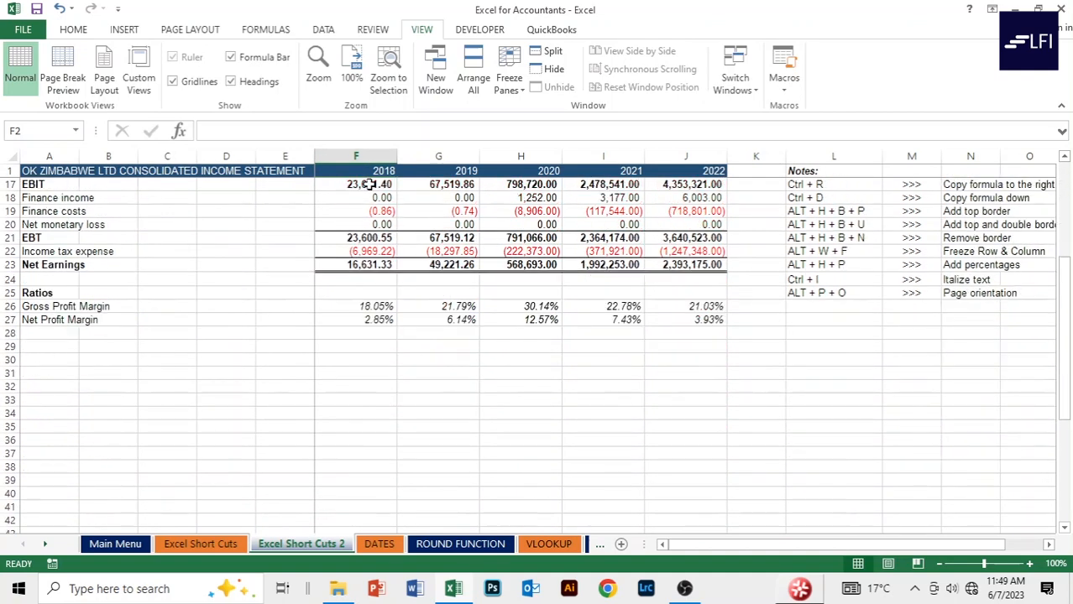
{"action": "scroll", "coordinate": [369, 184], "scroll_direction": "up", "scroll_amount": 5}
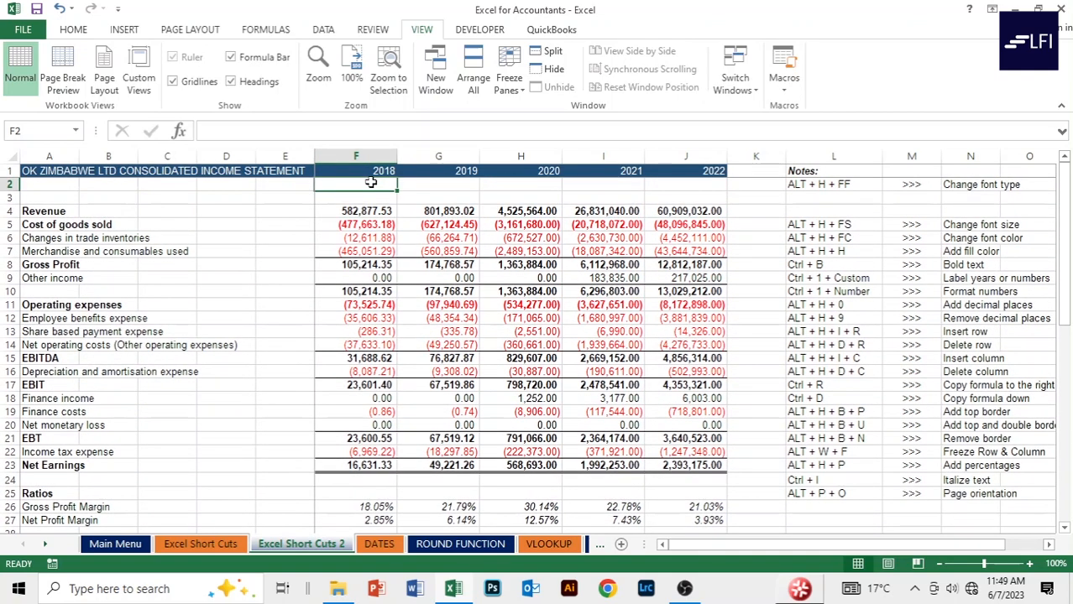
{"action": "scroll", "coordinate": [370, 183], "scroll_direction": "down", "scroll_amount": 8}
{"action": "scroll", "coordinate": [369, 183], "scroll_direction": "up", "scroll_amount": 8}
Drag the horizontal scrollbar past the frozen columns A–E and back, ending on F1.
{"action": "left_click_drag", "start_coordinate": [750, 545], "coordinate": [920, 537]}
{"action": "left_click", "coordinate": [1052, 546]}
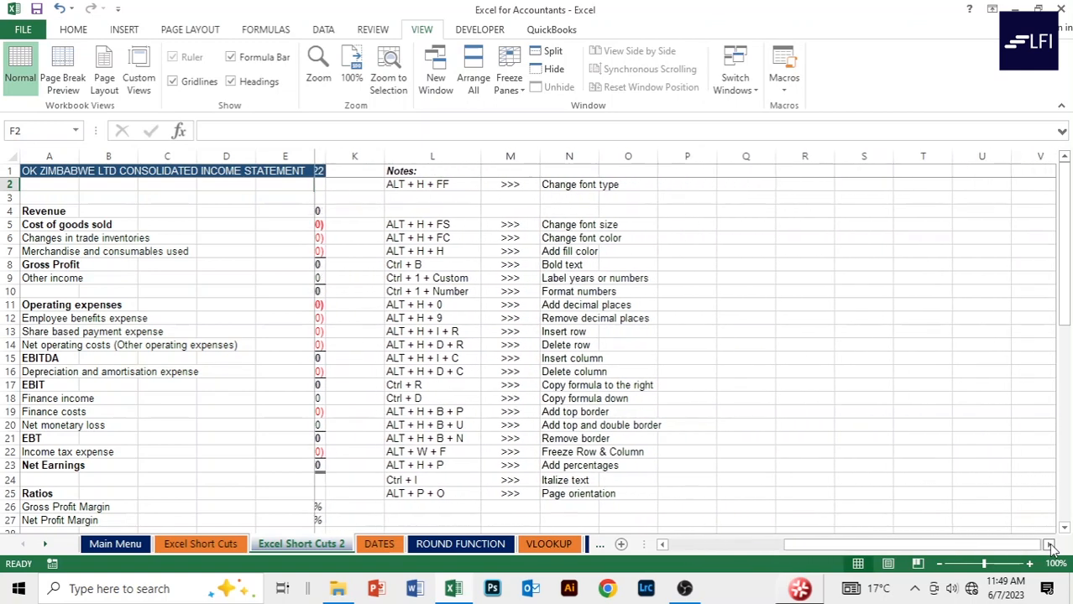
{"action": "left_click_drag", "start_coordinate": [856, 546], "coordinate": [777, 550]}
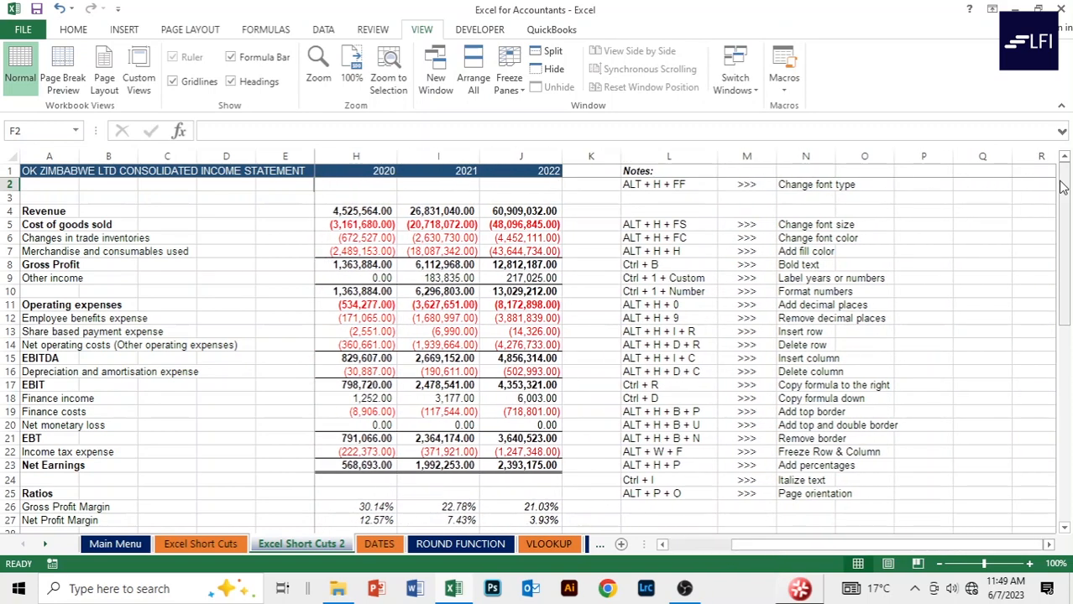
{"action": "left_click_drag", "start_coordinate": [762, 554], "coordinate": [701, 554]}
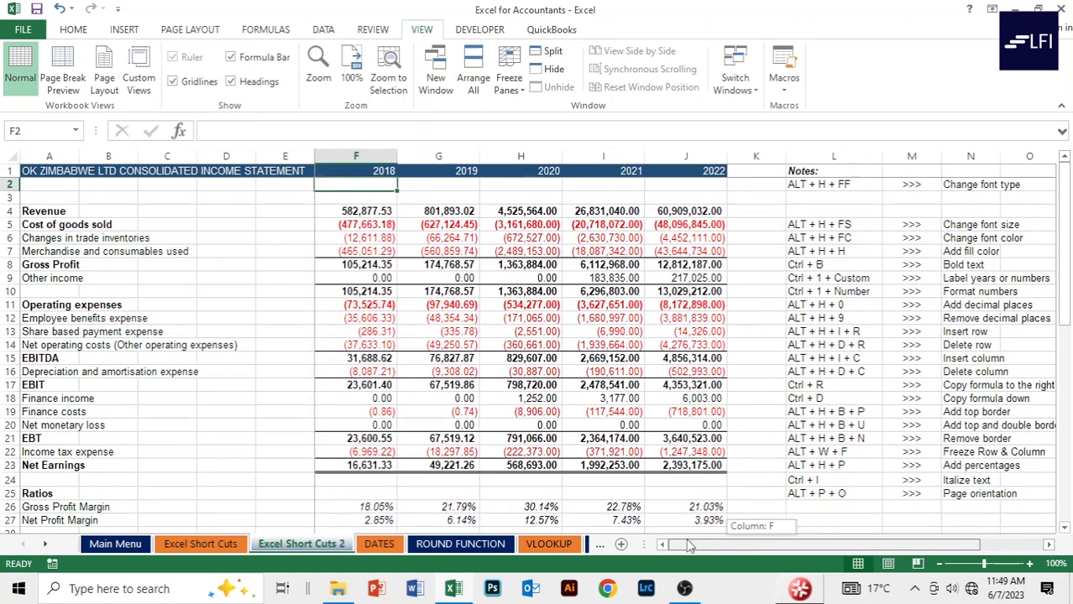
{"action": "left_click", "coordinate": [215, 250]}
{"action": "left_click_drag", "start_coordinate": [809, 545], "coordinate": [914, 522]}
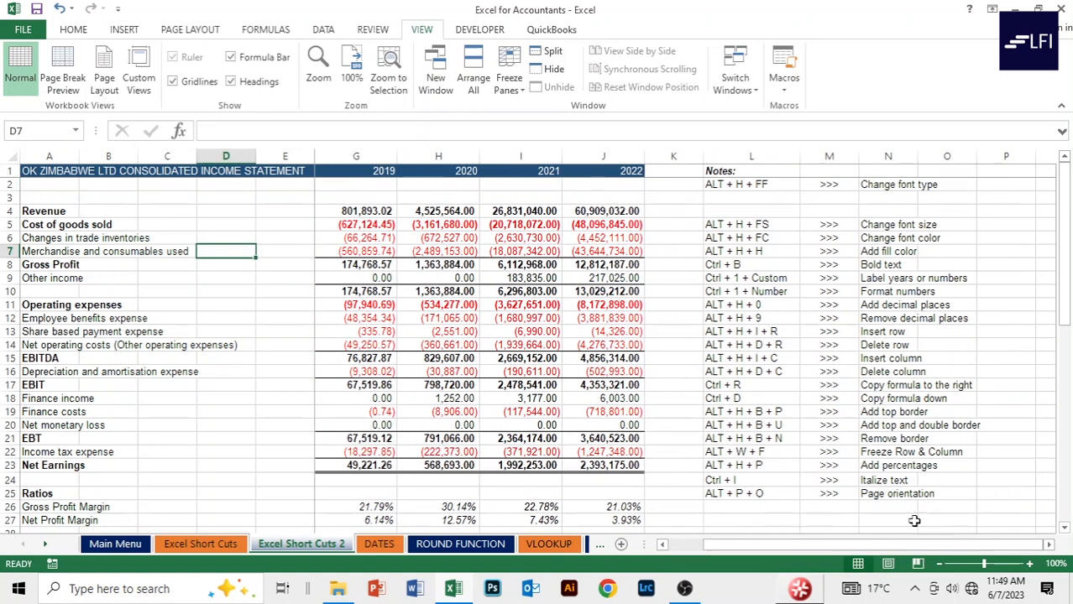
{"action": "left_click", "coordinate": [1049, 545]}
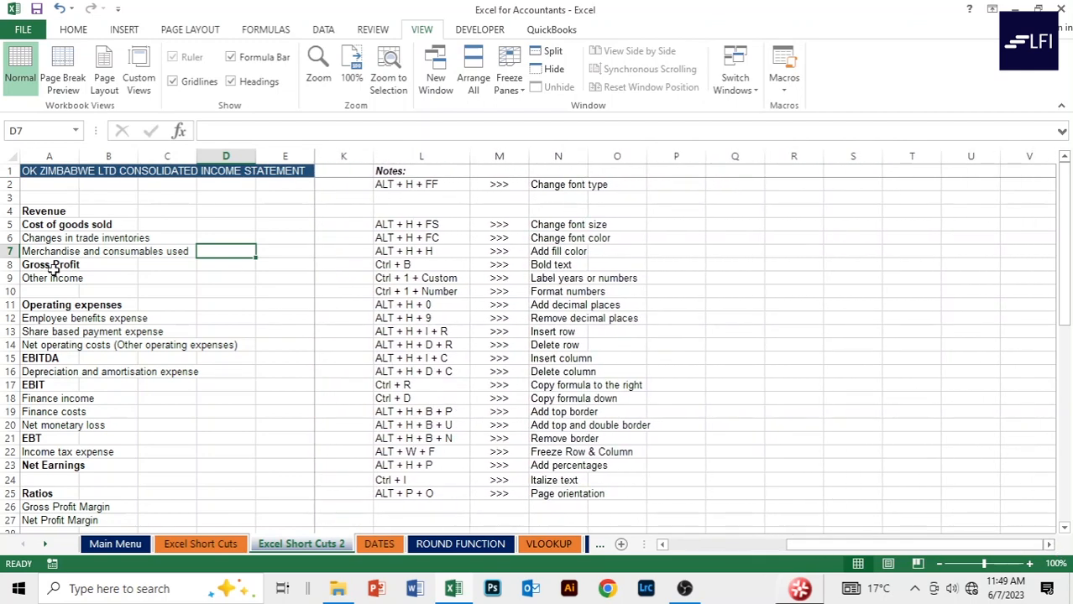
{"action": "left_click_drag", "start_coordinate": [812, 545], "coordinate": [799, 542]}
{"action": "left_click", "coordinate": [290, 304]}
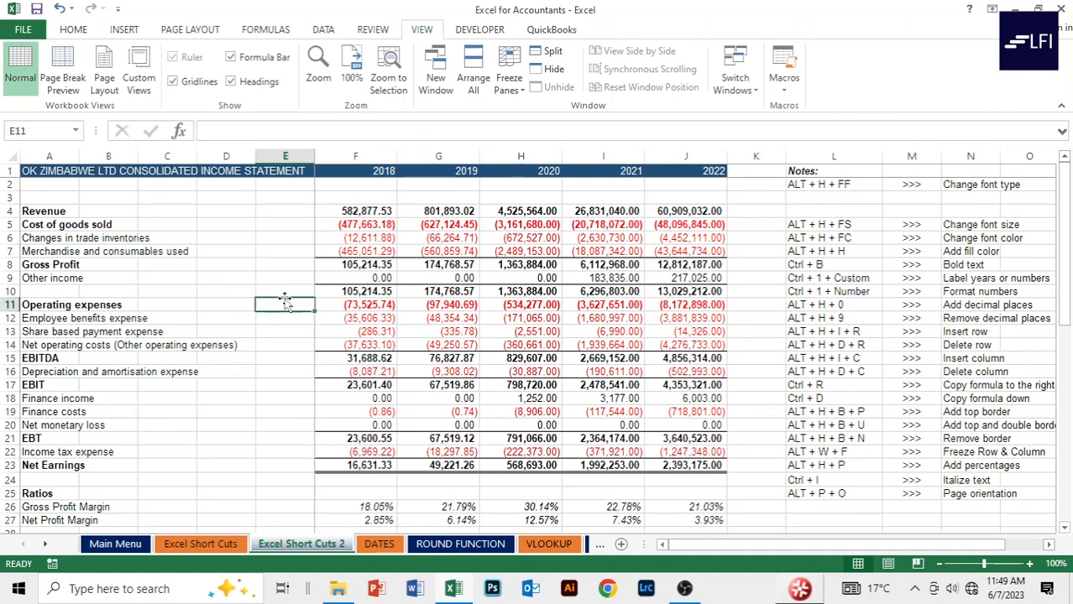
{"action": "left_click", "coordinate": [269, 238]}
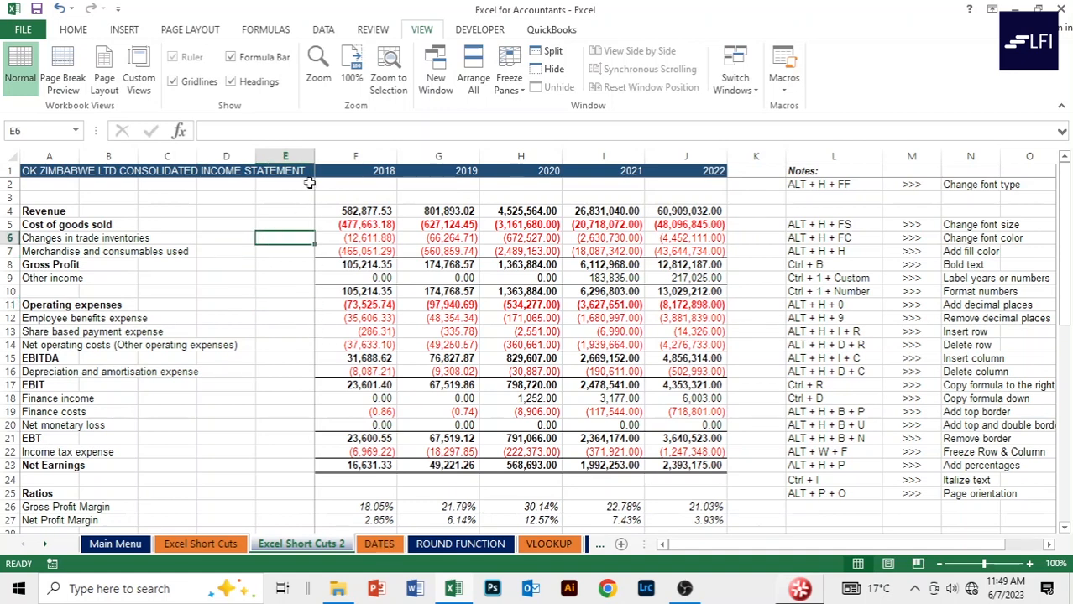
{"action": "left_click", "coordinate": [350, 171]}
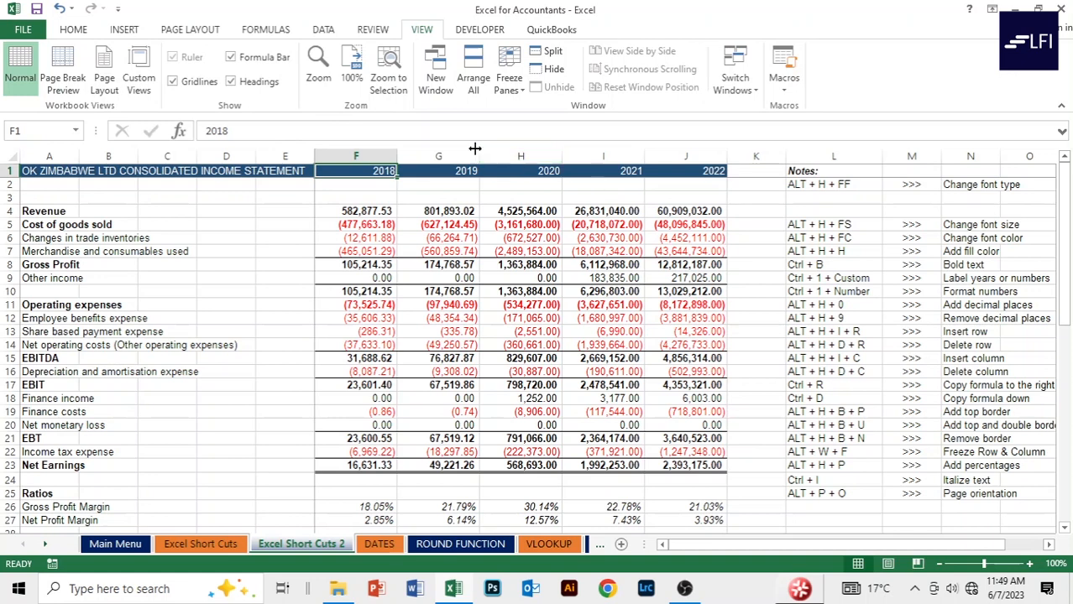
Apply the custom format 0"H" to F1:J1 so the years read 2018H–2022H.
{"action": "left_click", "coordinate": [408, 169]}
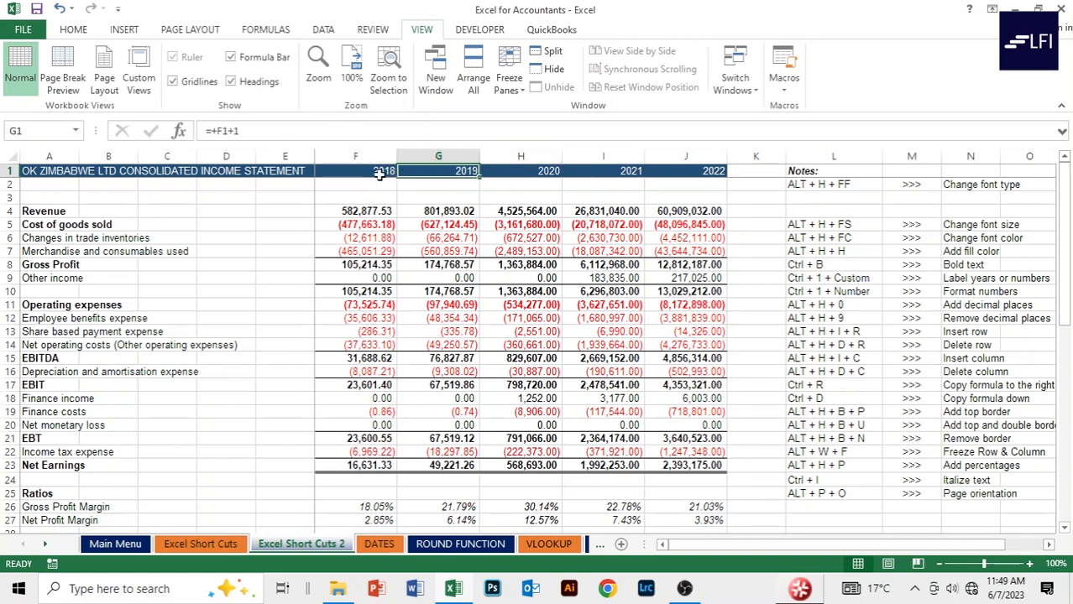
{"action": "left_click", "coordinate": [379, 172]}
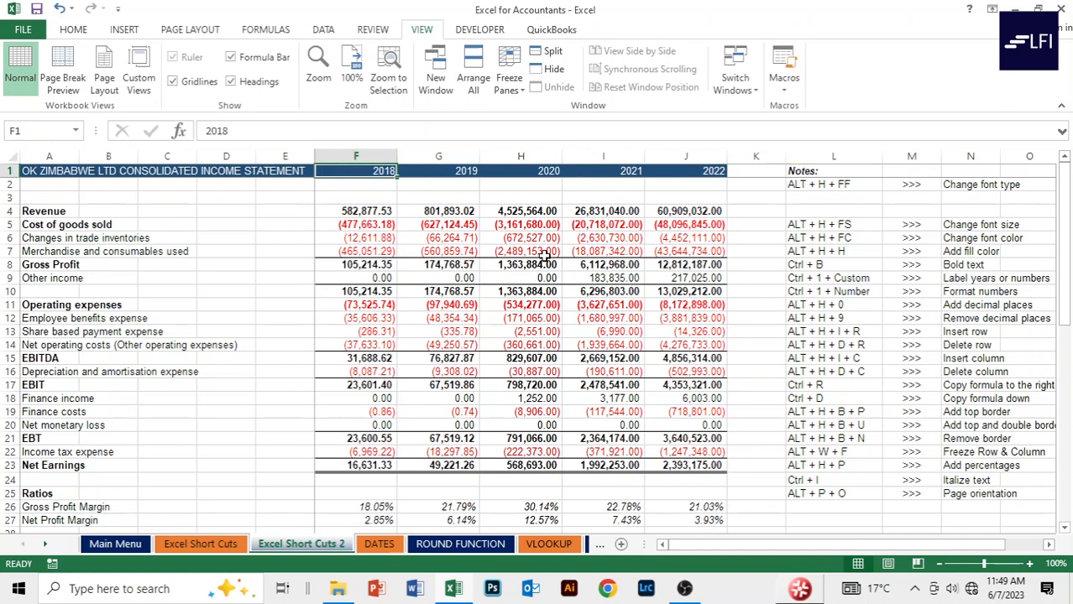
{"action": "key", "text": "shift+Right"}
{"action": "key", "text": "shift+Right"}
{"action": "key", "text": "shift+Right"}
{"action": "key", "text": "shift+Right"}
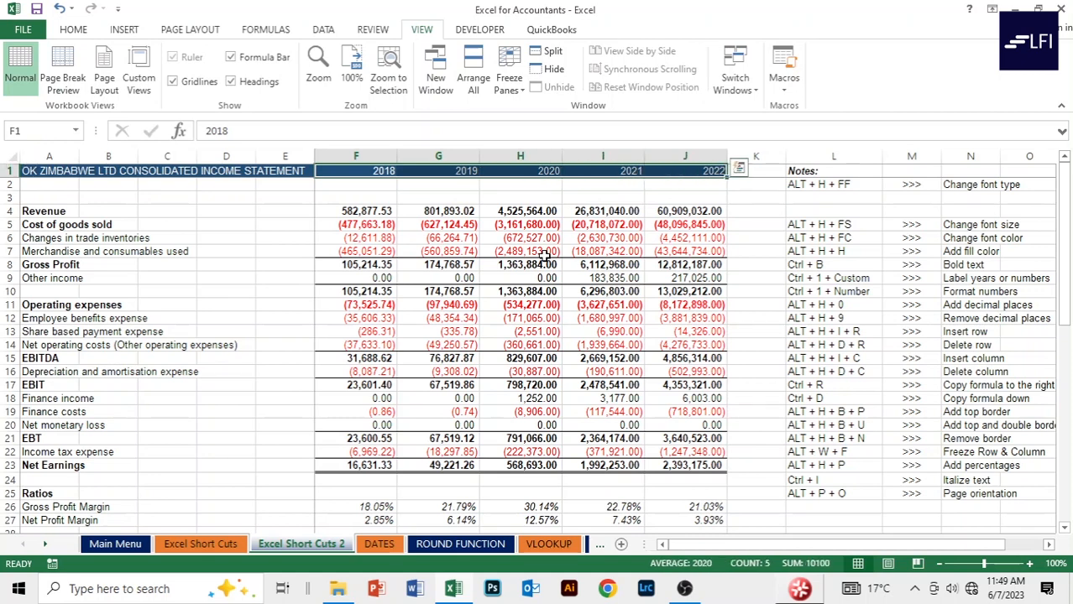
{"action": "key", "text": "ctrl+1"}
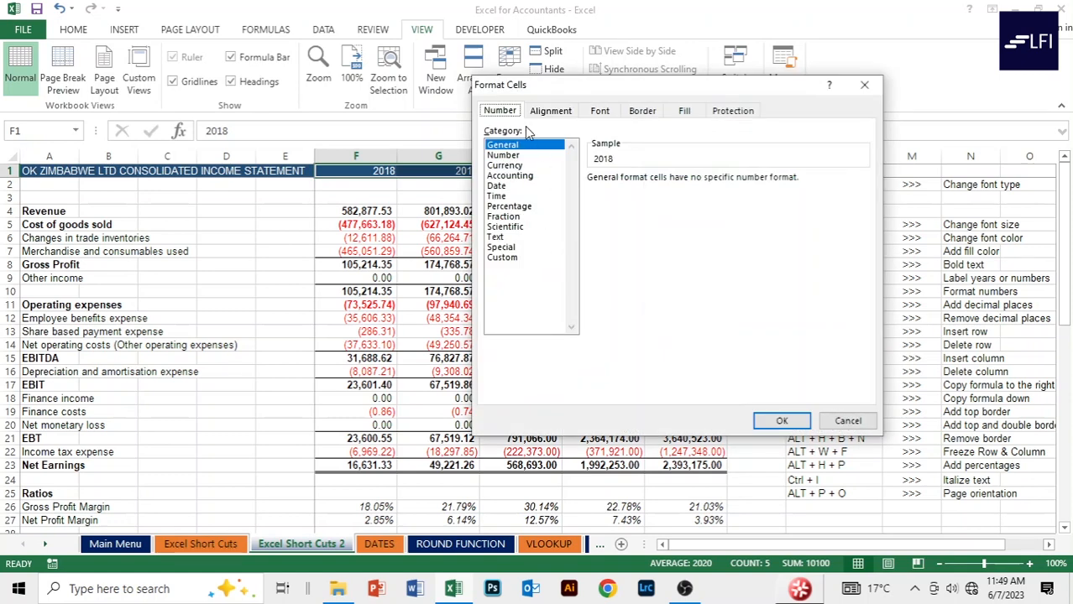
{"action": "left_click", "coordinate": [502, 258]}
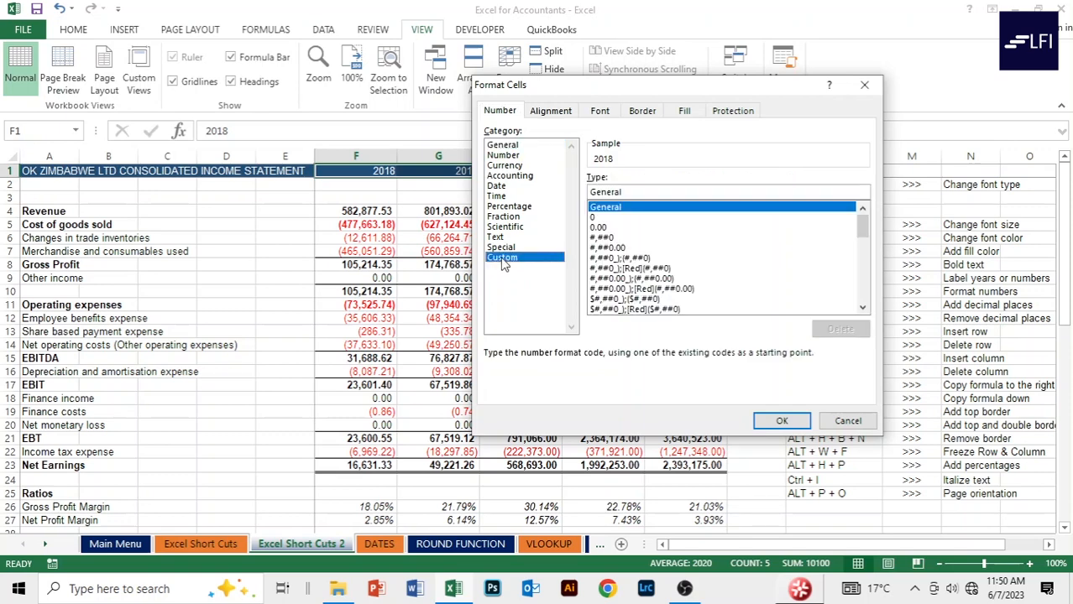
{"action": "left_click", "coordinate": [593, 218]}
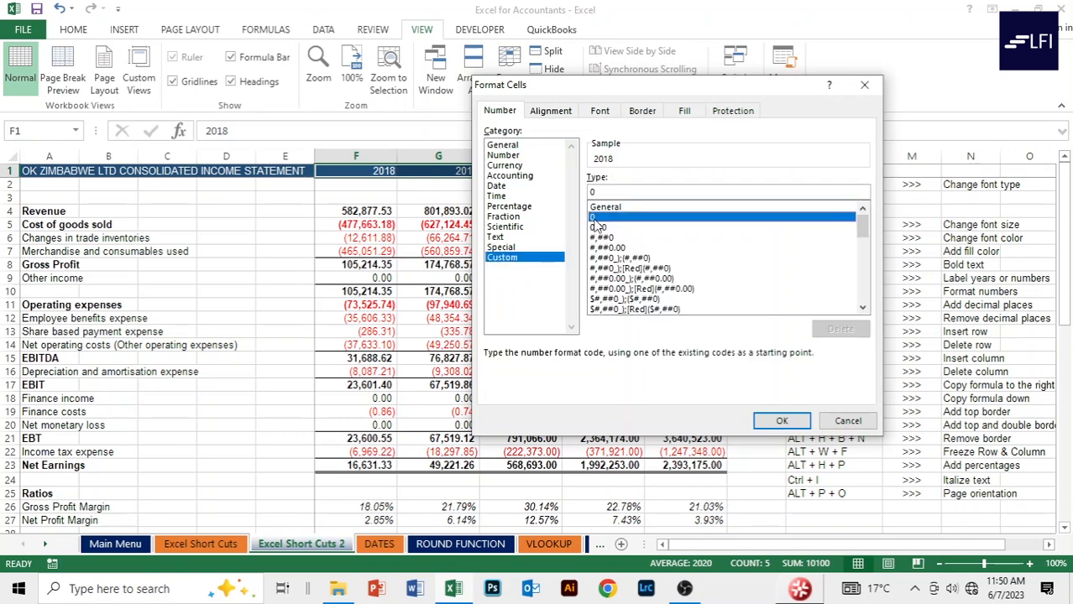
{"action": "left_click", "coordinate": [600, 192]}
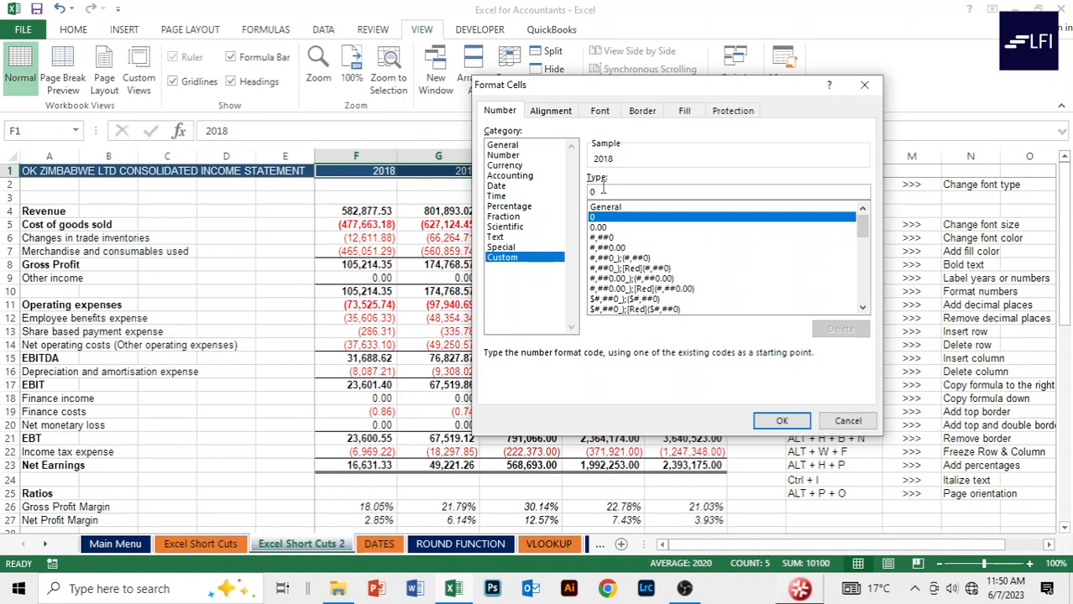
{"action": "type", "text": "\"H"}
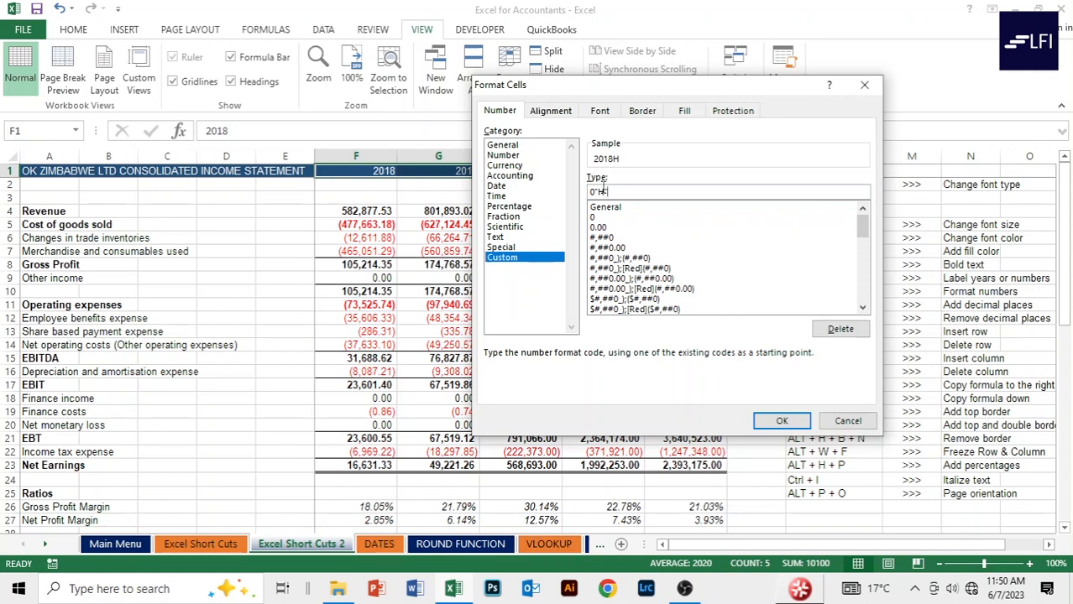
{"action": "left_click", "coordinate": [781, 420]}
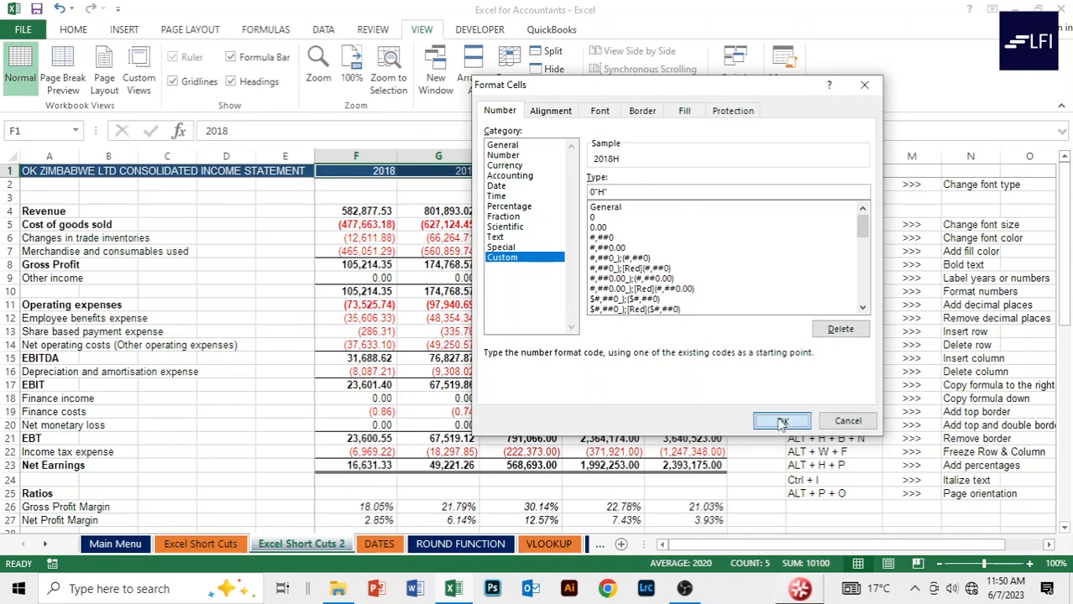
{"action": "left_click", "coordinate": [751, 200]}
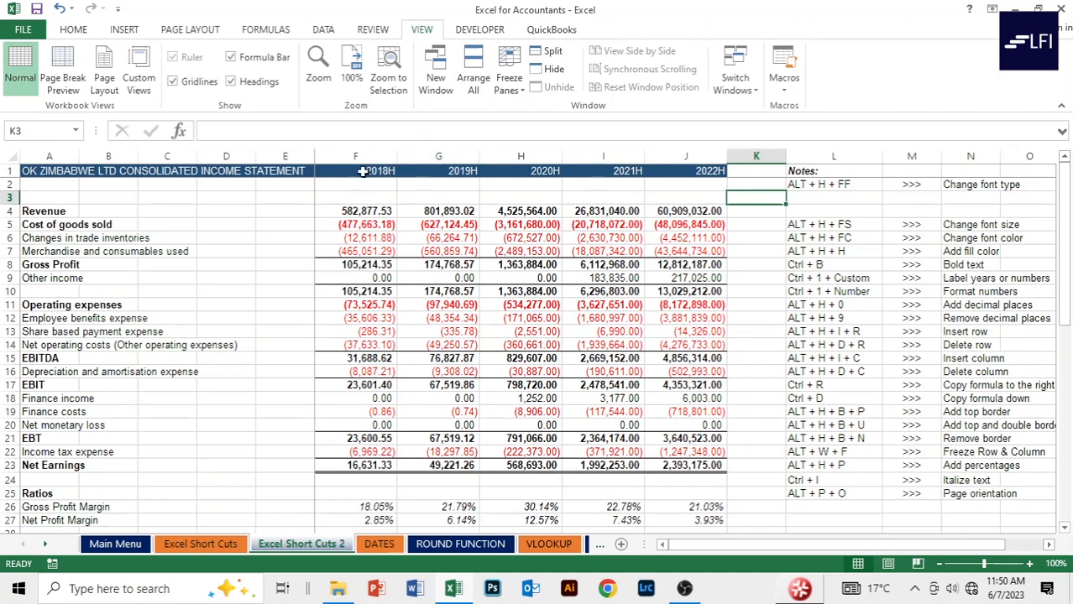
Scroll down to the gross profit margin rows while the 2018H–2022H headings stay visible.
{"action": "left_click", "coordinate": [720, 224]}
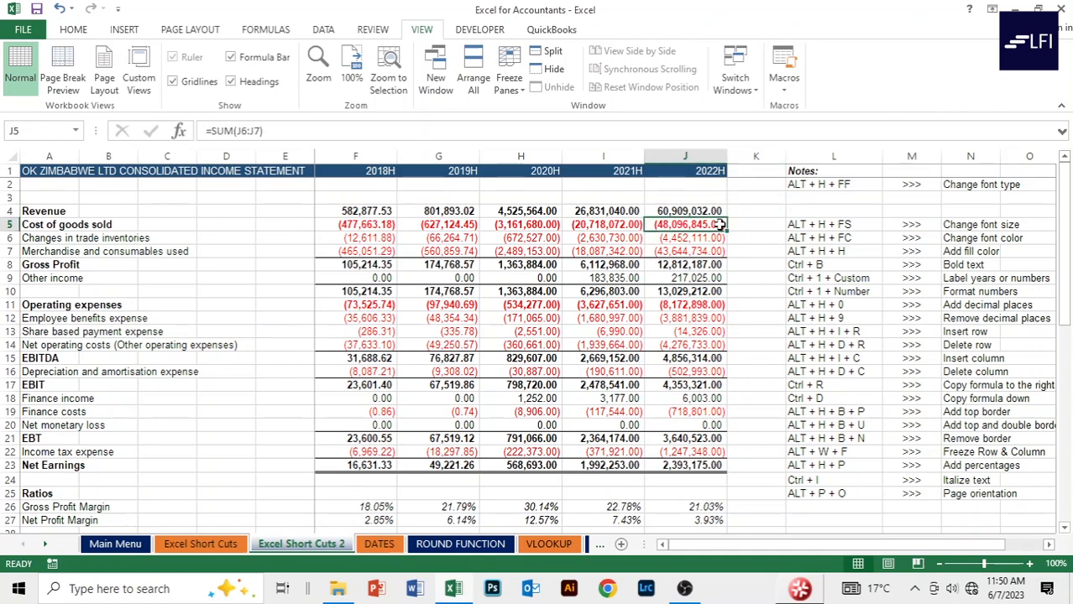
{"action": "left_click", "coordinate": [754, 202]}
{"action": "scroll", "coordinate": [754, 202], "scroll_direction": "down", "scroll_amount": 2}
{"action": "scroll", "coordinate": [754, 202], "scroll_direction": "up", "scroll_amount": 2}
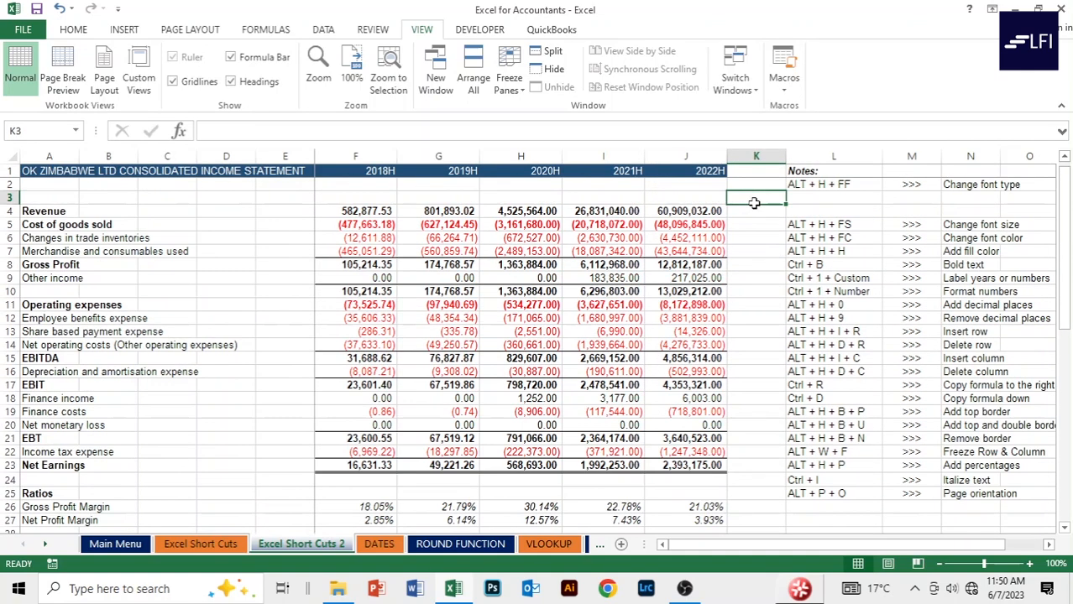
{"action": "left_click", "coordinate": [604, 200]}
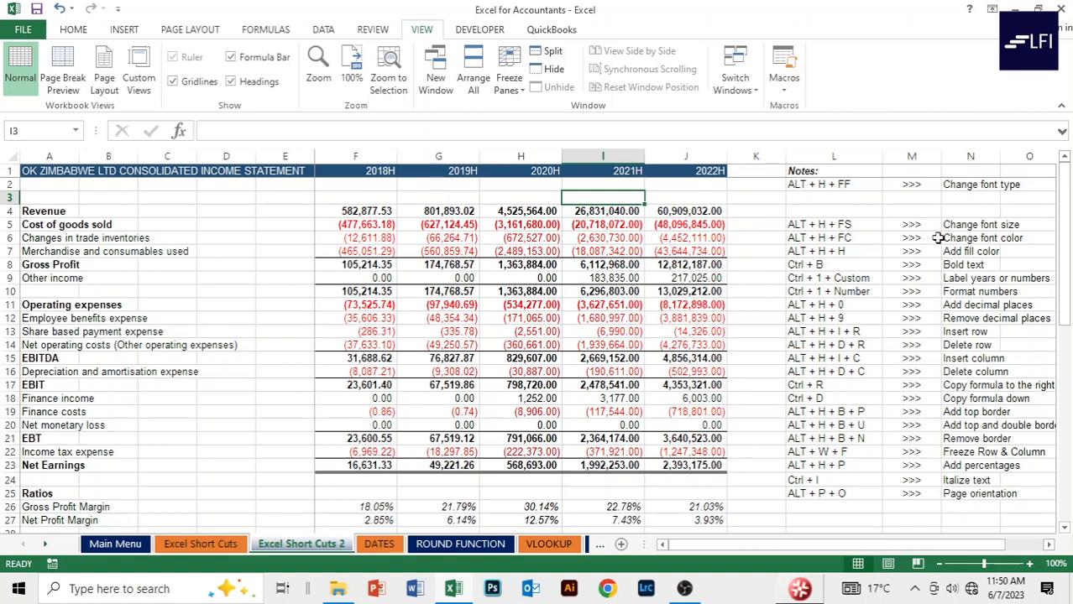
{"action": "scroll", "coordinate": [751, 319], "scroll_direction": "down", "scroll_amount": 2}
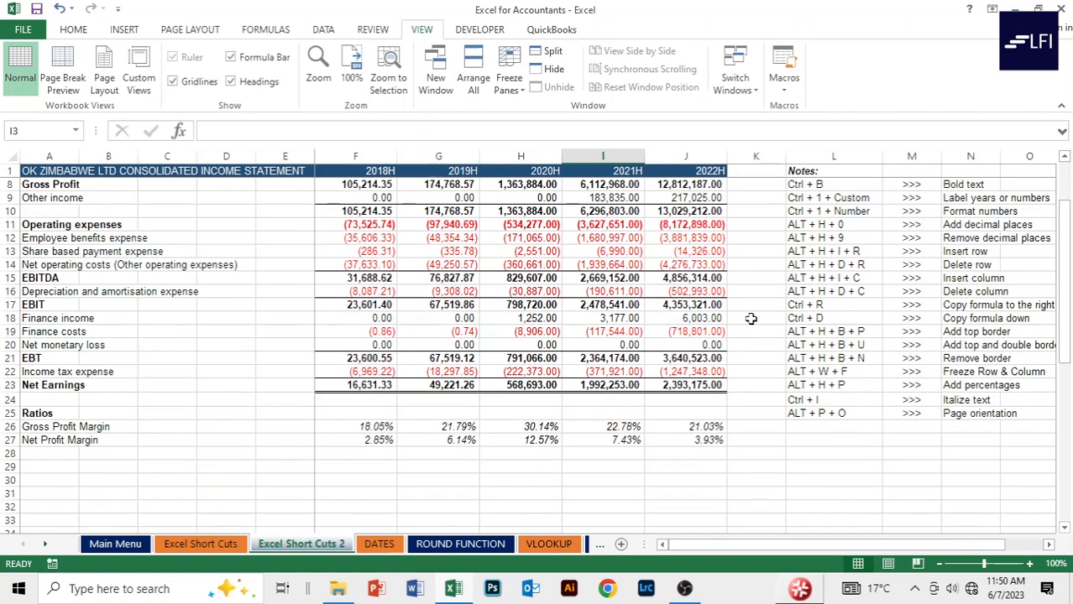
{"action": "left_click", "coordinate": [259, 475]}
{"action": "left_click", "coordinate": [405, 476]}
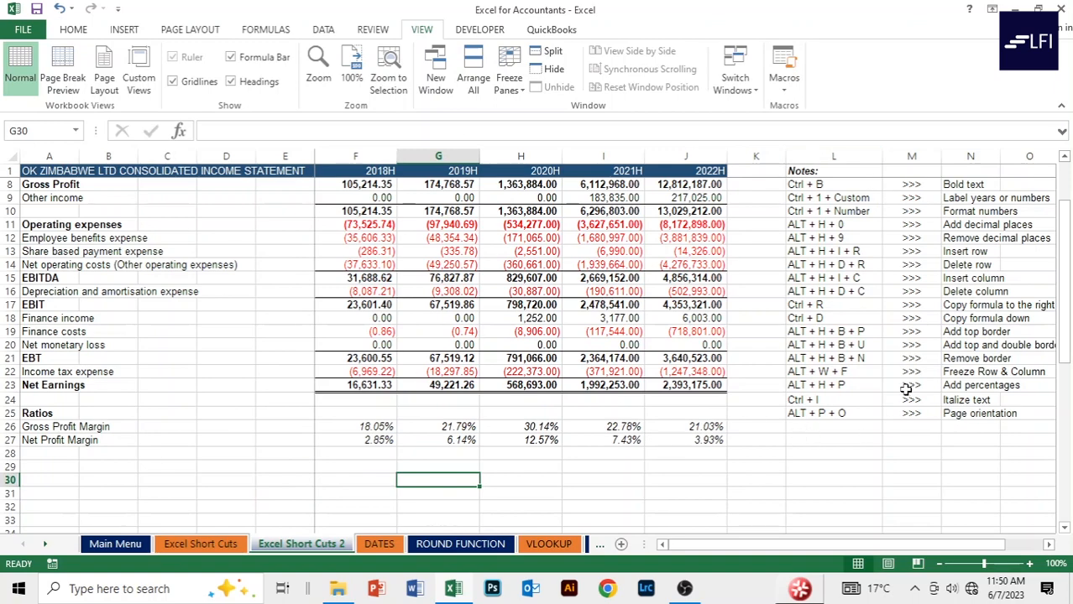
{"action": "scroll", "coordinate": [905, 389], "scroll_direction": "up", "scroll_amount": 2}
{"action": "scroll", "coordinate": [905, 388], "scroll_direction": "down", "scroll_amount": 2}
{"action": "left_click", "coordinate": [258, 470]}
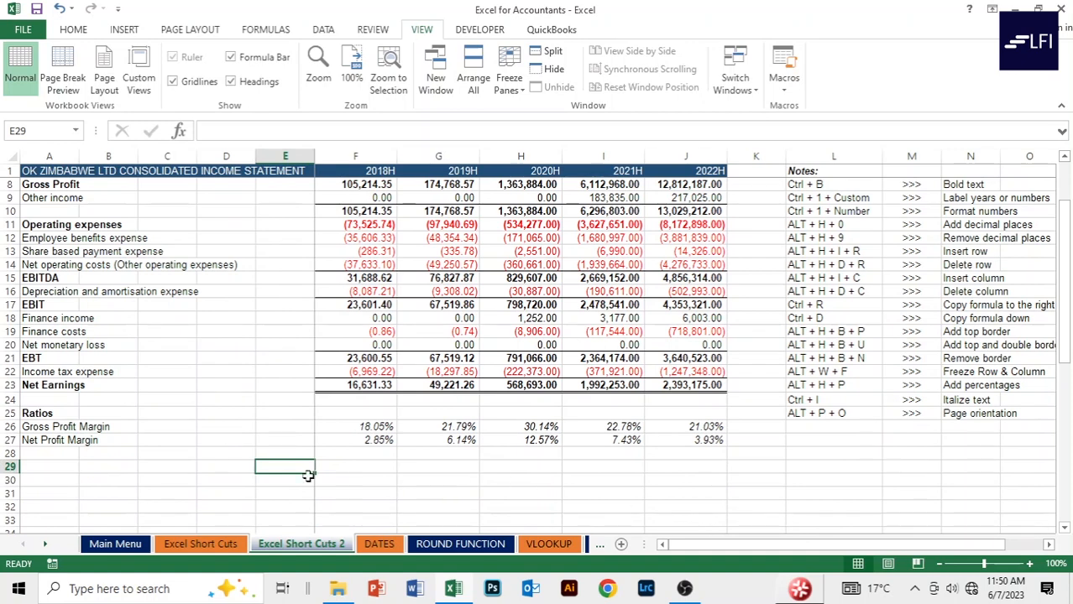
{"action": "left_click", "coordinate": [500, 484]}
{"action": "left_click", "coordinate": [376, 481]}
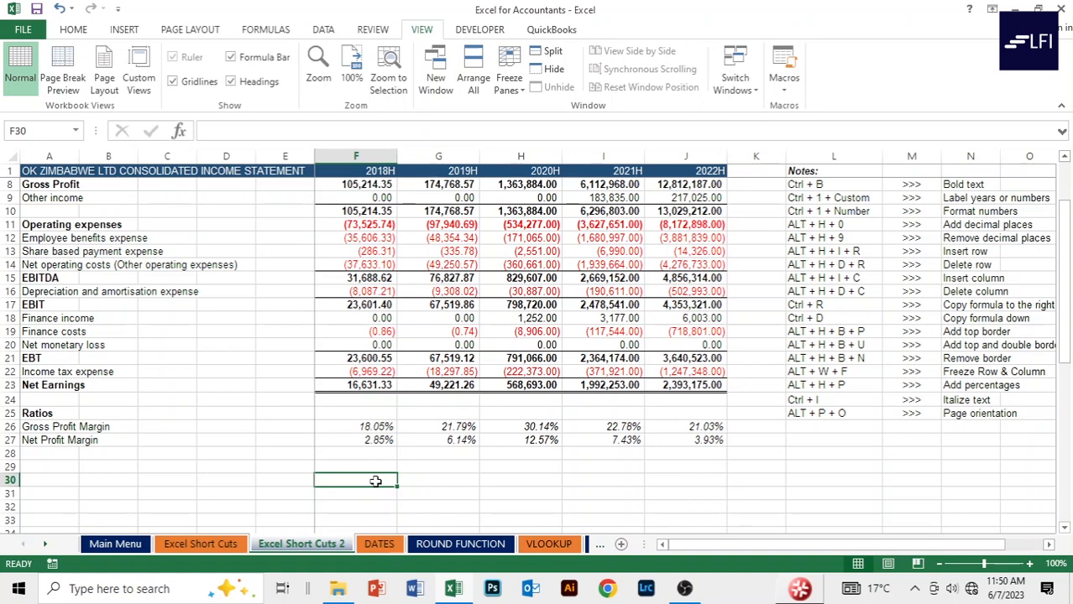
Uncheck Gridlines on the View tab, leaving only the statement's own borders.
{"action": "key", "text": "alt"}
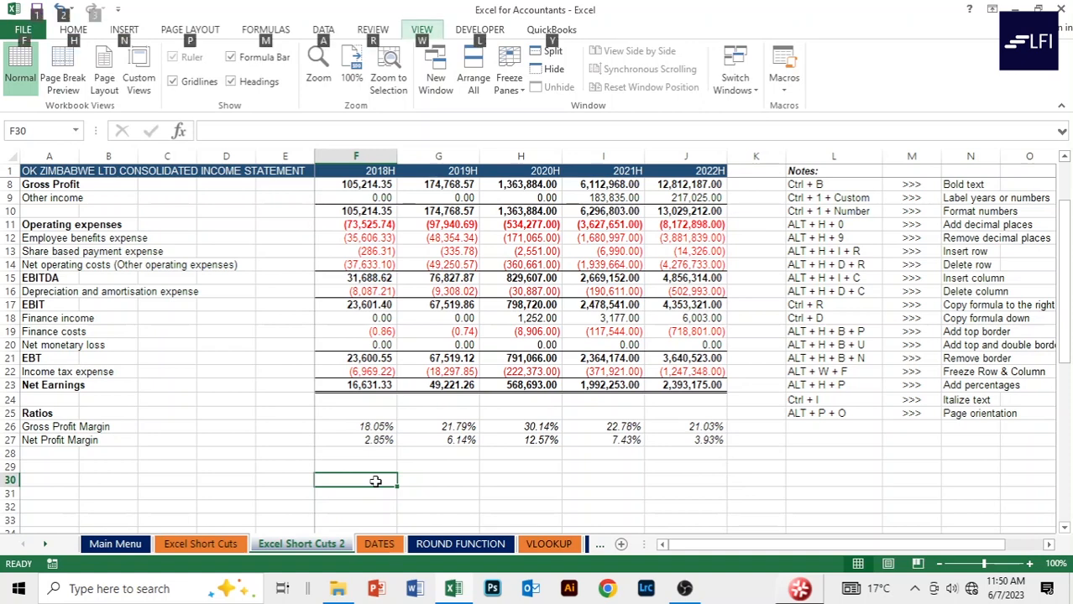
{"action": "key", "text": "w"}
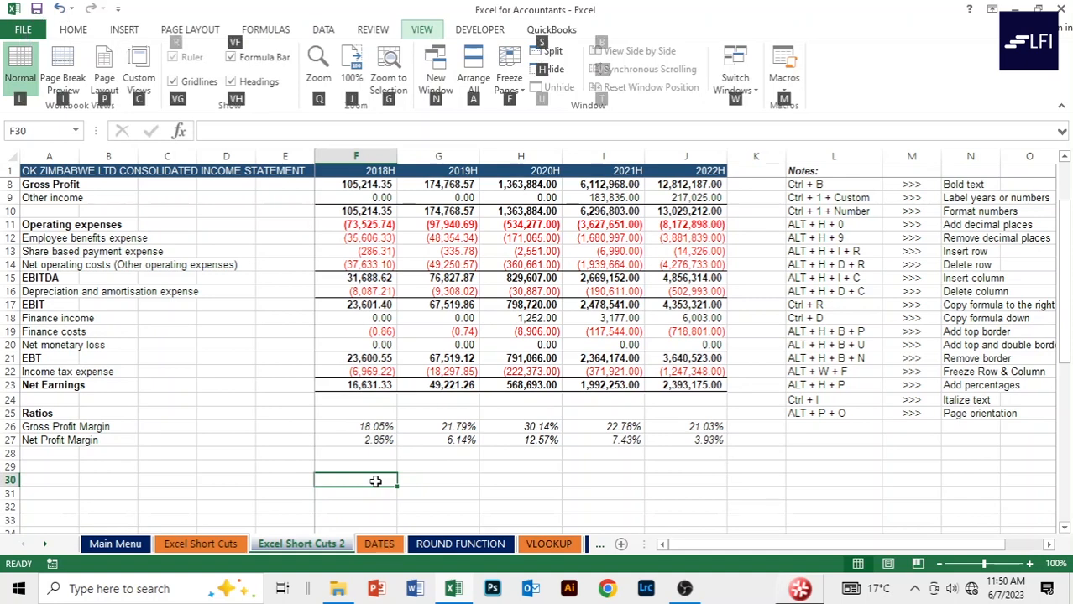
{"action": "key", "text": "v"}
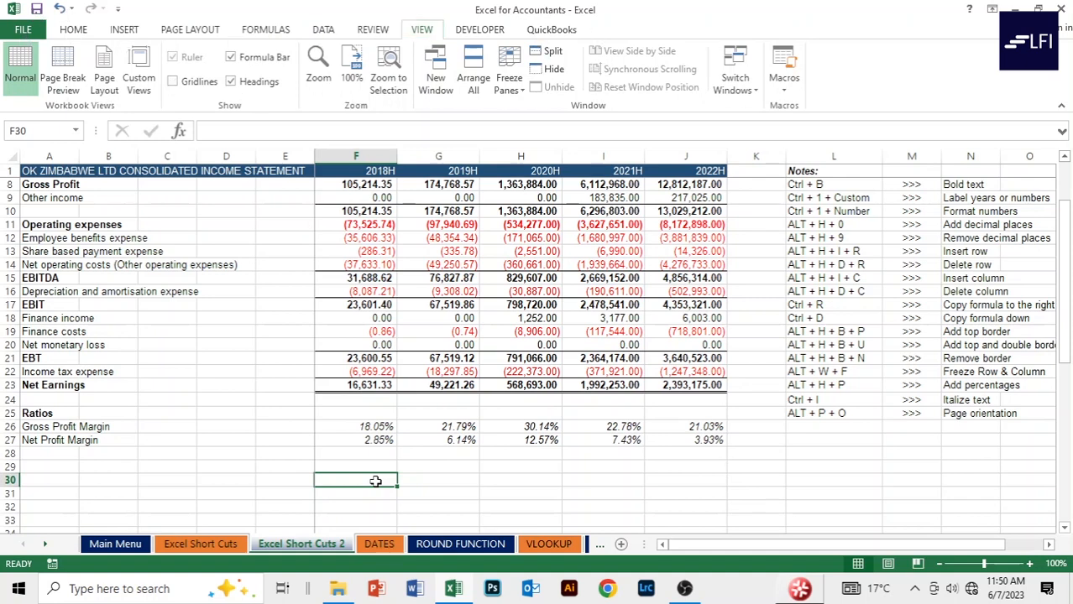
{"action": "key", "text": "g"}
{"action": "left_click", "coordinate": [226, 374]}
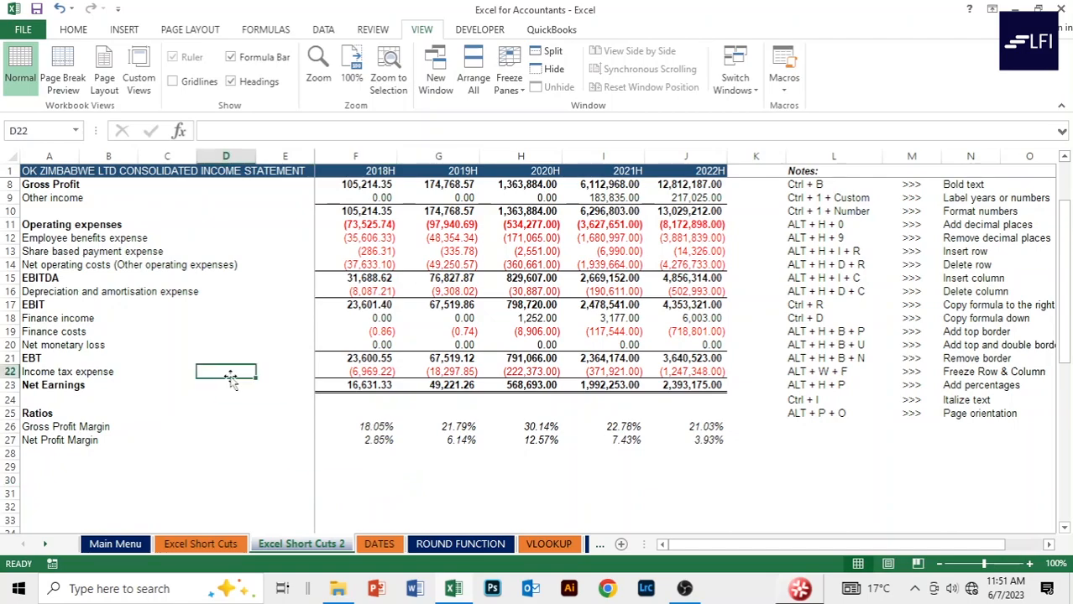